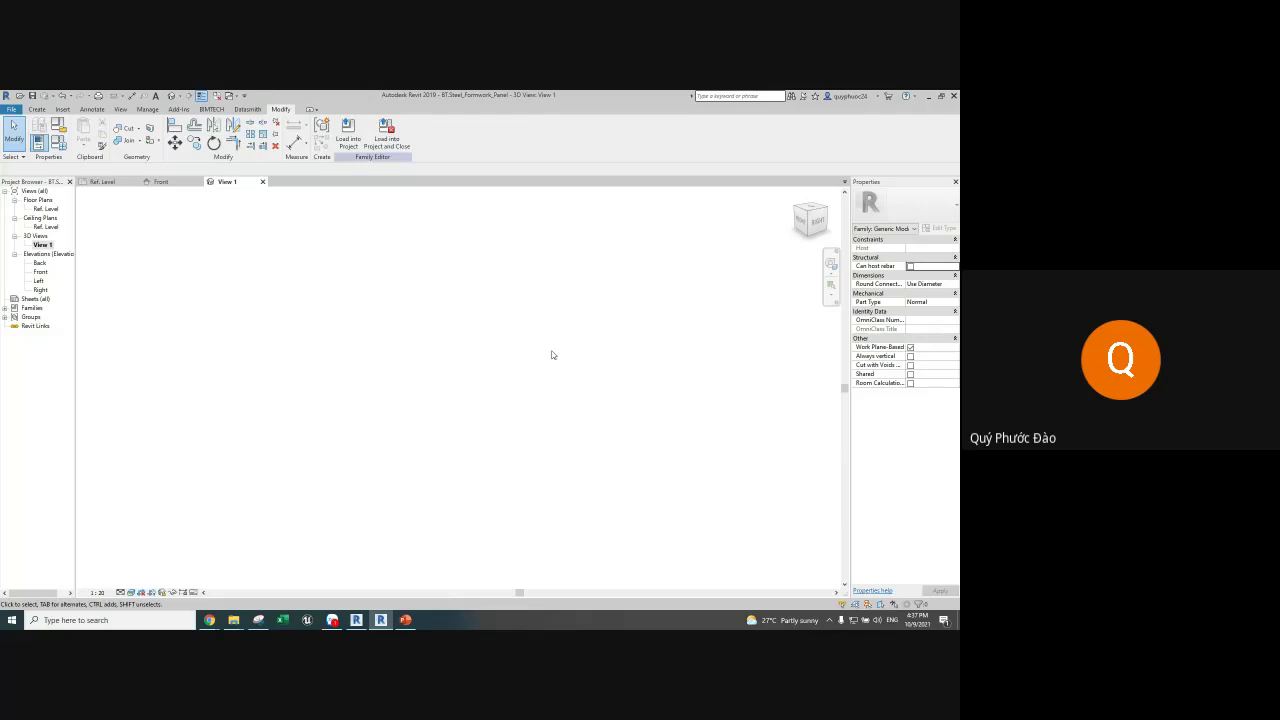
Step: Open the Ref. Level floor plan and zoom in on the Length 2440 and Width 1220 reference planes
double_click(45, 208)
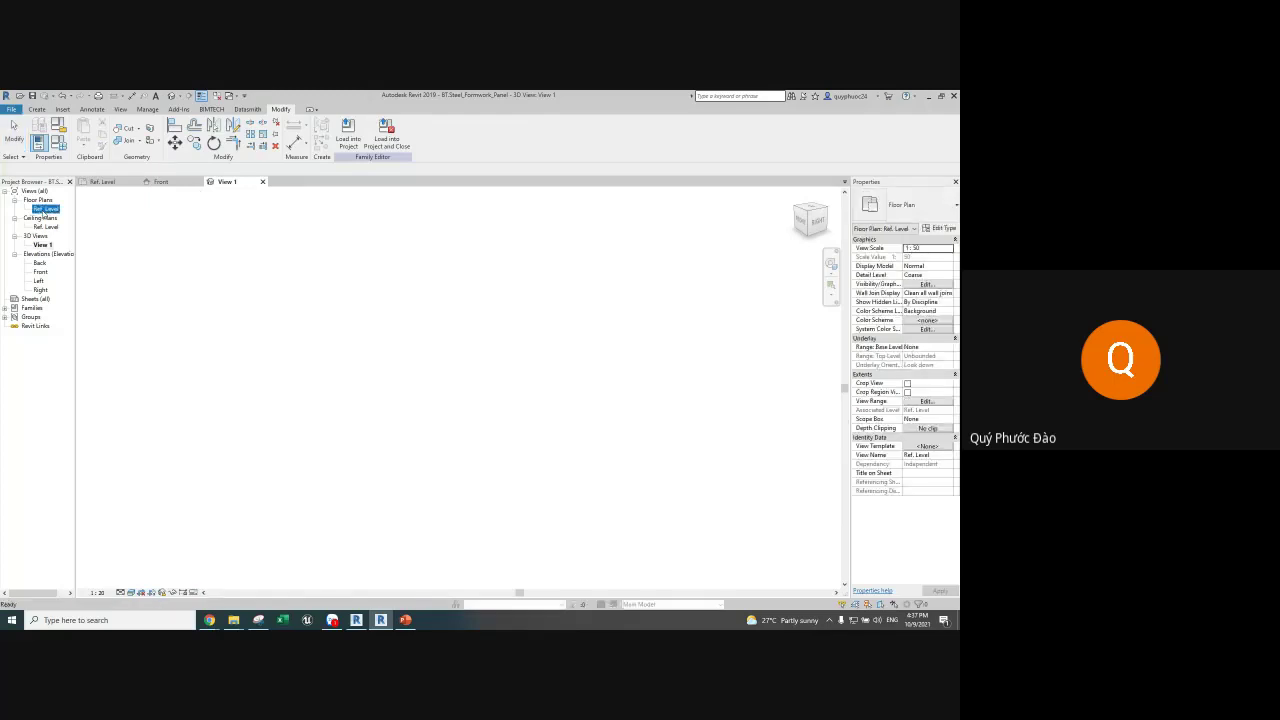
scroll(312, 404, up, 1)
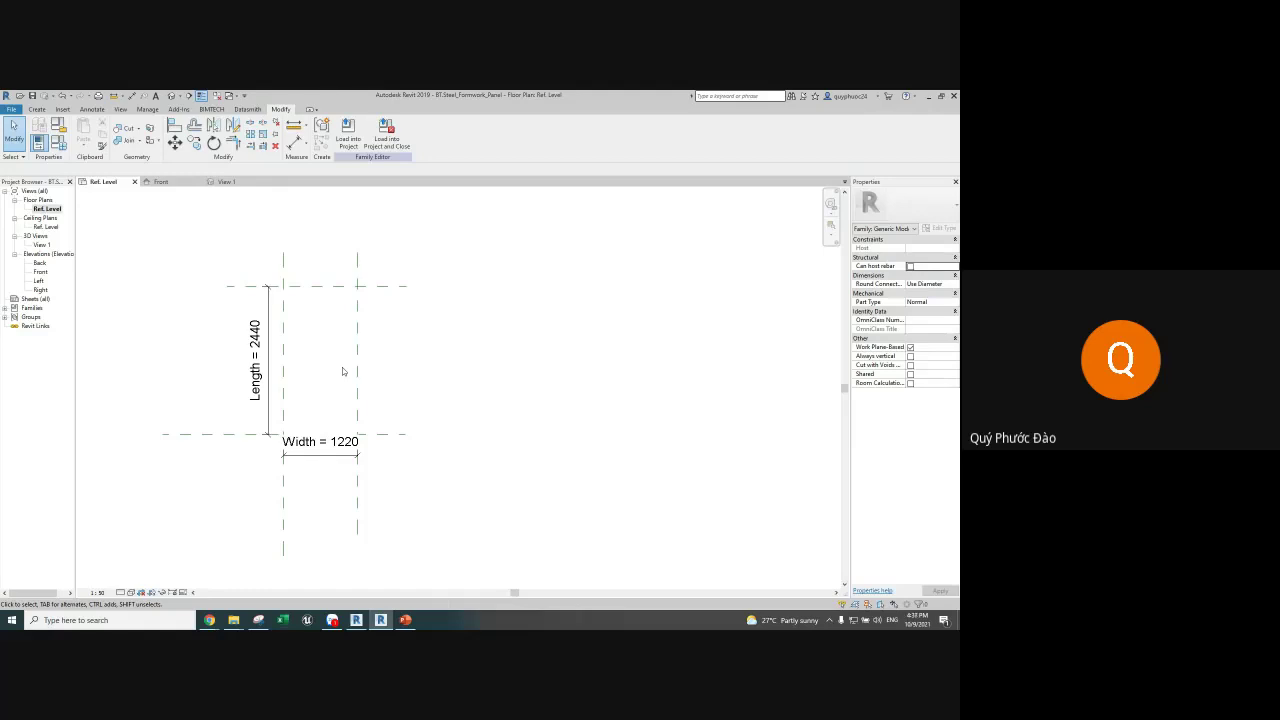
Step: Open BT.Plate.rfa from Recent Documents and load it into the formwork panel family
click(12, 109)
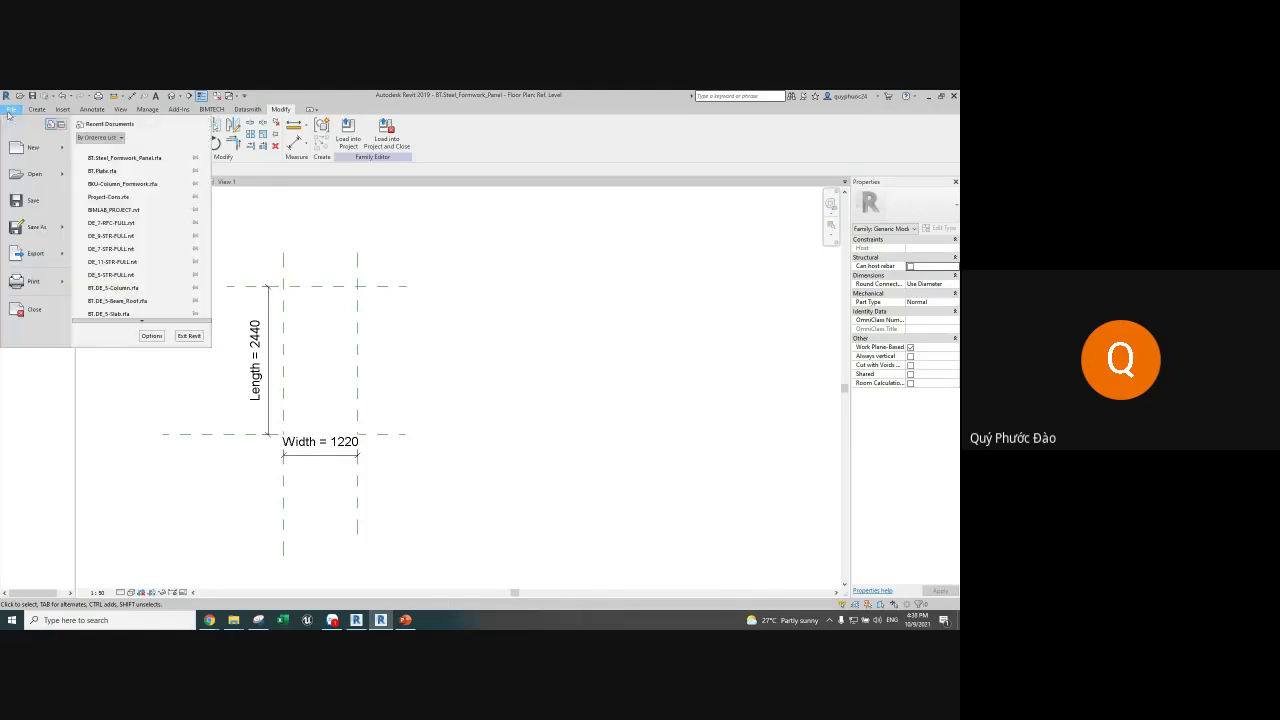
click(114, 172)
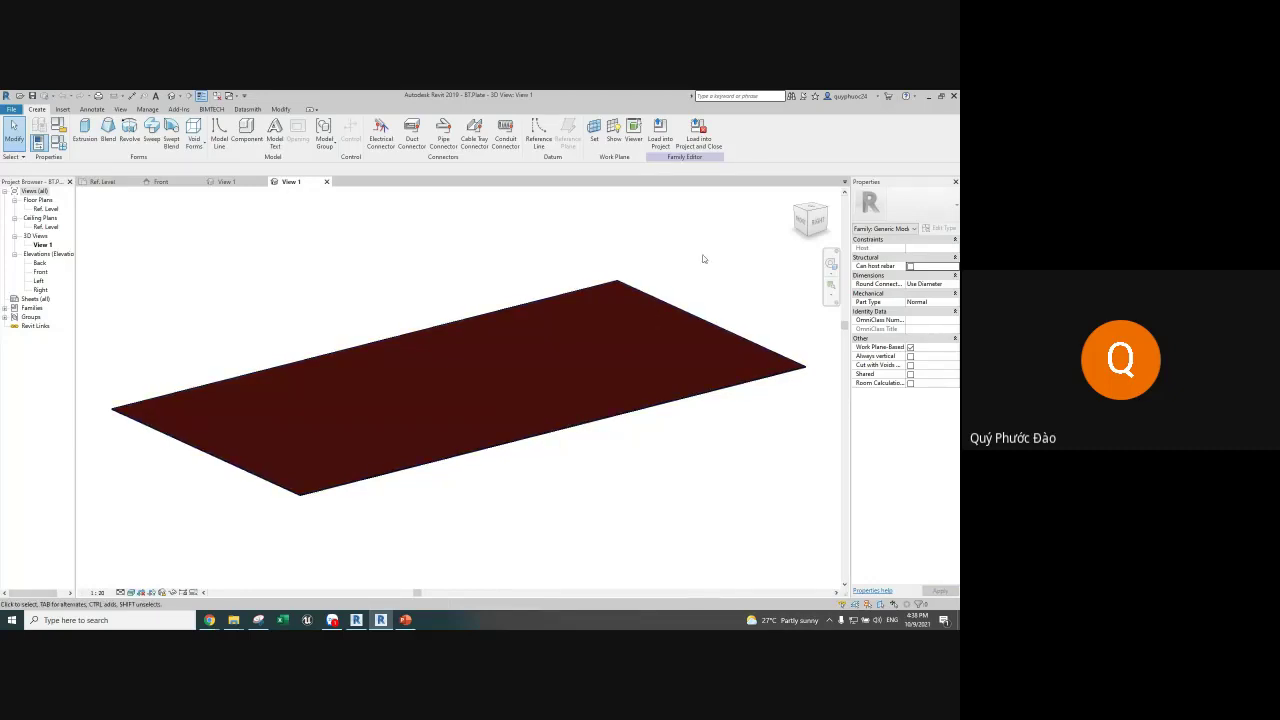
click(707, 140)
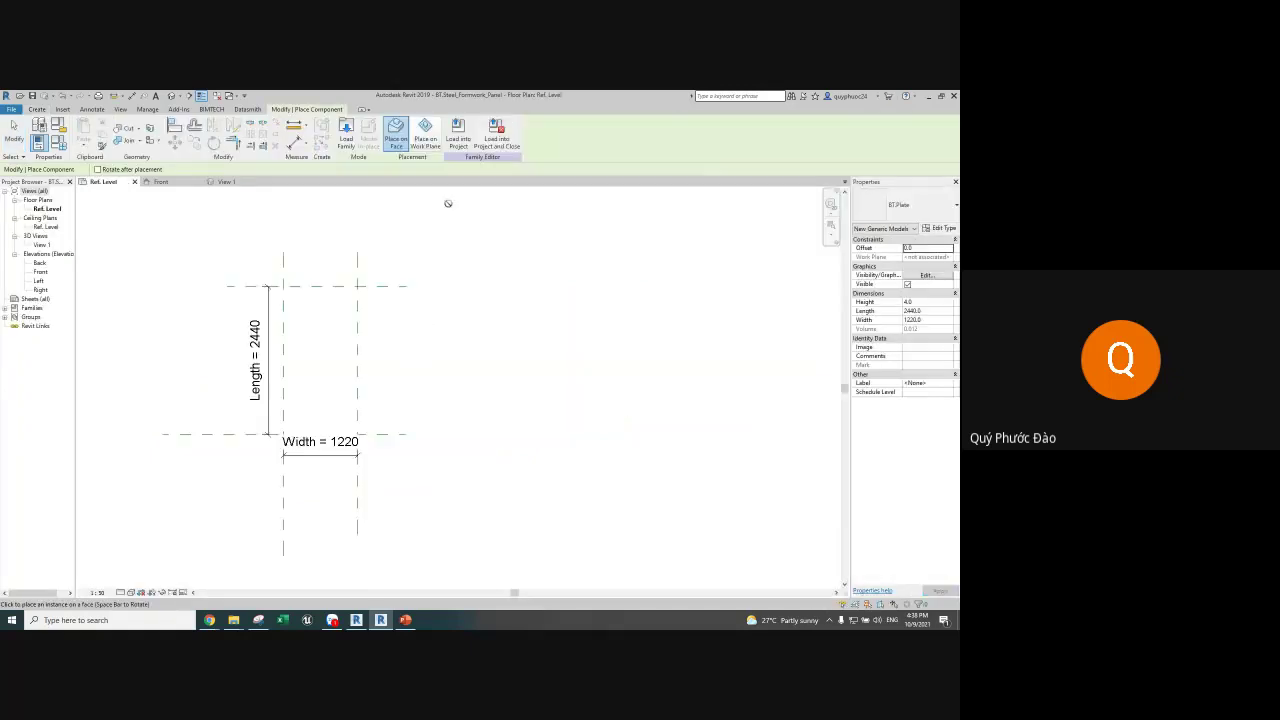
Step: Switch the plate's placement between Place on Face and Place on Work Plane, then cancel placing it
click(427, 140)
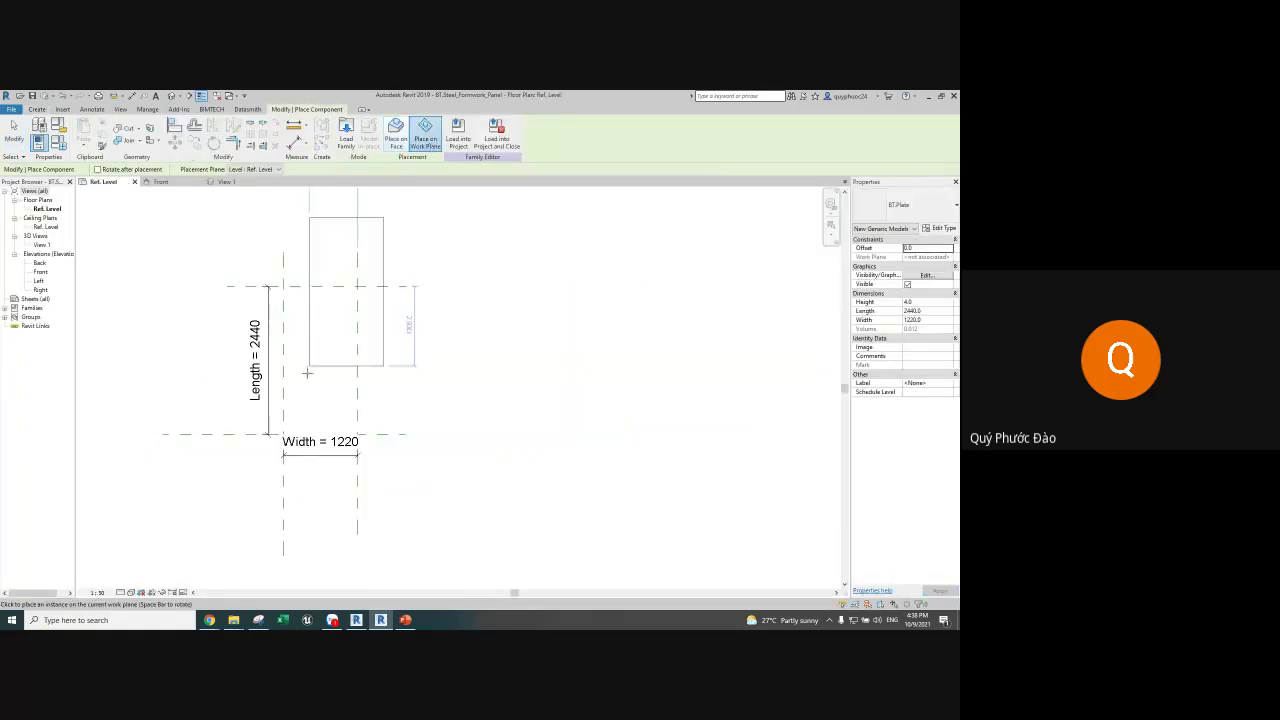
click(396, 137)
click(425, 137)
click(396, 137)
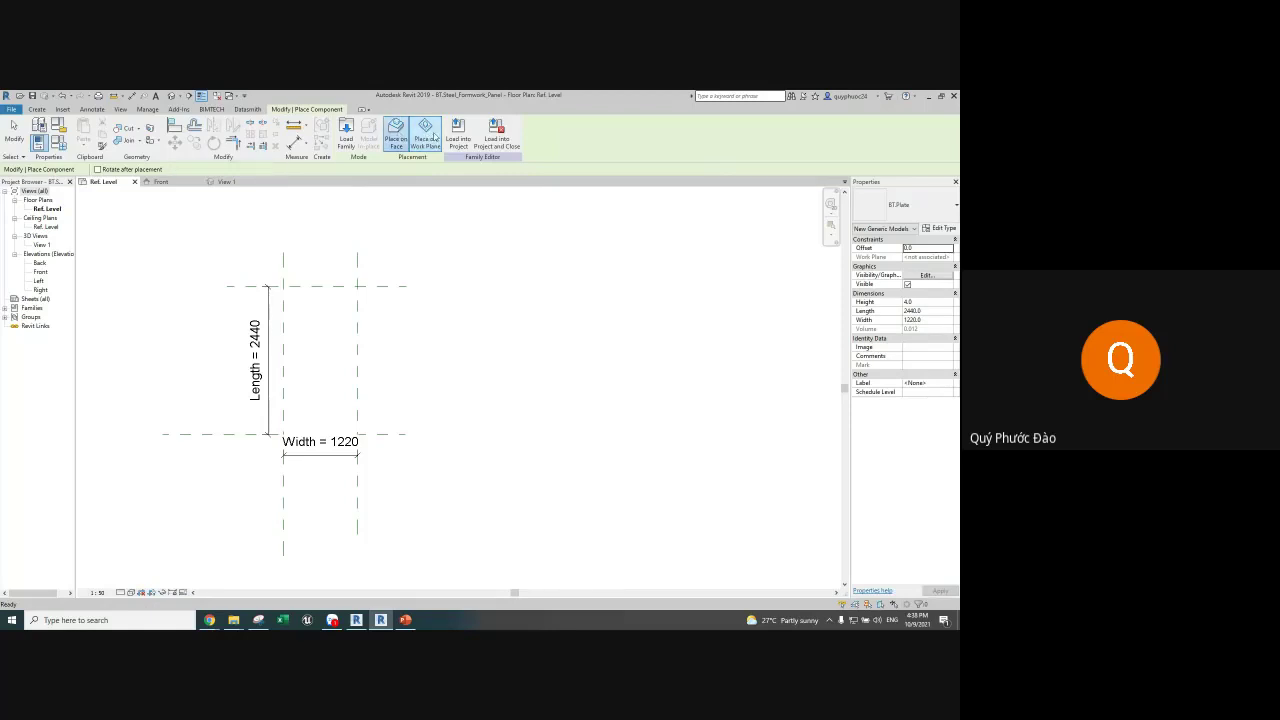
click(425, 137)
click(396, 137)
click(425, 137)
click(396, 137)
click(425, 137)
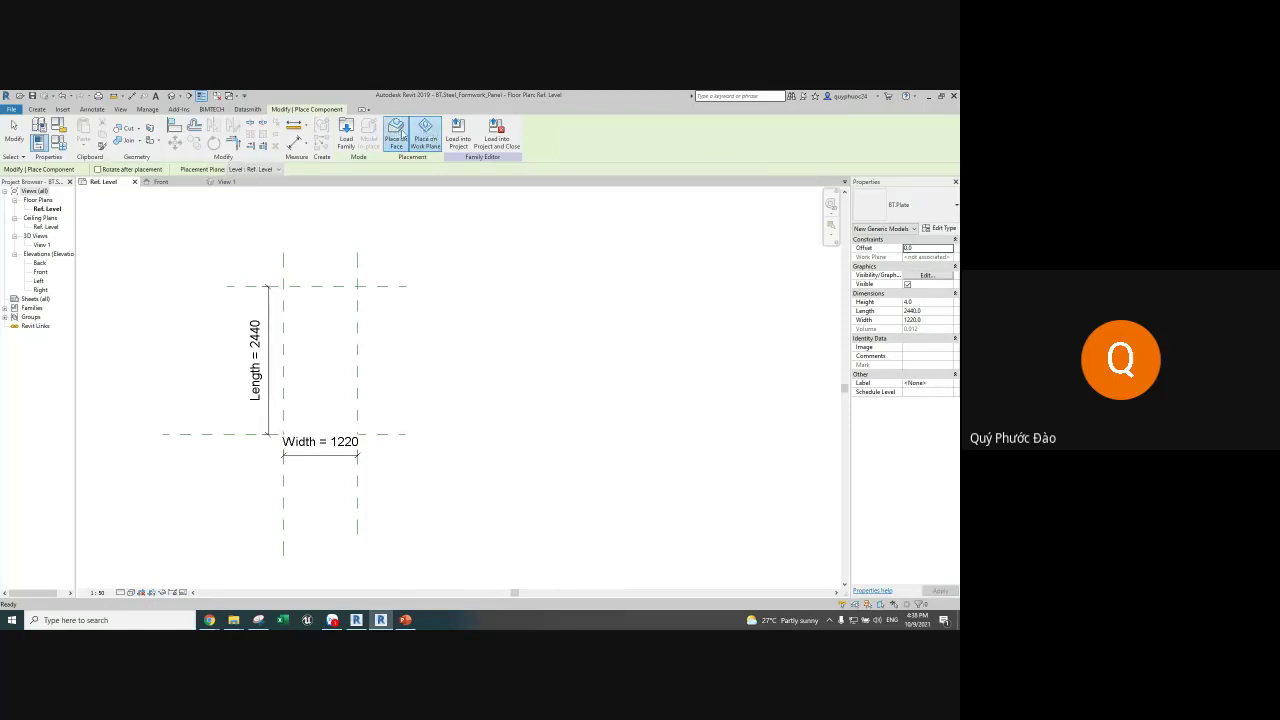
click(405, 137)
key(Escape)
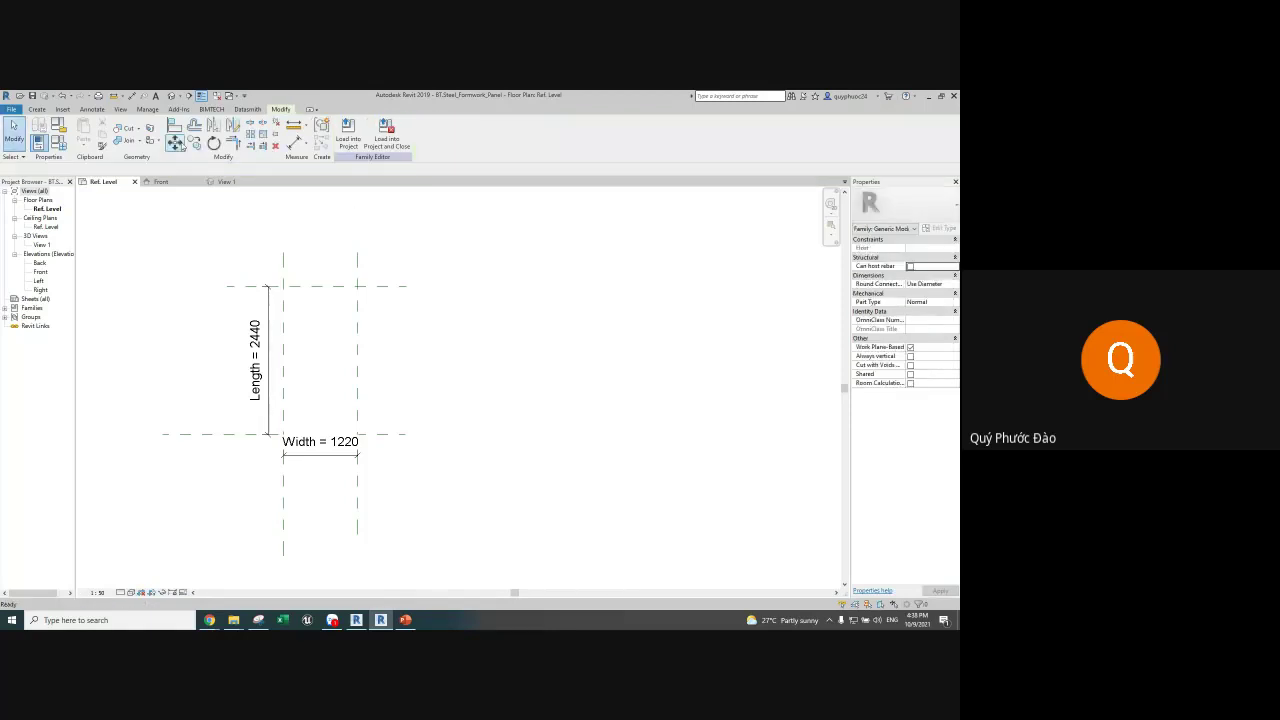
Step: Reopen the BT.Plate family from recent documents and start a new Snipping Tool capture
click(69, 96)
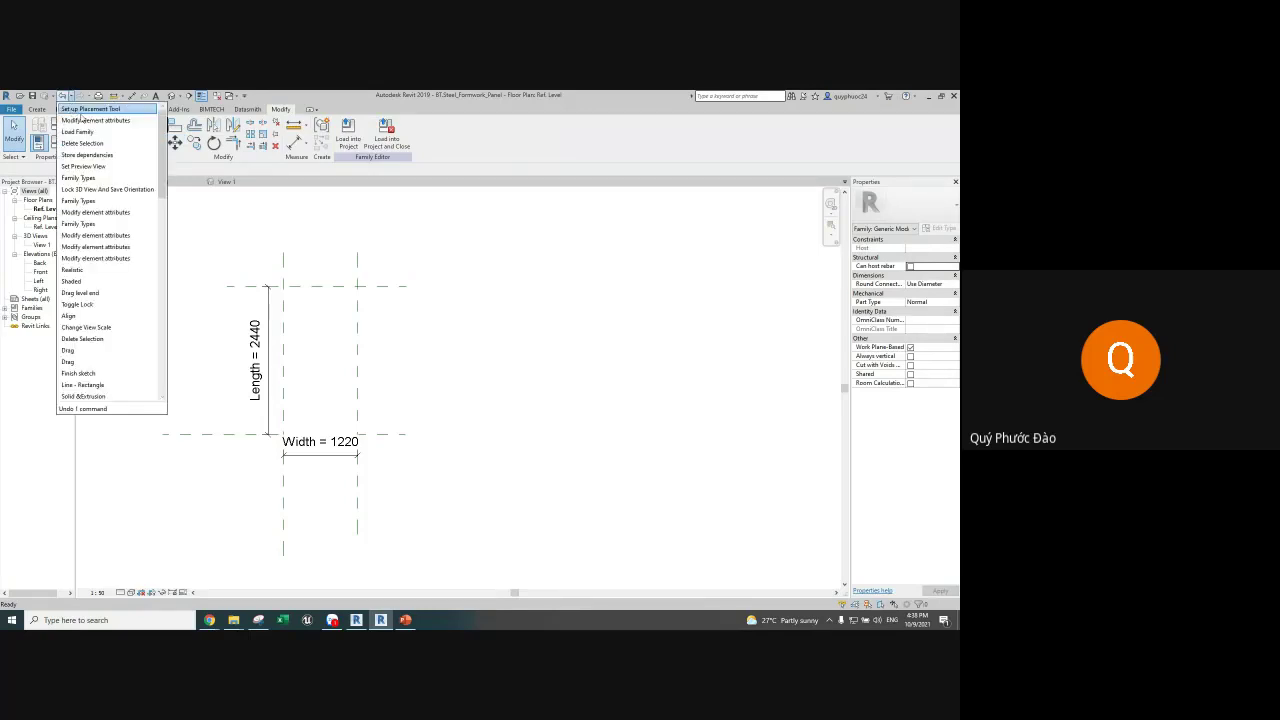
click(85, 134)
click(12, 108)
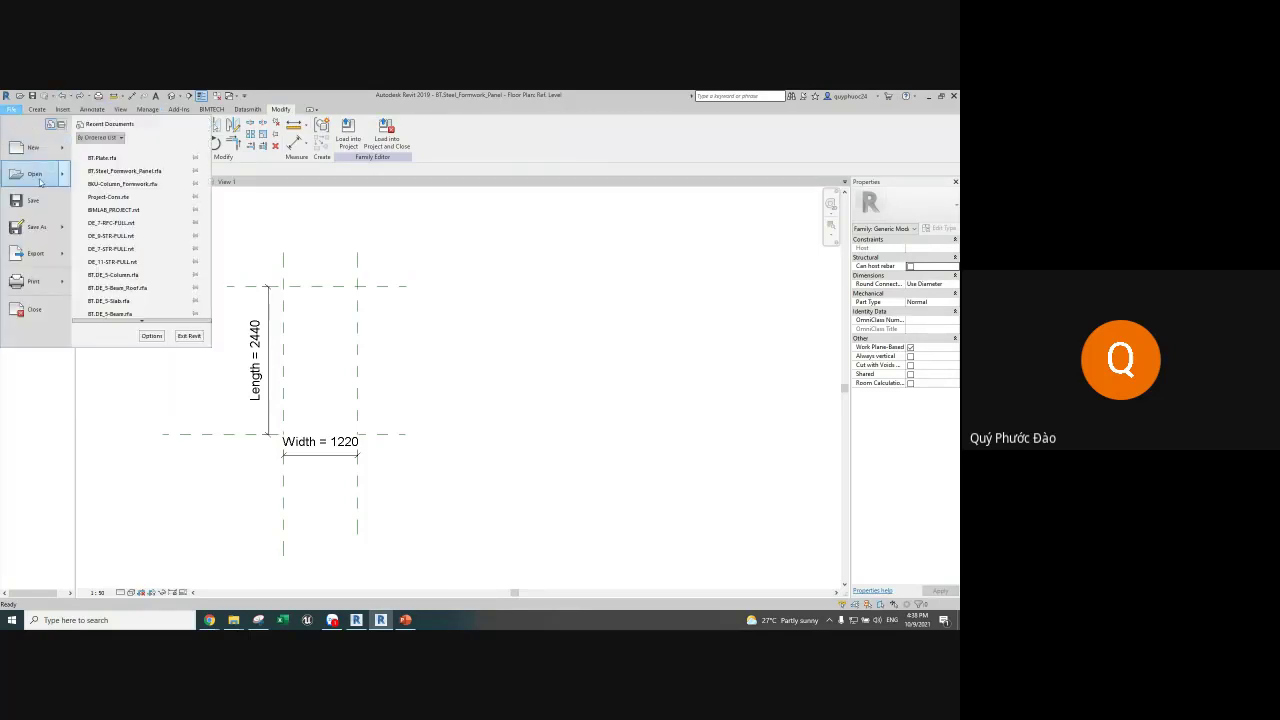
click(105, 158)
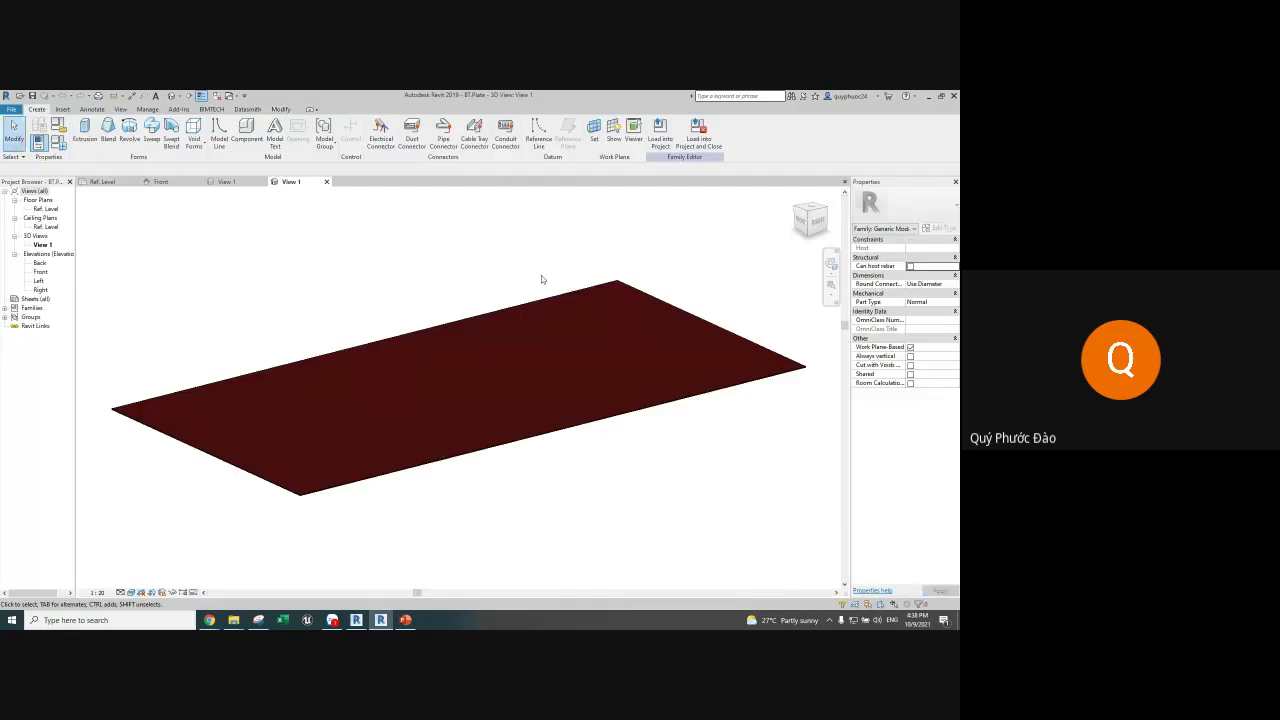
click(10, 108)
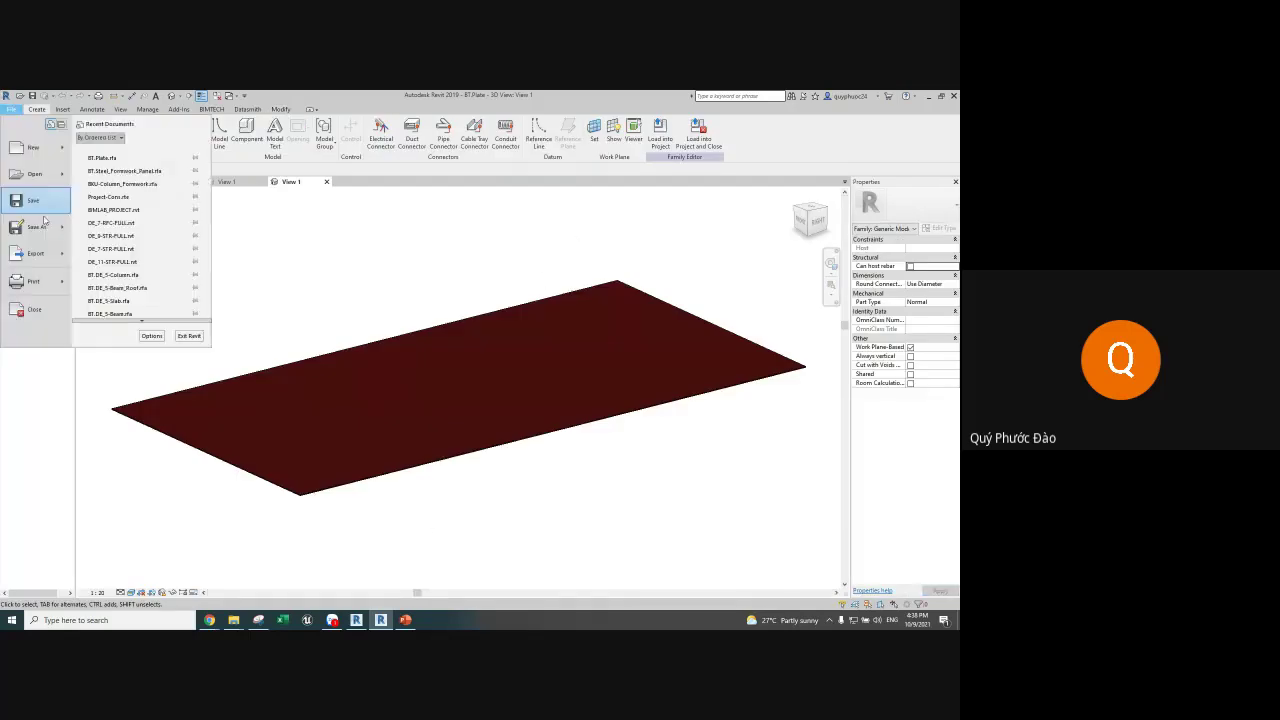
click(258, 620)
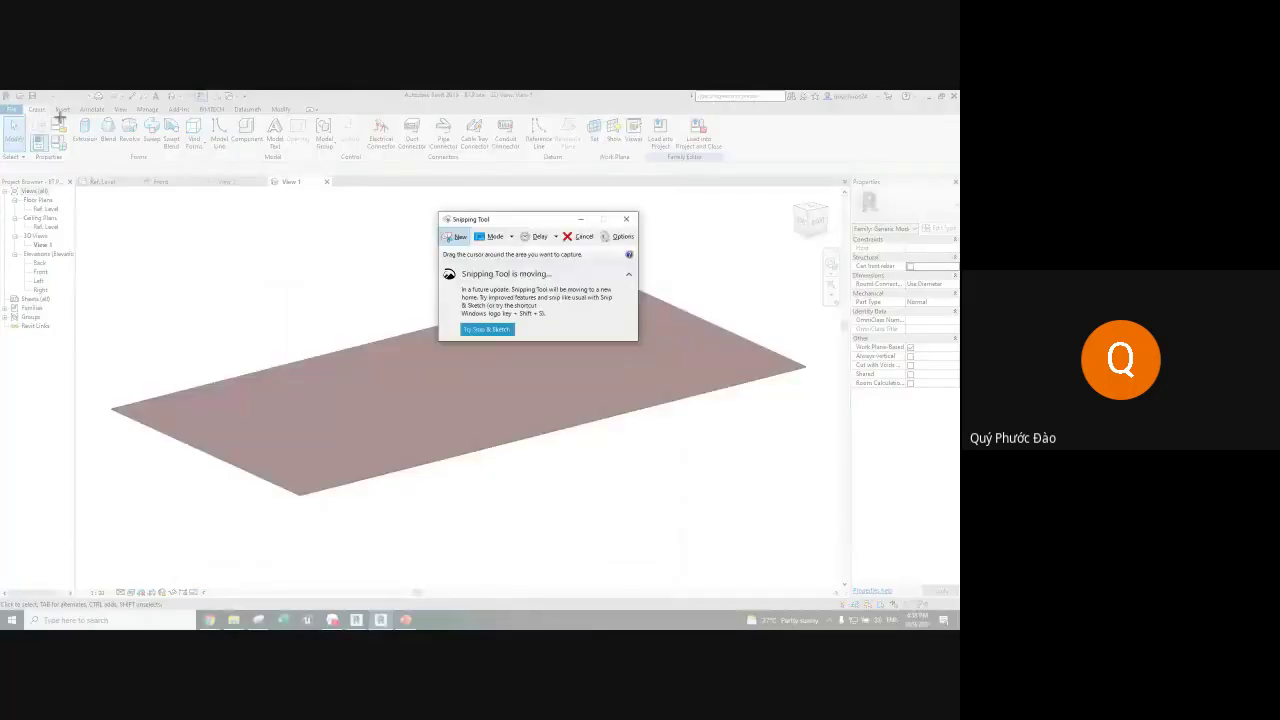
Step: Take a delayed snip of Revit's Recent Documents list
click(538, 236)
click(546, 286)
click(455, 236)
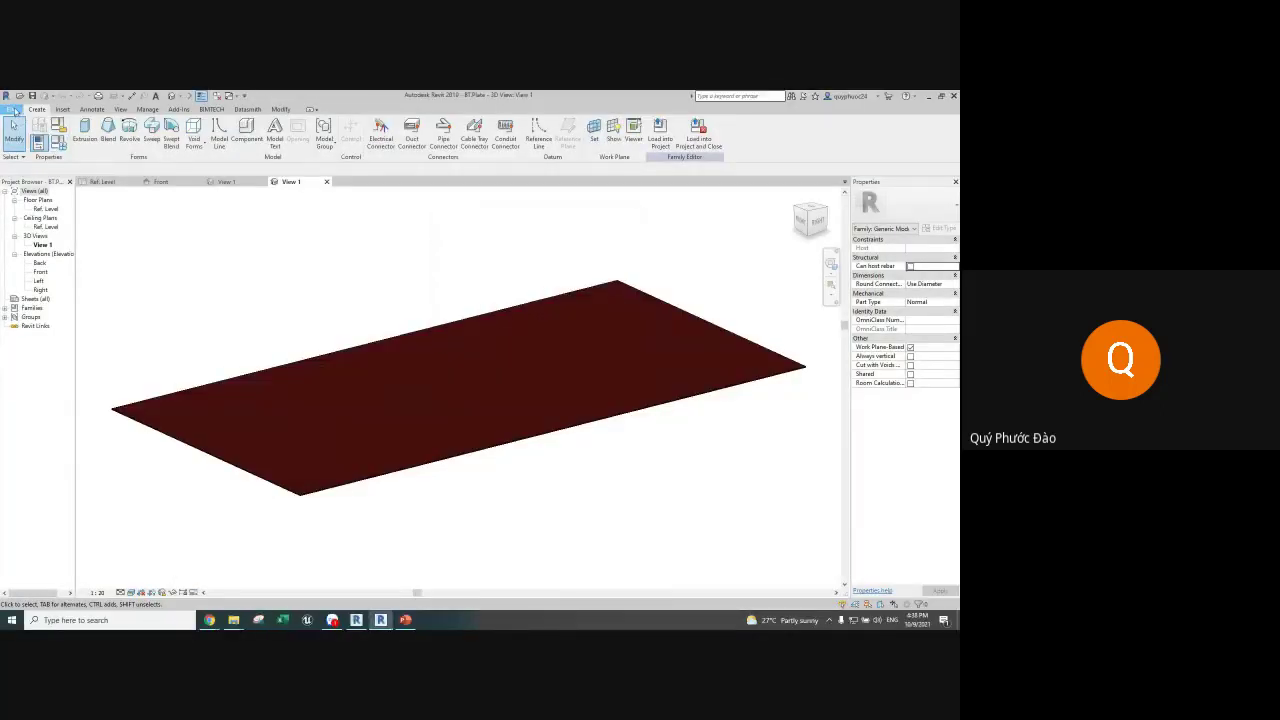
click(12, 109)
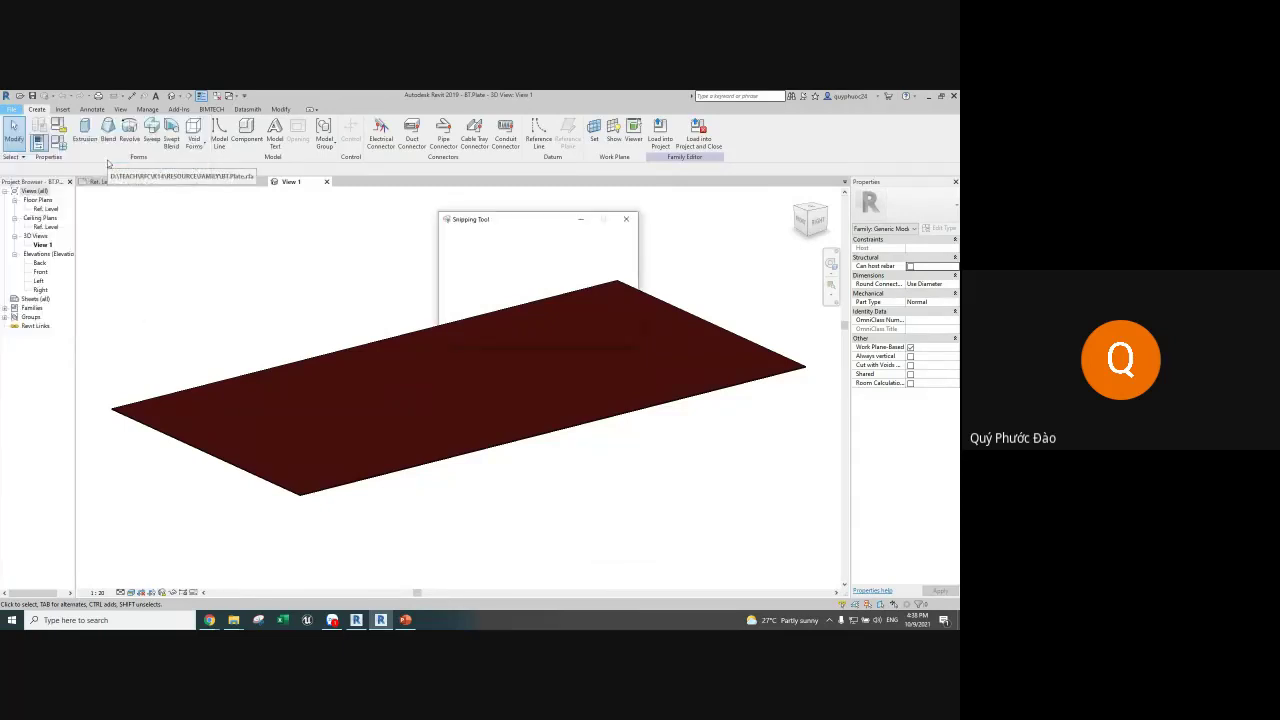
mouse_move(0, 90)
mouse_down()
mouse_move(810, 362)
mouse_move(231, 354)
mouse_up()
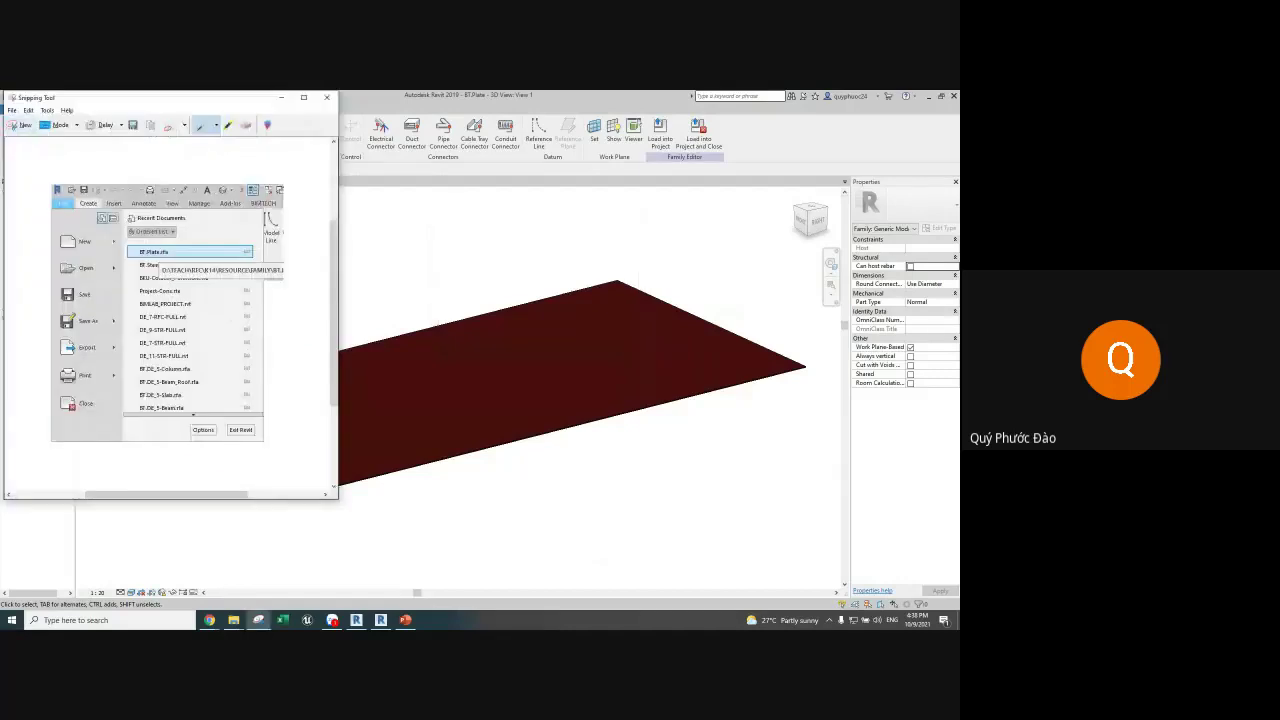
Step: Circle BT.Plate.rfa and the menu in red and add red step numbers
drag(185, 245, 208, 252)
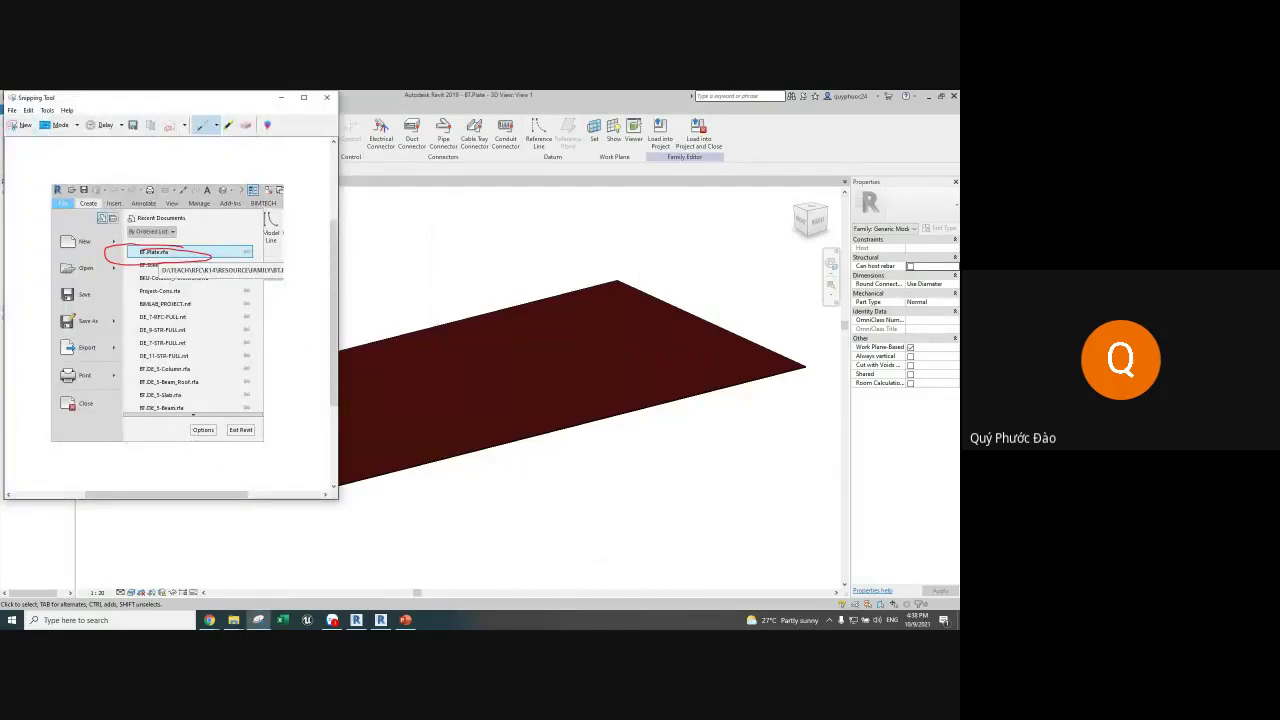
drag(80, 198, 24, 190)
mouse_move(120, 274)
mouse_down()
mouse_move(96, 298)
mouse_move(122, 297)
mouse_up()
Step: Paste the annotated snip into the Zalo group chat, send it, and return to Revit
click(332, 620)
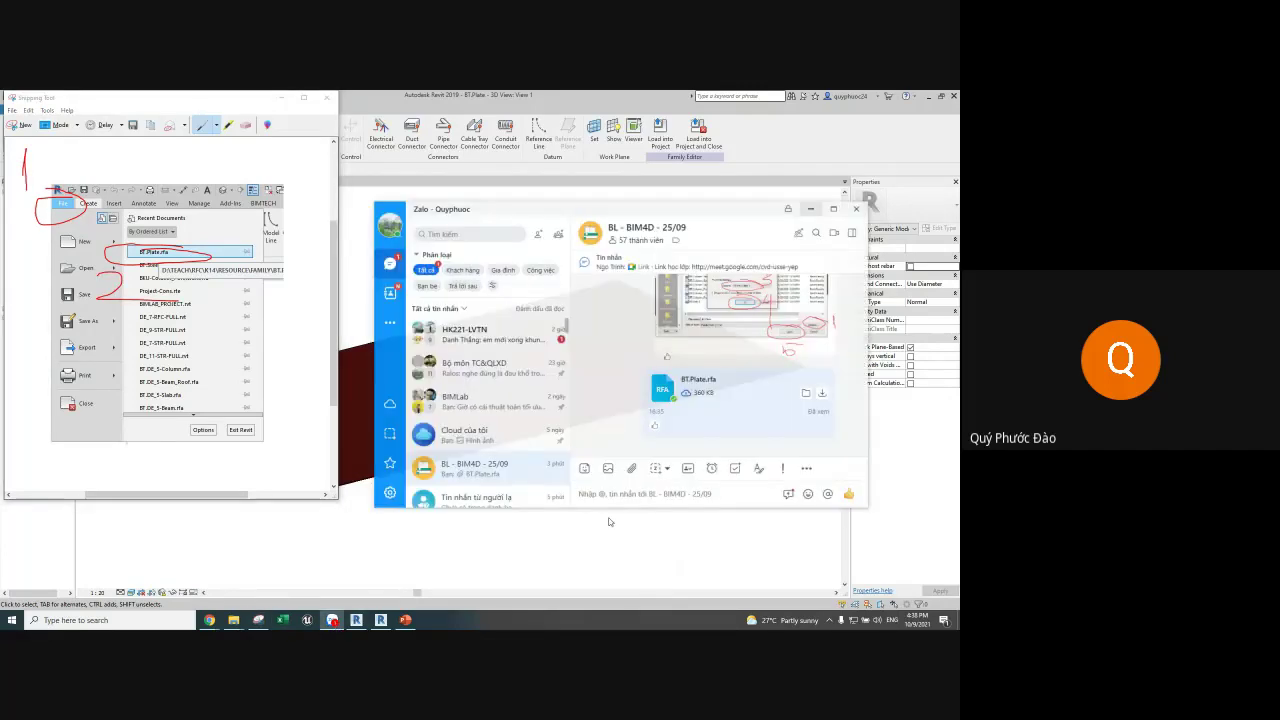
click(612, 492)
key(ctrl+v)
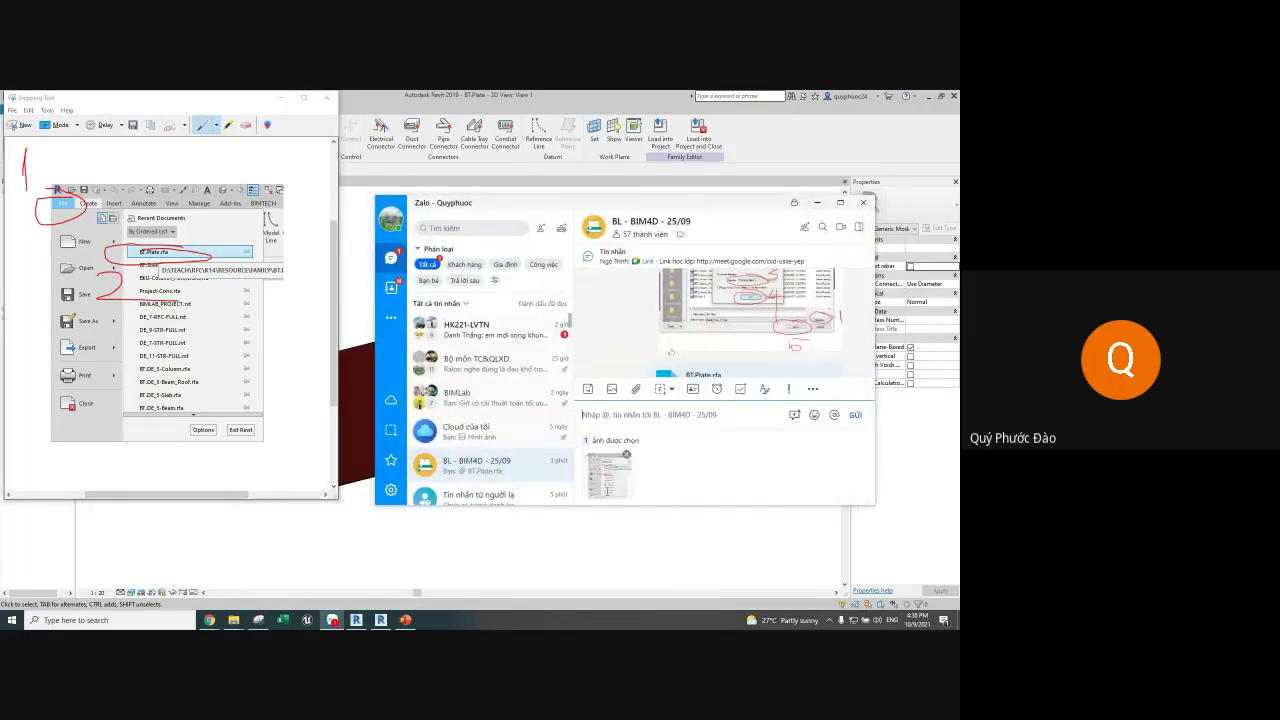
key(Return)
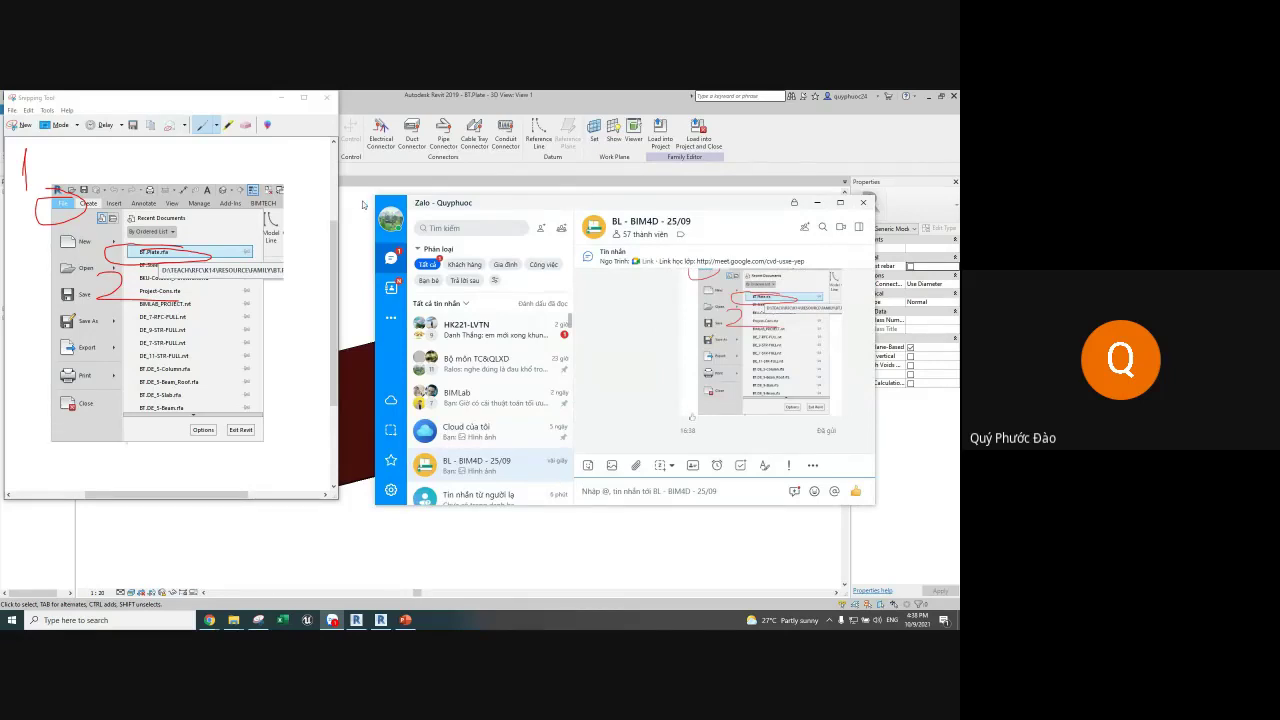
click(368, 206)
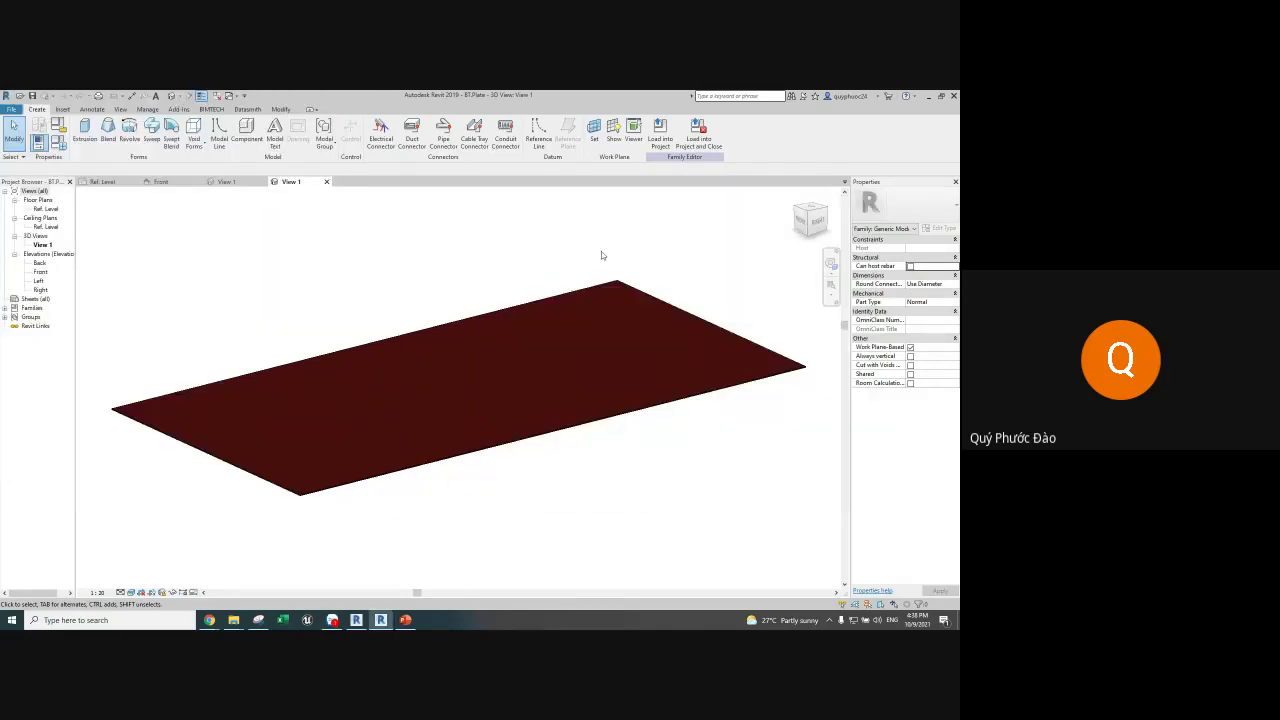
Step: Snip the Revit plate view with No Delay and circle Load into Project and Close in red
click(258, 620)
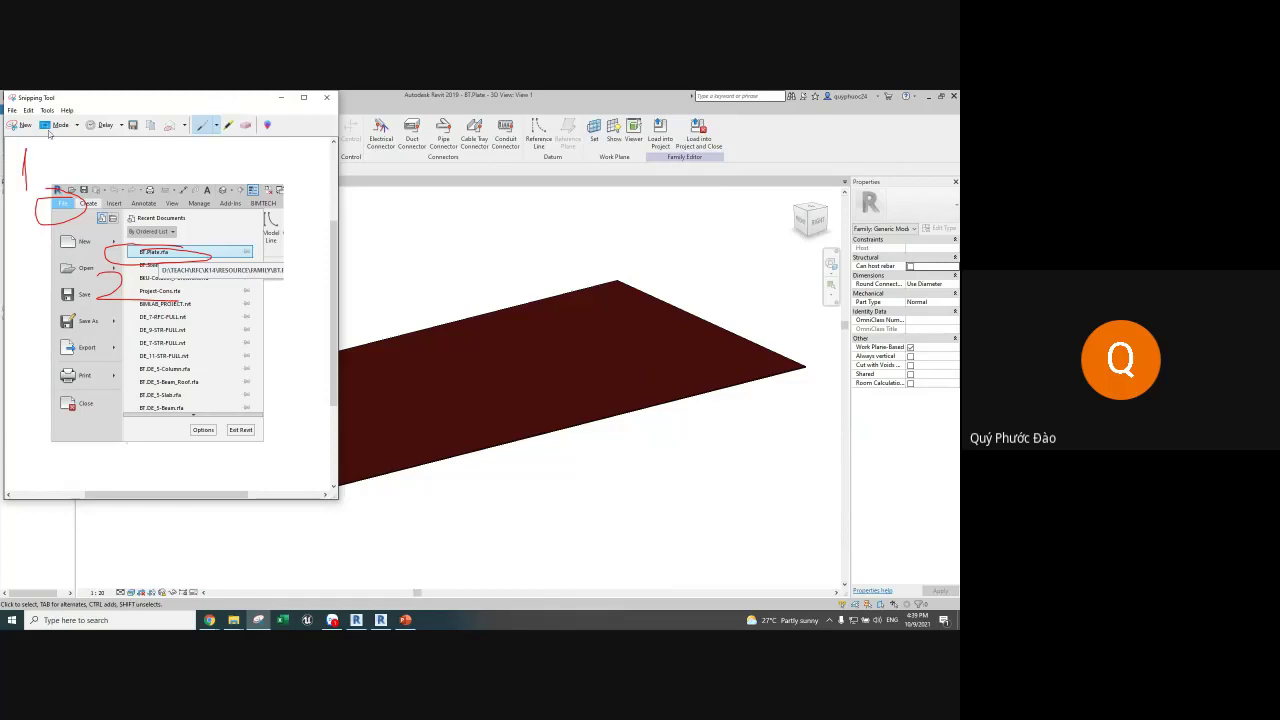
click(281, 97)
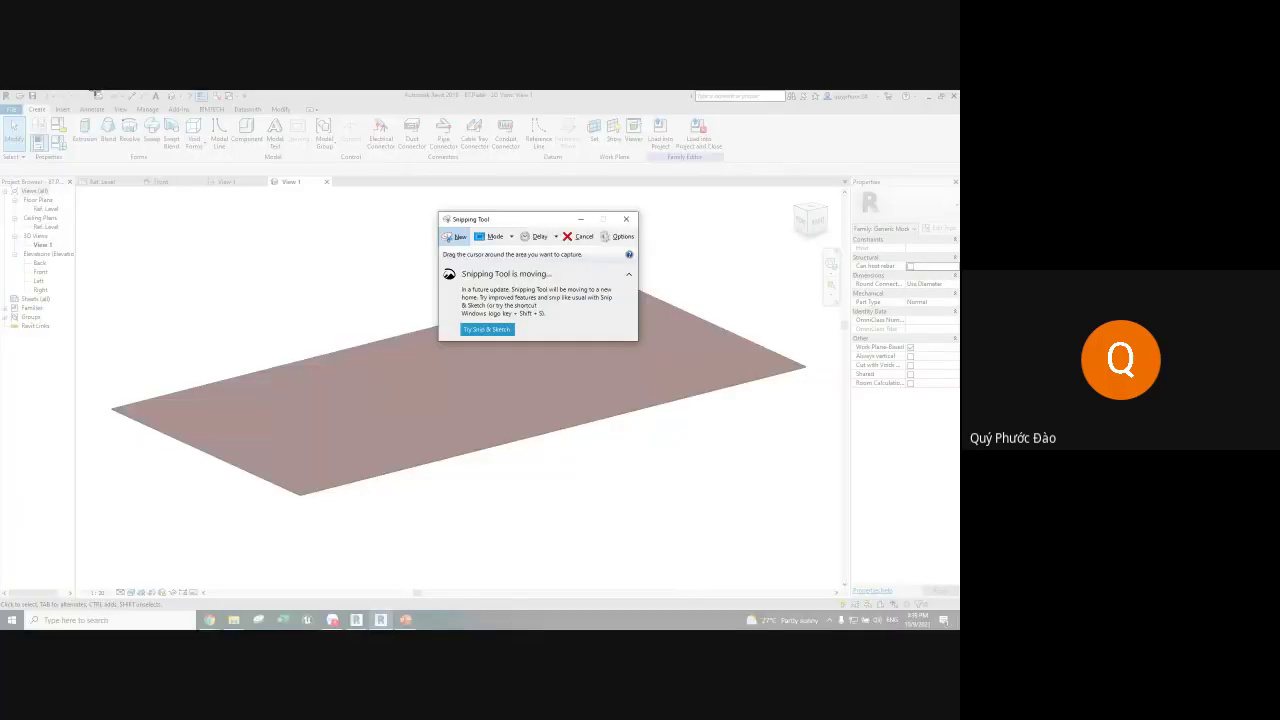
click(535, 236)
click(539, 253)
drag(103, 91, 832, 542)
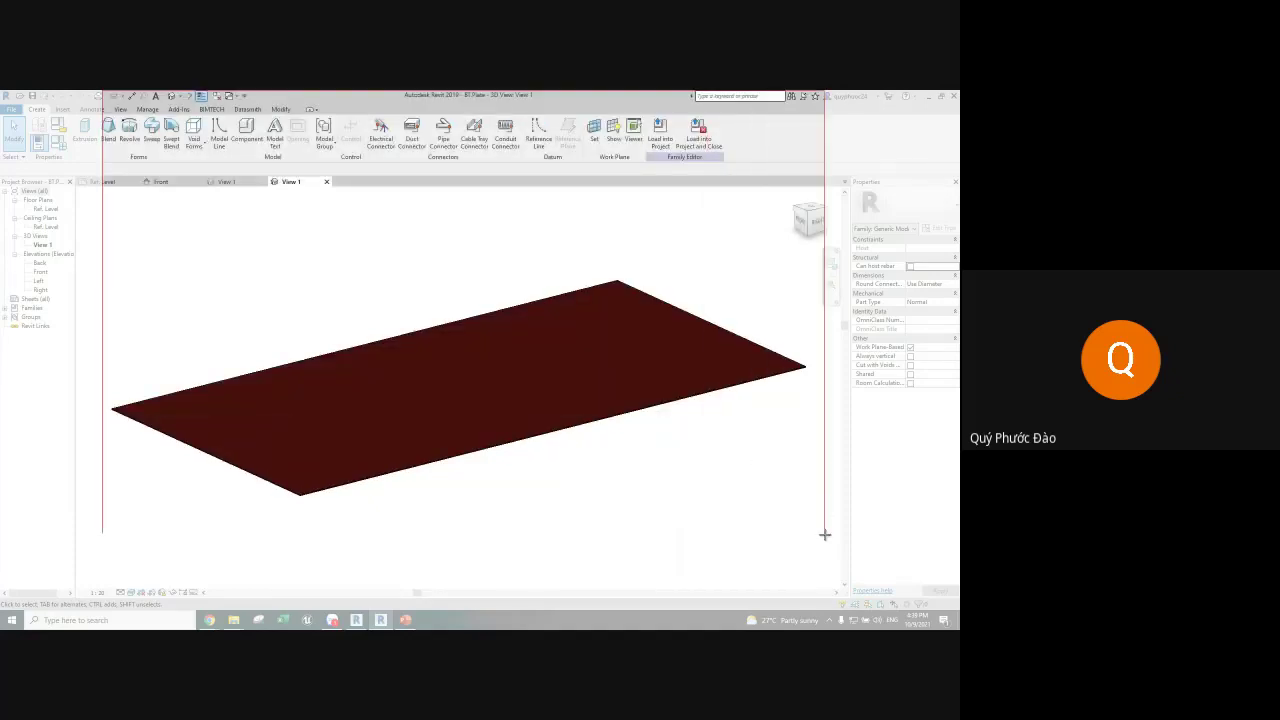
drag(695, 167, 716, 164)
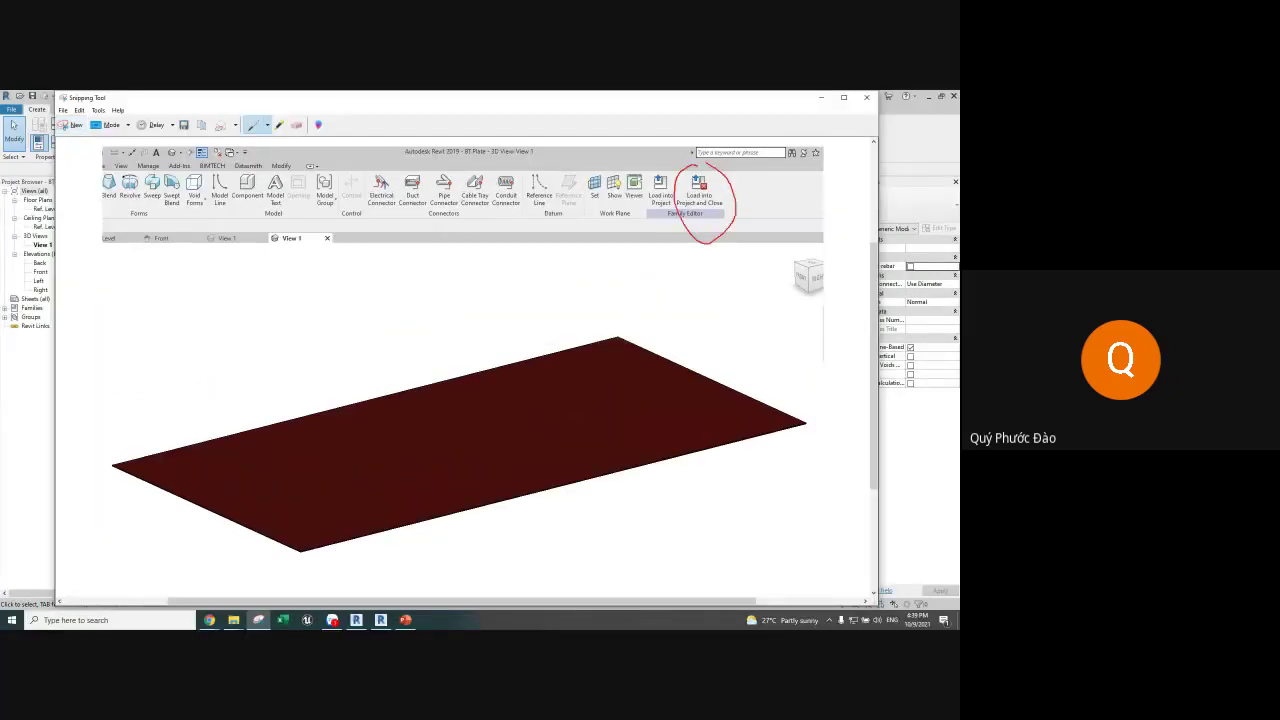
Step: Paste the plate snip into the Zalo group chat, send it, and hide Zalo
click(332, 620)
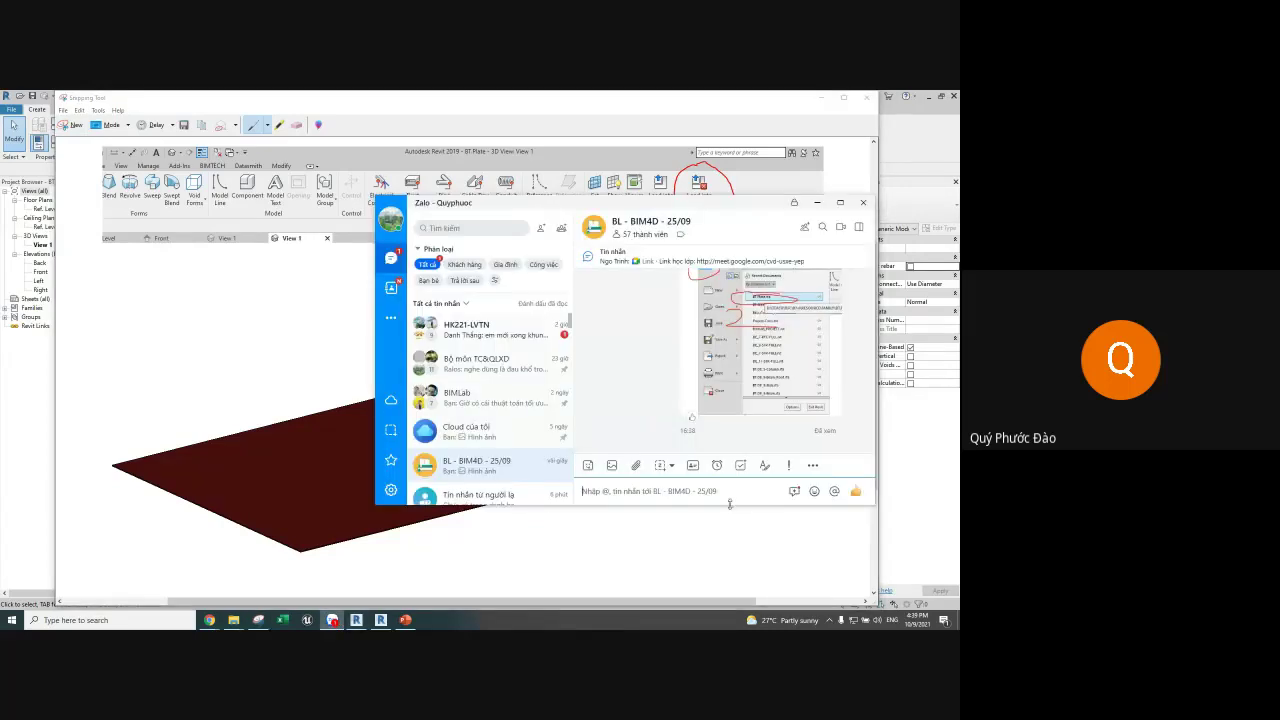
key(ctrl+v)
key(Return)
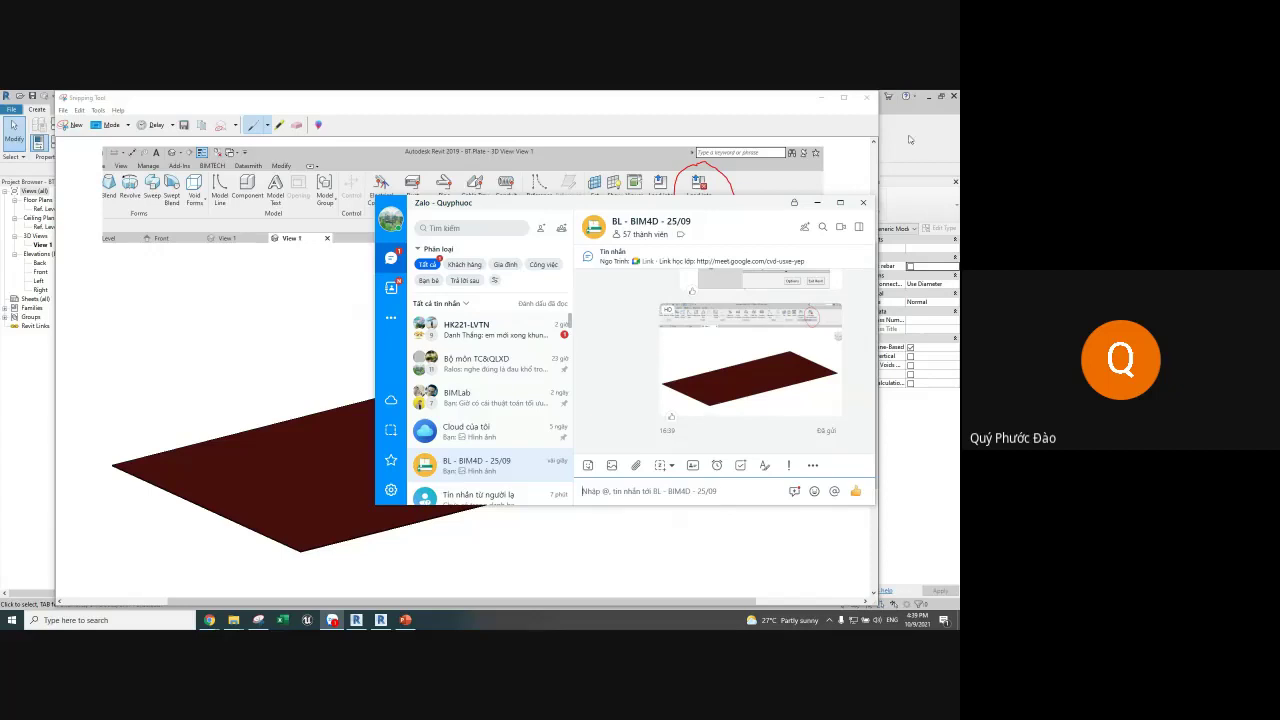
click(820, 98)
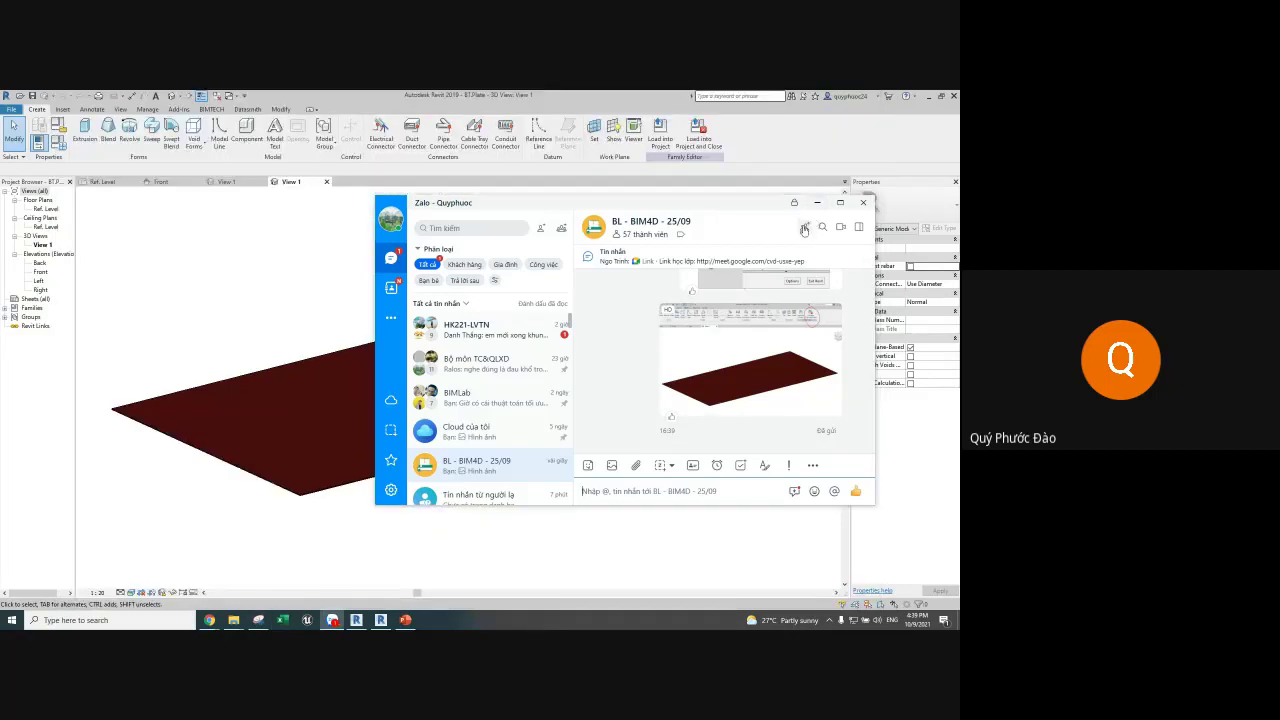
click(816, 205)
Step: Return to the formwork panel family and snip its floor plan with a red circle
key(ctrl+Tab)
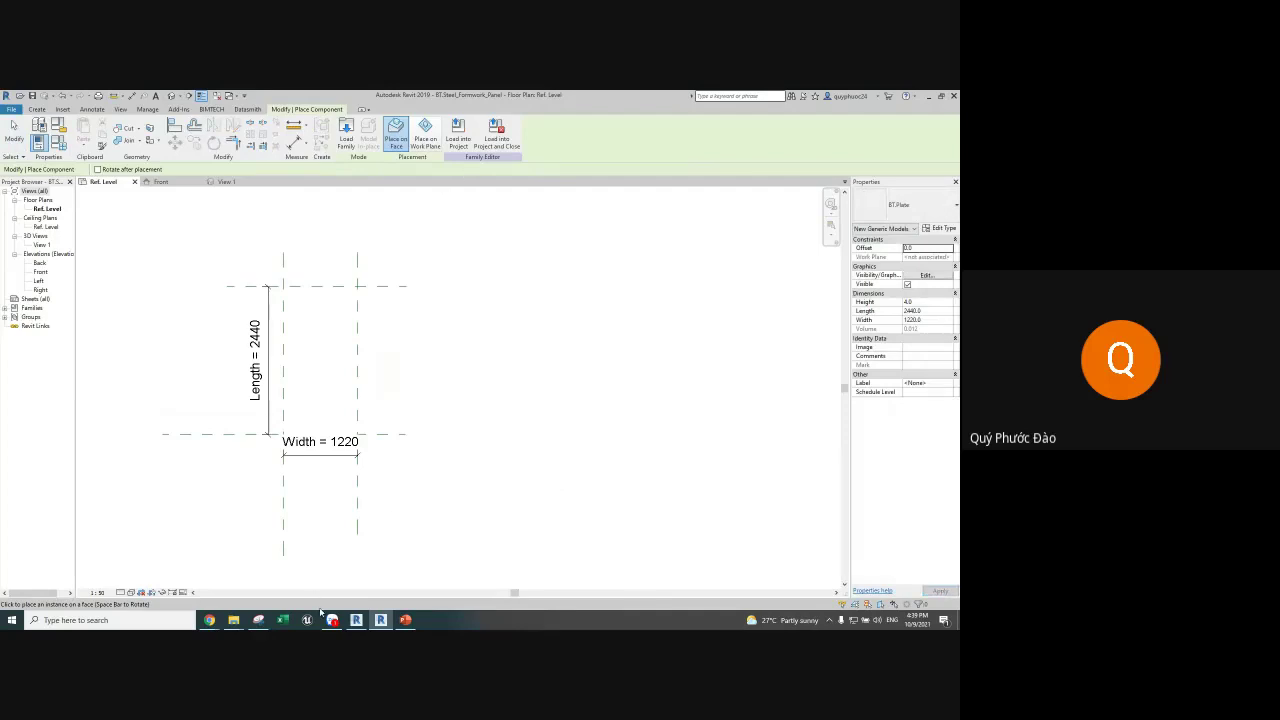
click(258, 620)
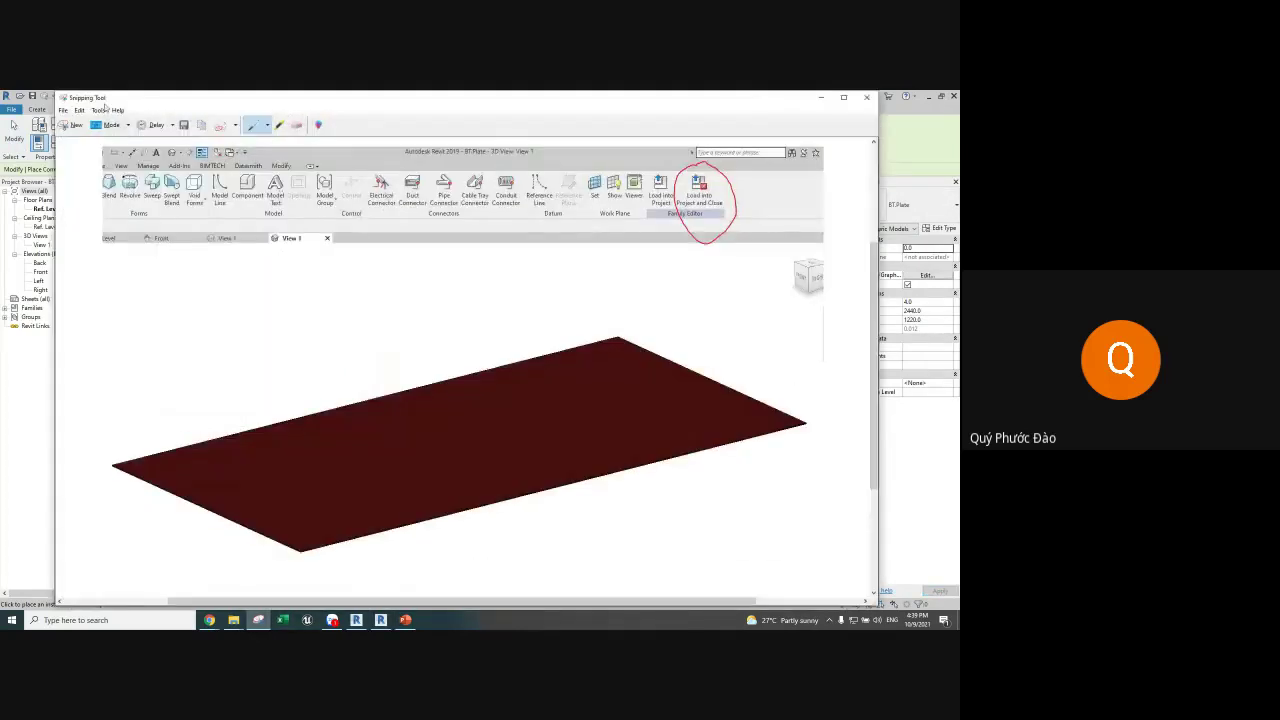
click(76, 126)
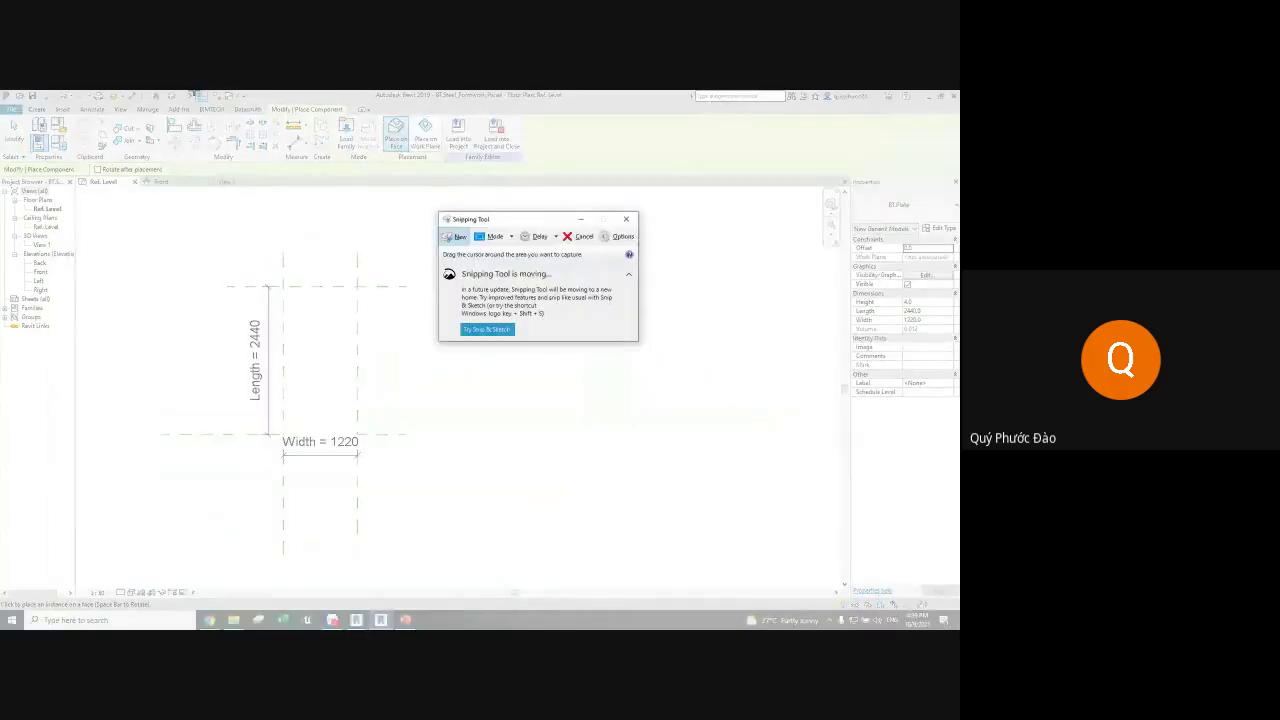
drag(190, 91, 555, 472)
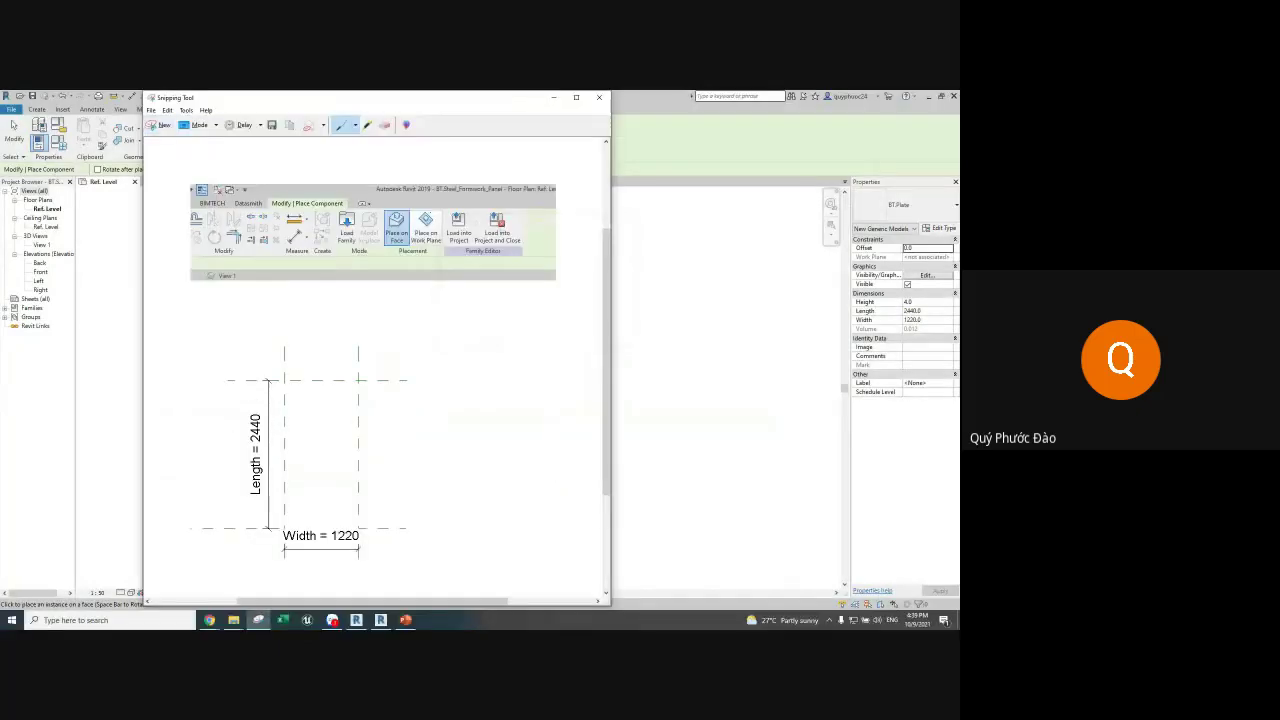
drag(432, 209, 446, 215)
Step: Re-snip the Revit window and circle Ref. Level and Place on Work Plane with a red 2
click(173, 125)
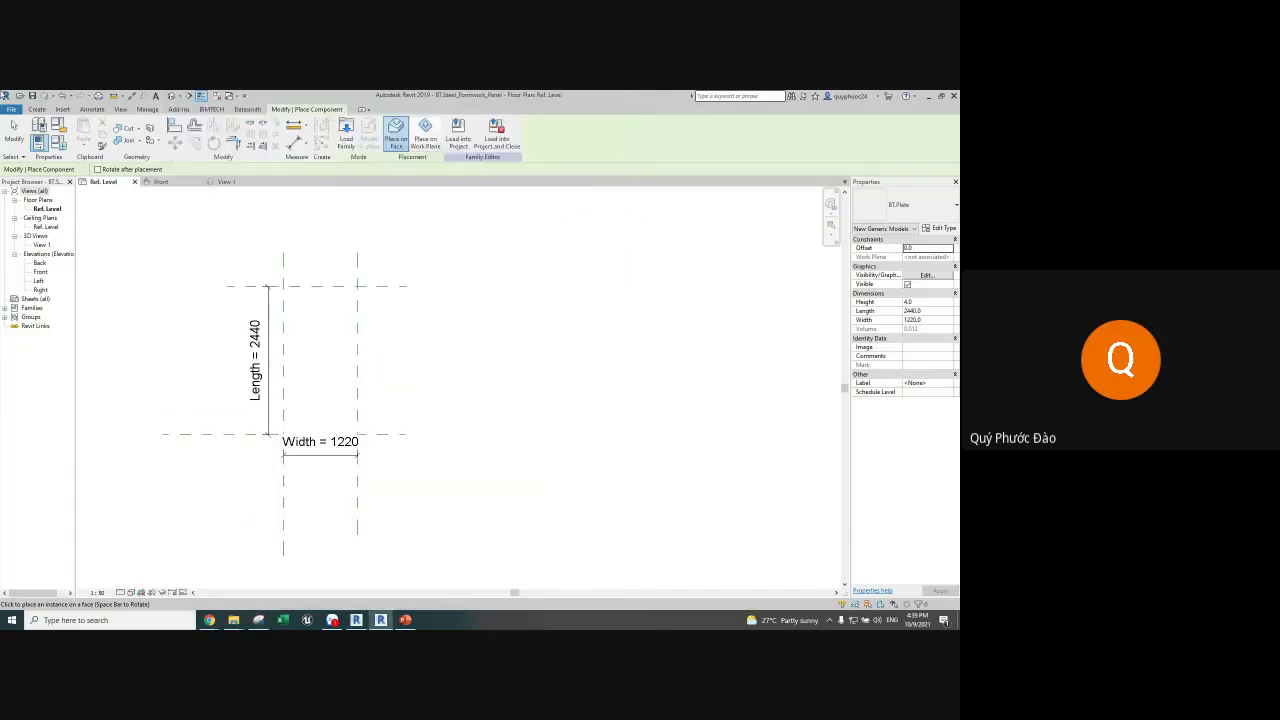
mouse_move(1, 91)
mouse_down()
mouse_move(647, 517)
mouse_move(563, 503)
mouse_up()
mouse_move(112, 293)
mouse_down()
mouse_move(72, 297)
mouse_move(128, 294)
mouse_up()
drag(466, 212, 494, 218)
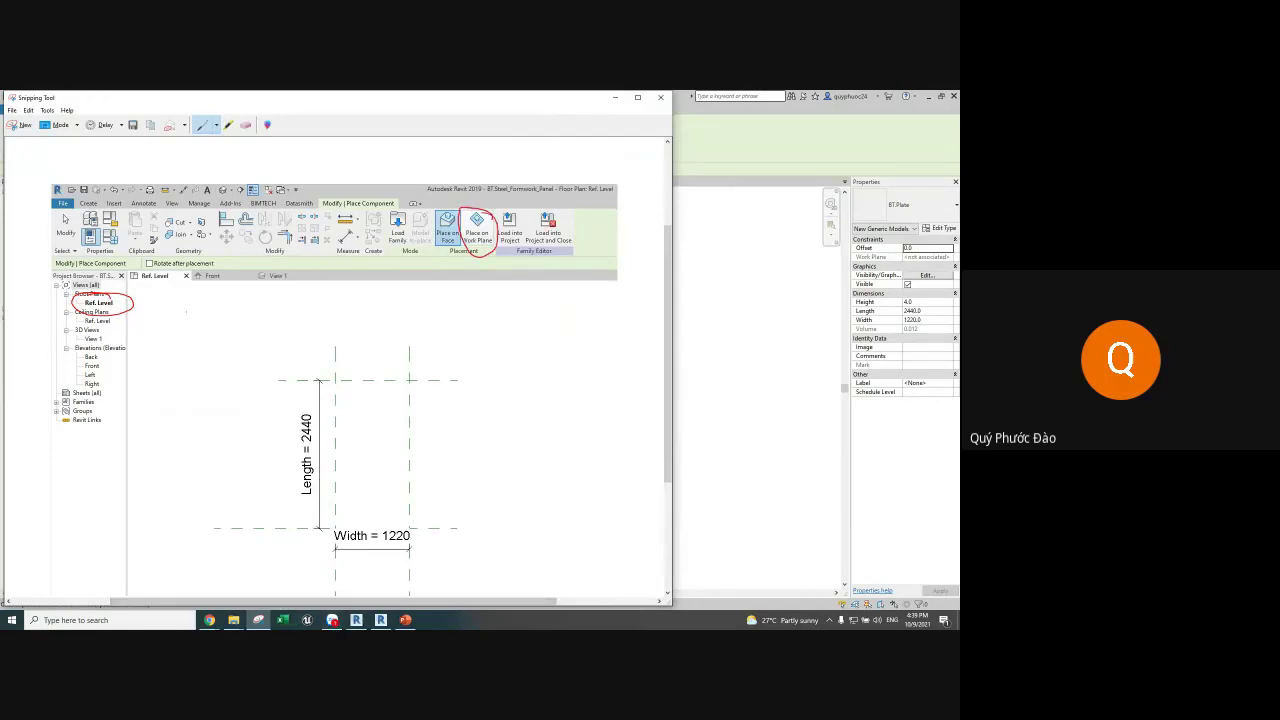
mouse_move(496, 244)
mouse_down()
mouse_move(490, 288)
mouse_move(572, 290)
mouse_up()
Step: Send the annotated snip to the Zalo group chat and close the capture
click(332, 620)
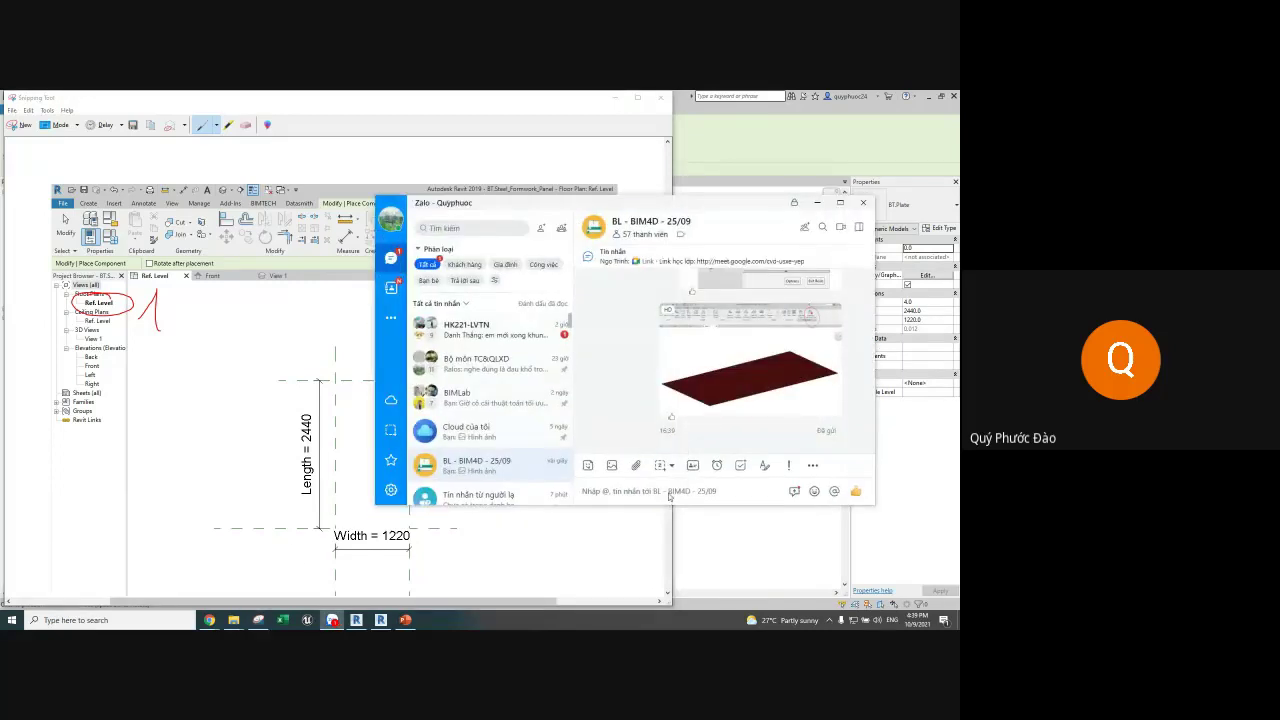
click(661, 487)
key(ctrl+v)
key(Return)
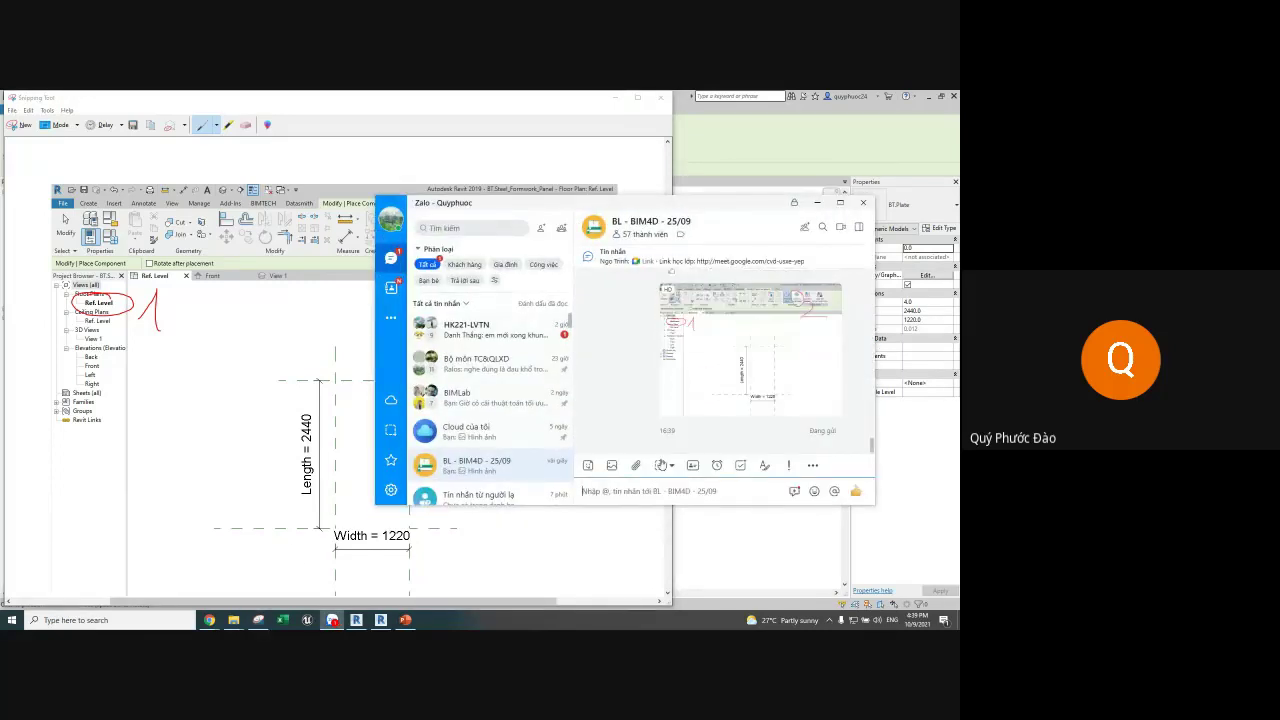
click(826, 203)
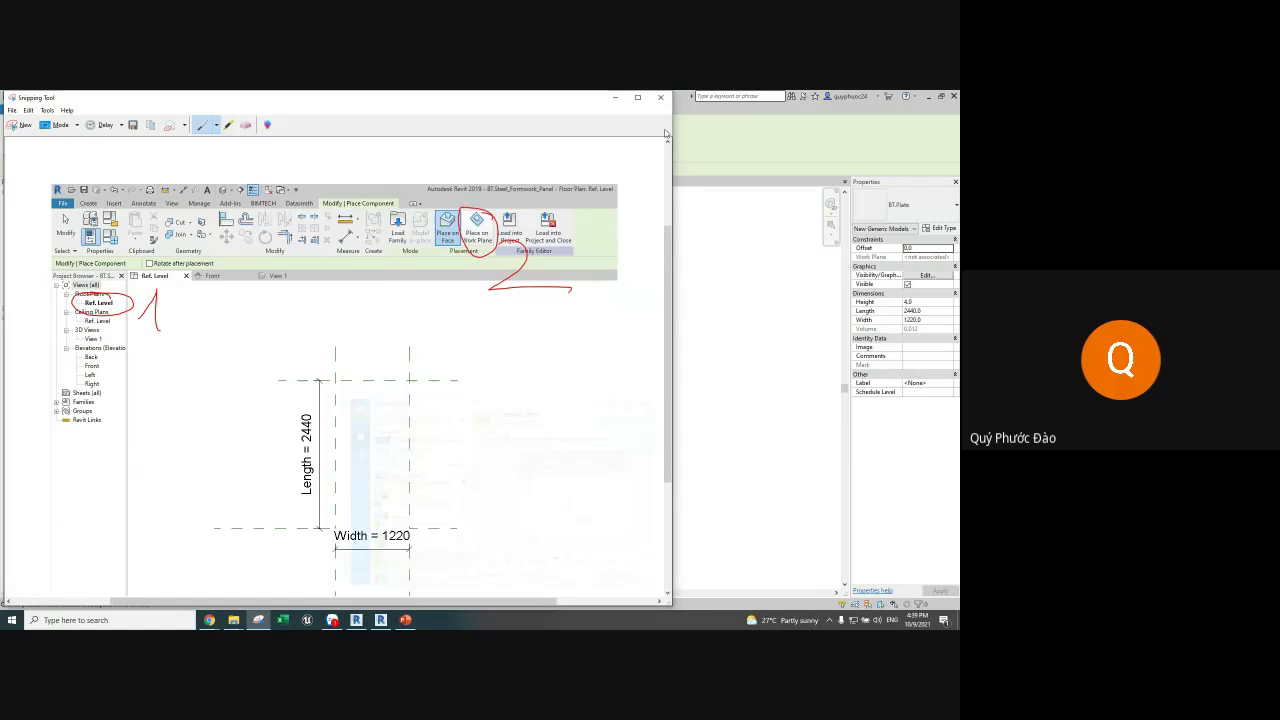
click(617, 99)
click(425, 138)
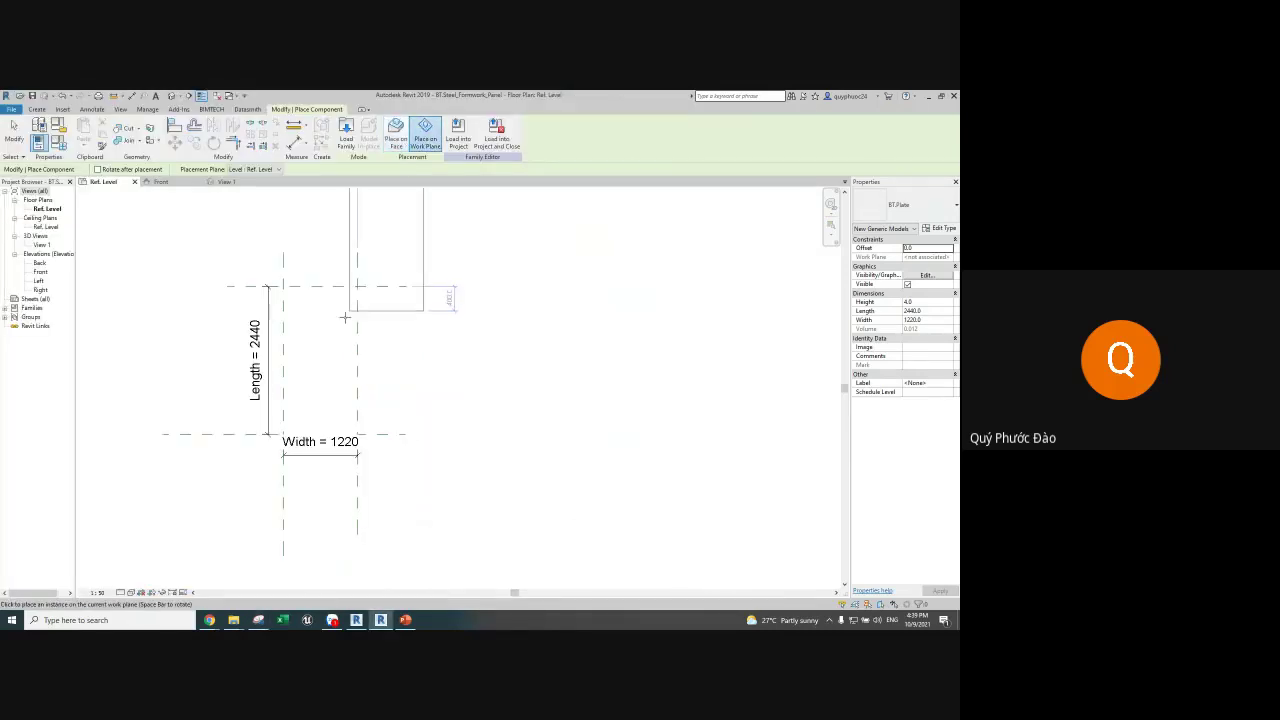
Step: Place a 2440 × 1220 BT.Plate instance on Ref. Level beside the reference planes and select it
middle_drag(331, 423, 316, 348)
scroll(317, 330, up, 3)
scroll(330, 318, down, 2)
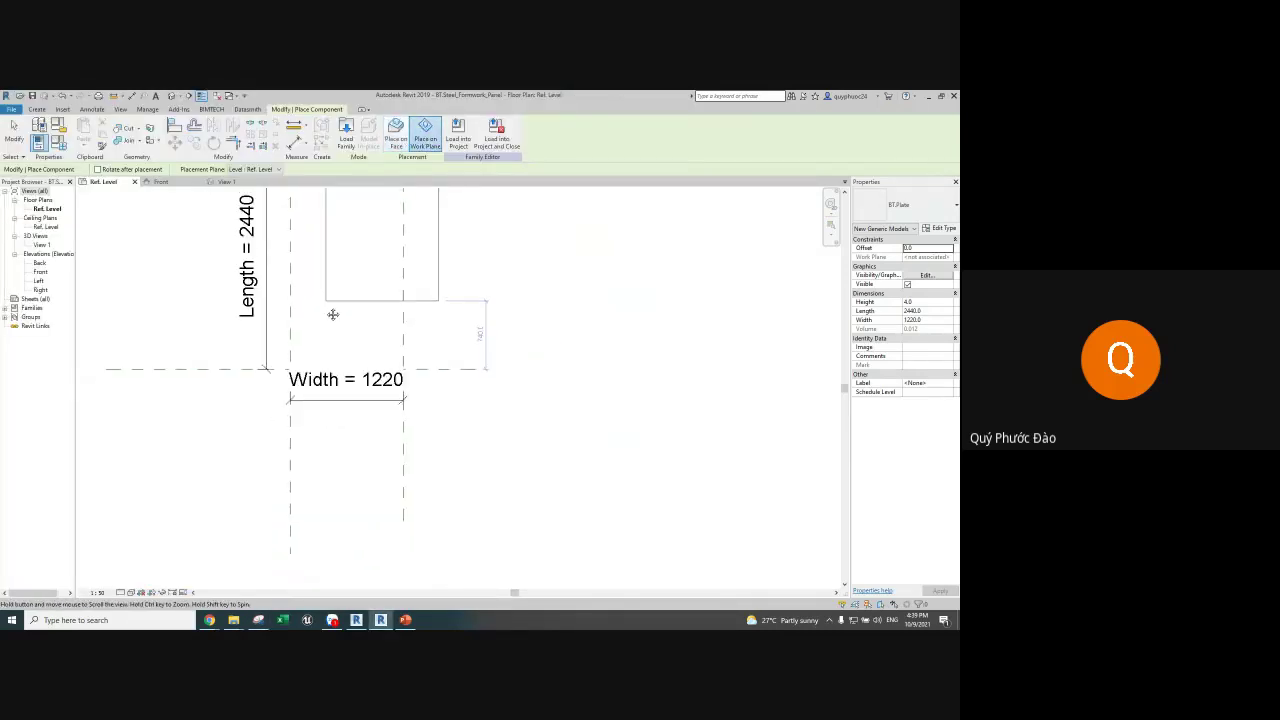
scroll(330, 360, up, 1)
scroll(318, 400, down, 2)
click(310, 421)
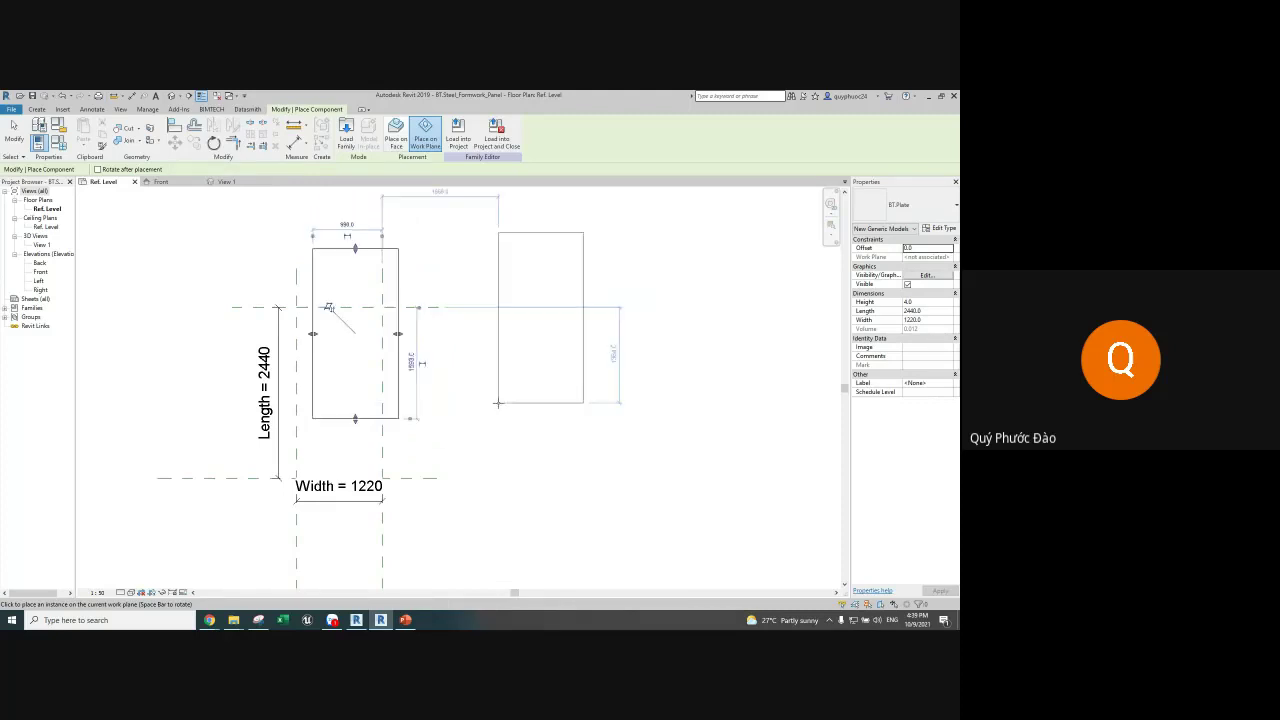
key(Escape)
key(Escape)
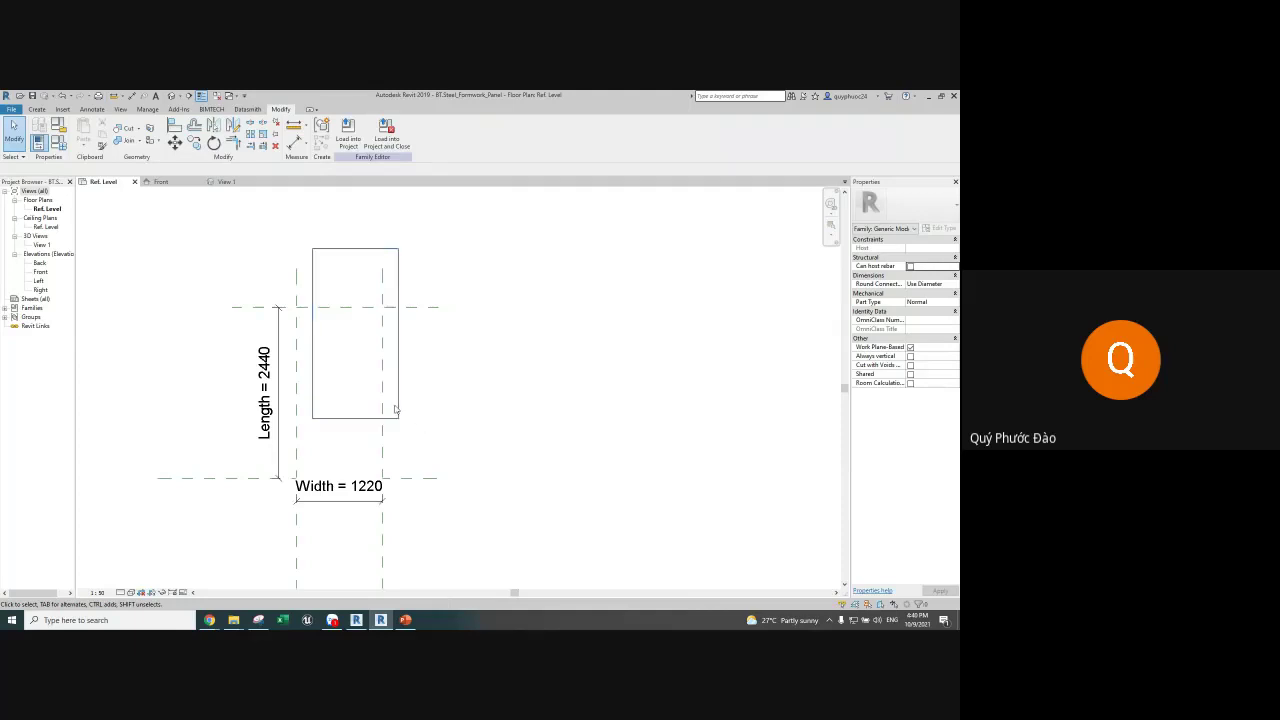
click(421, 424)
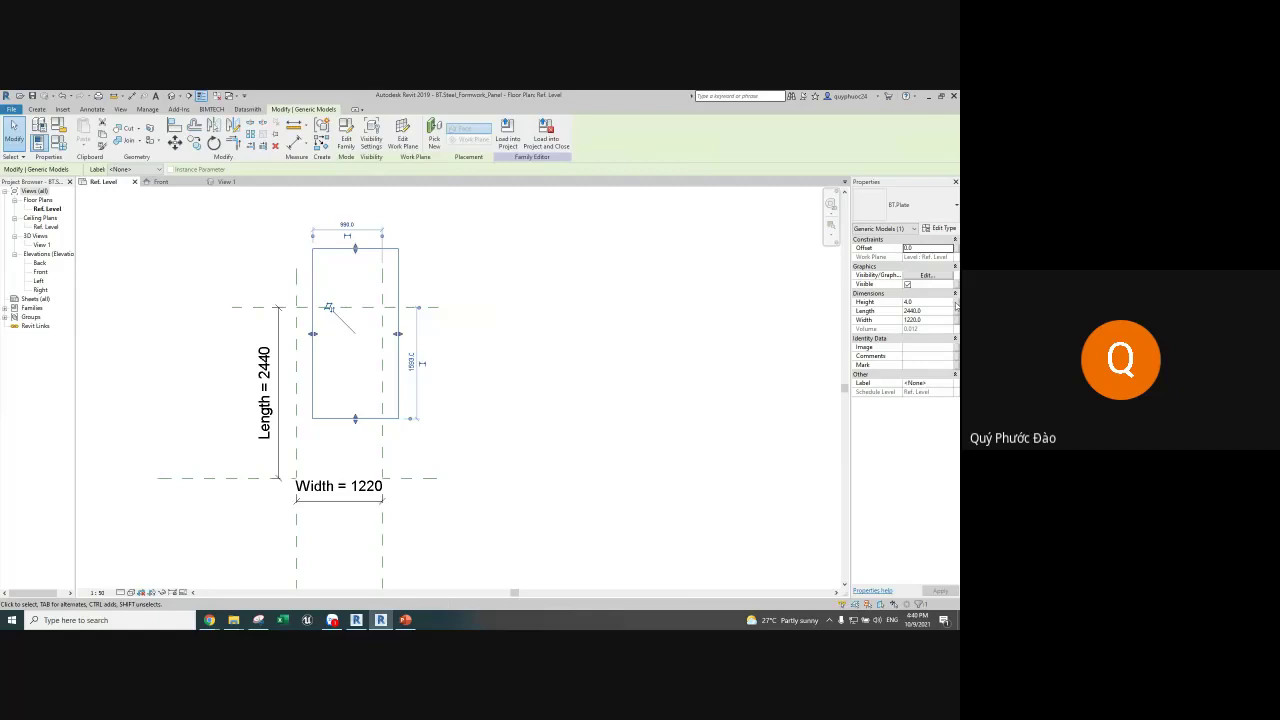
Step: Associate the plate's Height and Width with the family Height and Width parameters
click(956, 302)
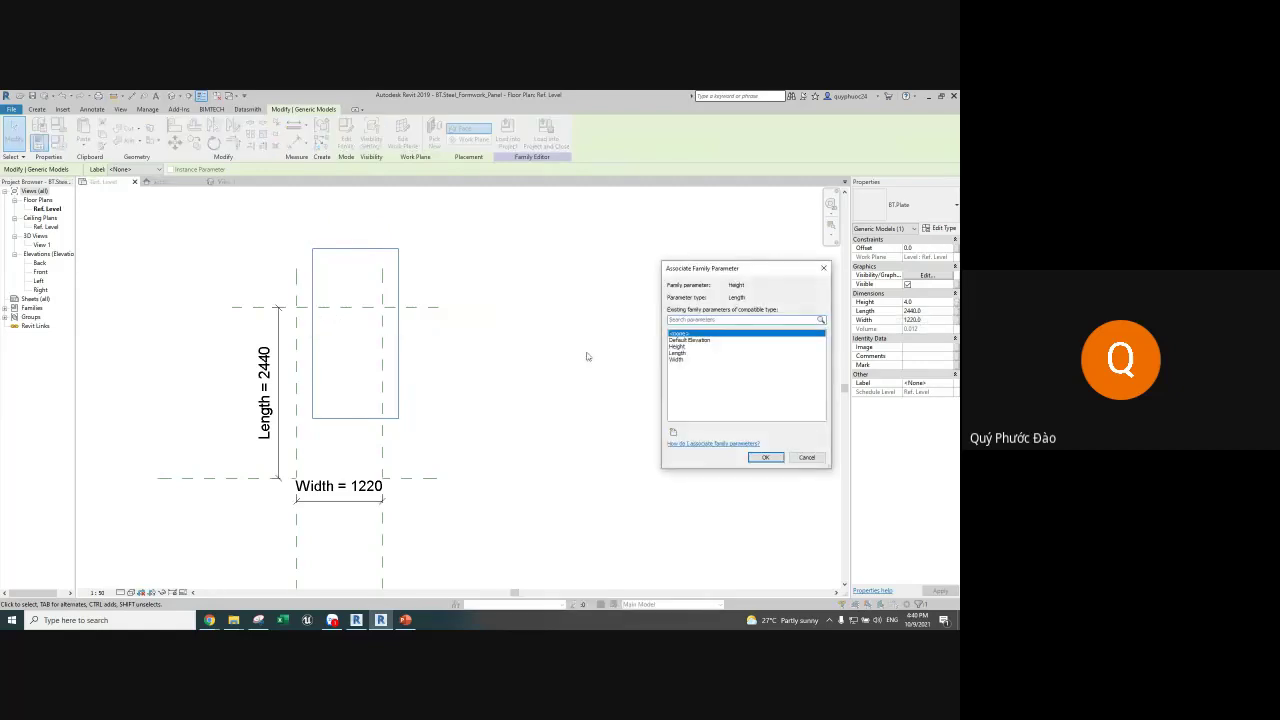
click(678, 346)
click(765, 457)
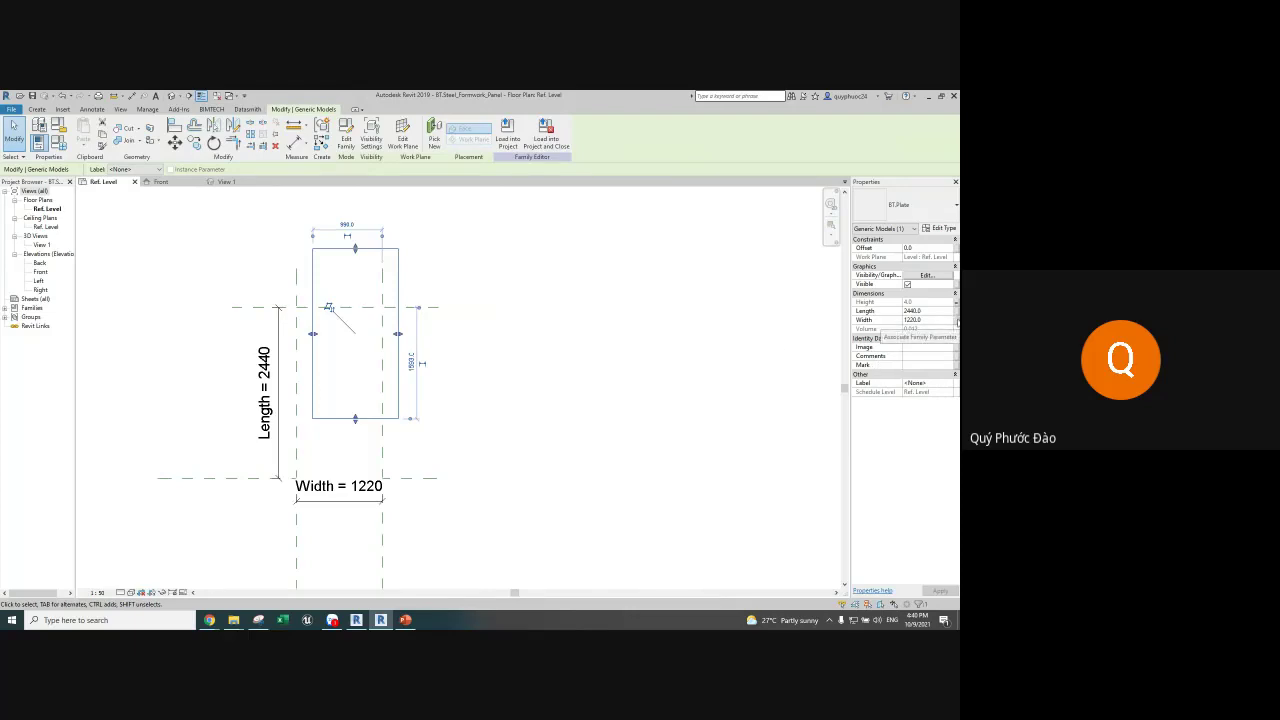
click(957, 320)
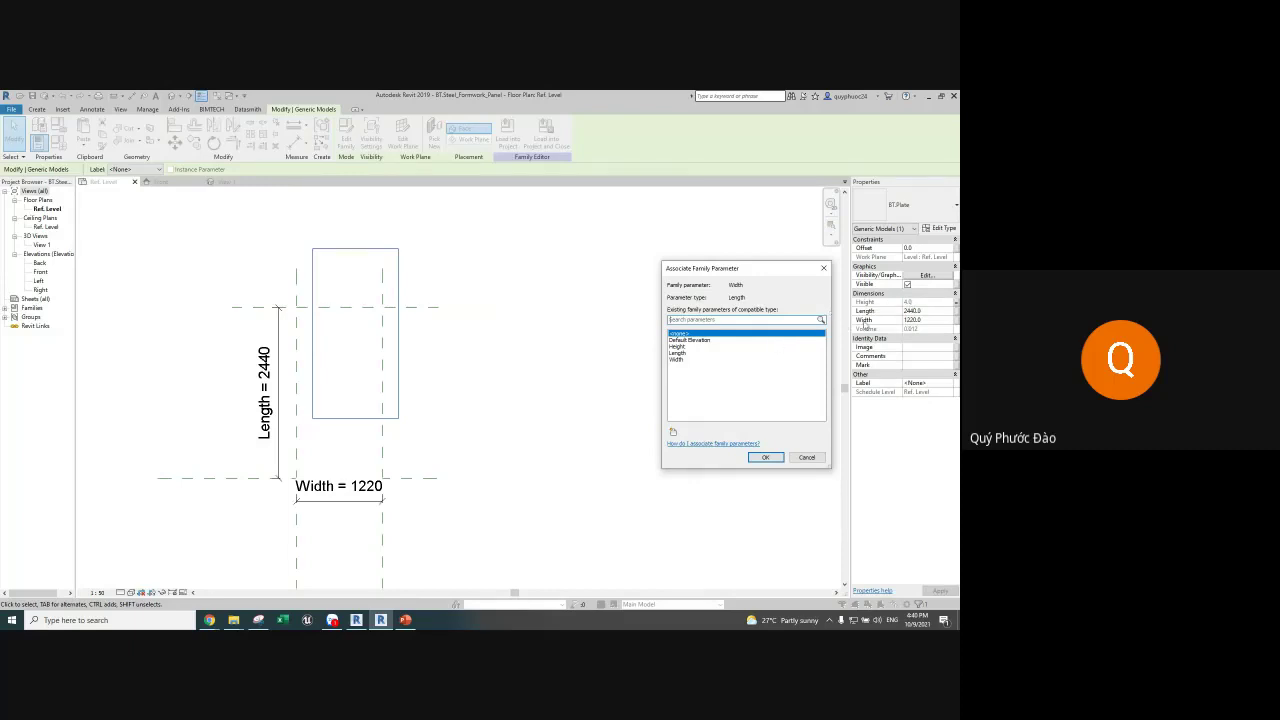
click(680, 359)
click(766, 457)
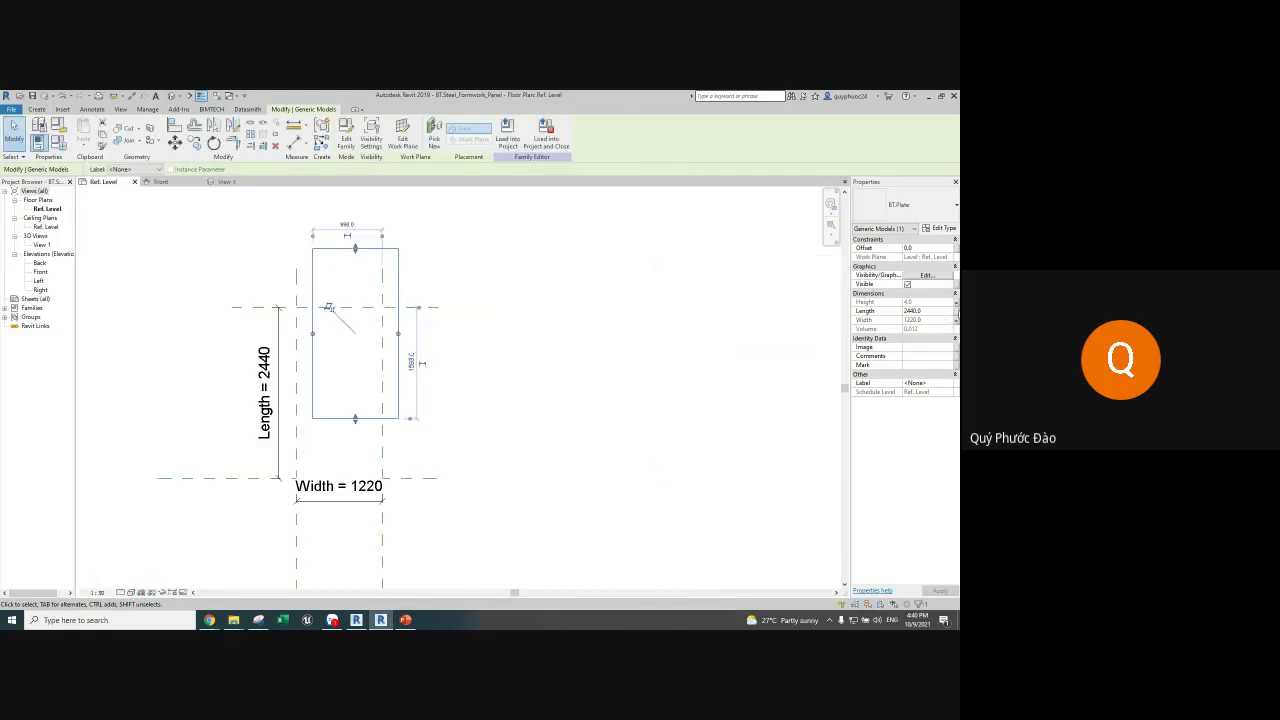
Step: Open the Length association dialog and snip the plate with the dialog
click(957, 311)
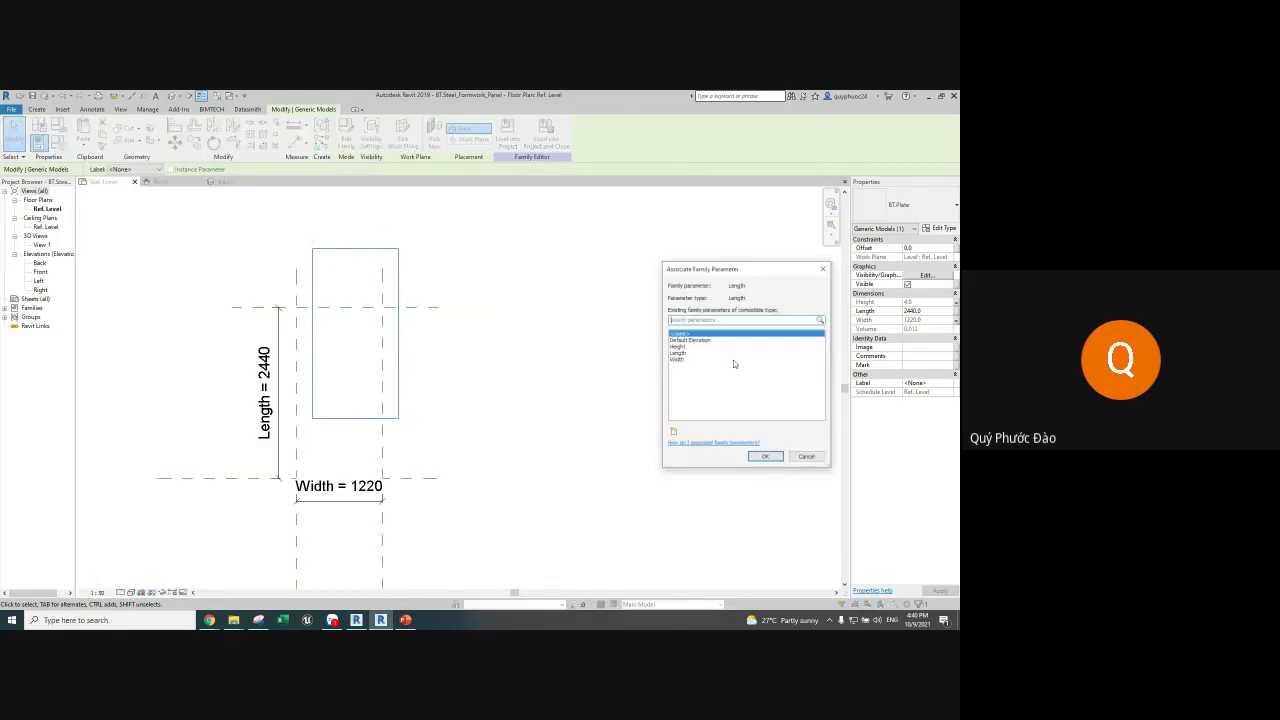
click(681, 347)
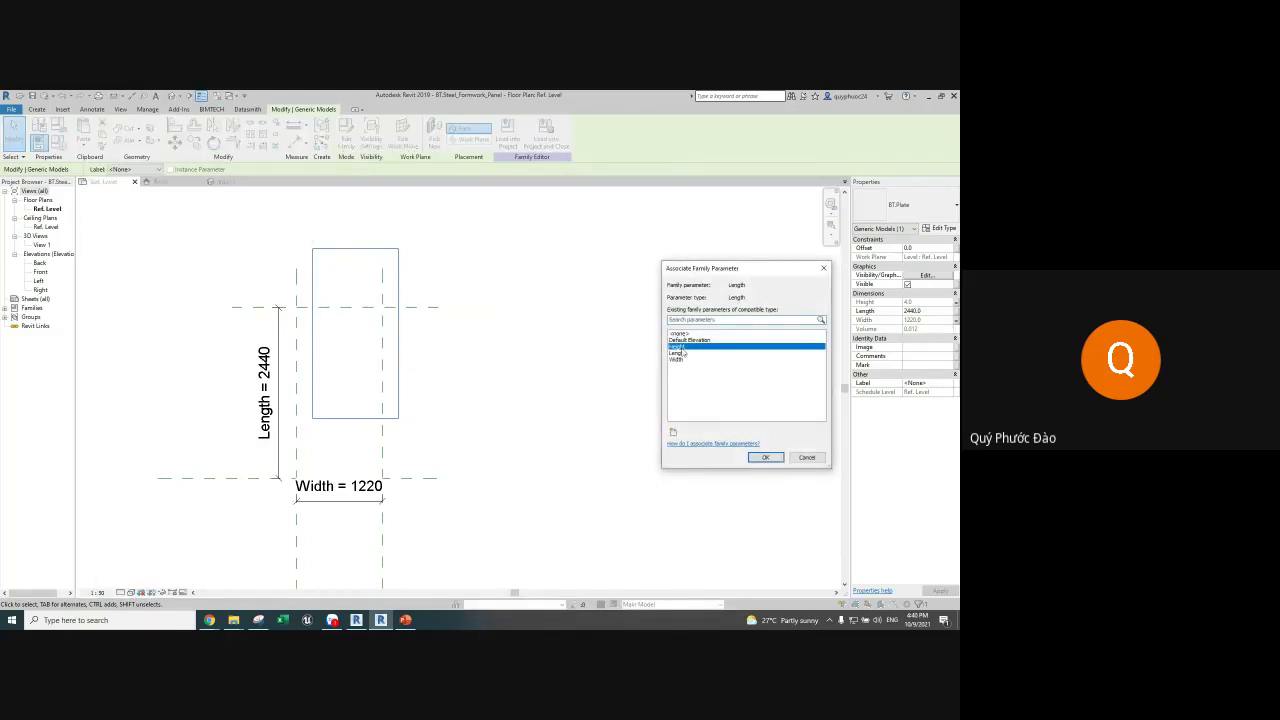
click(258, 620)
click(20, 127)
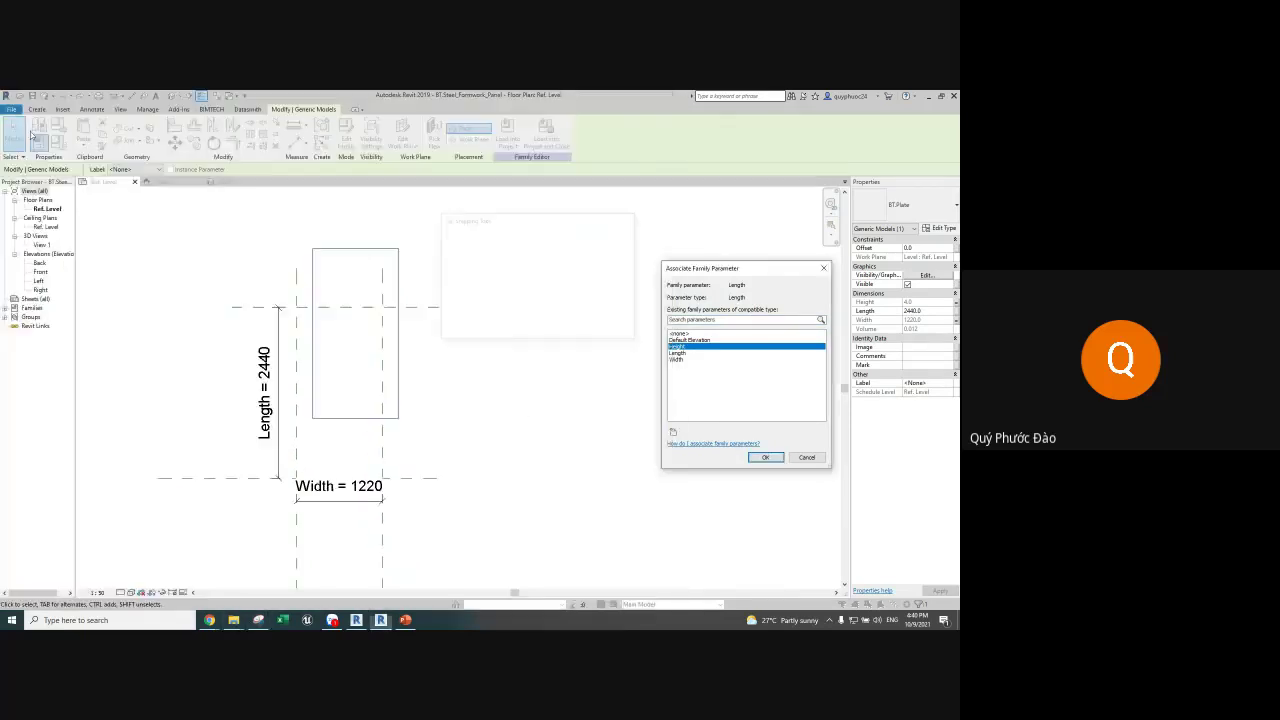
drag(231, 195, 958, 530)
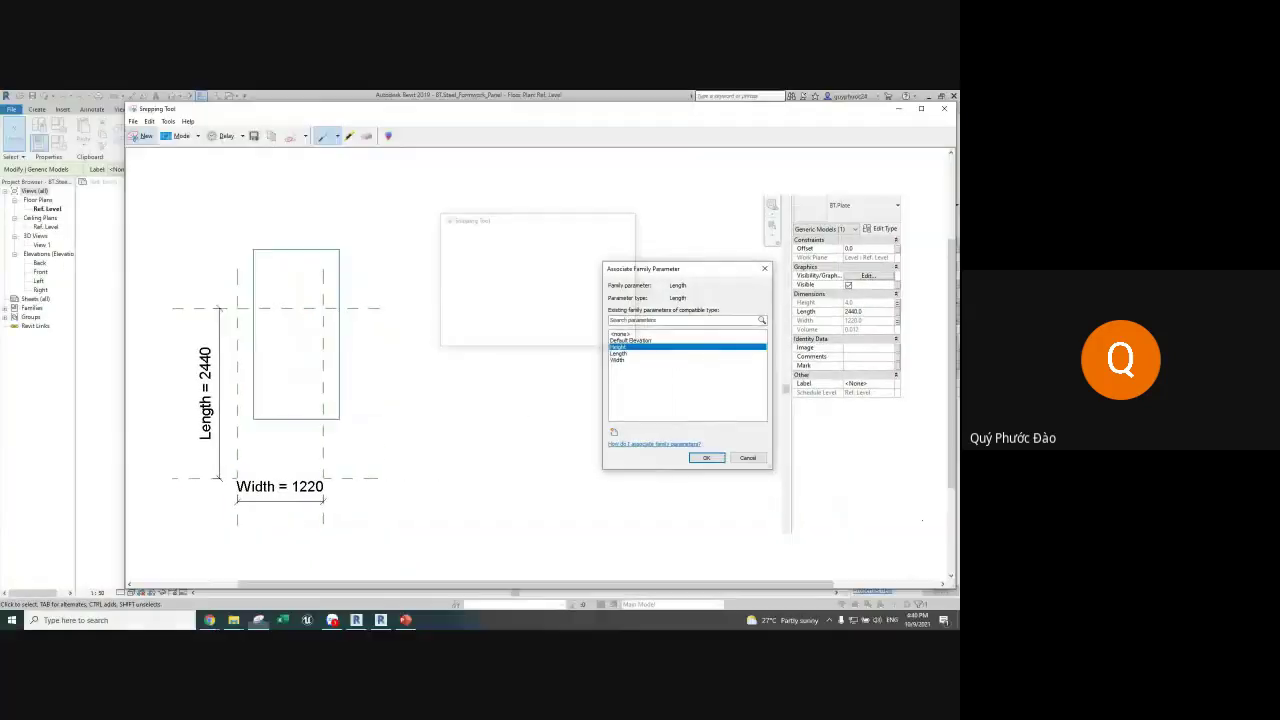
Step: Circle the plate with a red 1 and draw red loops from Properties to the parameter list and OK
mouse_move(336, 227)
mouse_down()
mouse_move(251, 271)
mouse_move(300, 226)
mouse_up()
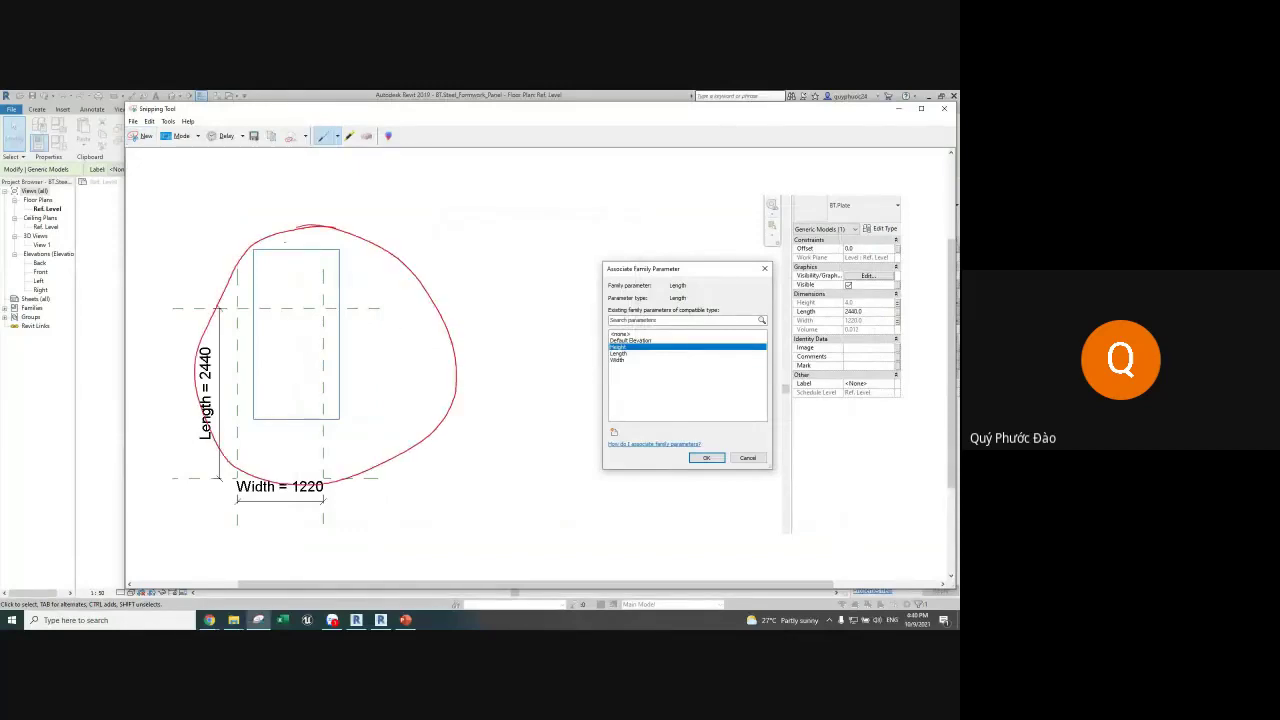
mouse_move(205, 229)
mouse_down()
mouse_move(231, 181)
mouse_move(229, 224)
mouse_up()
drag(898, 300, 636, 334)
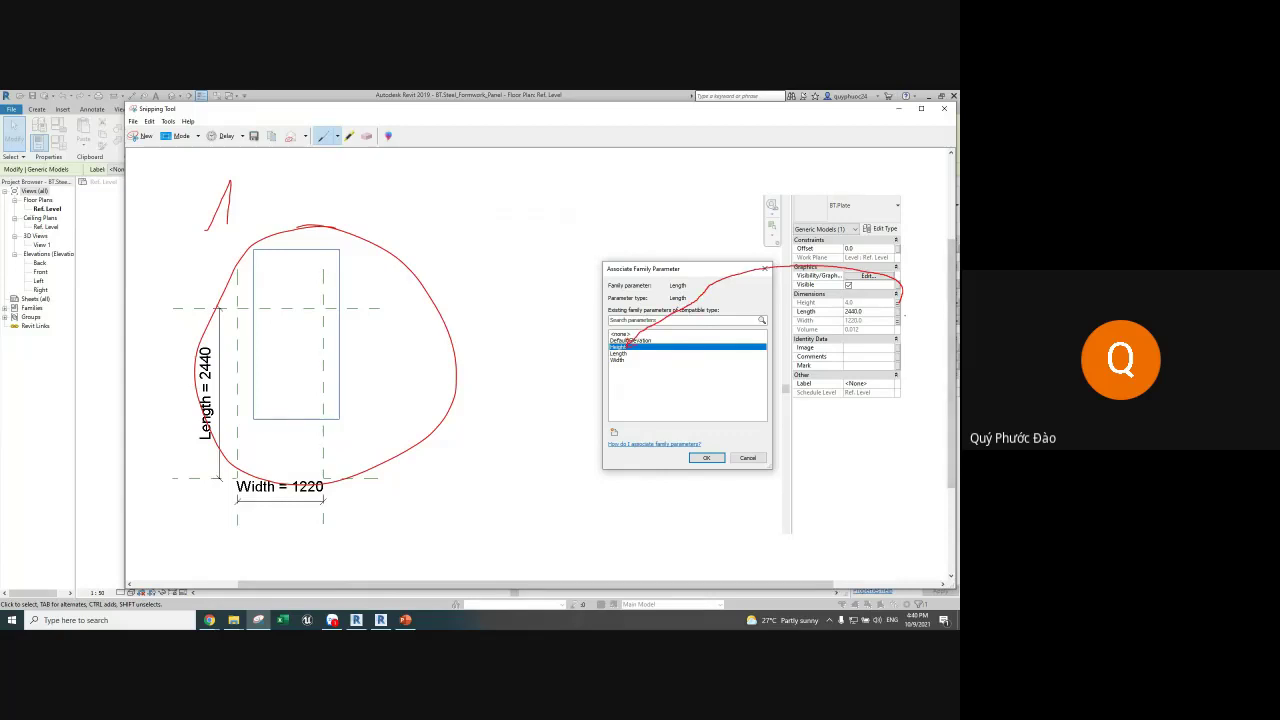
drag(899, 309, 640, 358)
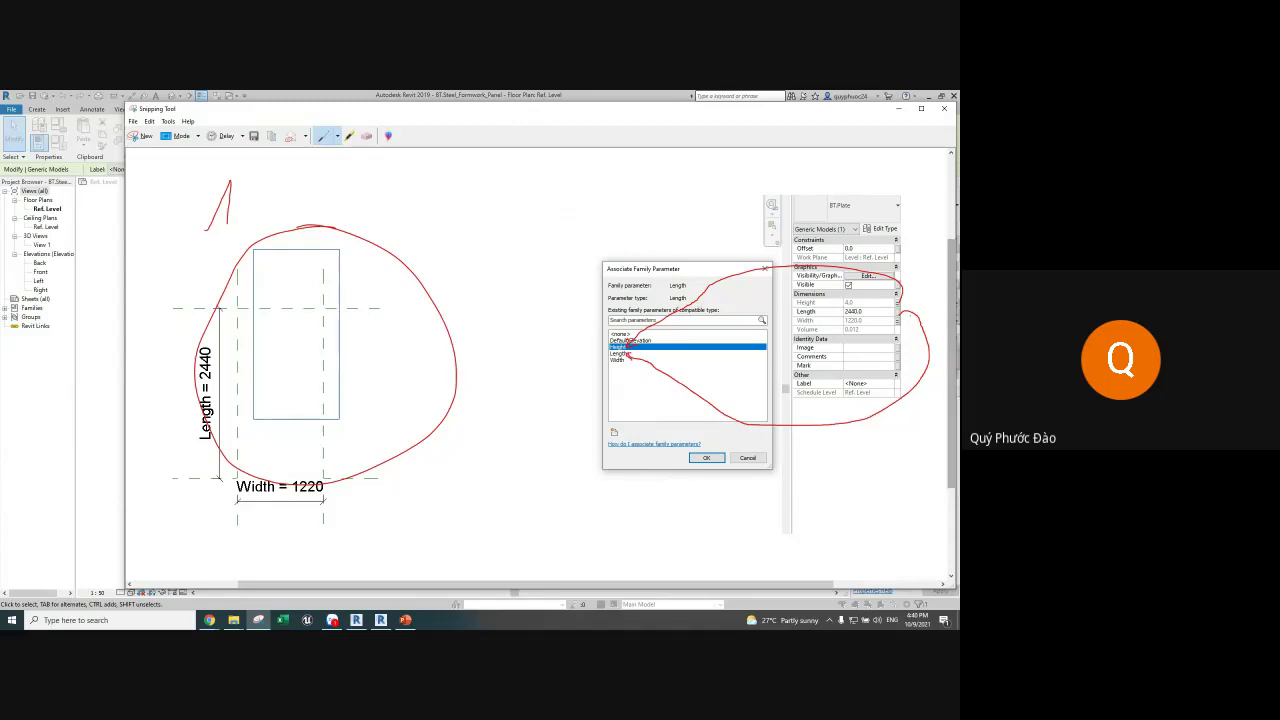
drag(896, 320, 614, 377)
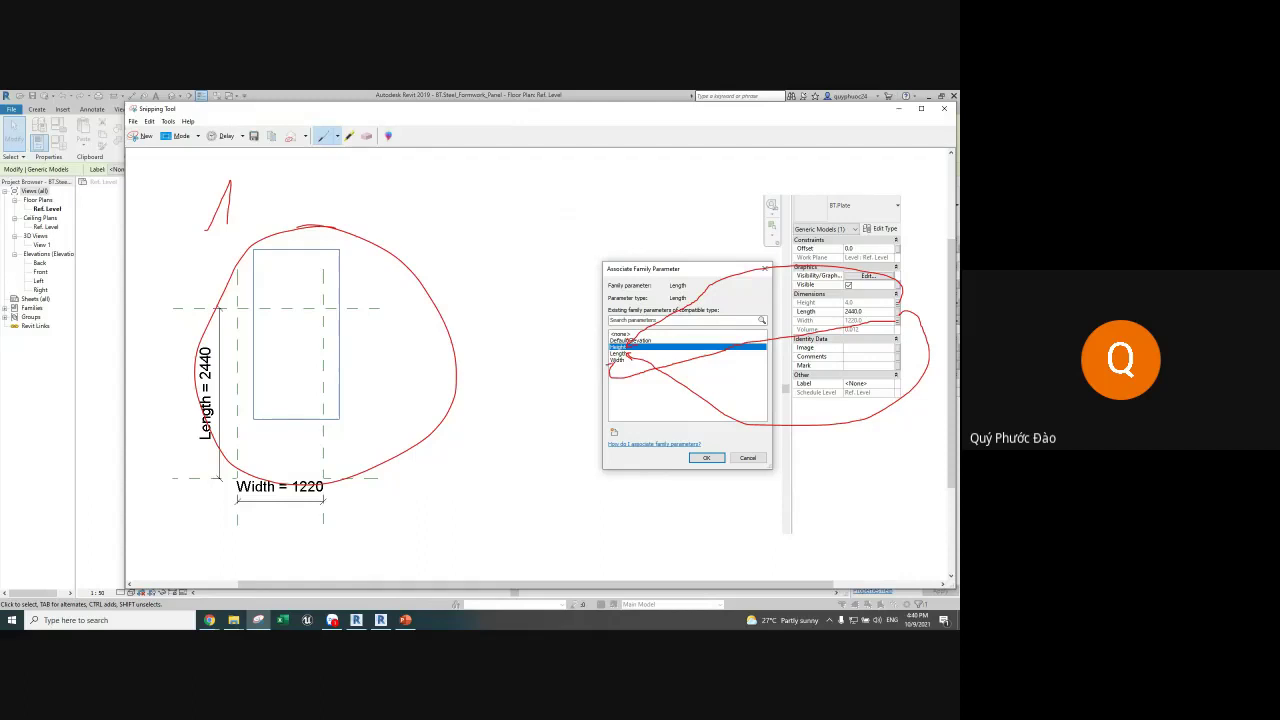
mouse_move(724, 452)
mouse_down()
mouse_move(694, 466)
mouse_move(732, 446)
mouse_up()
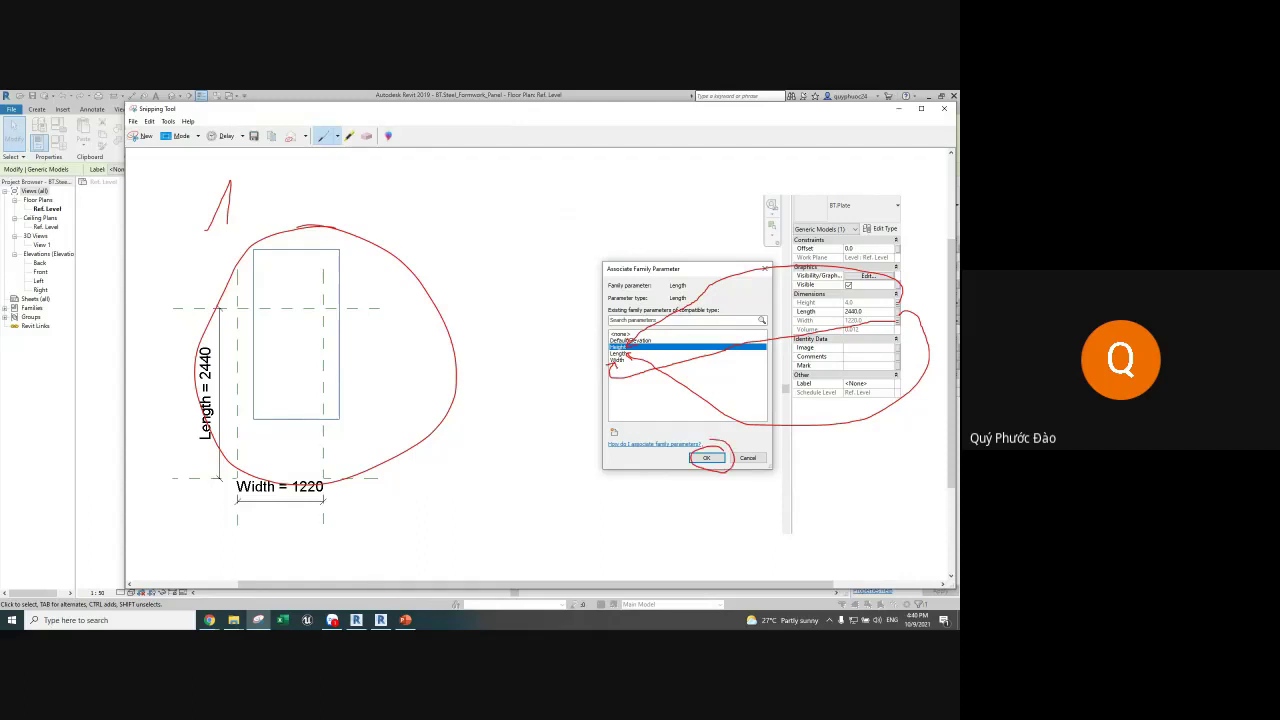
Step: Erase a stray red stroke, close the capture, and cancel the Length association
click(332, 620)
click(817, 203)
click(366, 136)
click(684, 315)
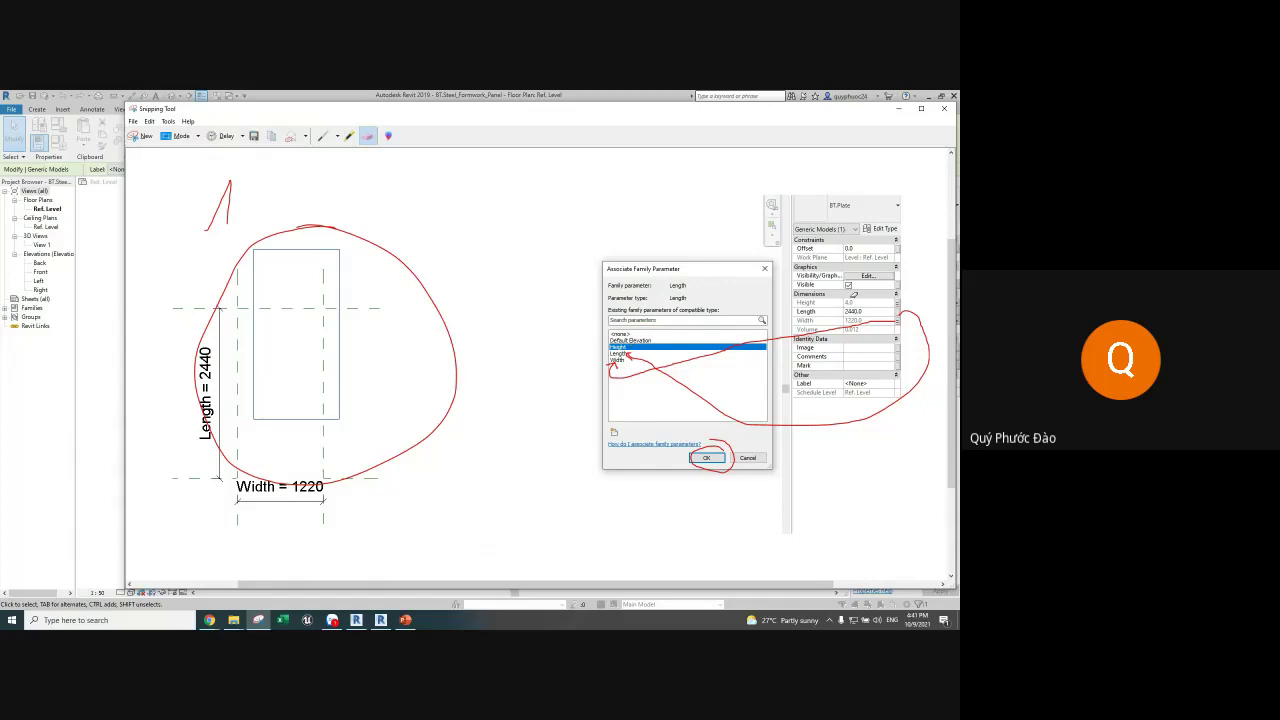
click(897, 108)
key(Escape)
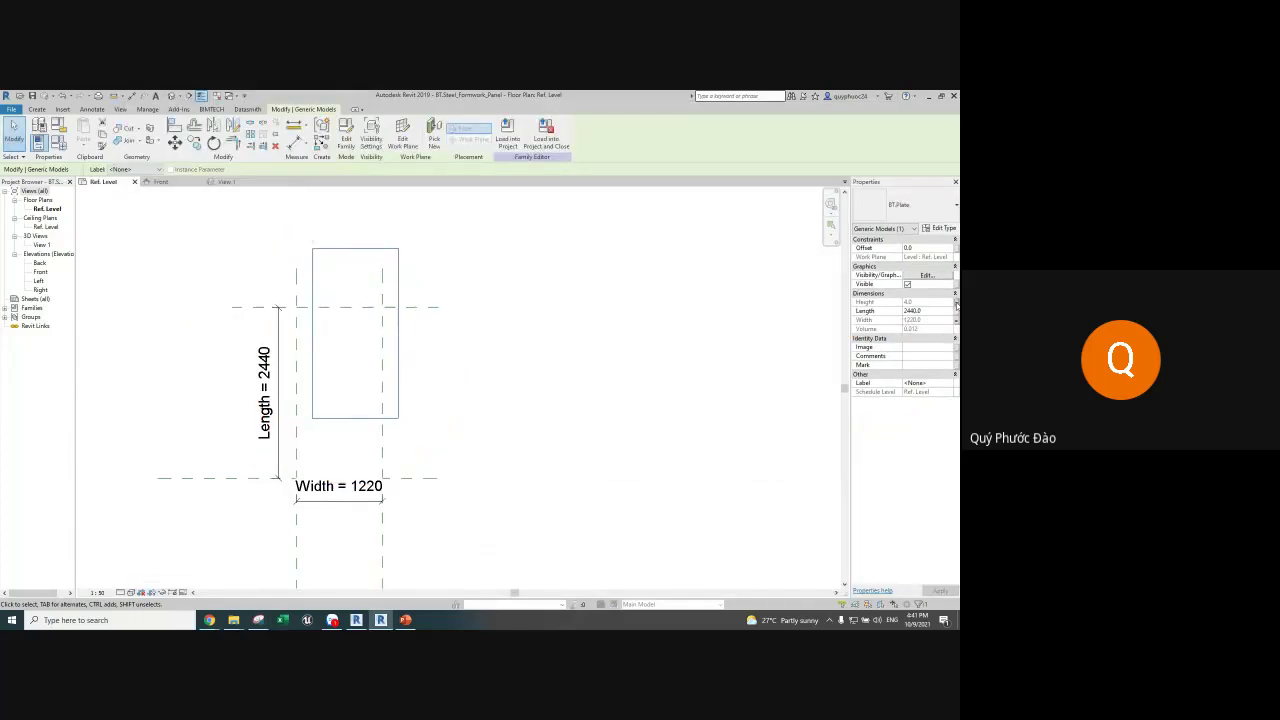
Step: Re-link the plate's Height to the family Height parameter and open the Length association
click(953, 302)
click(765, 457)
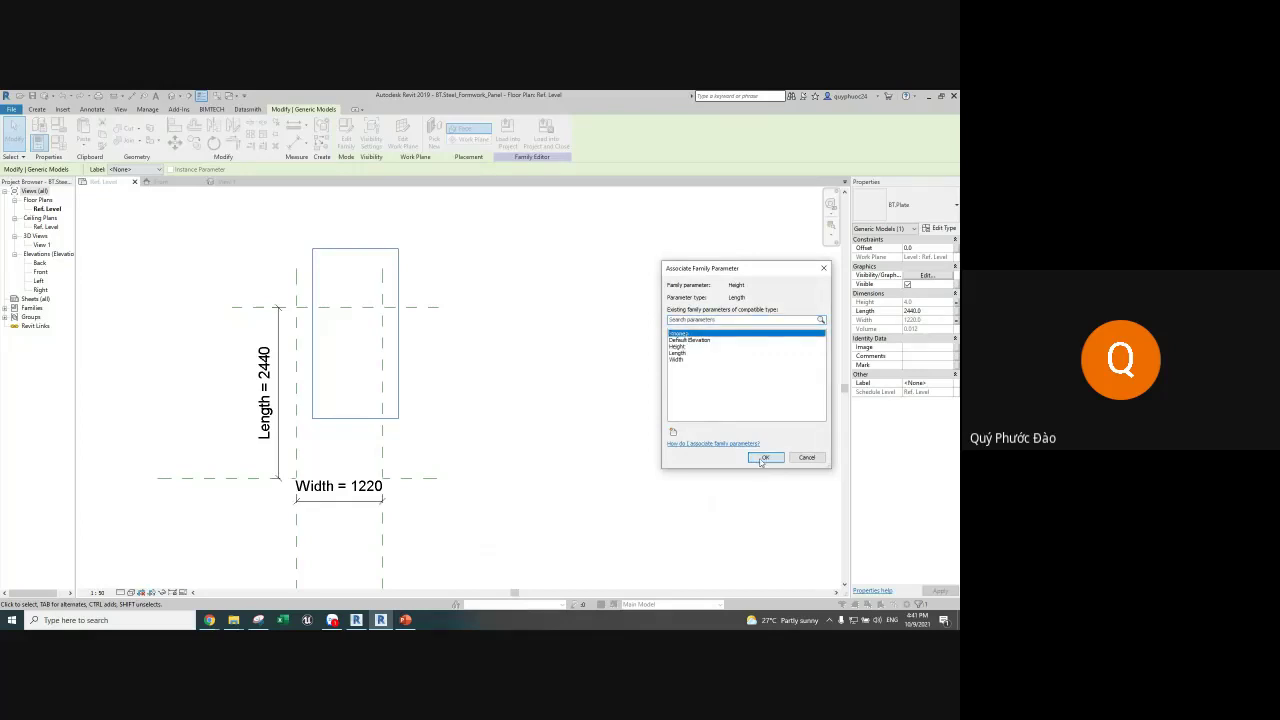
click(957, 317)
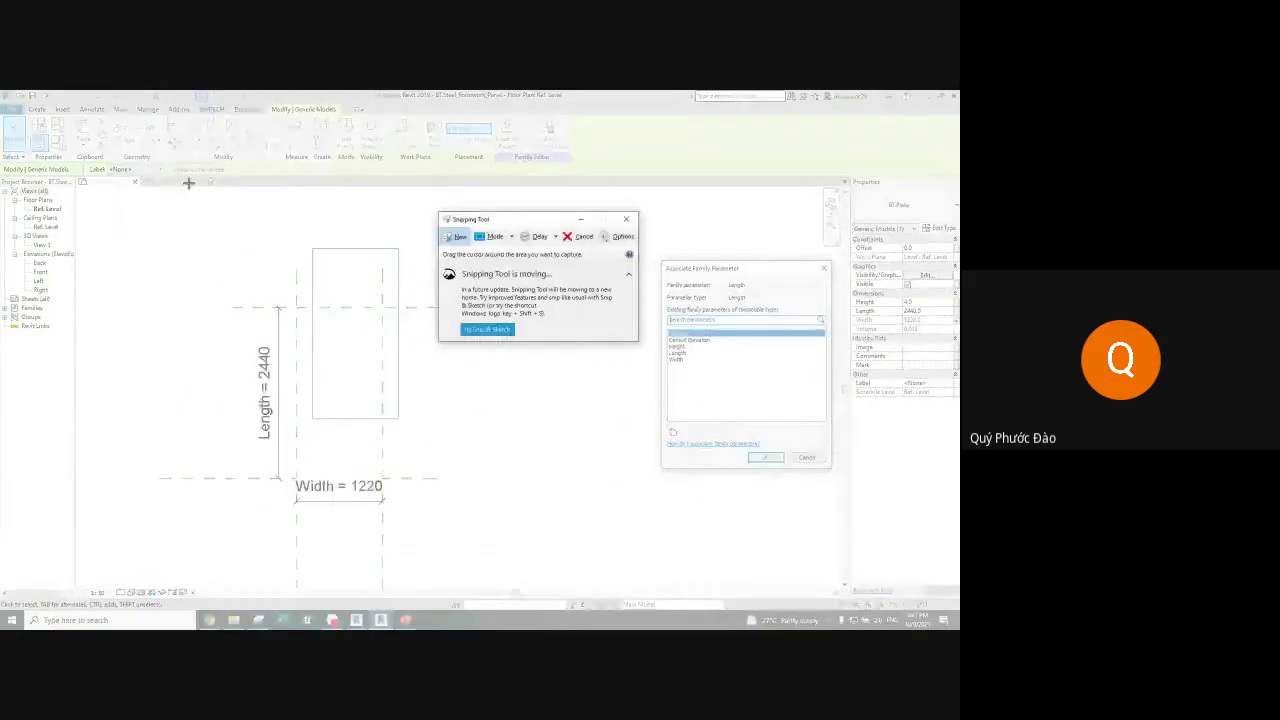
Step: Snip the Length association and draw red arrows linking Width and Length to their parameters
drag(188, 181, 958, 517)
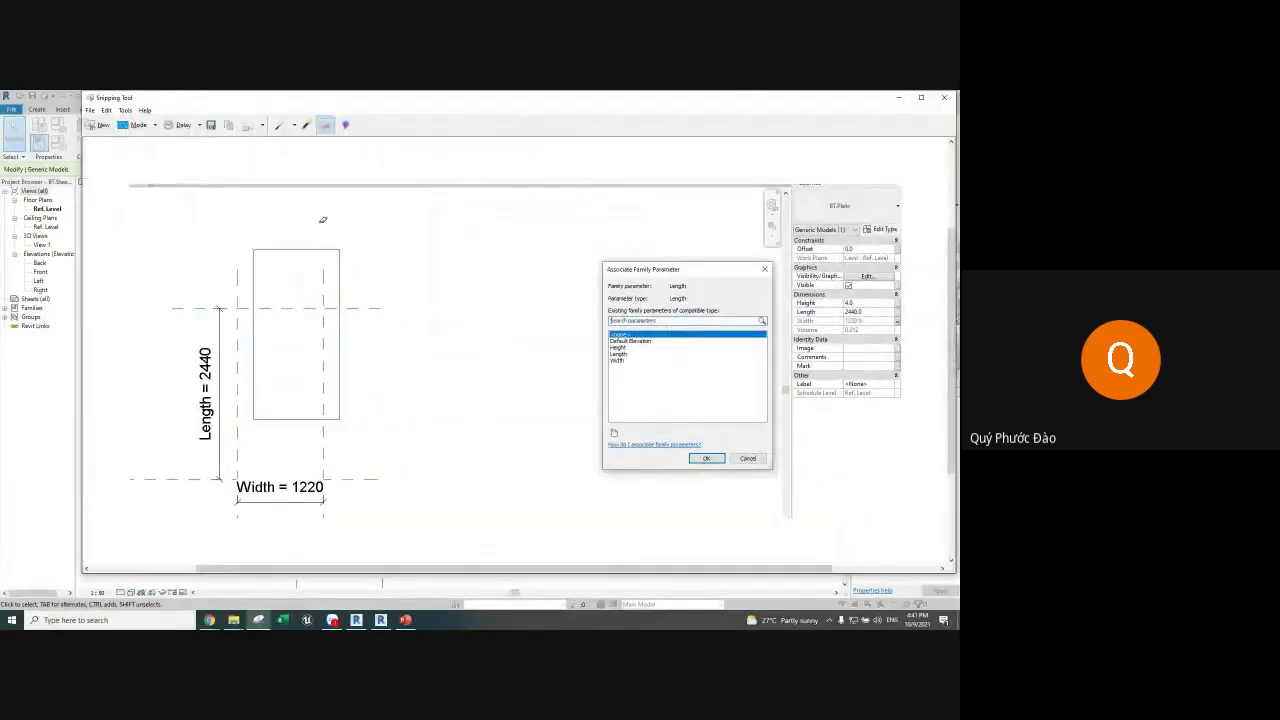
click(279, 125)
drag(378, 247, 462, 370)
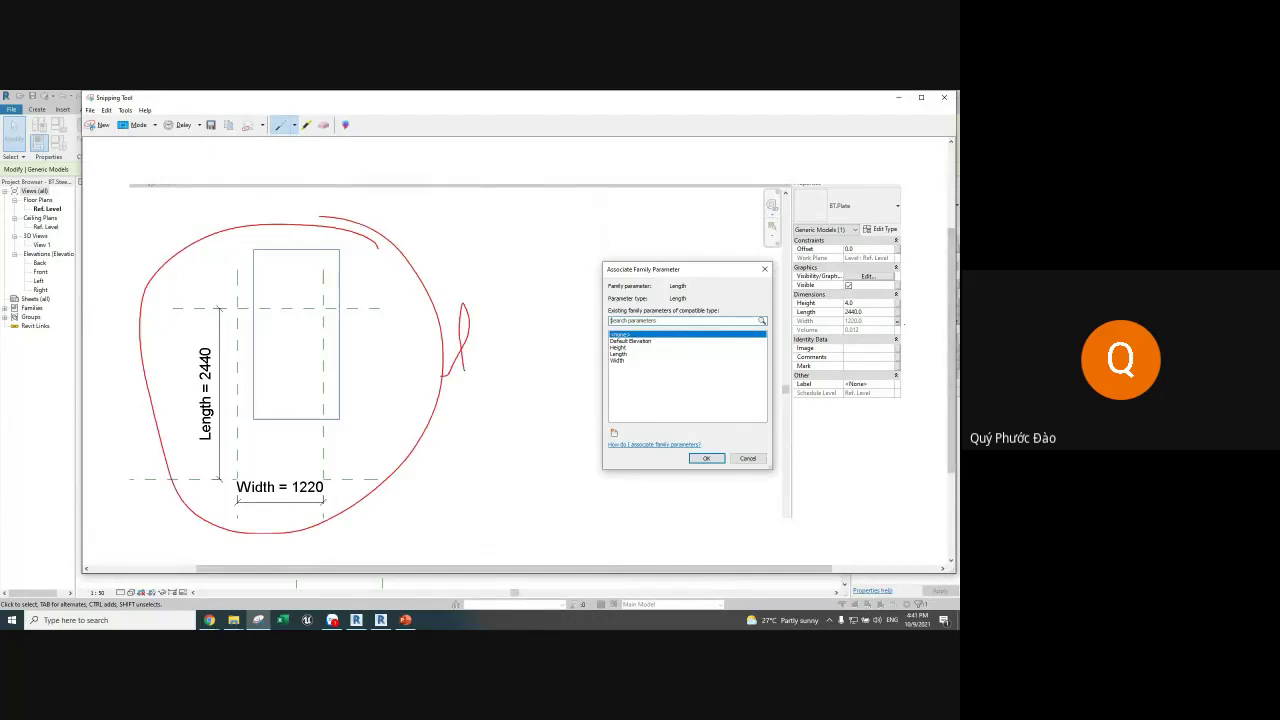
mouse_move(898, 322)
mouse_down()
mouse_move(640, 410)
mouse_move(625, 368)
mouse_up()
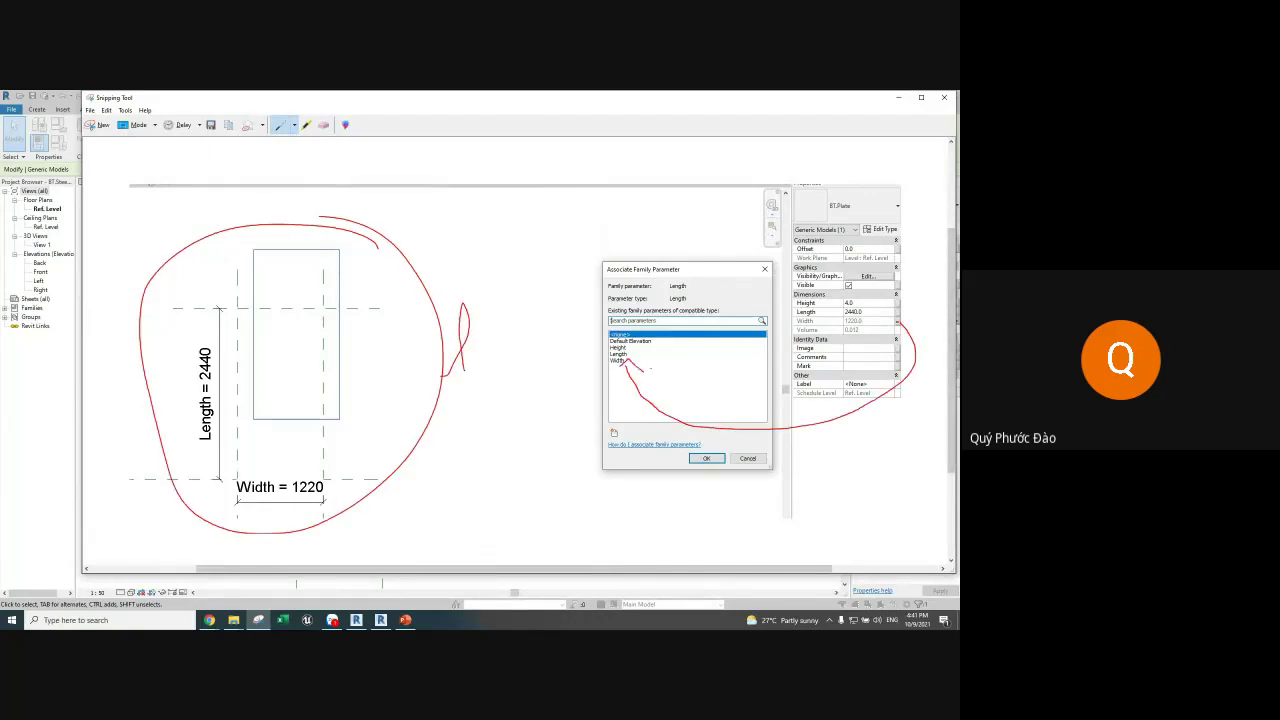
drag(898, 311, 646, 350)
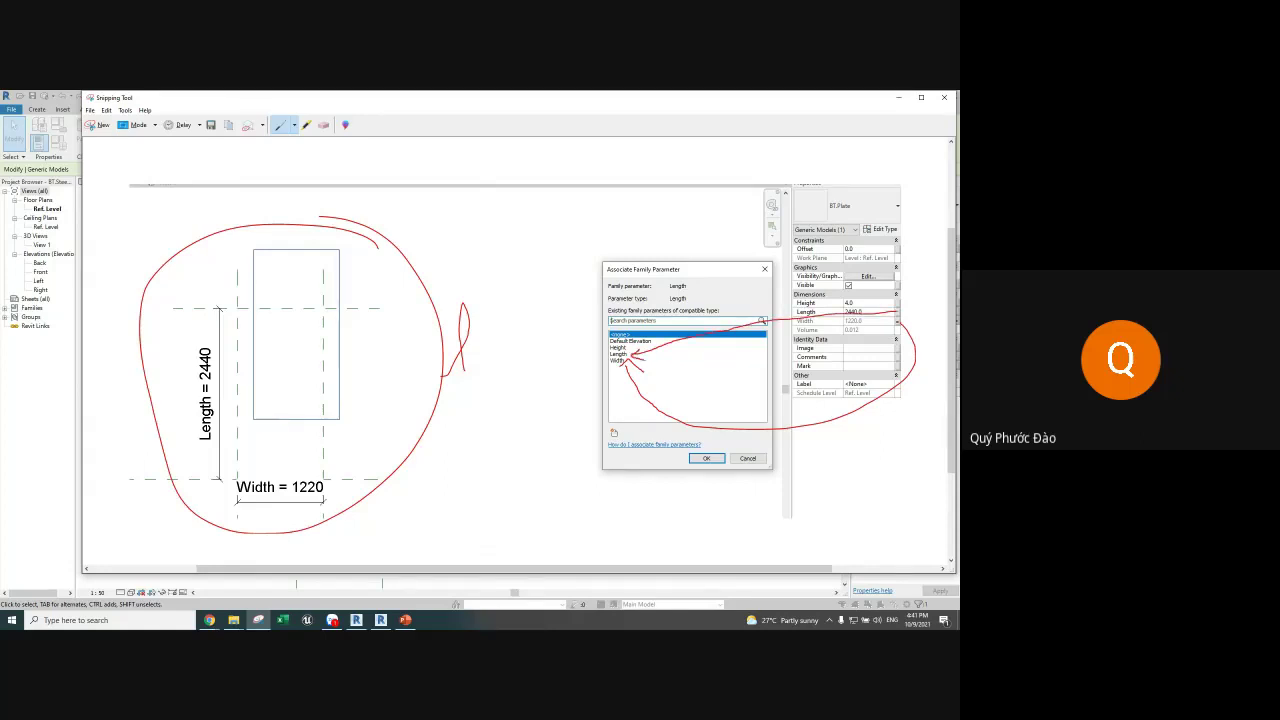
Step: Circle the Height value, arrow it toward a new parameter, and write 'Share Thickness'
drag(906, 298, 873, 297)
mouse_move(884, 299)
mouse_down()
mouse_move(828, 293)
mouse_move(578, 422)
mouse_move(612, 440)
mouse_move(650, 522)
mouse_up()
mouse_move(682, 492)
mouse_down()
mouse_move(672, 514)
mouse_move(750, 510)
mouse_up()
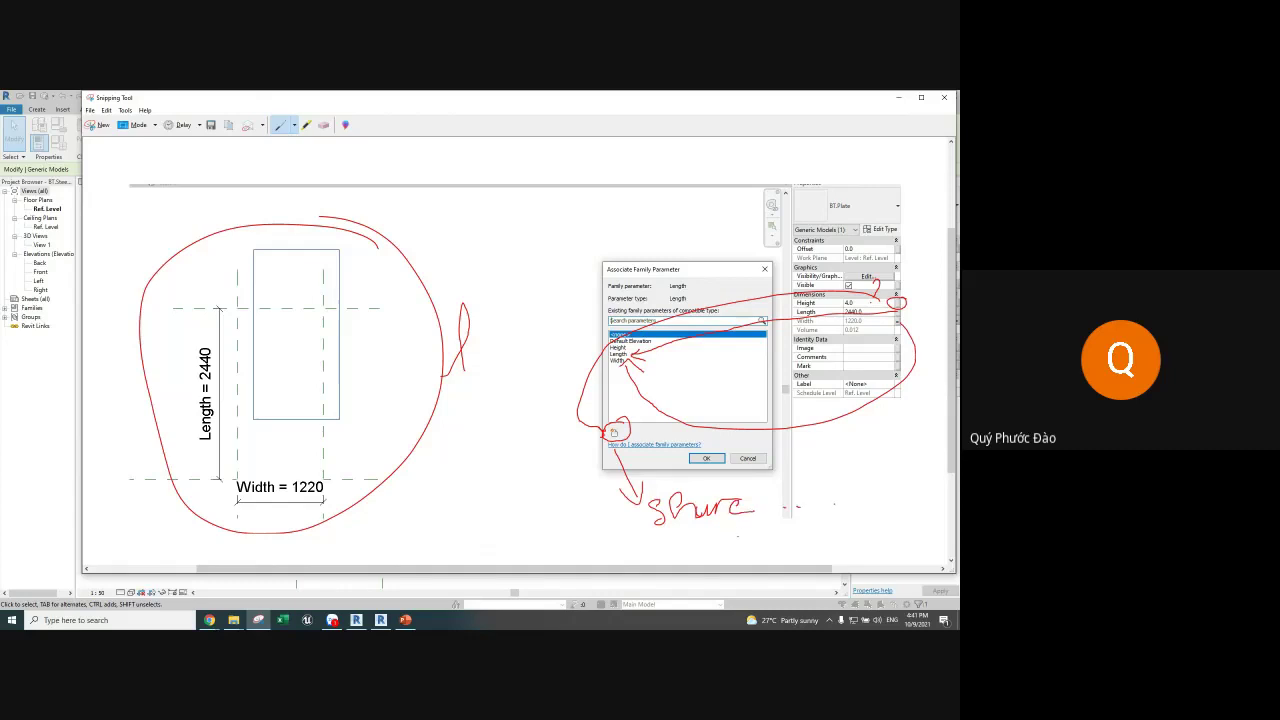
mouse_move(738, 524)
mouse_down()
mouse_move(738, 556)
mouse_move(750, 538)
mouse_move(776, 550)
mouse_move(862, 542)
mouse_up()
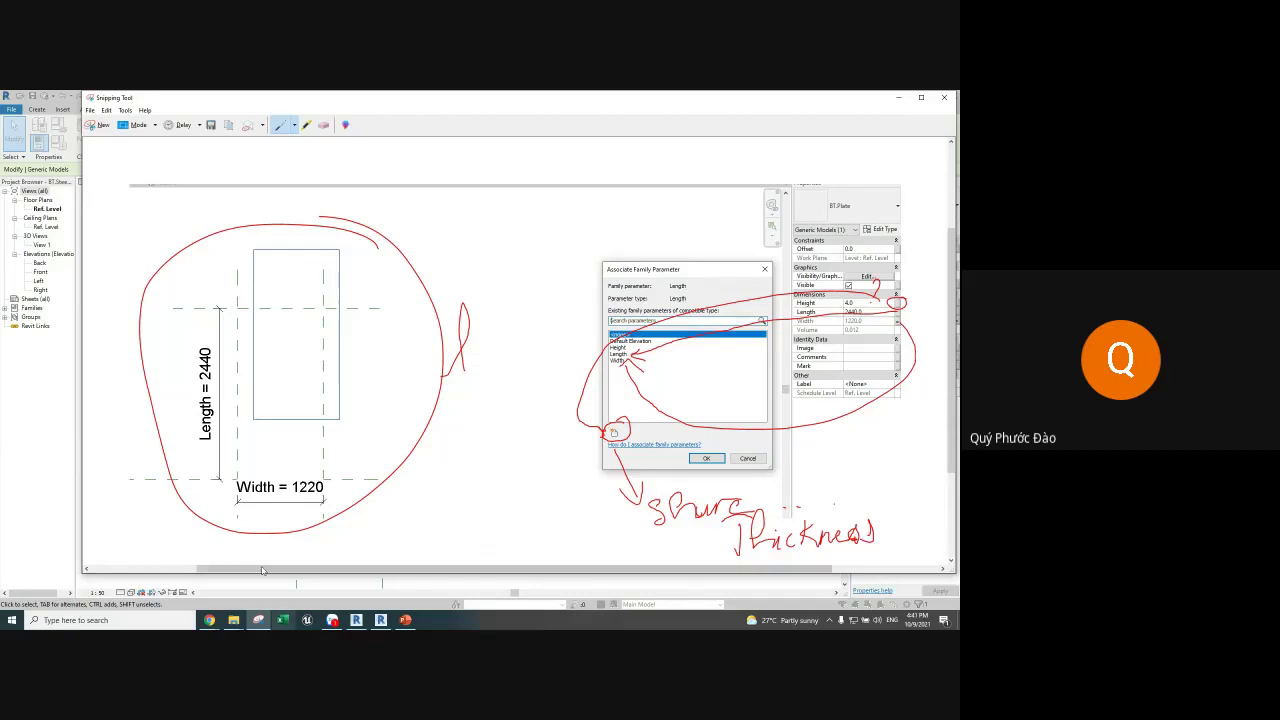
Step: Send the annotated screenshot to the Zalo group chat and return to Revit
click(332, 620)
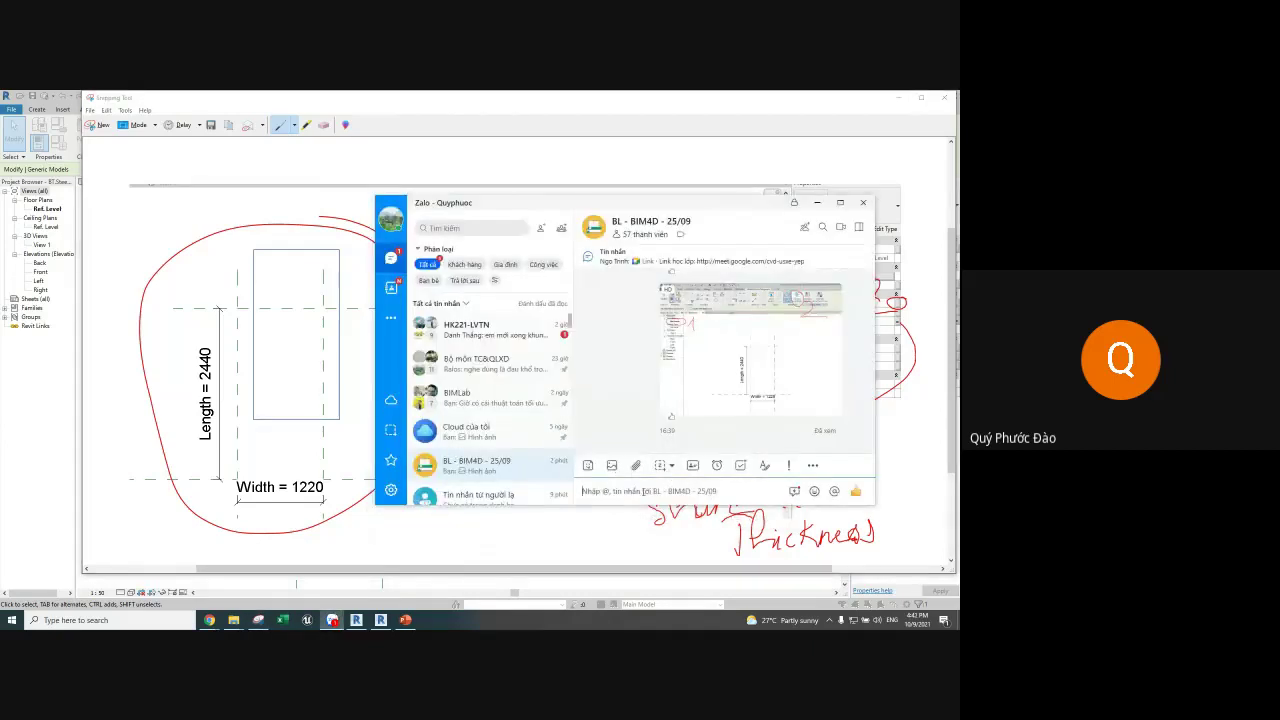
key(ctrl+v)
key(Return)
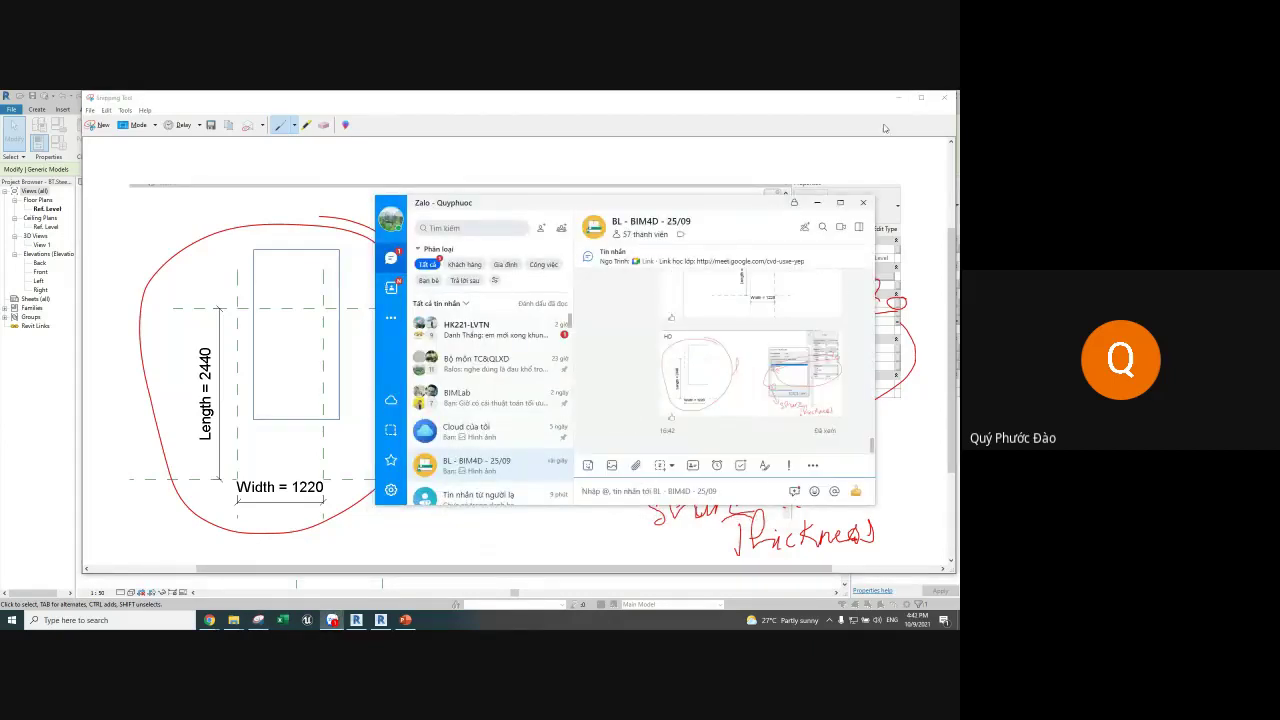
click(816, 203)
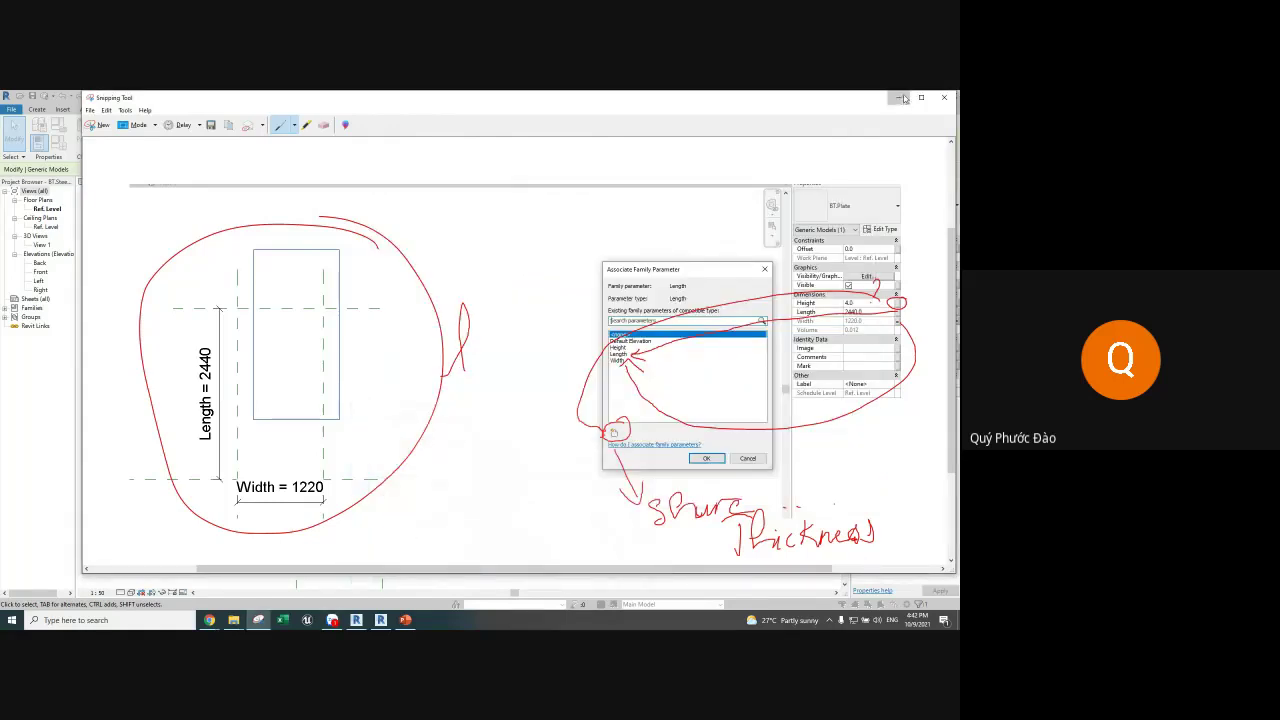
click(921, 97)
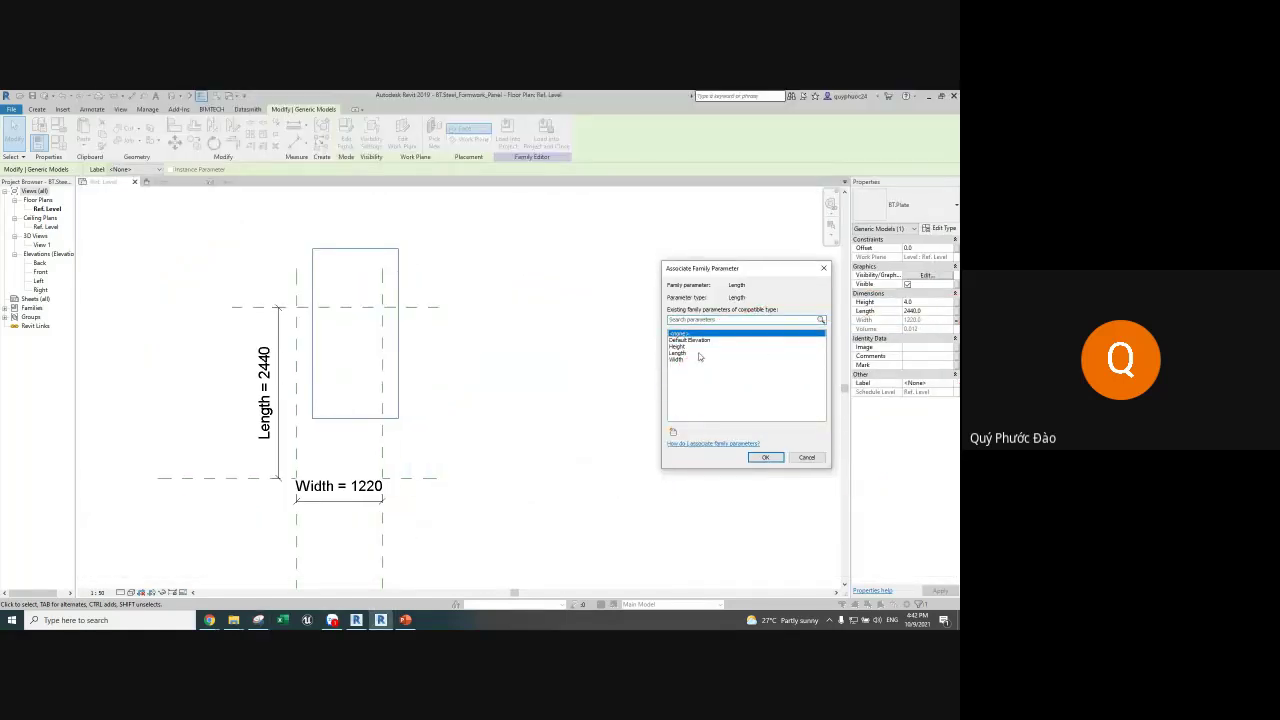
Step: Link the plate's Length property to the family Length parameter, so it reads 2440
click(684, 347)
click(679, 354)
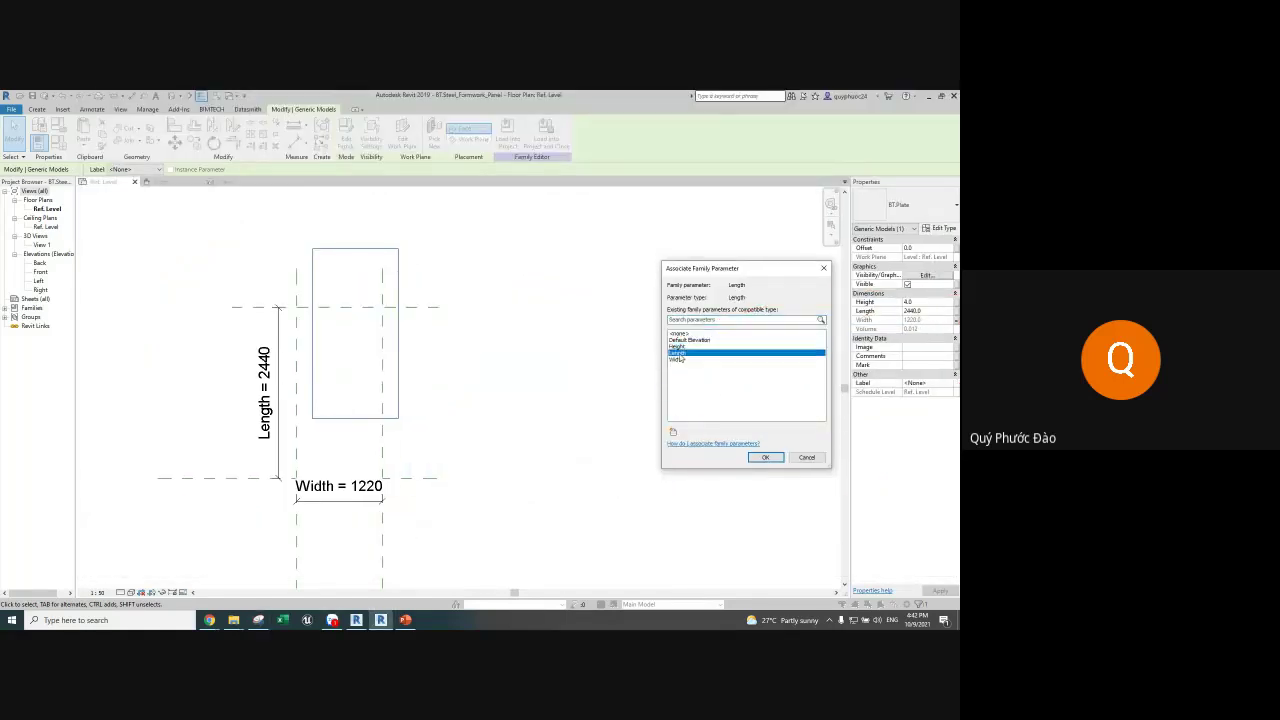
click(771, 456)
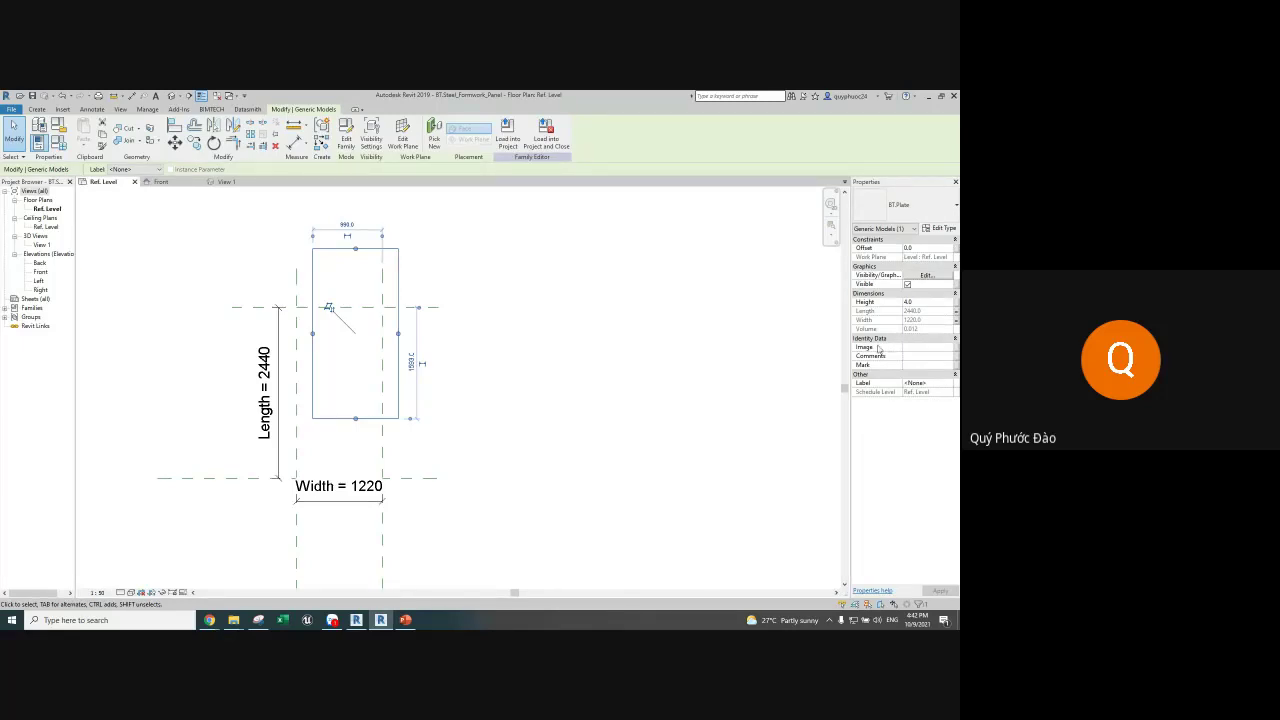
Step: Create a new shared parameter for the plate's Height, choosing Thickness from the GENERAL group
click(956, 302)
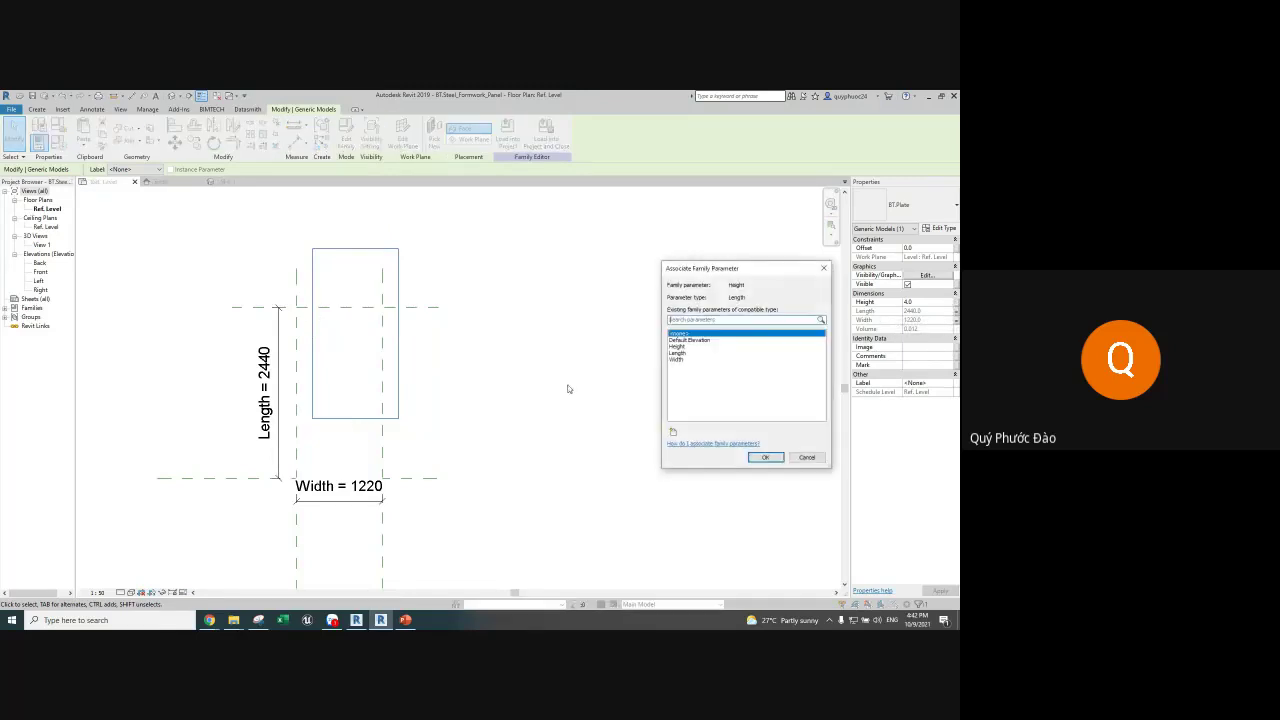
click(675, 432)
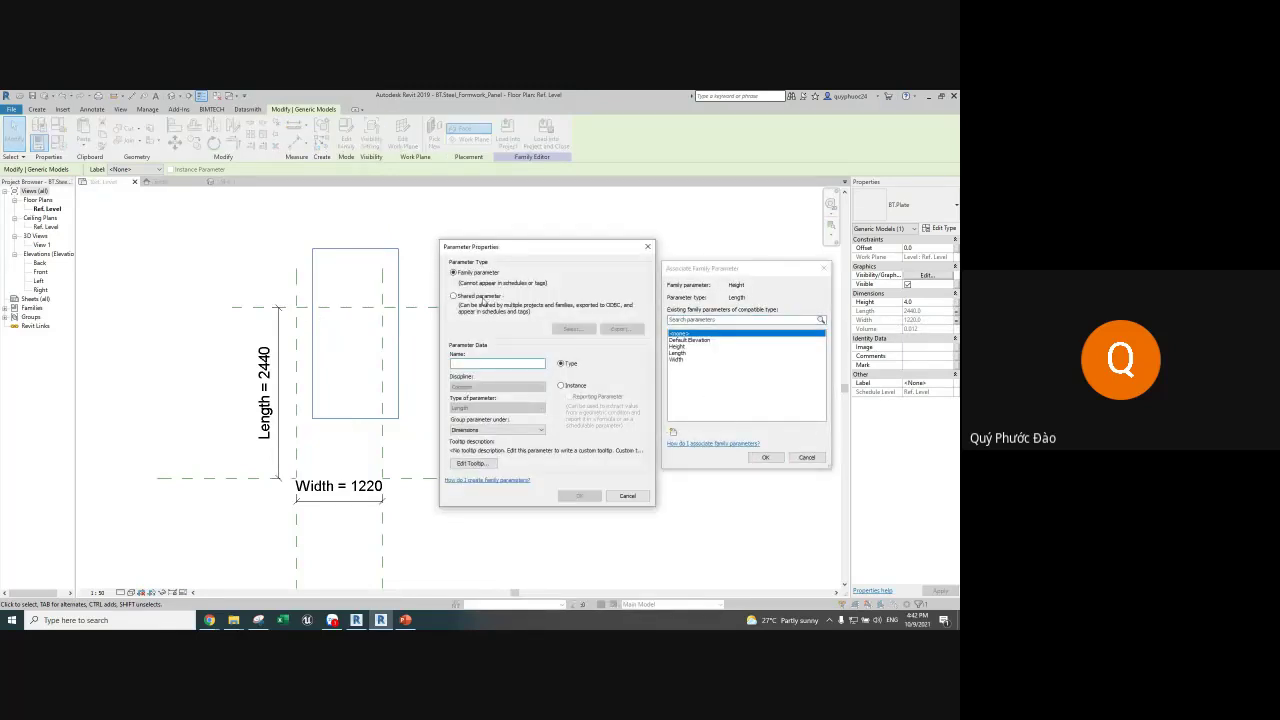
click(483, 298)
click(572, 330)
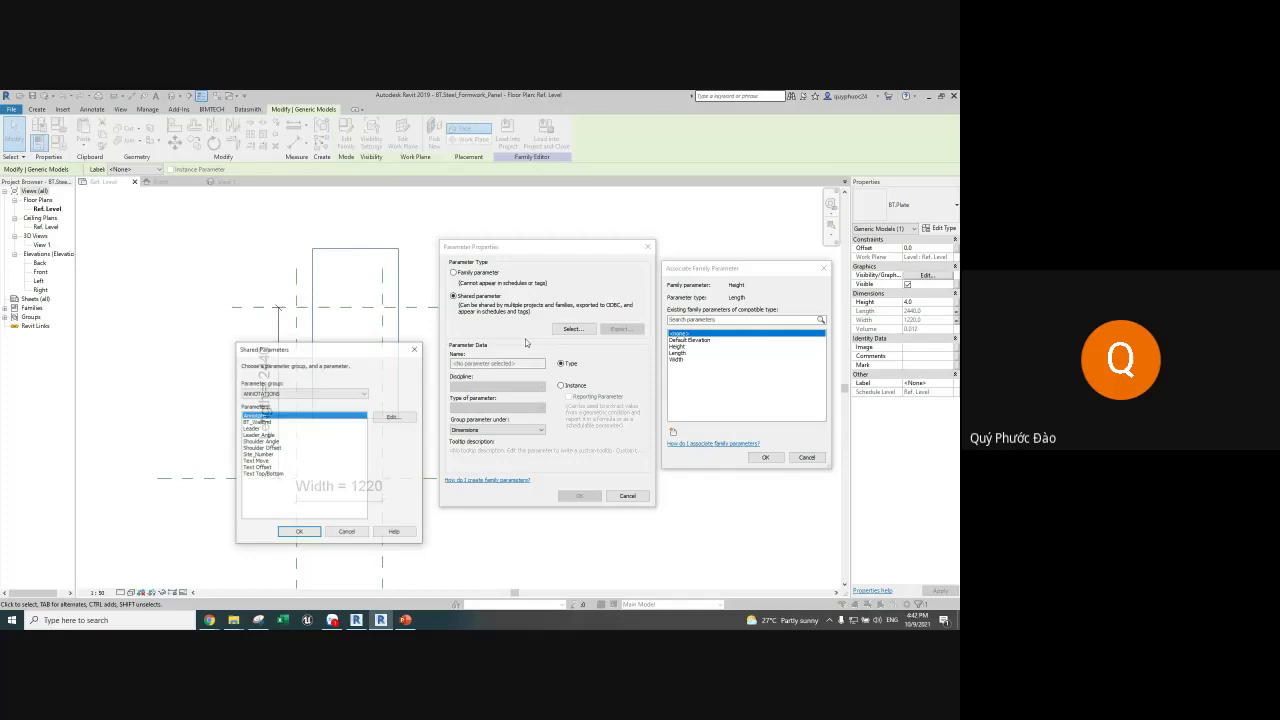
click(305, 393)
click(274, 441)
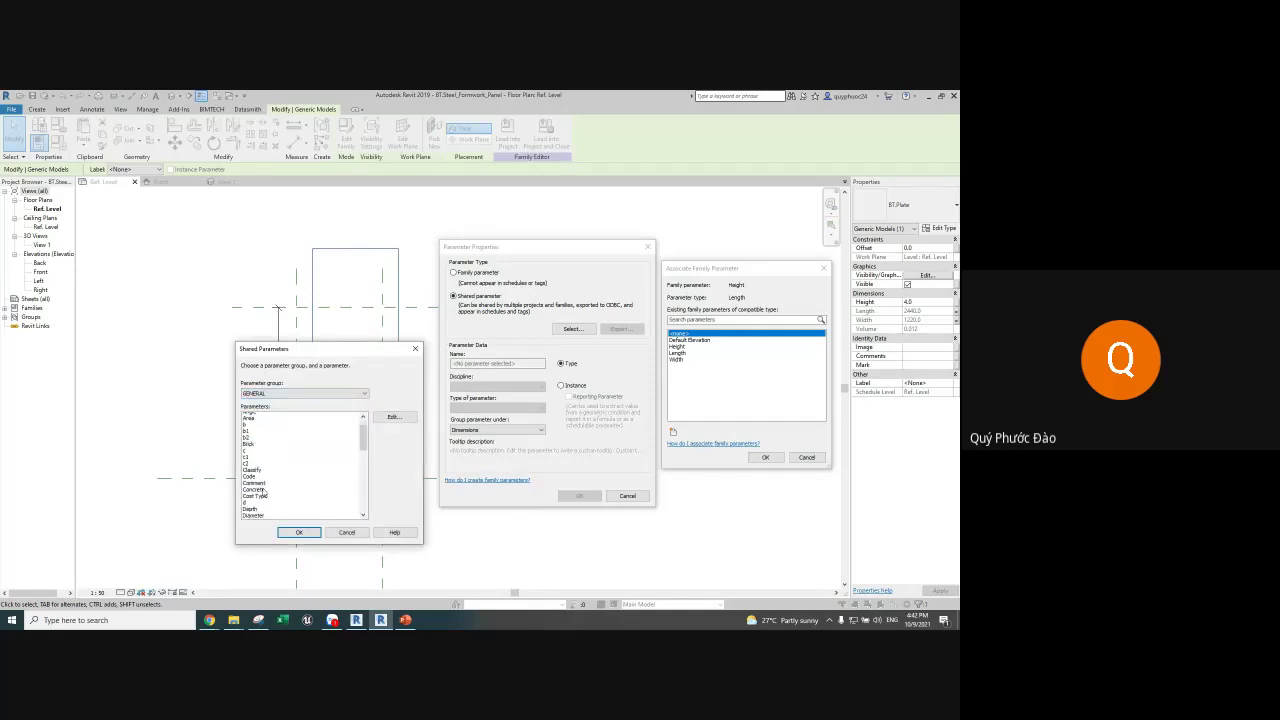
scroll(266, 478, down, 10)
scroll(264, 491, down, 3)
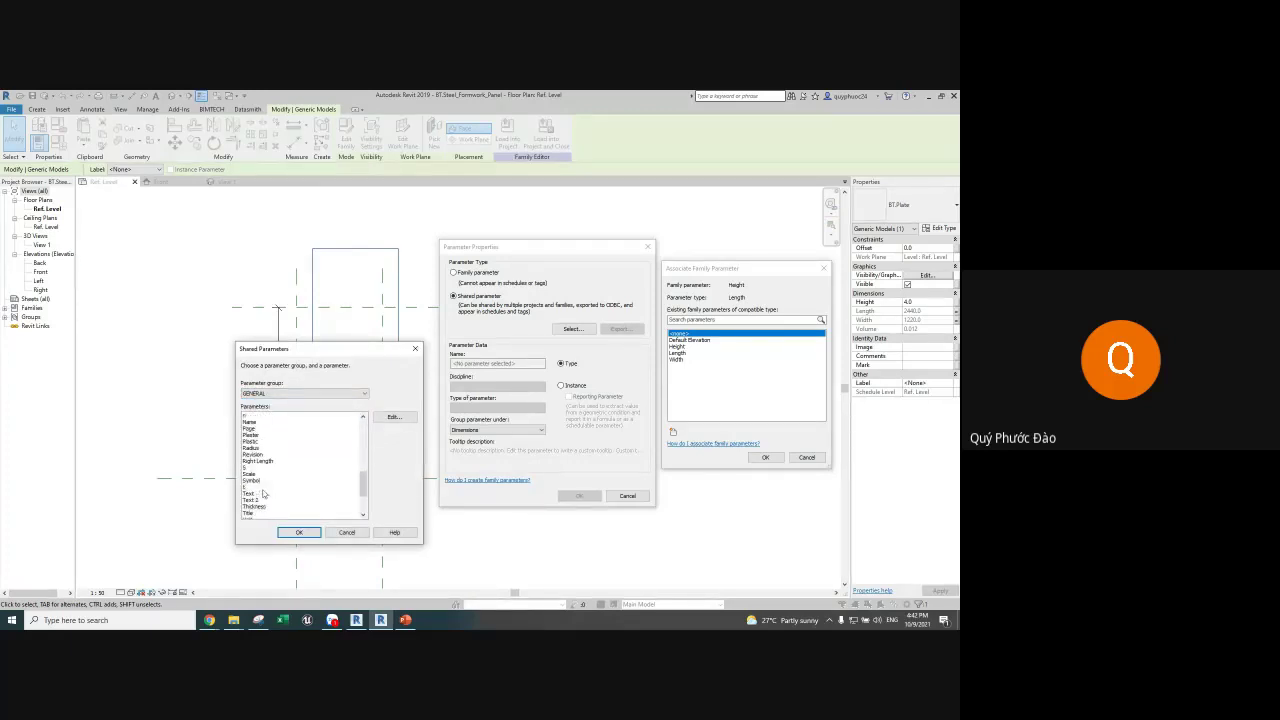
scroll(264, 491, down, 3)
scroll(264, 480, down, 2)
click(263, 468)
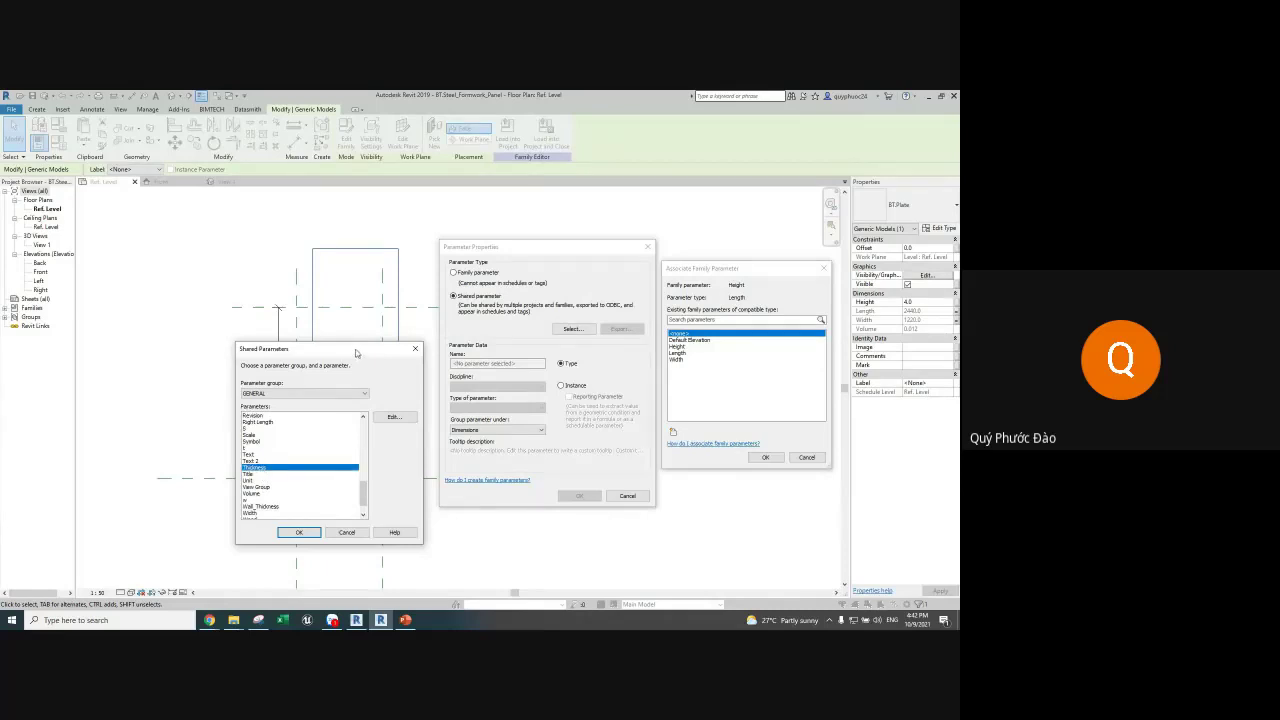
Step: Move the Shared Parameters window aside and snip the Revit window with its dialogs
drag(356, 353, 370, 300)
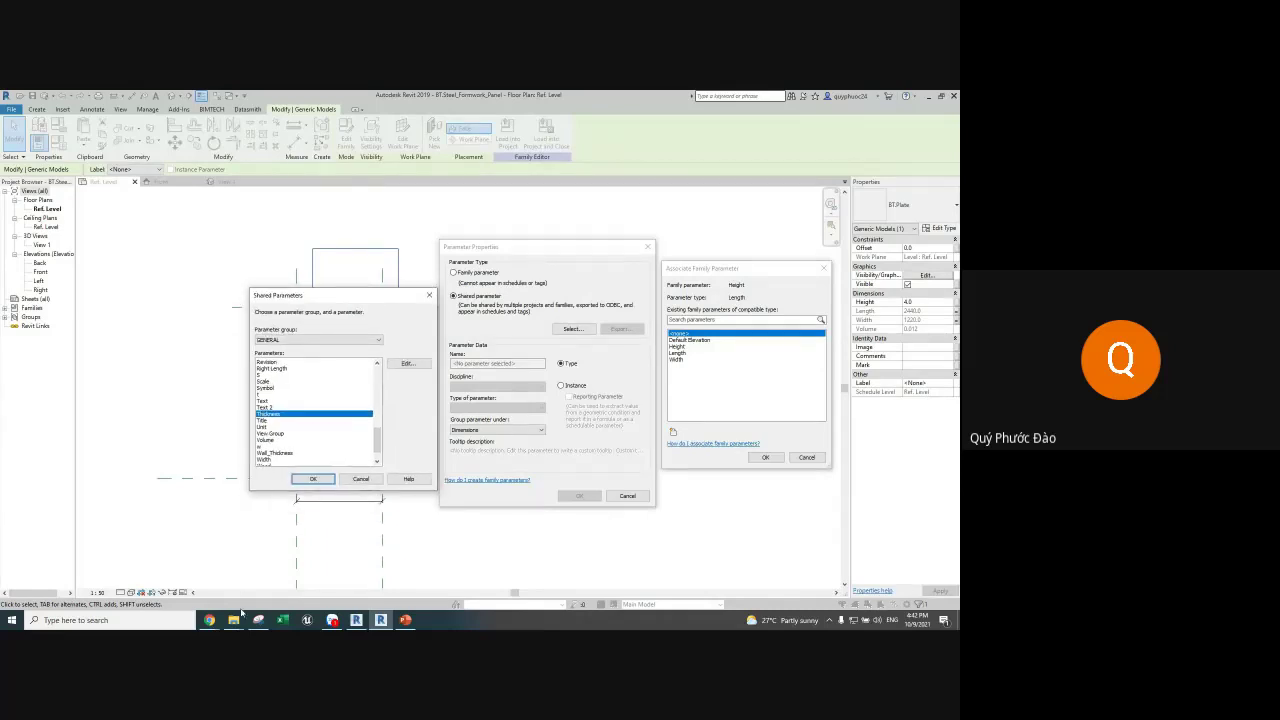
click(355, 620)
click(380, 620)
drag(958, 178, 249, 532)
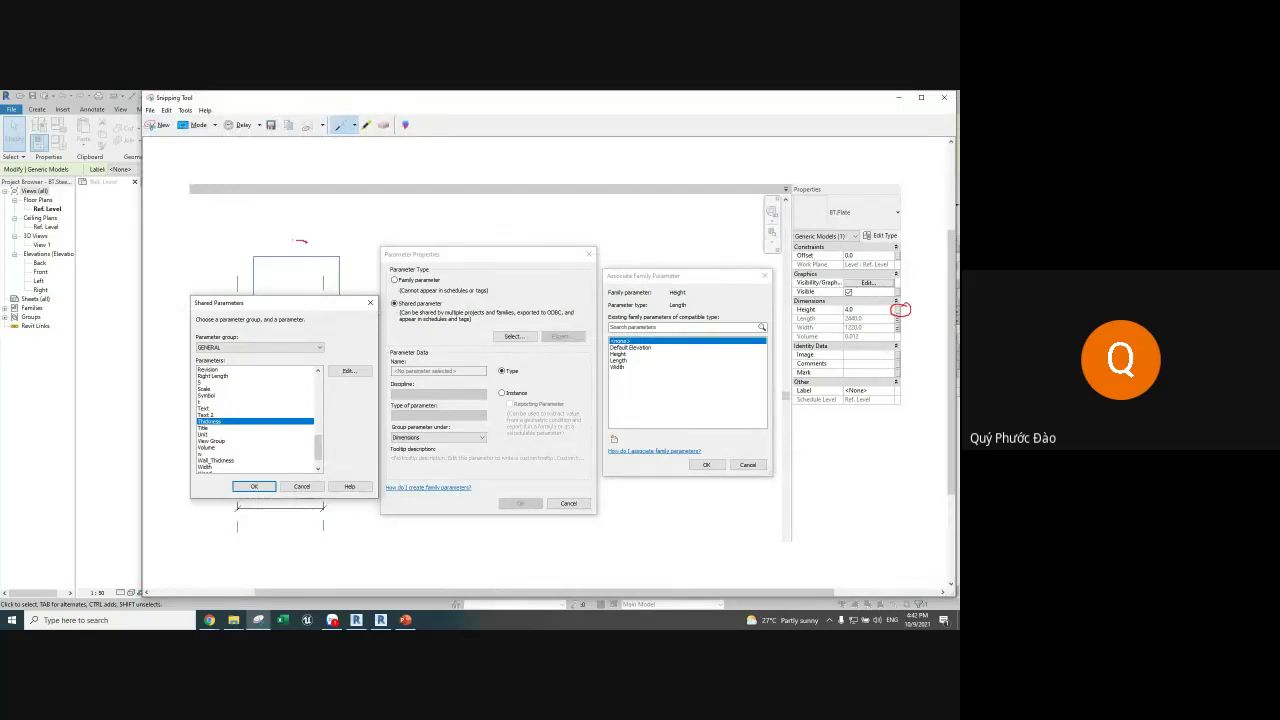
Step: Number steps 1–7 in red on the snip, from the plate to choosing Thickness
drag(307, 241, 319, 212)
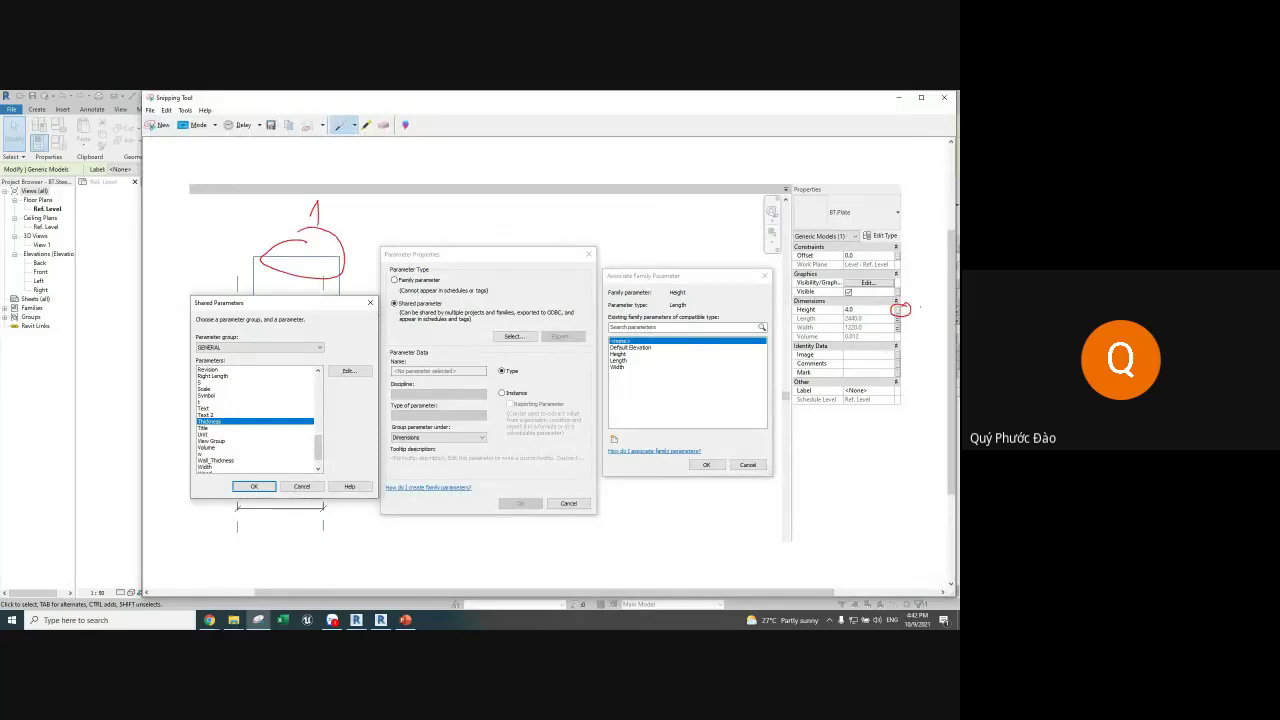
drag(918, 306, 943, 324)
drag(612, 428, 631, 440)
mouse_move(410, 298)
mouse_down()
mouse_move(438, 298)
mouse_move(439, 315)
mouse_up()
drag(536, 326, 528, 312)
drag(524, 284, 566, 282)
mouse_move(324, 344)
mouse_down()
mouse_move(226, 328)
mouse_move(244, 358)
mouse_move(350, 346)
mouse_up()
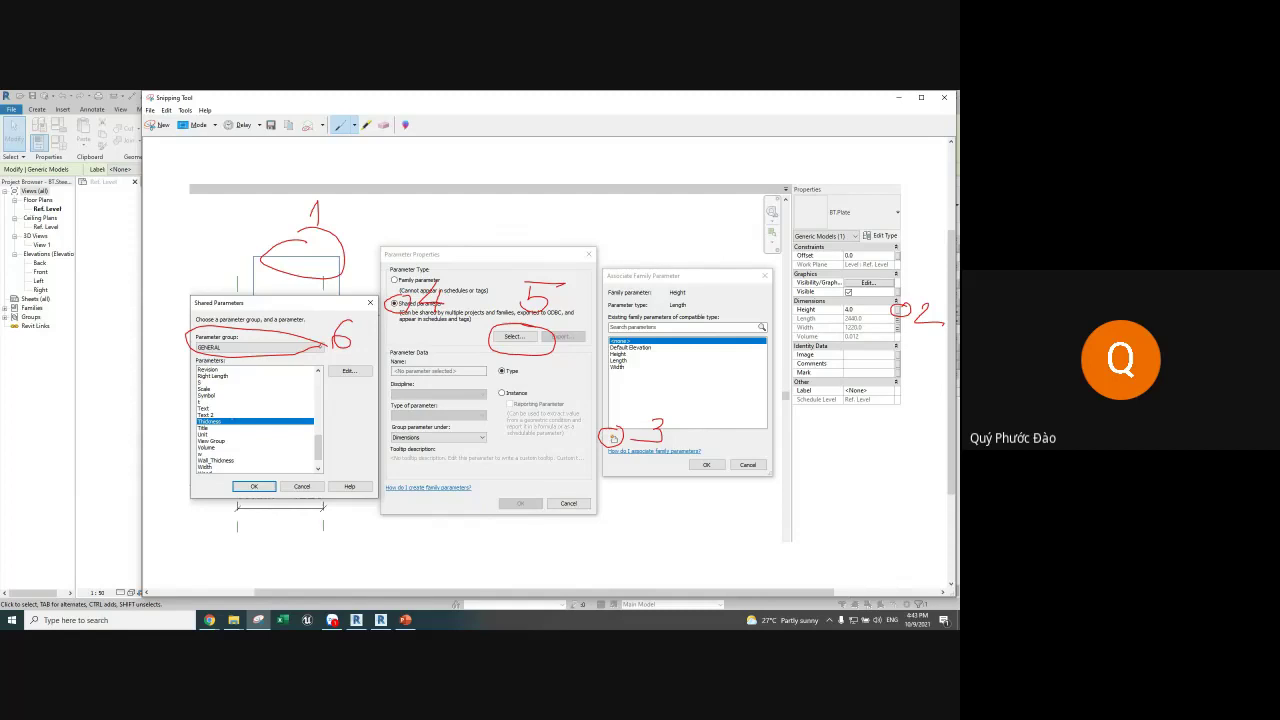
mouse_move(234, 412)
mouse_down()
mouse_move(205, 428)
mouse_move(246, 410)
mouse_move(275, 428)
mouse_up()
Step: Add red steps 8–11 for confirming Thickness, the parameter type, and the association
mouse_move(272, 472)
mouse_down()
mouse_move(232, 478)
mouse_move(250, 508)
mouse_move(284, 480)
mouse_move(266, 522)
mouse_up()
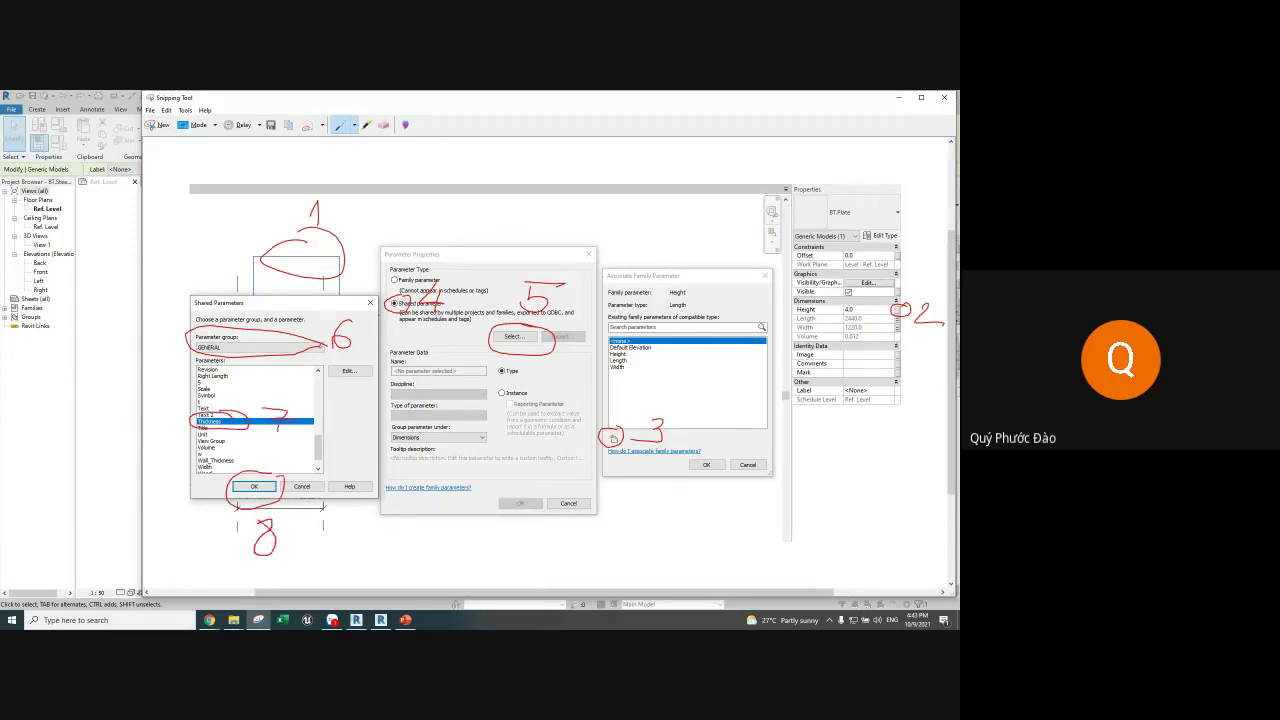
mouse_move(511, 364)
mouse_down()
mouse_move(510, 384)
mouse_move(530, 367)
mouse_up()
mouse_move(542, 490)
mouse_down()
mouse_move(486, 508)
mouse_move(540, 492)
mouse_up()
mouse_move(486, 552)
mouse_down()
mouse_move(500, 570)
mouse_move(521, 552)
mouse_up()
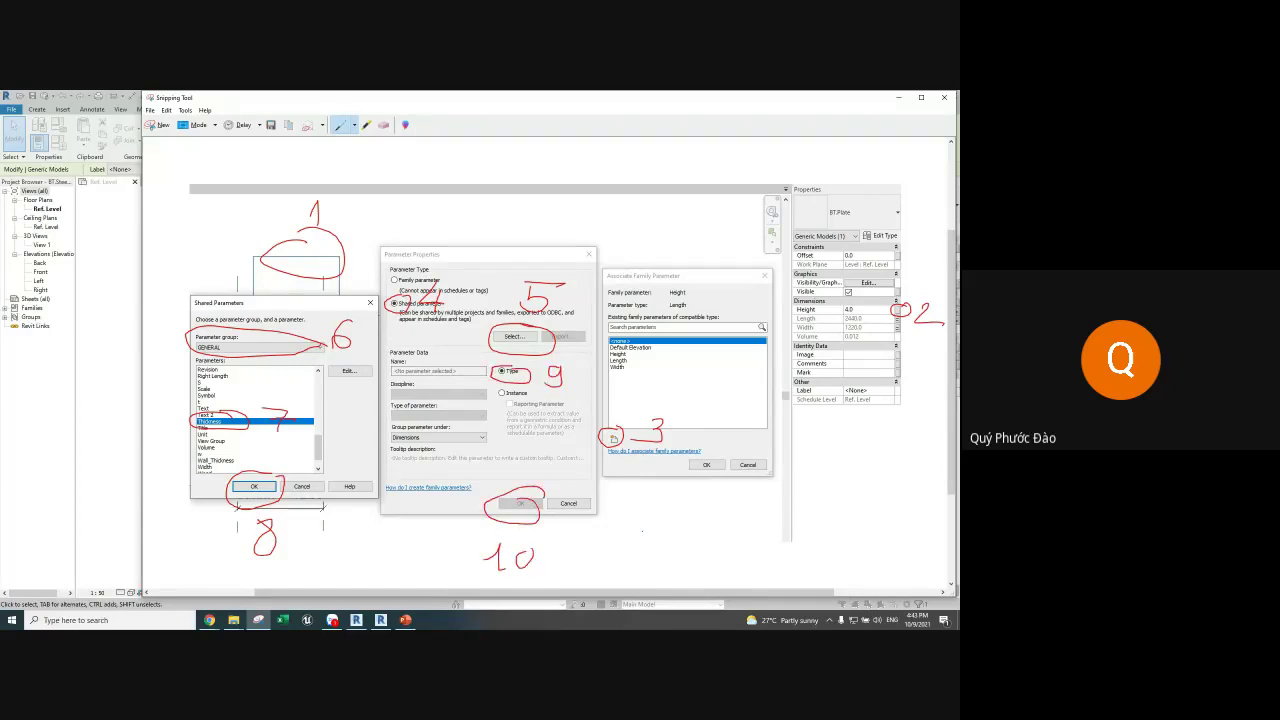
mouse_move(722, 454)
mouse_down()
mouse_move(700, 478)
mouse_move(728, 456)
mouse_up()
drag(690, 518, 698, 532)
drag(704, 512, 736, 538)
Step: Erase the Type mark and circle Instance as step 9 instead
click(384, 126)
drag(528, 374, 565, 369)
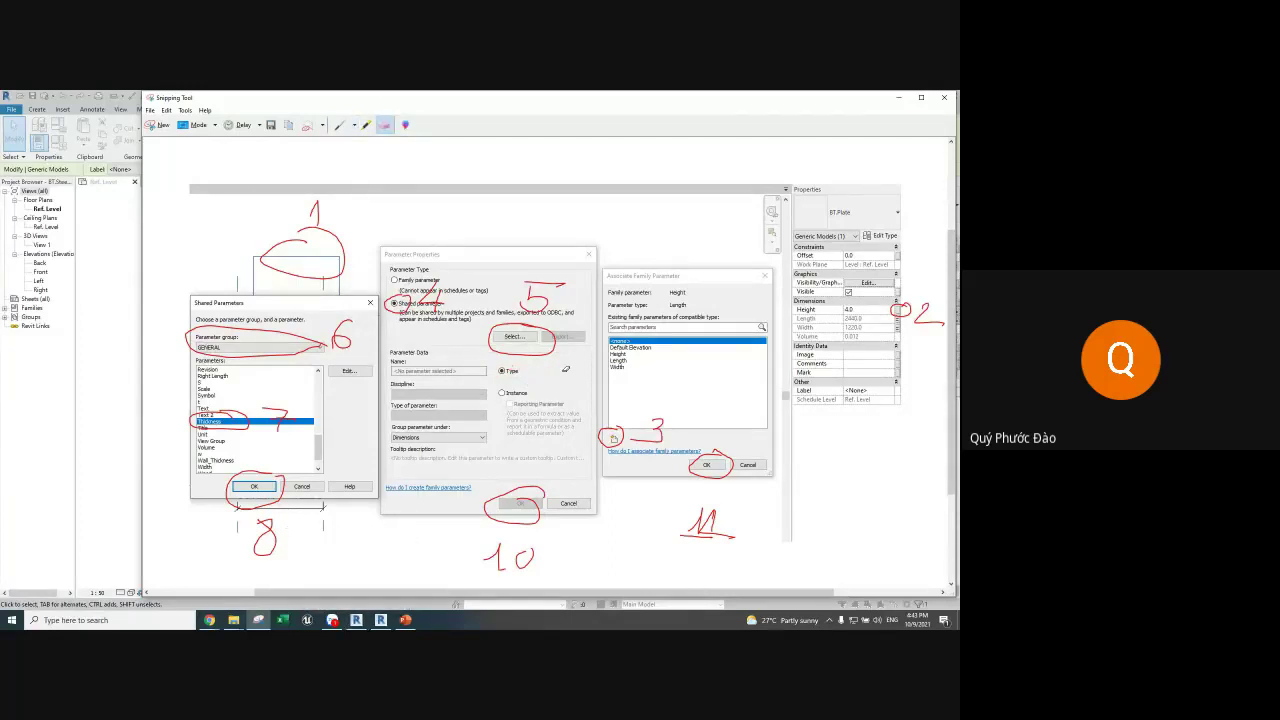
click(340, 126)
mouse_move(515, 380)
mouse_down()
mouse_move(500, 381)
mouse_move(570, 408)
mouse_up()
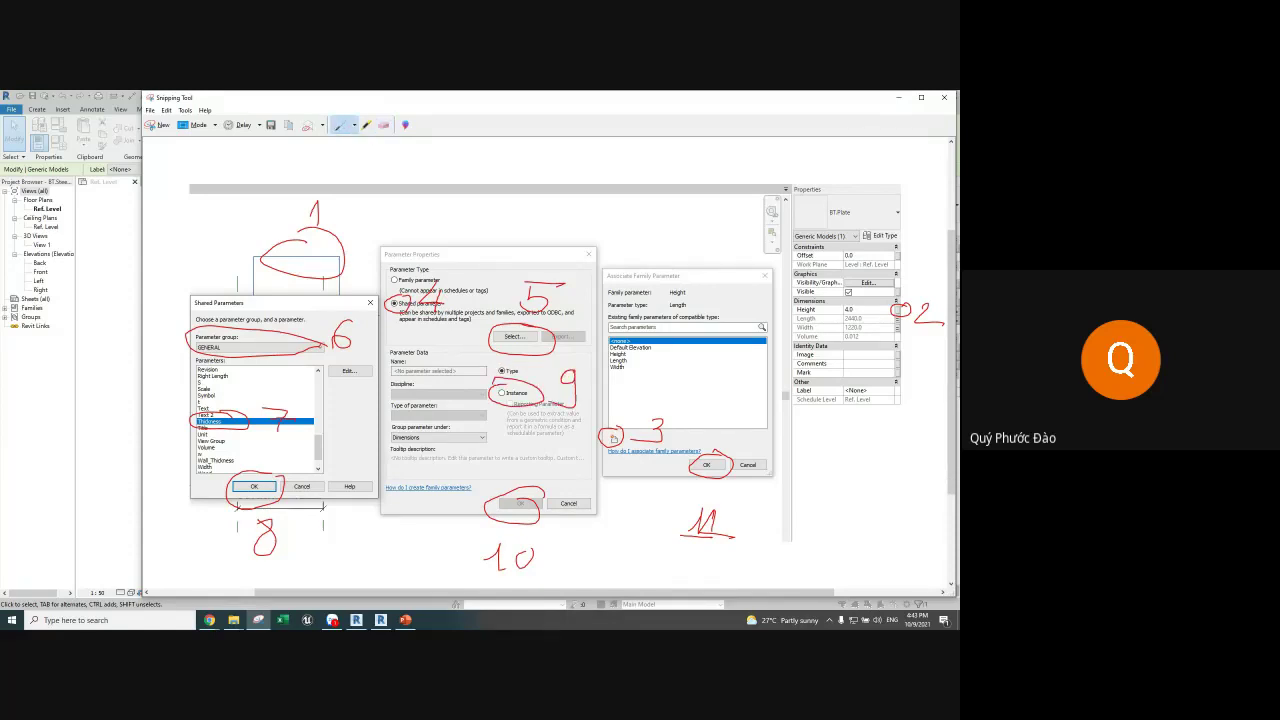
Step: Post the numbered screenshot to the Zalo class chat and close the markup
click(333, 620)
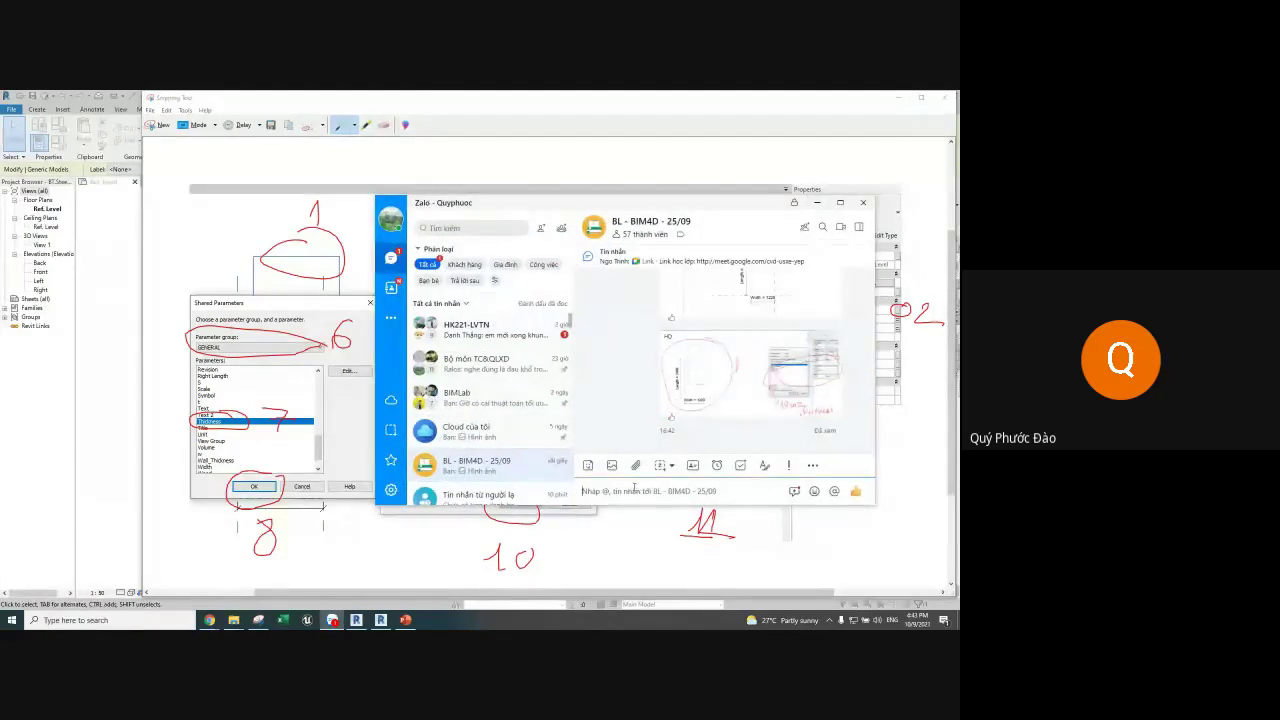
key(ctrl+v)
key(Return)
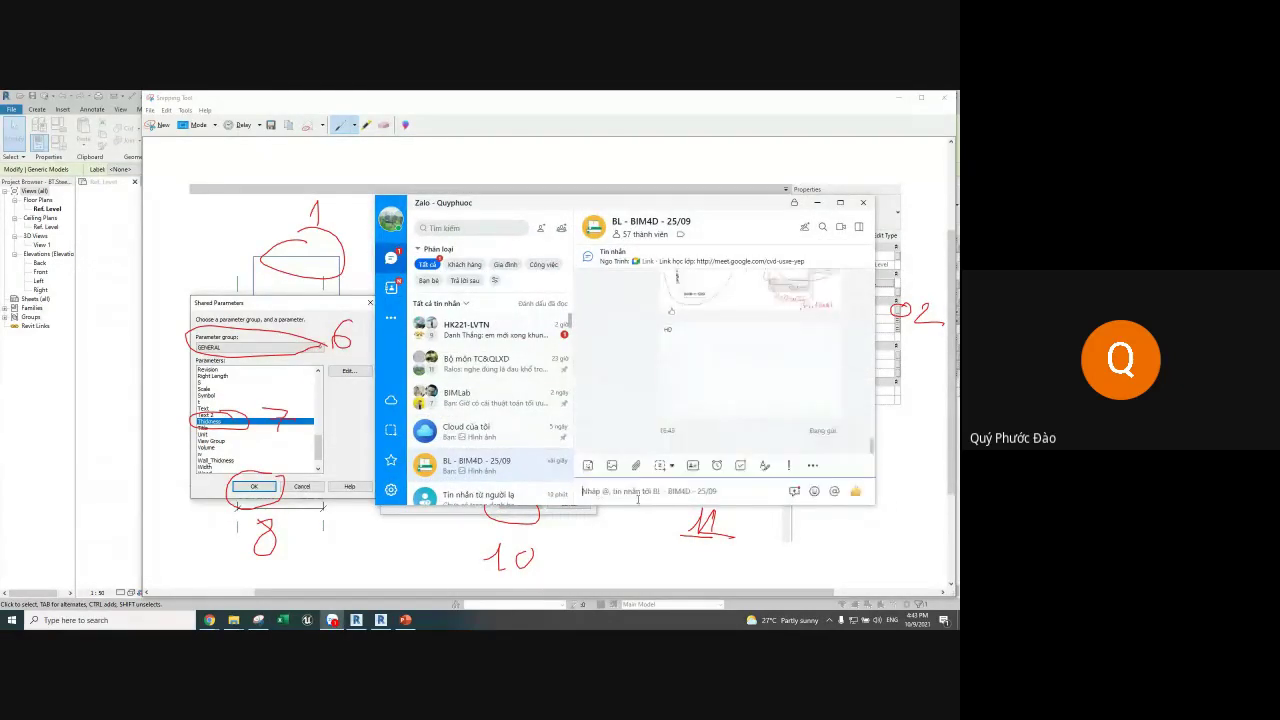
click(817, 202)
click(921, 97)
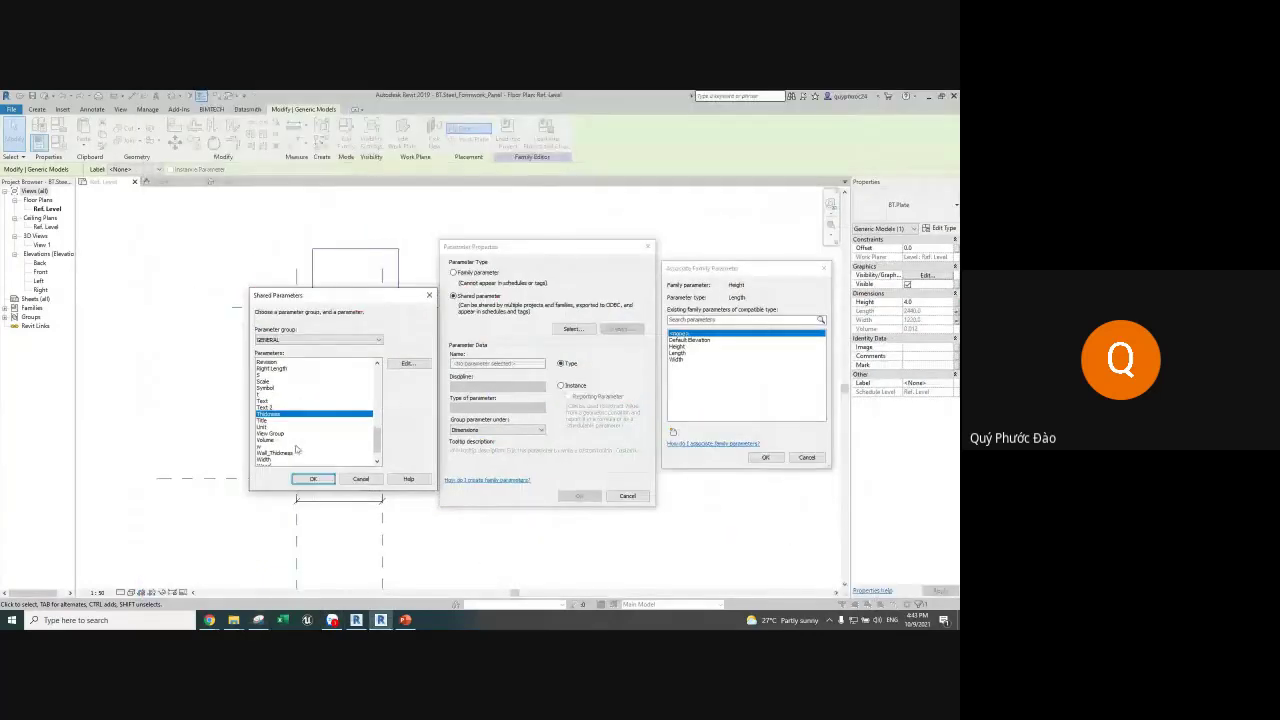
Step: Confirm Thickness as the shared parameter driving the plate's Height
click(302, 479)
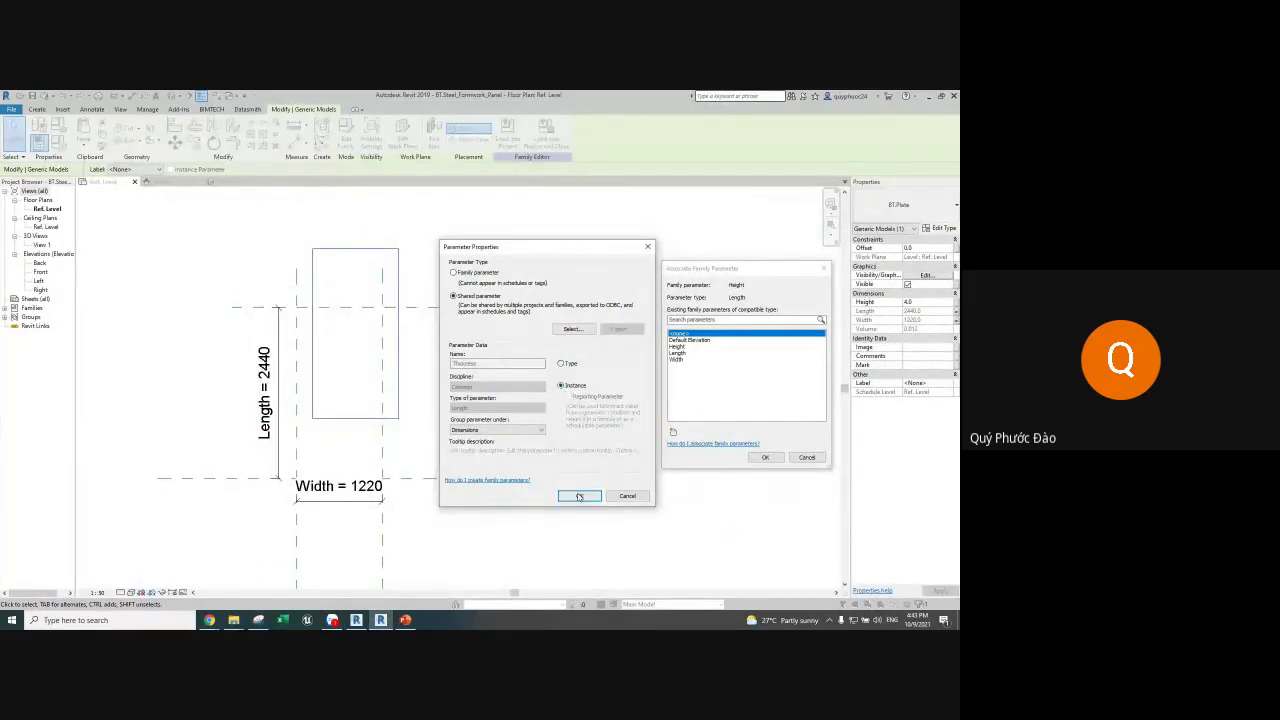
click(579, 496)
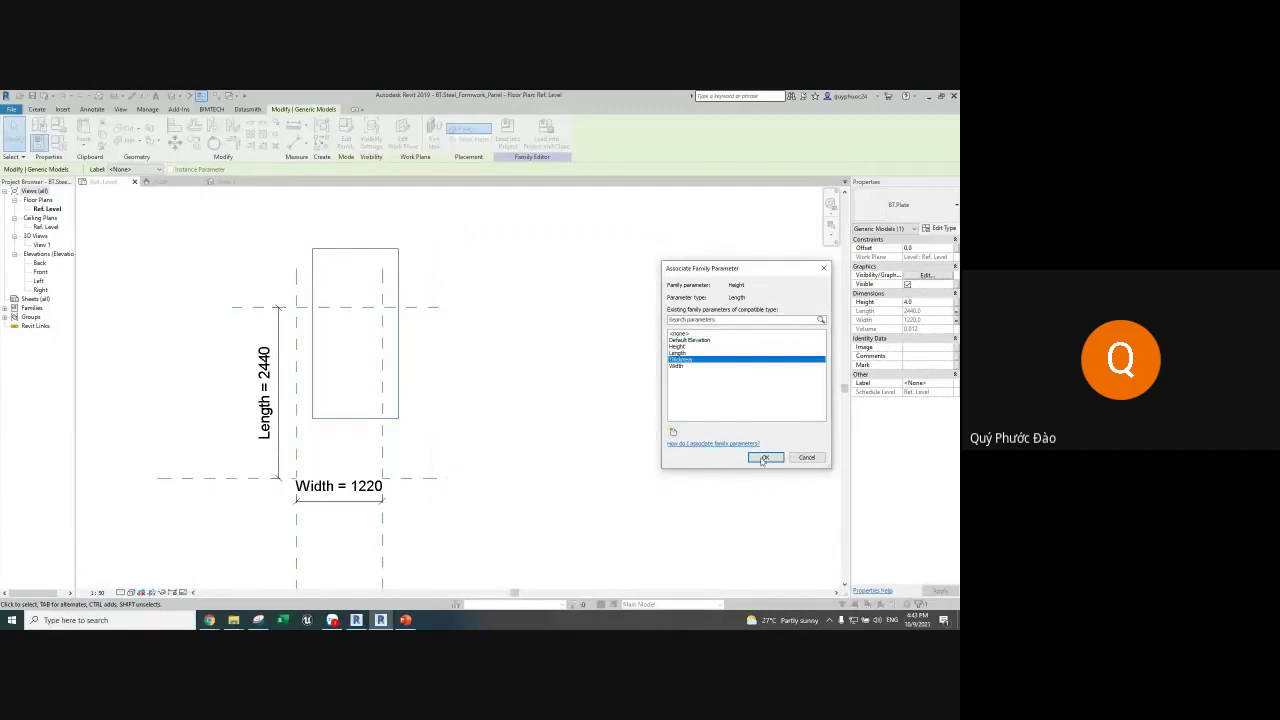
click(762, 459)
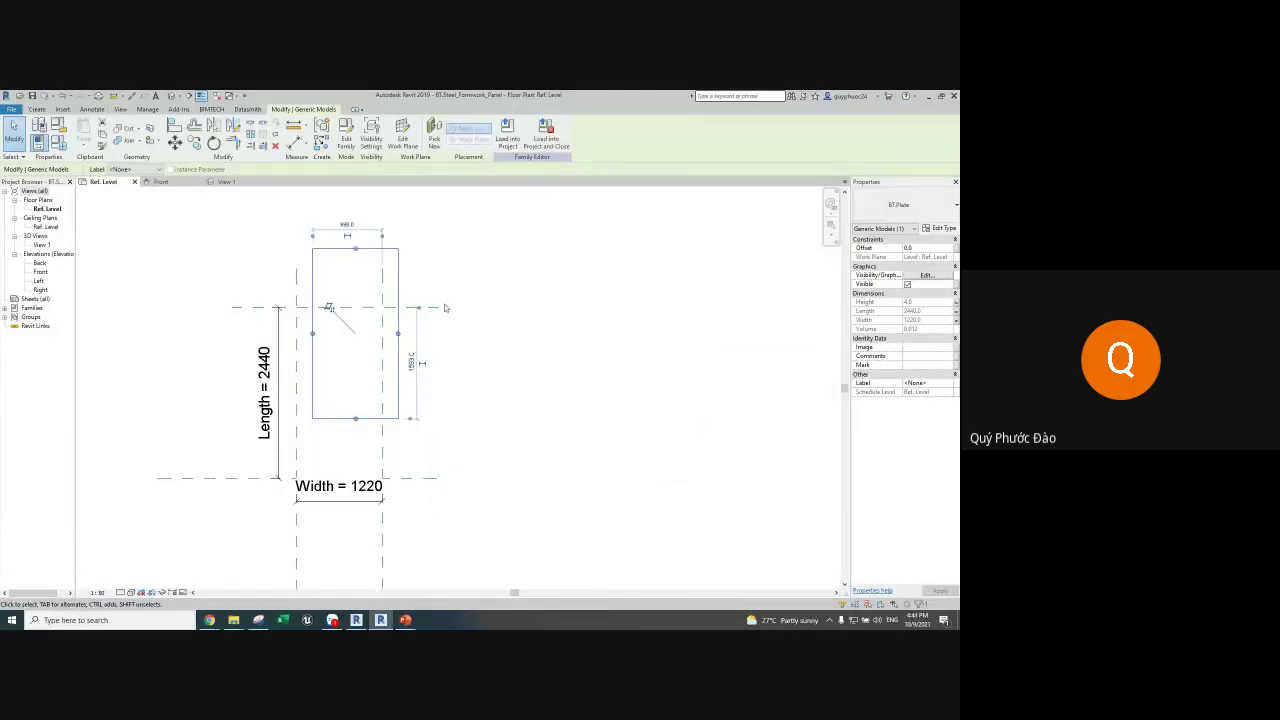
Step: Move the Width dimension lower, below the plate
click(325, 497)
middle_drag(337, 514, 368, 426)
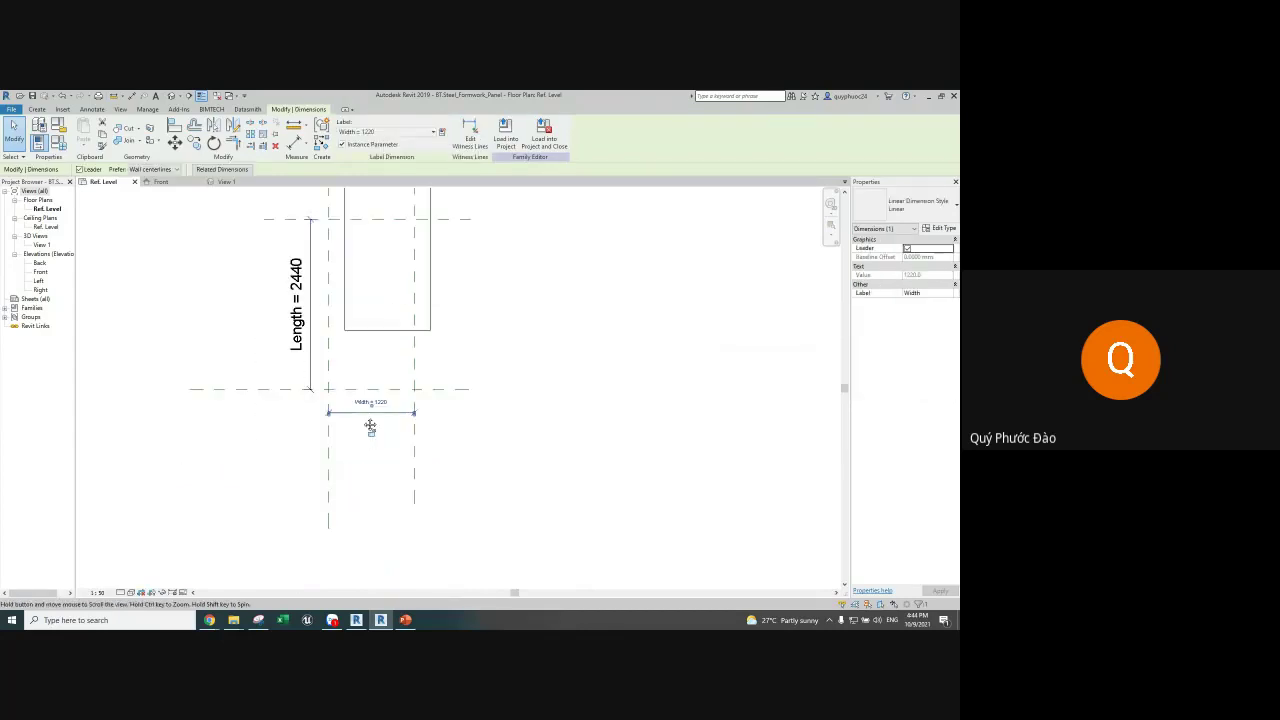
drag(374, 429, 346, 461)
middle_drag(579, 289, 551, 366)
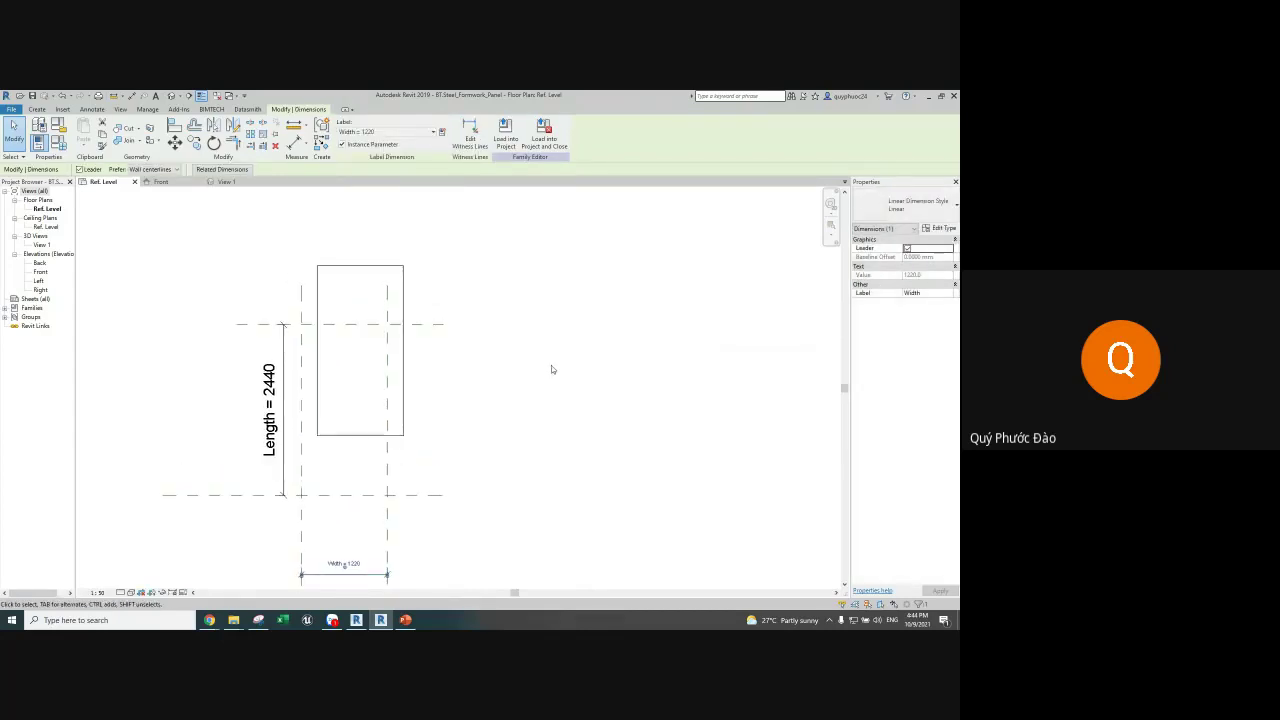
click(551, 365)
Step: Align (AL) the plate's left edge to the left vertical reference plane
click(176, 127)
click(303, 349)
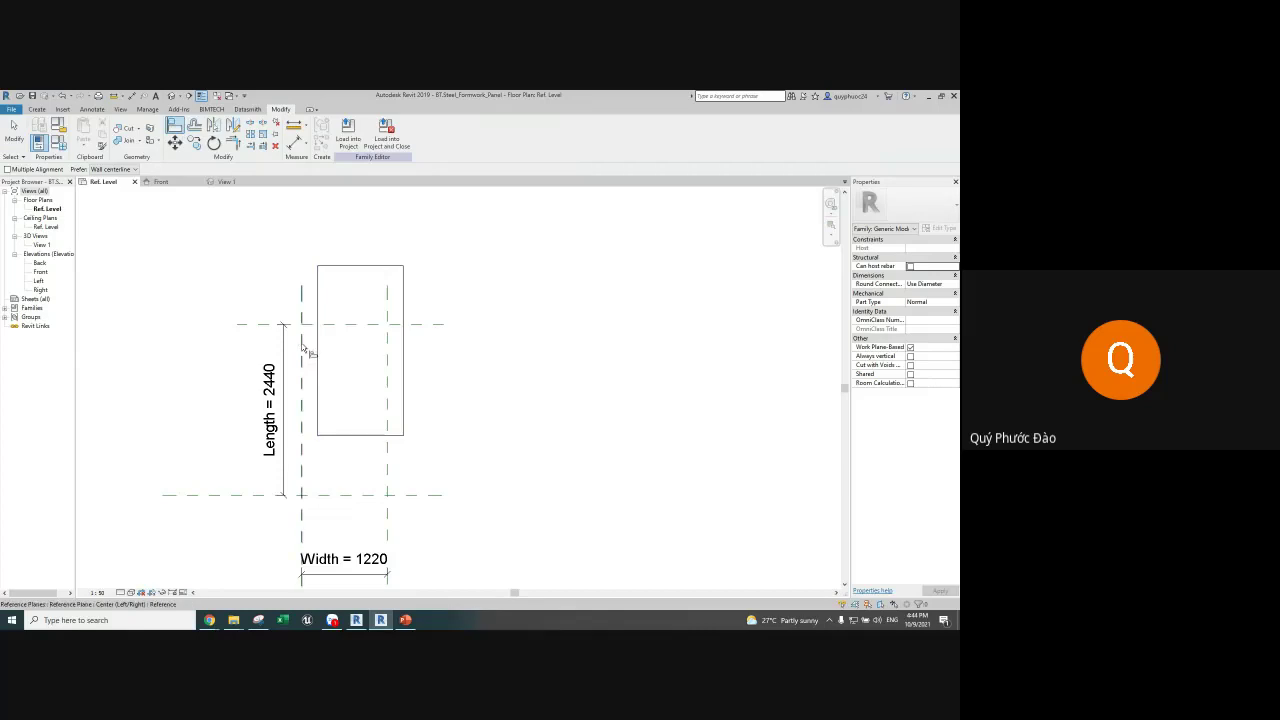
click(317, 350)
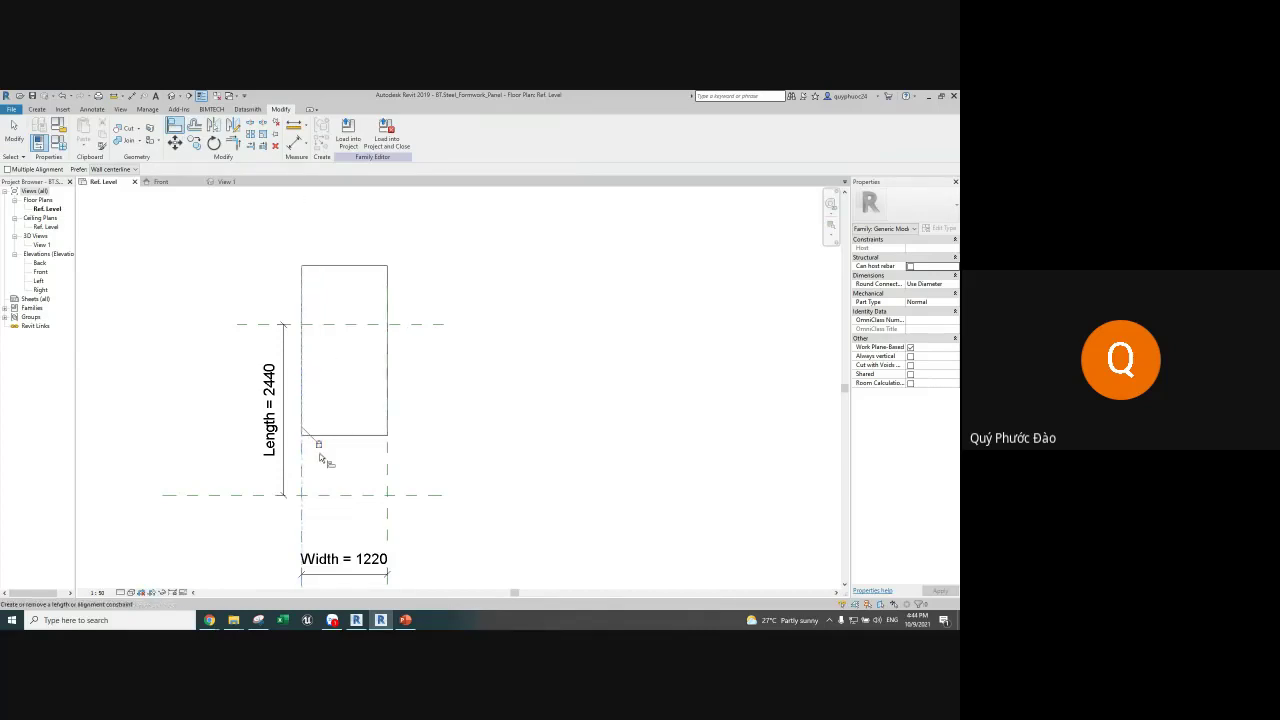
click(258, 620)
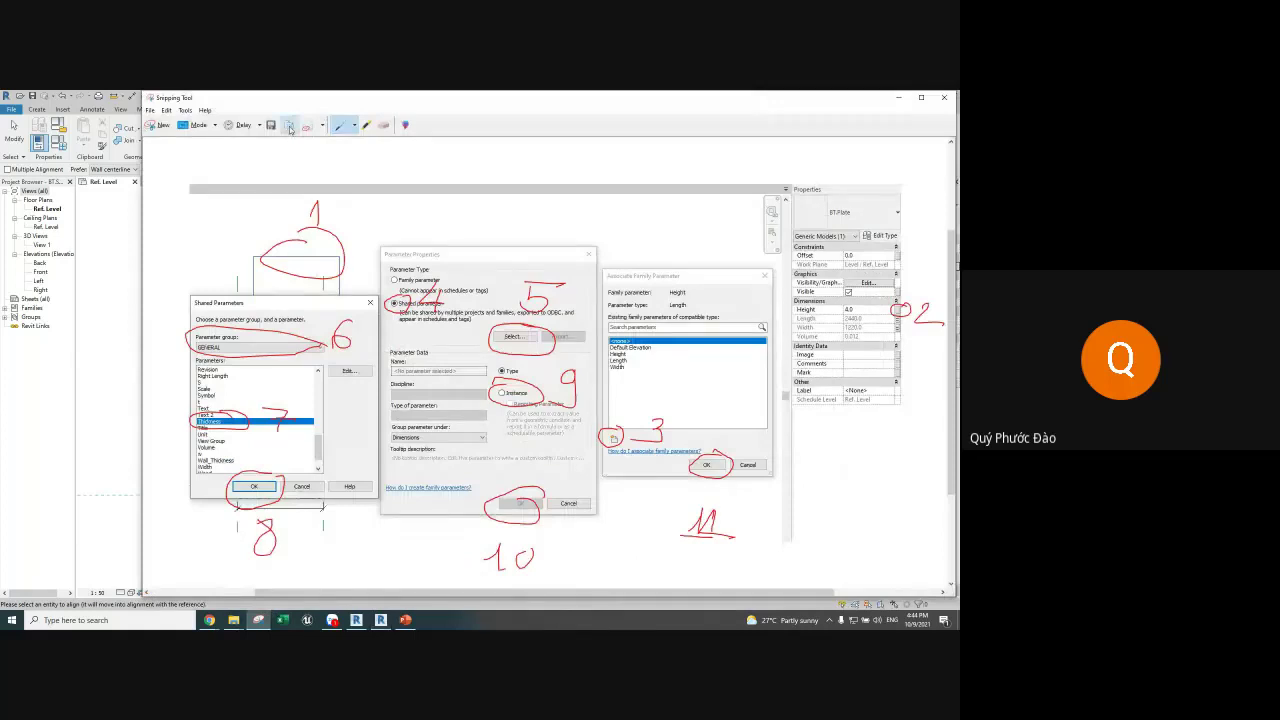
Step: Snip the plate and its dimensions with a 2-second capture delay
click(248, 126)
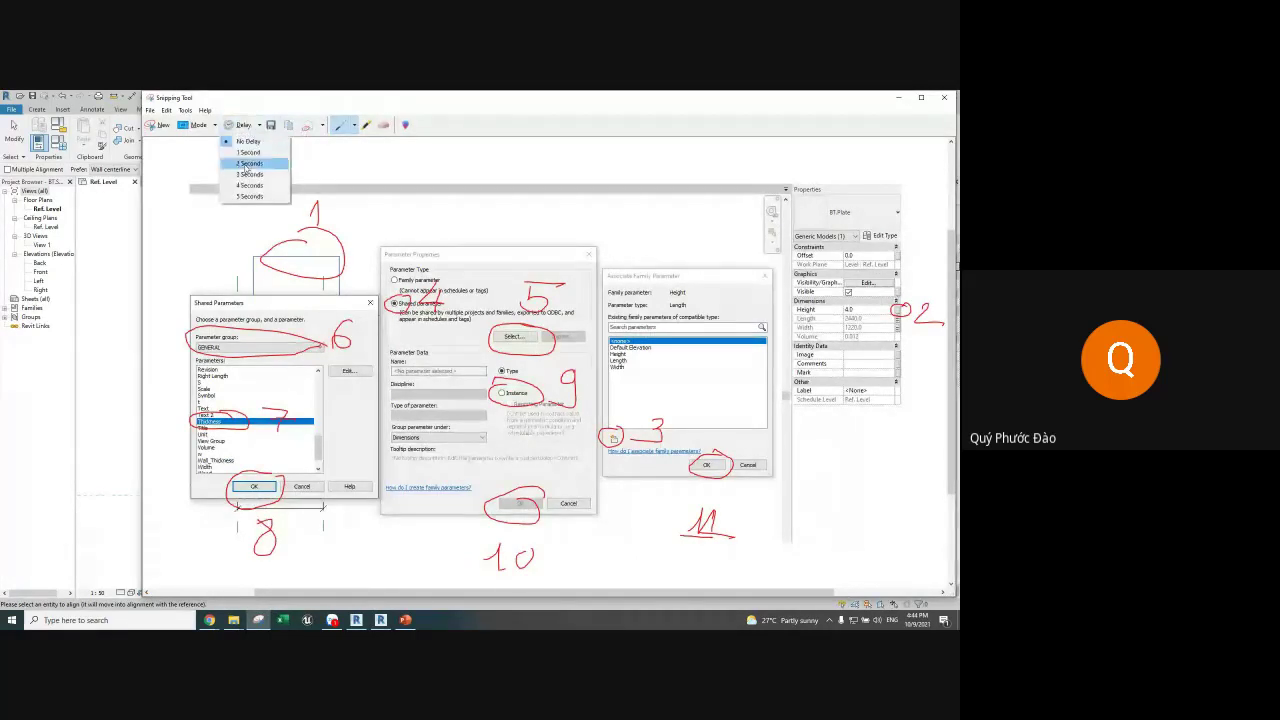
click(249, 163)
click(158, 125)
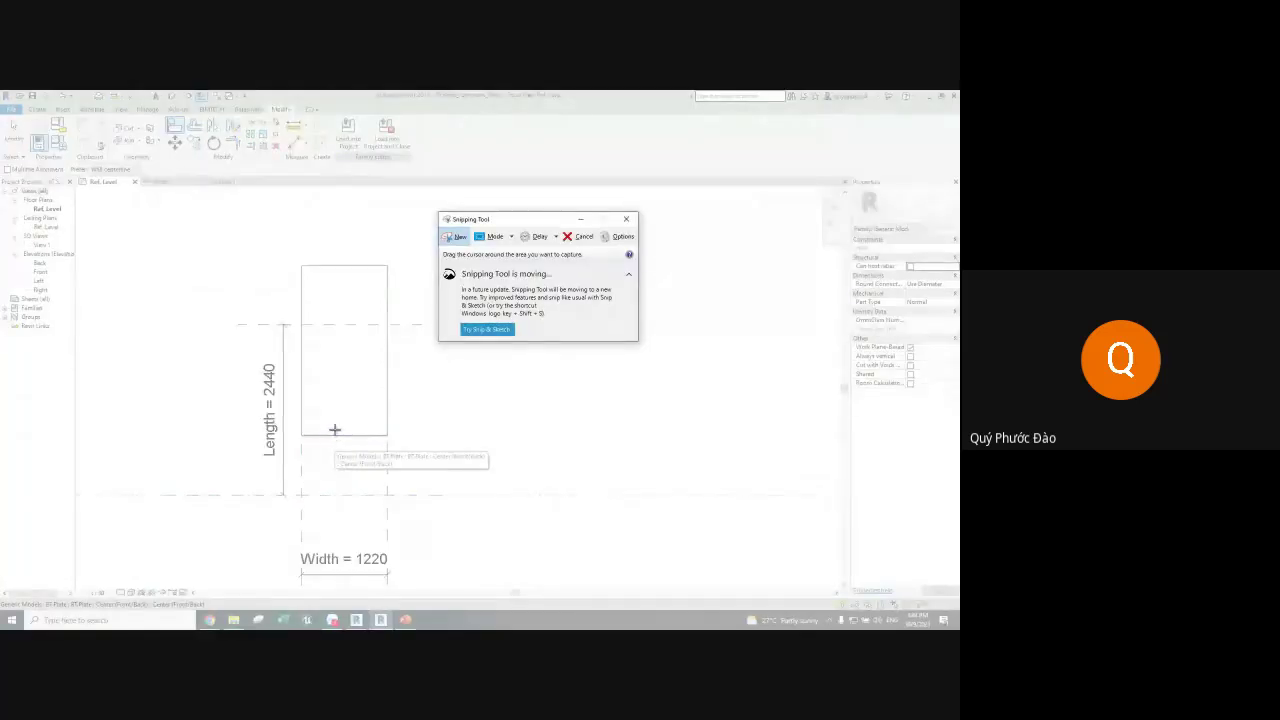
drag(171, 194, 600, 555)
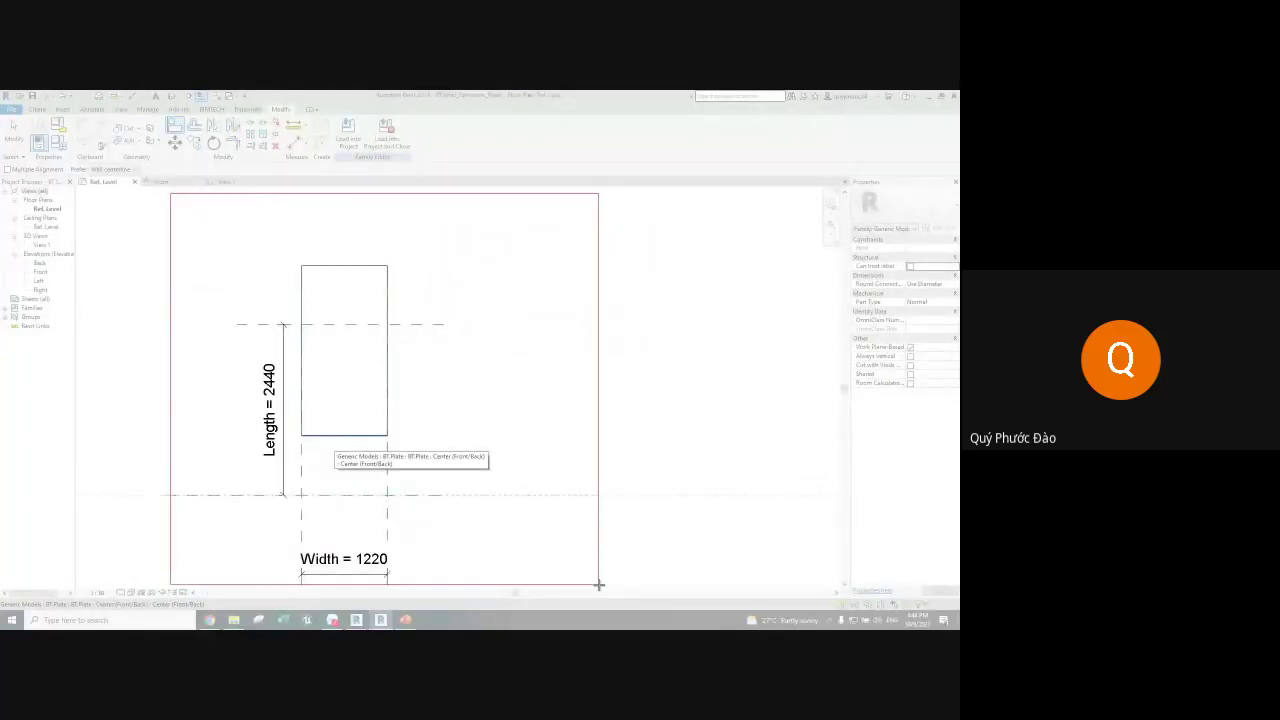
Step: Mark up the snip with red 'lock' arrows and an 'AL' note beside the plate
mouse_move(455, 418)
mouse_down()
mouse_move(462, 500)
mouse_move(476, 472)
mouse_move(506, 518)
mouse_move(527, 505)
mouse_move(553, 518)
mouse_up()
mouse_move(570, 492)
mouse_down()
mouse_move(560, 503)
mouse_move(594, 526)
mouse_up()
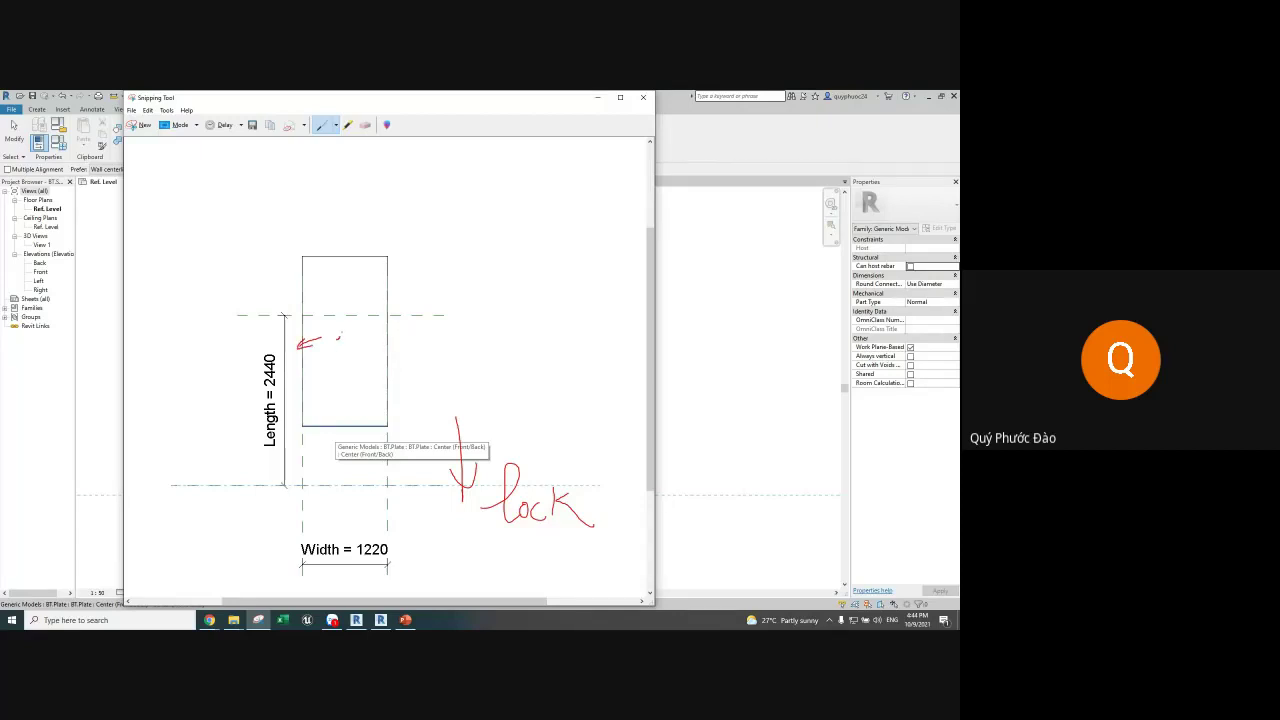
drag(338, 338, 370, 352)
mouse_move(373, 320)
mouse_down()
mouse_move(373, 353)
mouse_move(389, 352)
mouse_up()
click(180, 311)
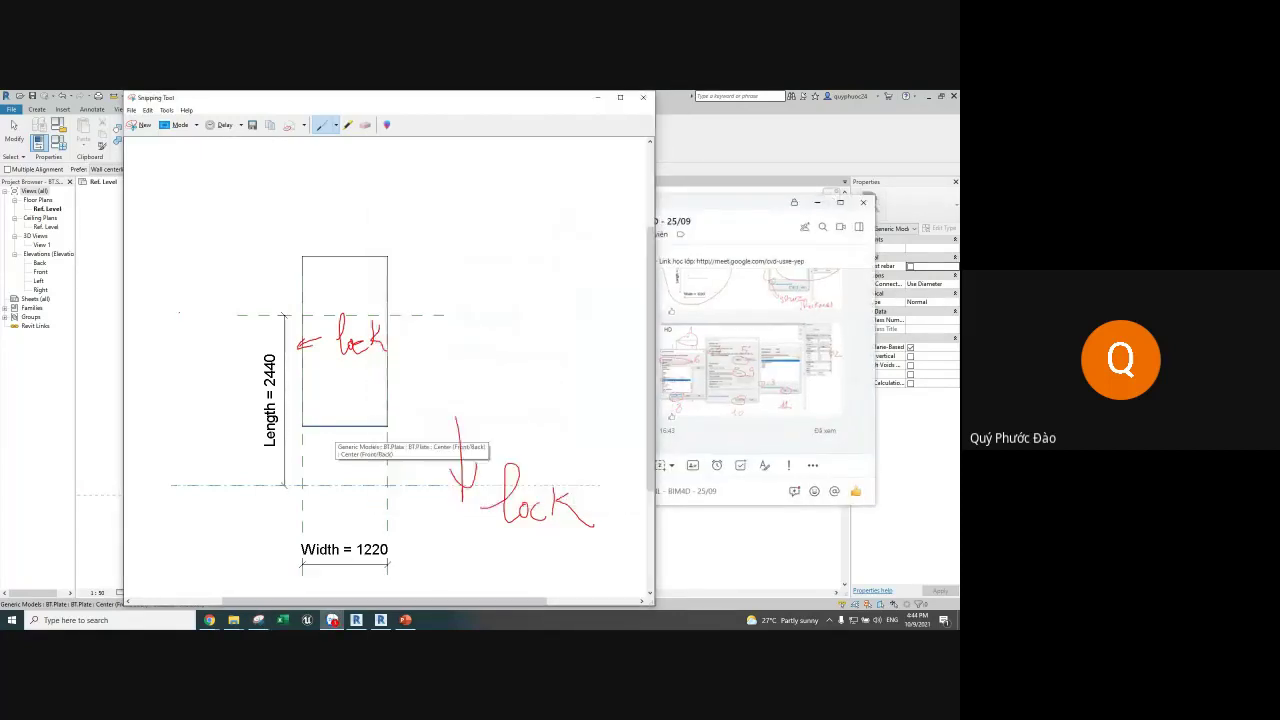
drag(181, 309, 164, 364)
mouse_move(183, 306)
mouse_down()
mouse_move(194, 354)
mouse_move(192, 332)
mouse_move(226, 350)
mouse_up()
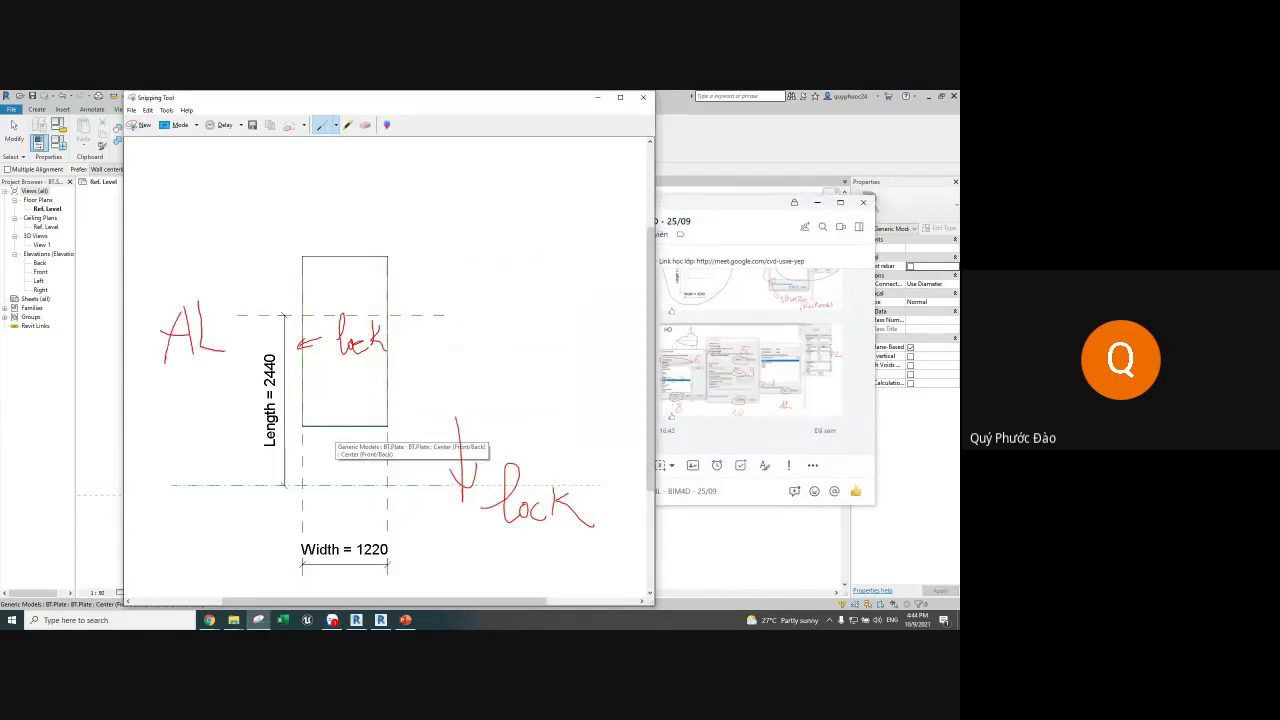
Step: Paste the annotated snip into the Zalo group chat, send it, and return to Revit
click(332, 620)
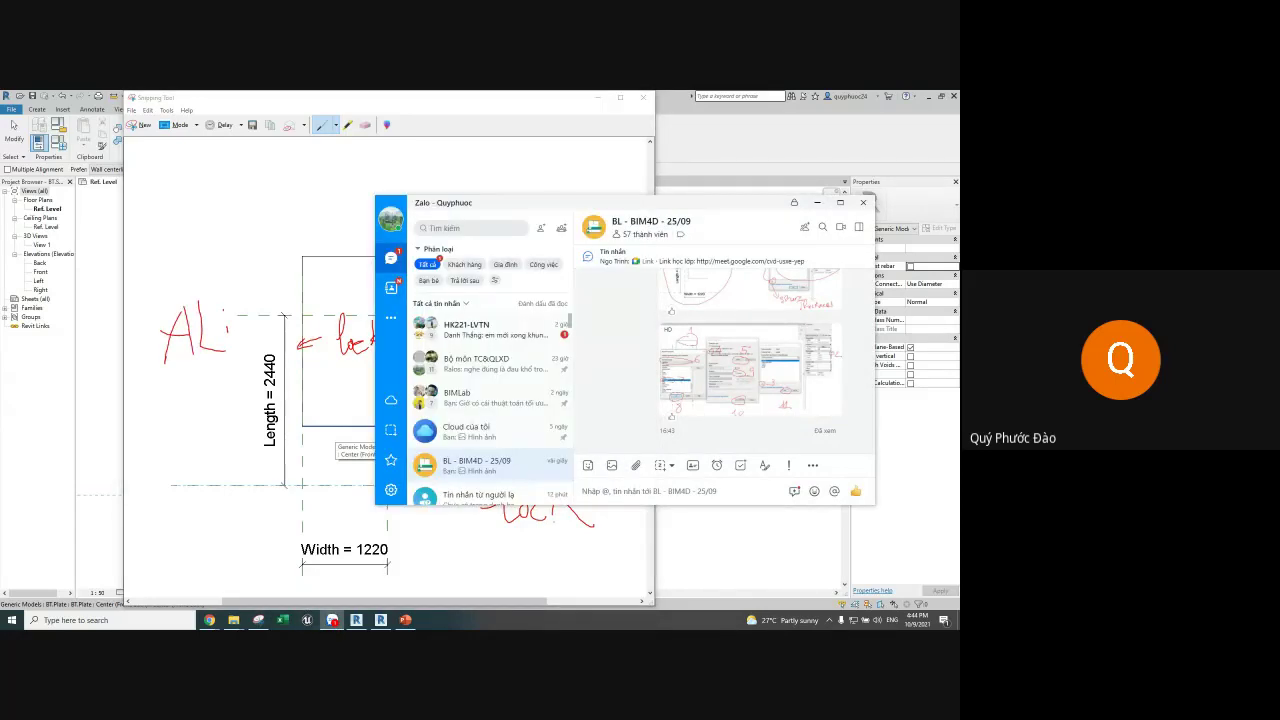
click(642, 490)
key(ctrl+v)
key(Return)
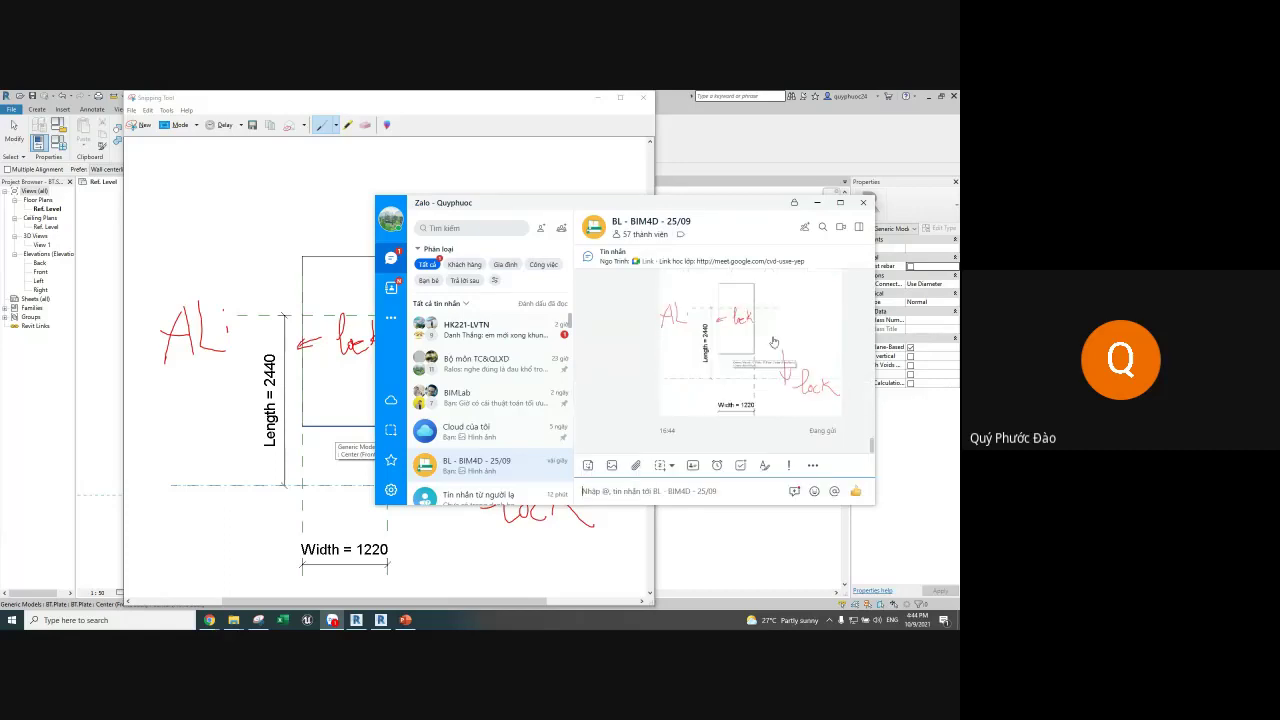
click(817, 202)
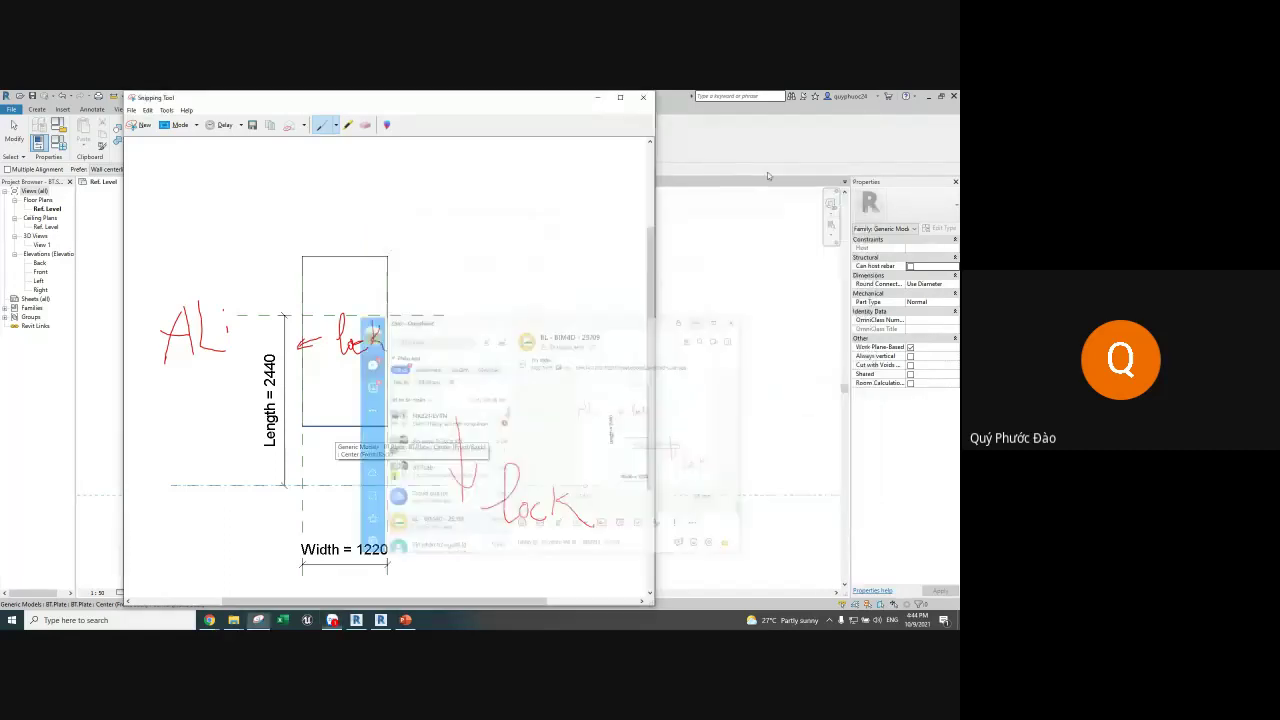
click(598, 97)
Step: Align the plate's bottom edge to the lower reference plane, then select the plate
click(350, 436)
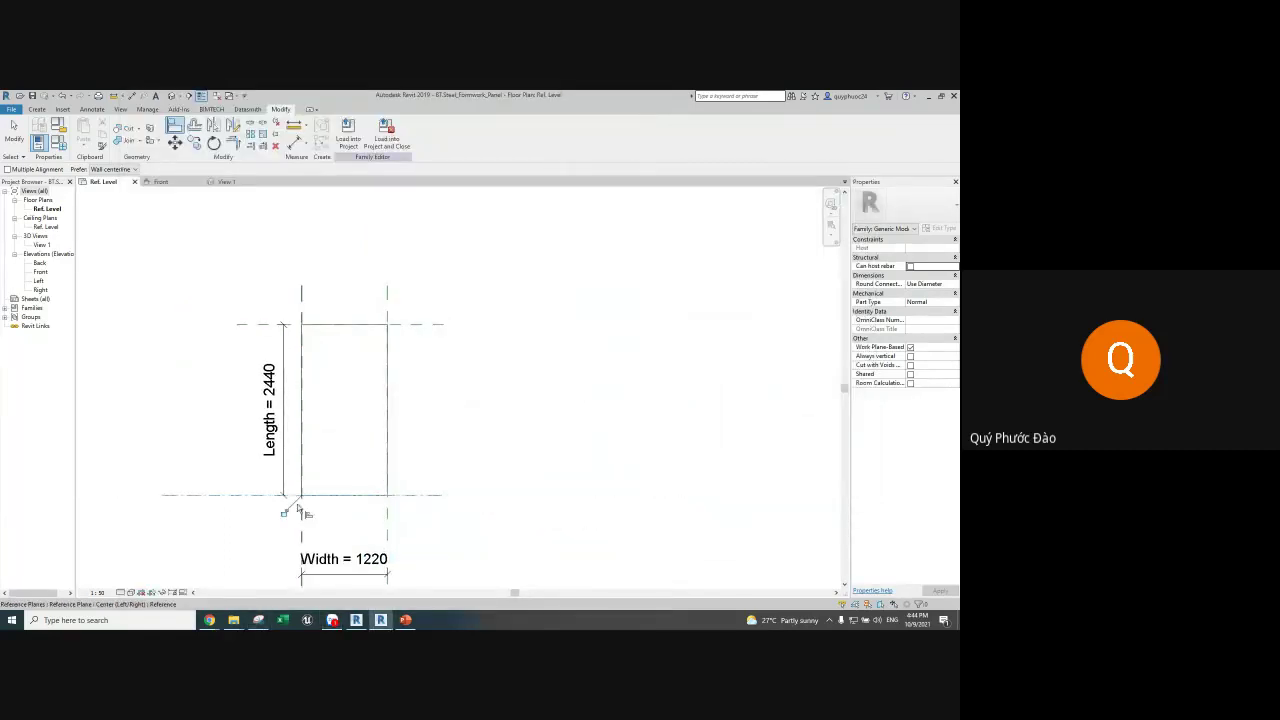
key(Escape)
key(Escape)
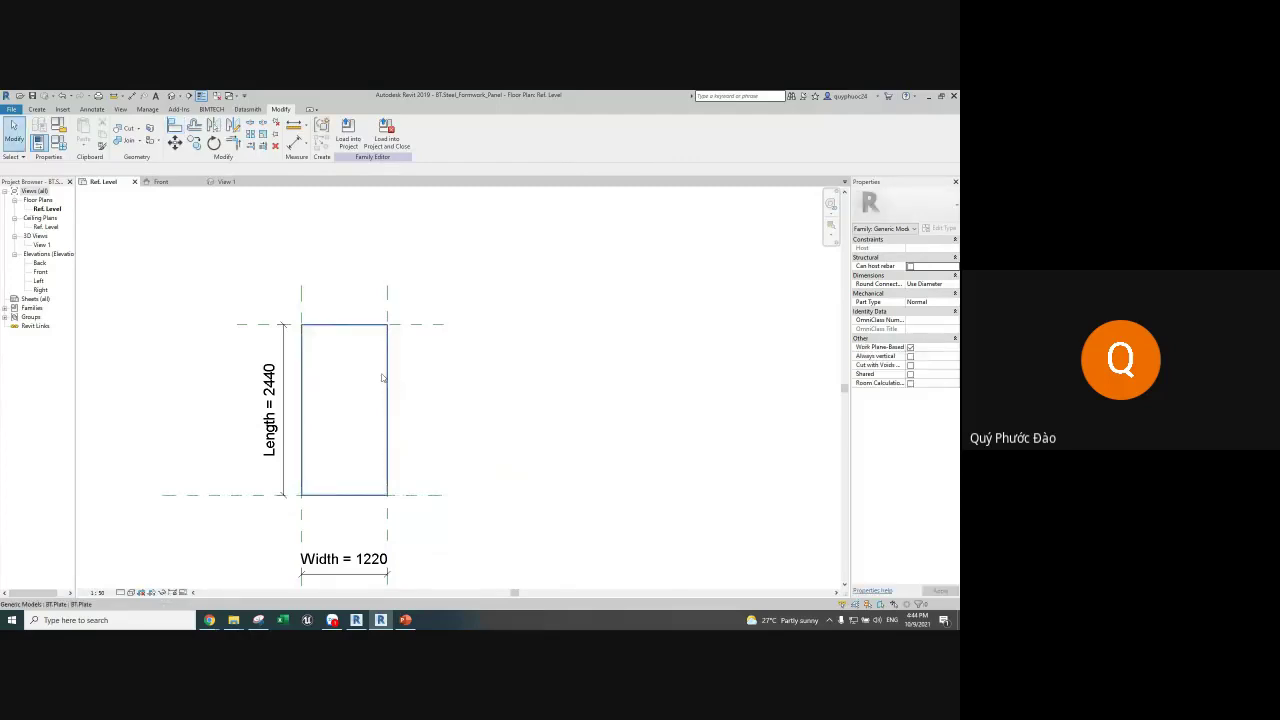
click(388, 386)
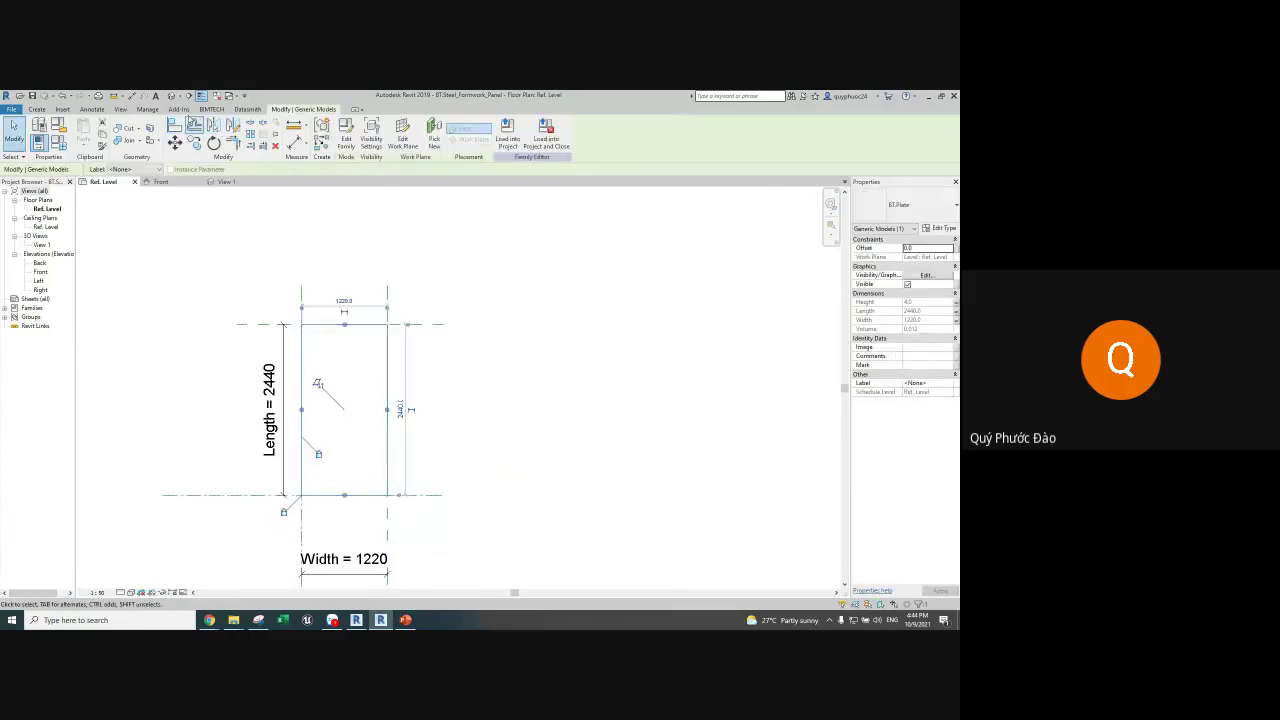
Step: Review the plate shaded in 3D, then return to the Ref. Level plan
click(133, 593)
click(160, 556)
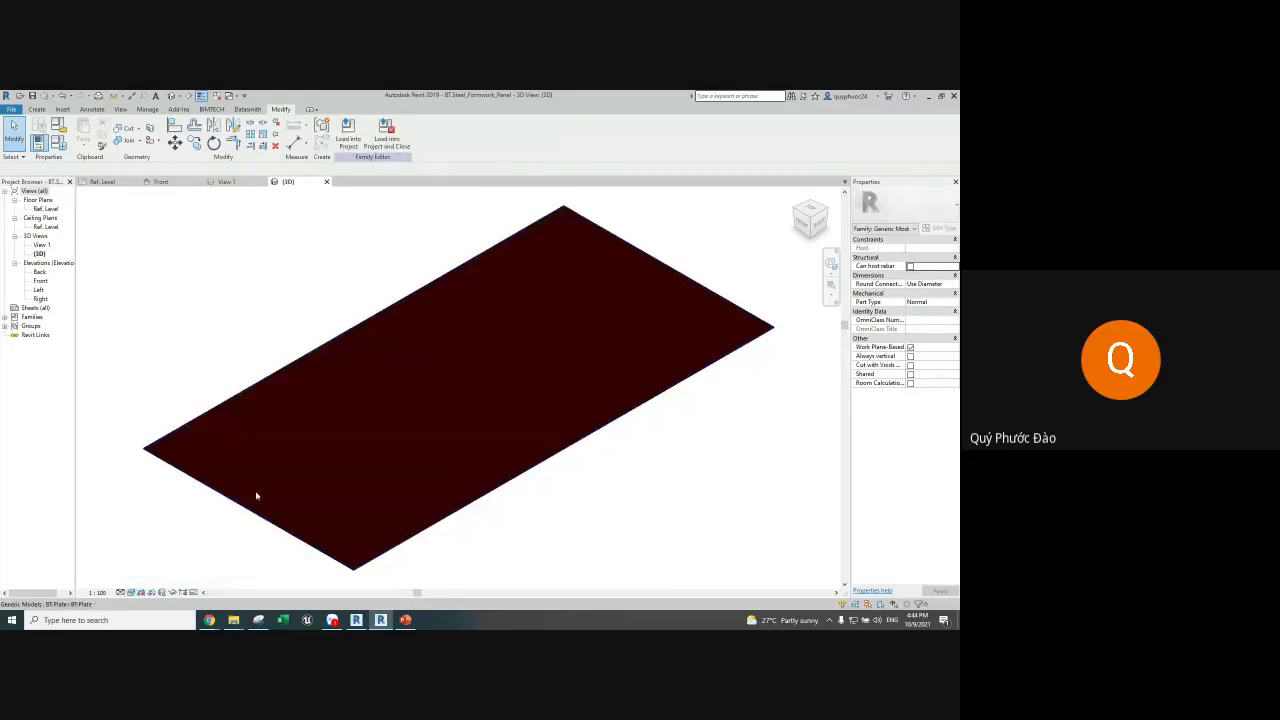
mouse_move(254, 497)
shift+middle_down()
mouse_move(374, 303)
mouse_move(209, 309)
mouse_move(280, 341)
mouse_move(297, 383)
mouse_move(344, 376)
mouse_move(331, 409)
mouse_move(400, 269)
mouse_move(403, 291)
mouse_move(414, 227)
shift+middle_up()
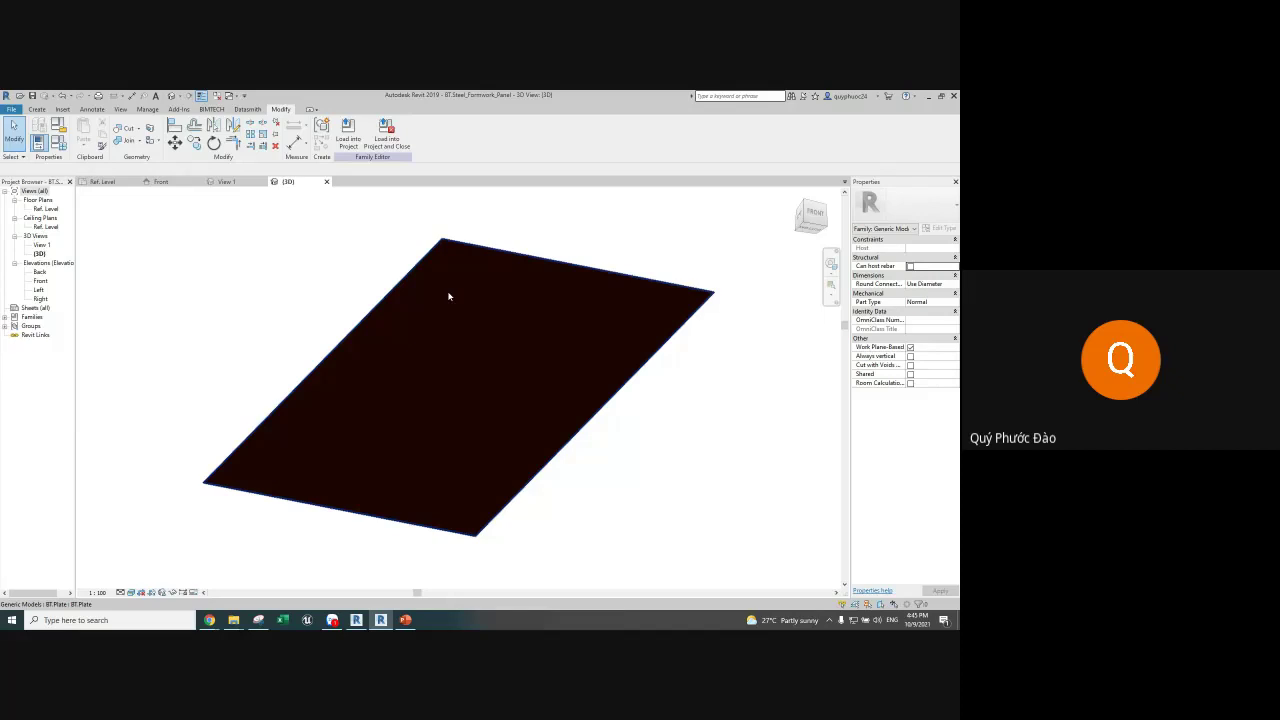
scroll(390, 350, down, 3)
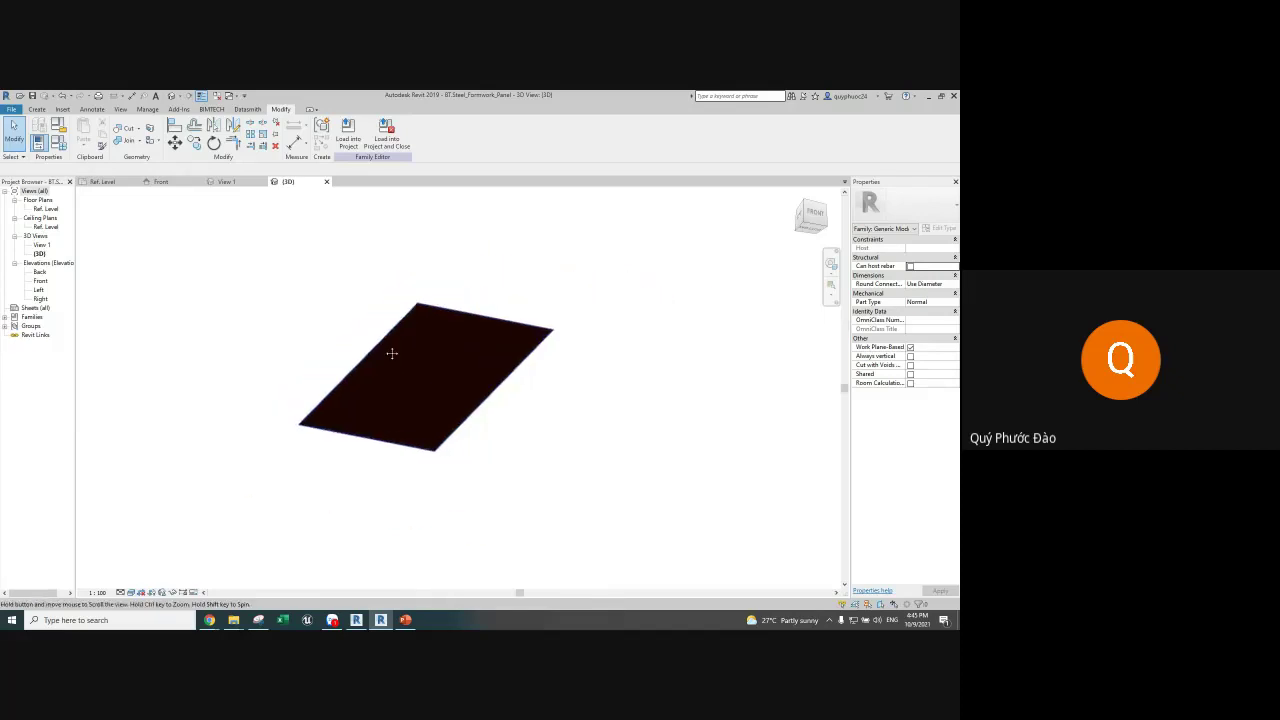
double_click(42, 245)
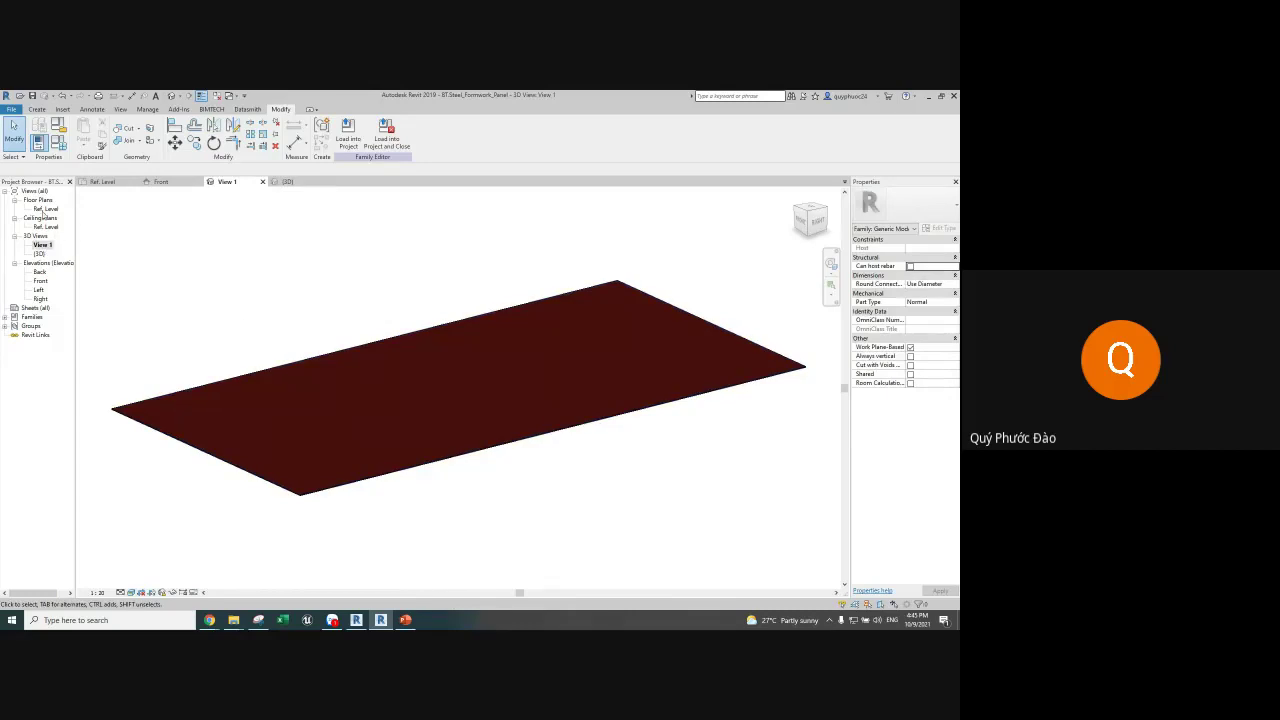
double_click(44, 209)
scroll(377, 356, down, 1)
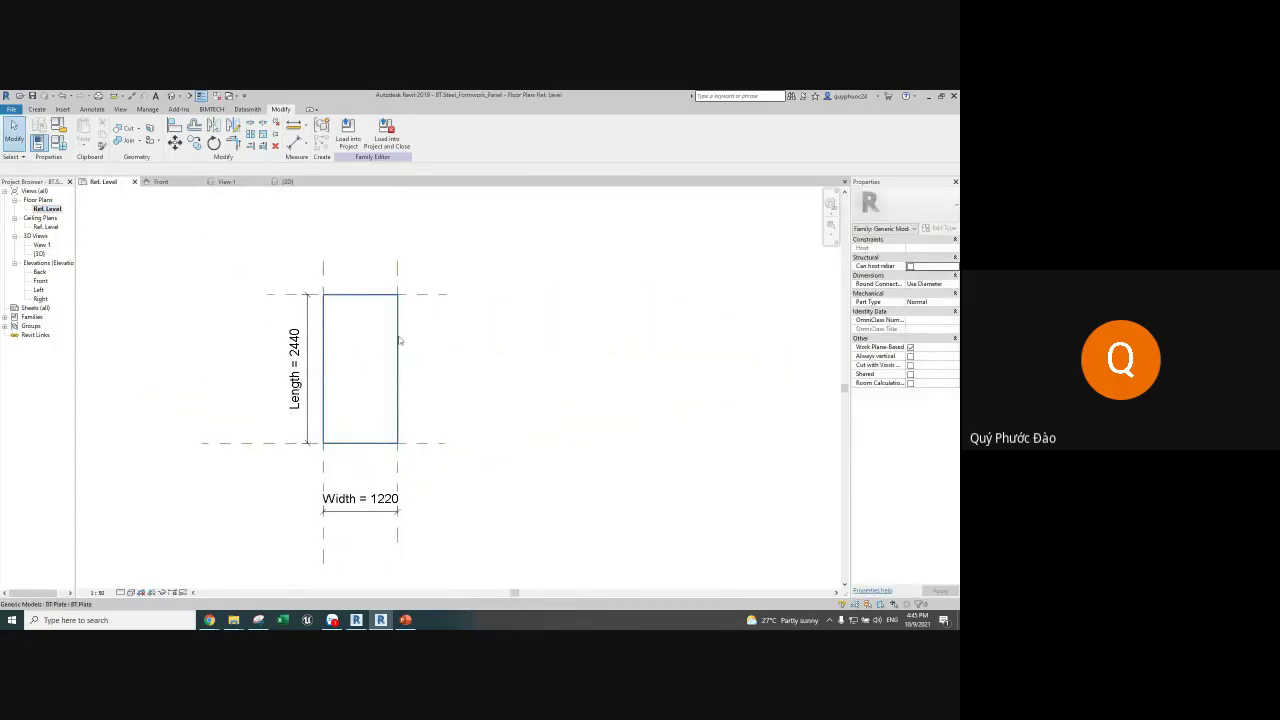
Step: Use Create Similar on the BT.Plate to place a second plate right of the first
click(397, 343)
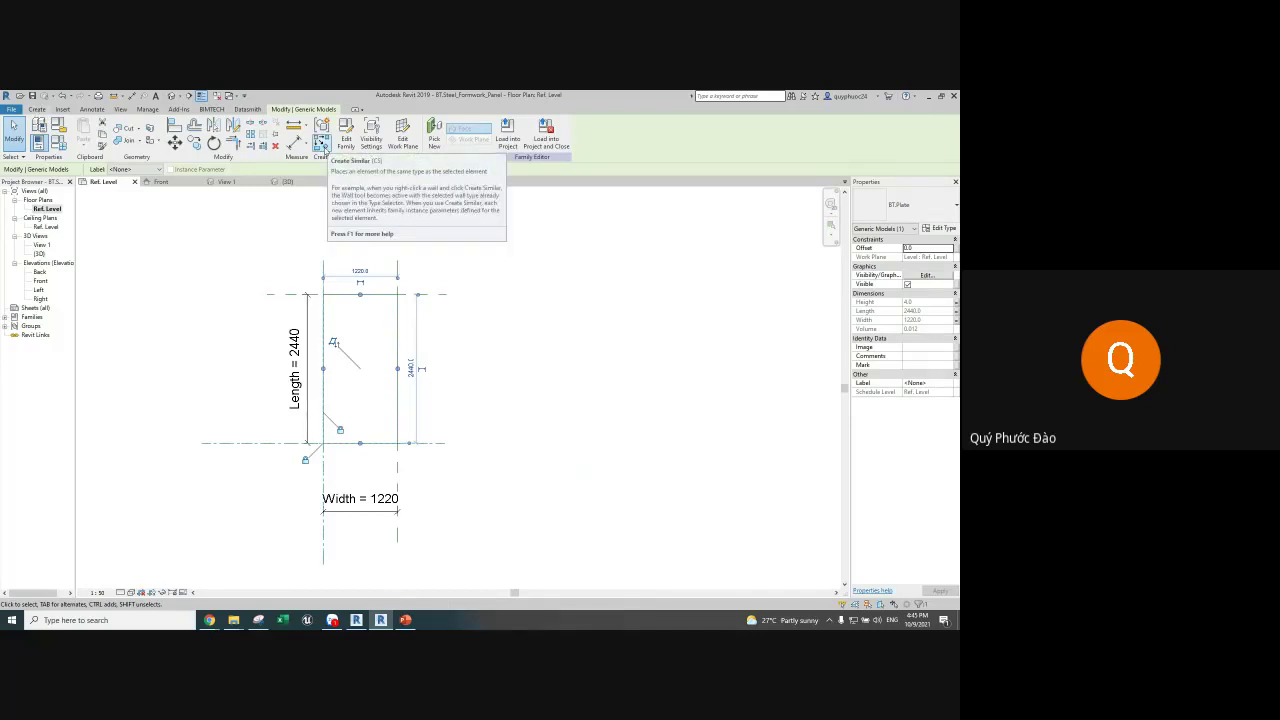
click(321, 146)
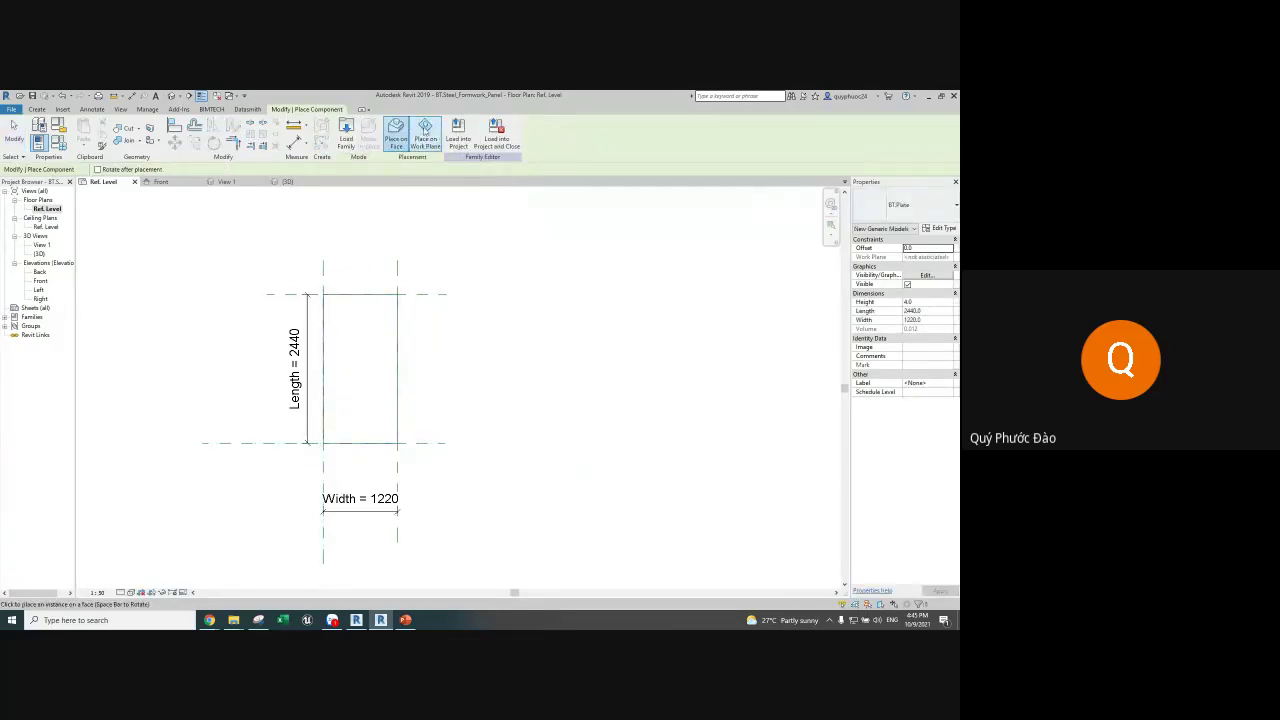
click(438, 443)
key(Escape)
key(Escape)
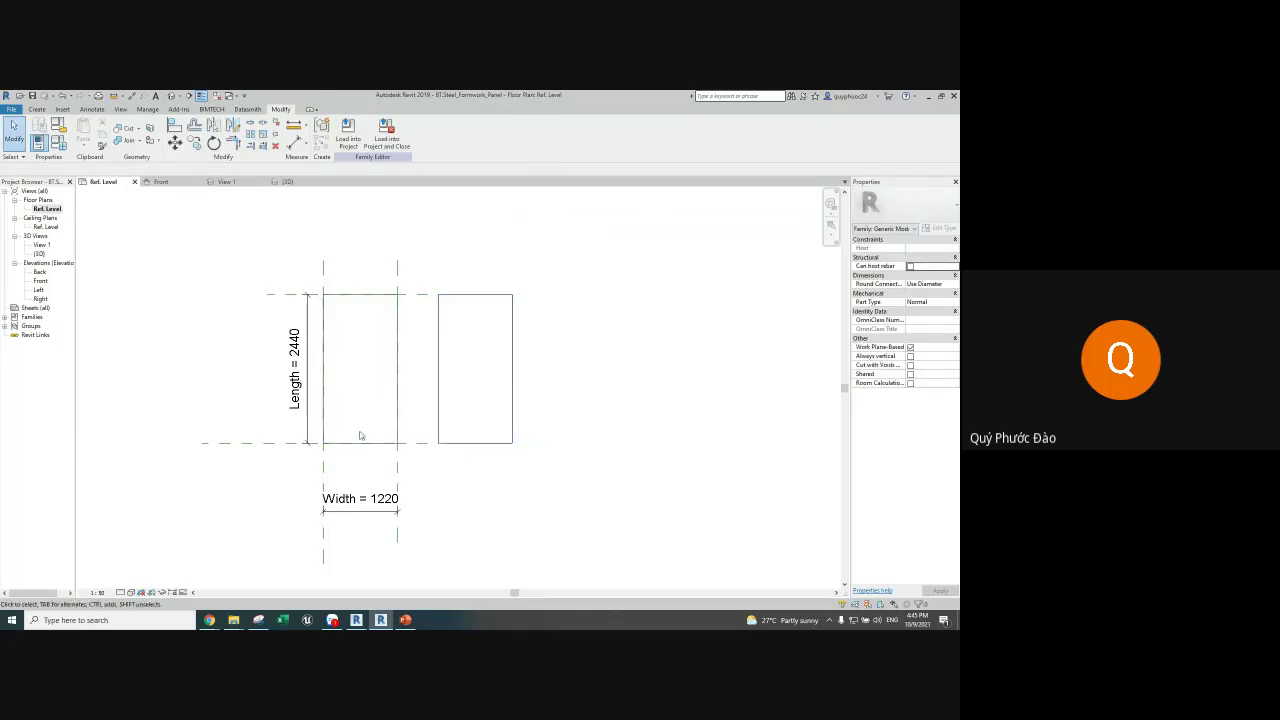
Step: Check the Google Translate result, then view the square and round column formwork page
mouse_move(209, 620)
click(155, 575)
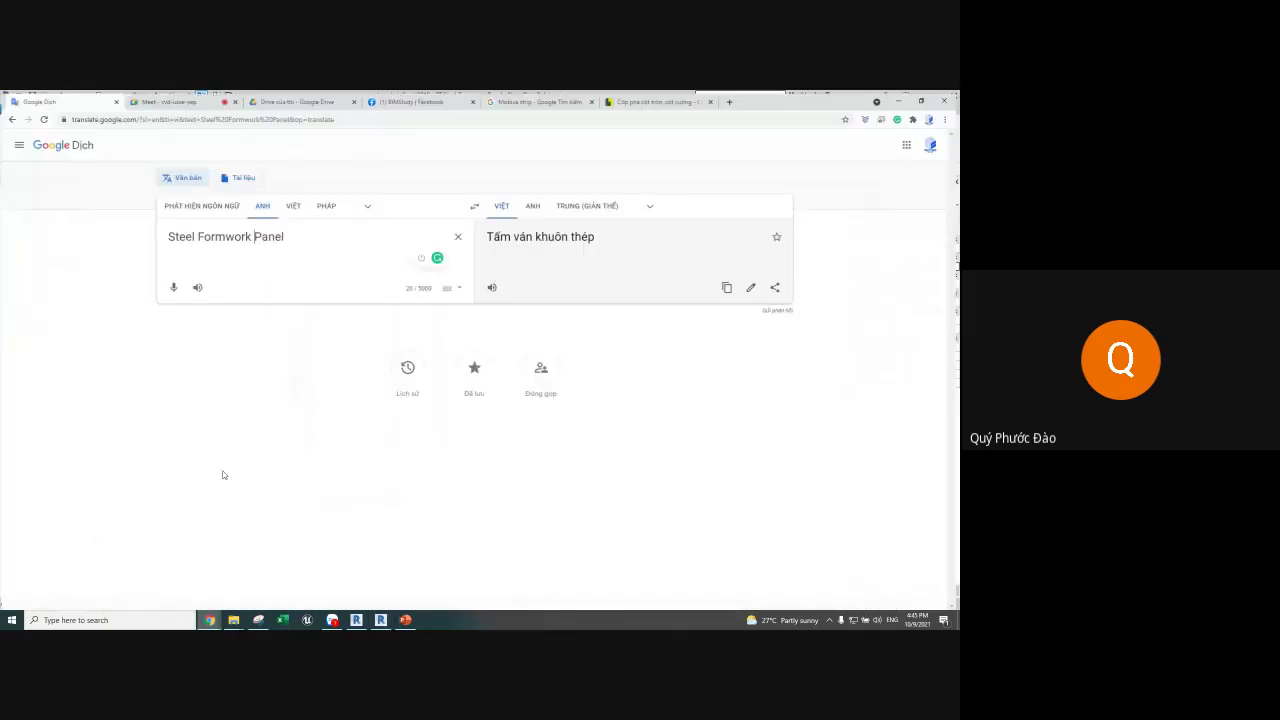
click(655, 101)
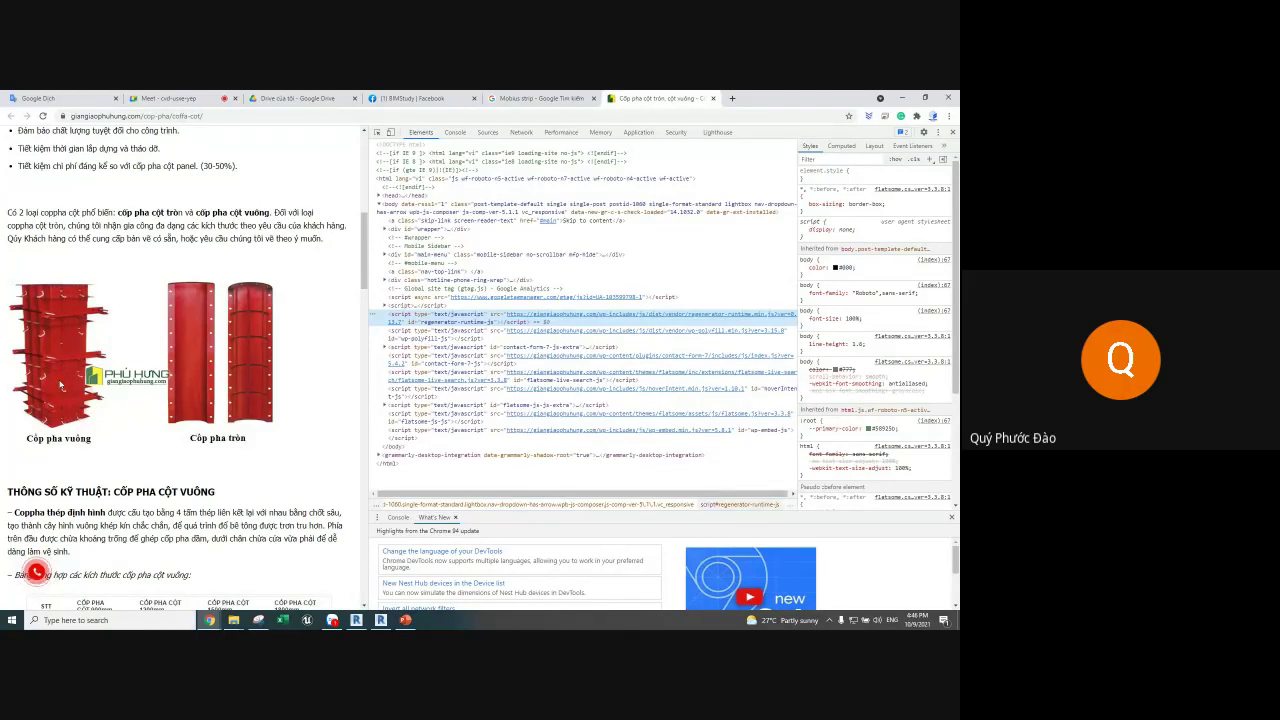
Step: Scroll through the BIMStudy Facebook formwork post images, then glance at the Drive and translation tabs
click(415, 98)
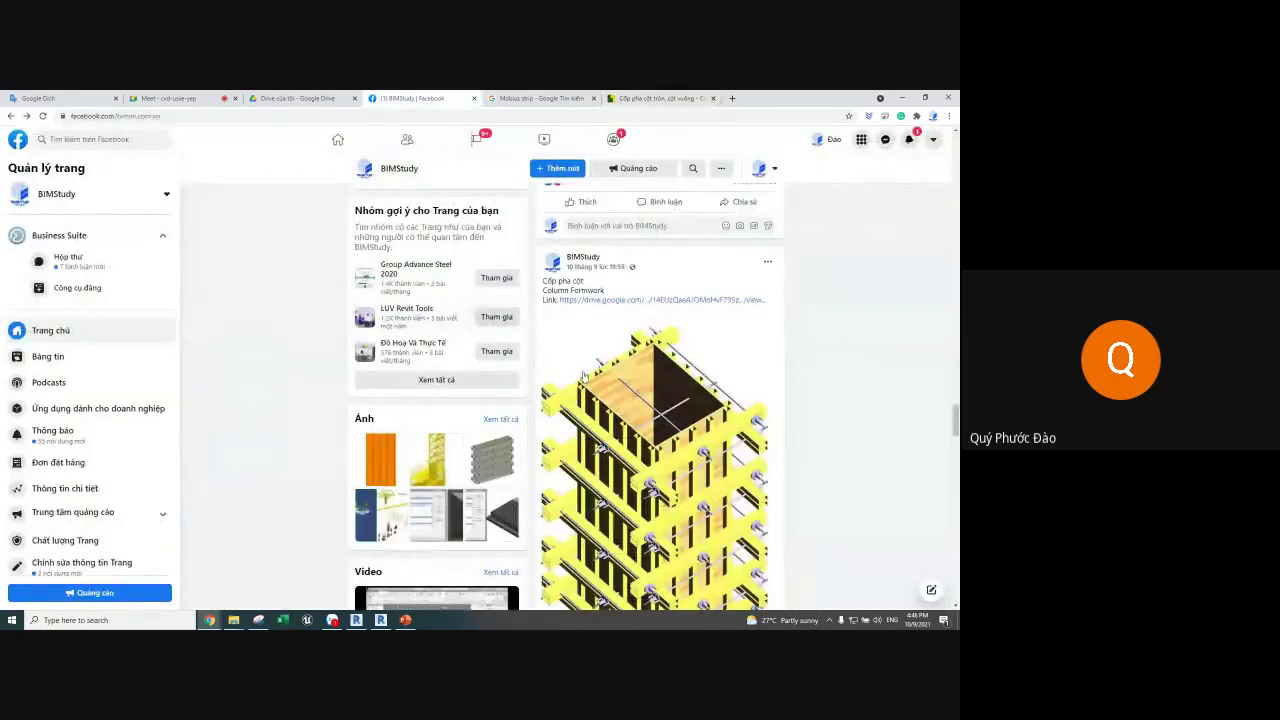
scroll(583, 375, down, 5)
scroll(600, 376, up, 5)
scroll(650, 377, down, 2)
scroll(686, 378, down, 2)
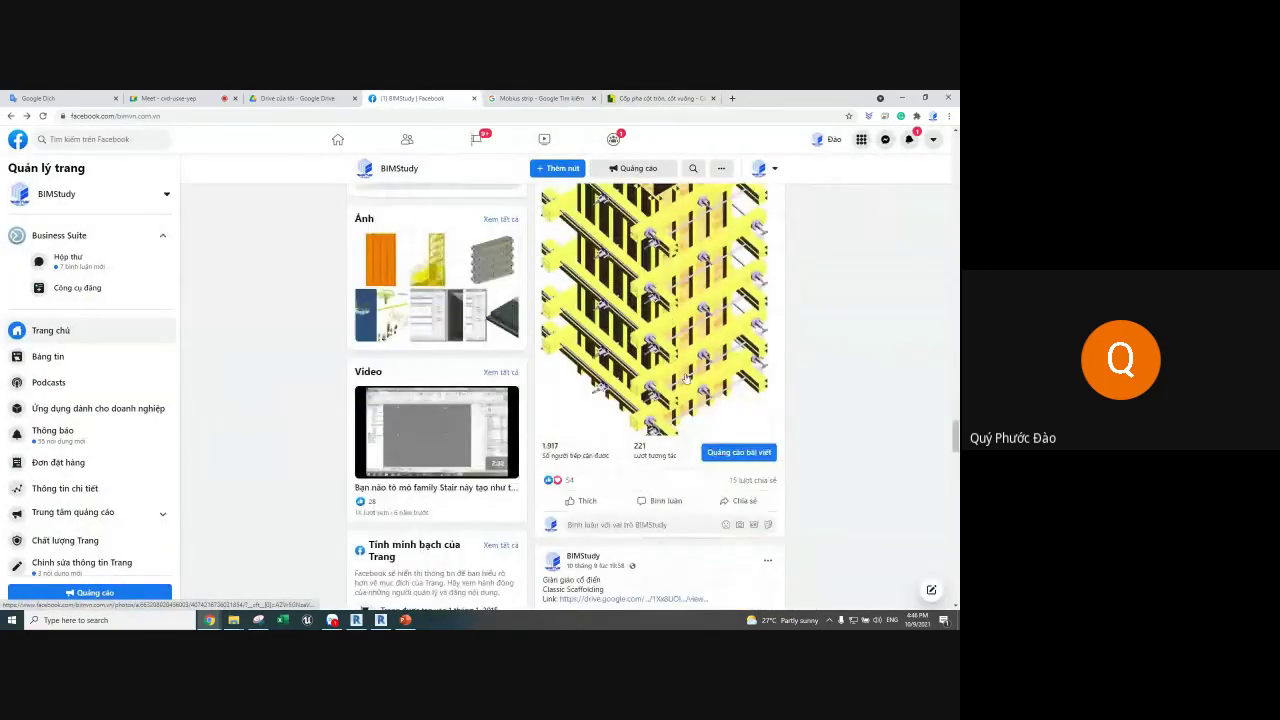
scroll(682, 272, up, 1)
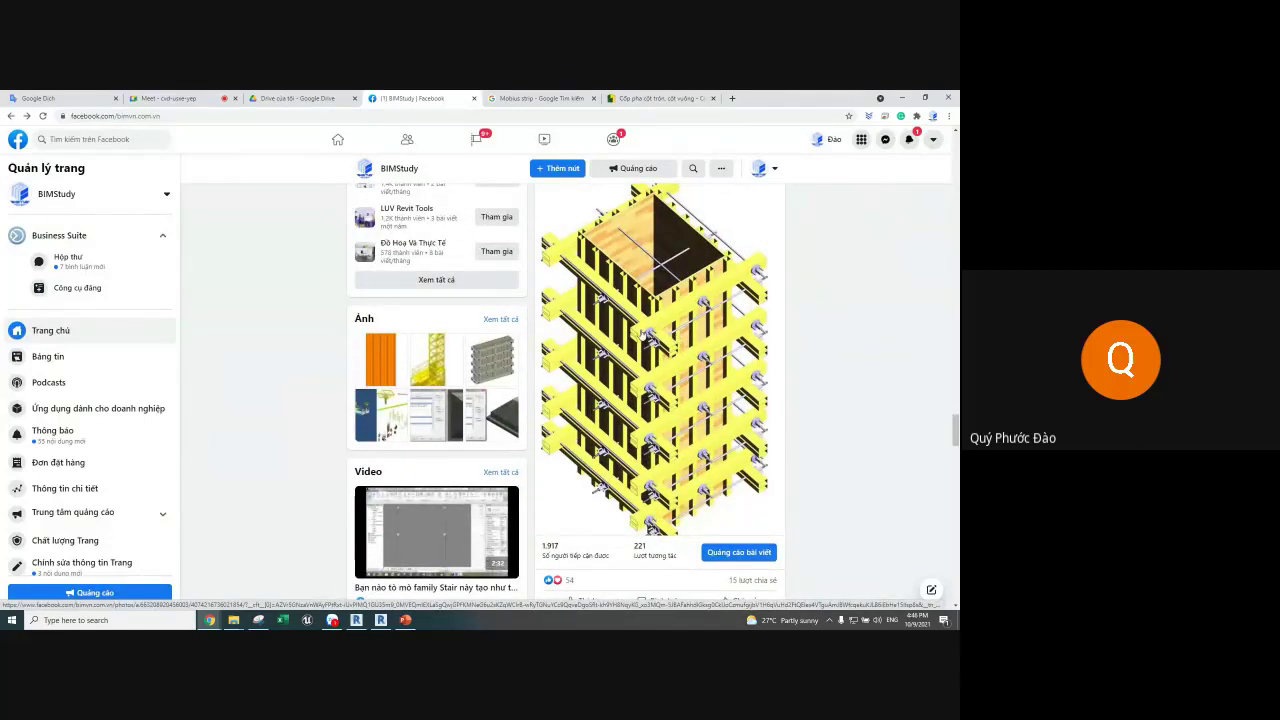
scroll(668, 340, up, 2)
scroll(668, 340, up, 1)
scroll(668, 340, down, 3)
scroll(641, 280, down, 2)
scroll(641, 280, down, 3)
click(295, 98)
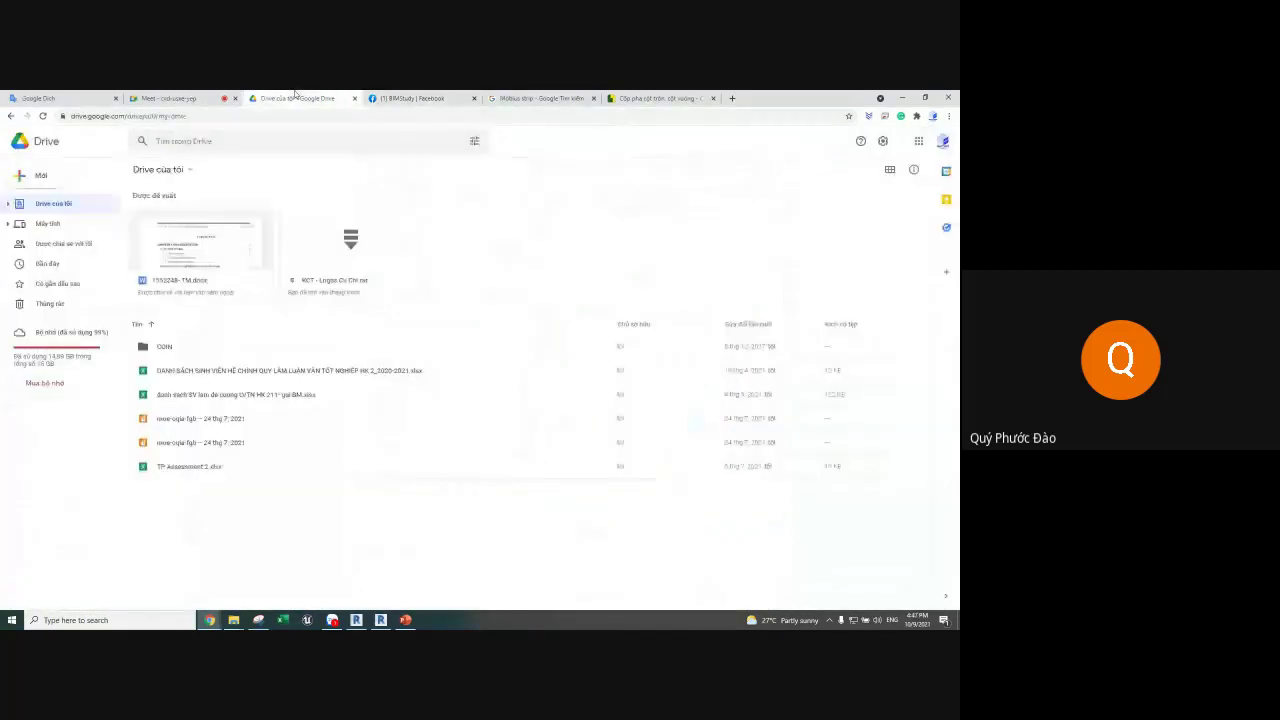
click(90, 96)
Step: Replace the Mobius strip image search with 'cốp pha nhôm'
click(584, 97)
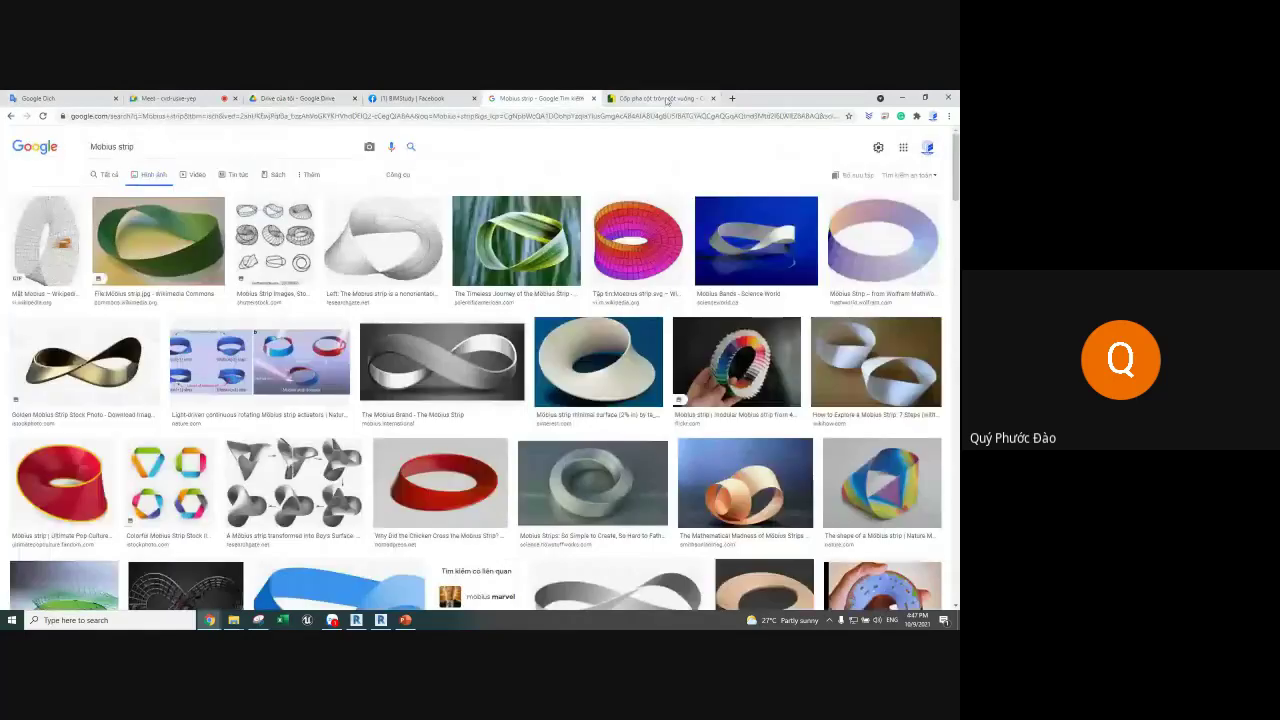
click(660, 98)
scroll(150, 300, up, 3)
click(540, 98)
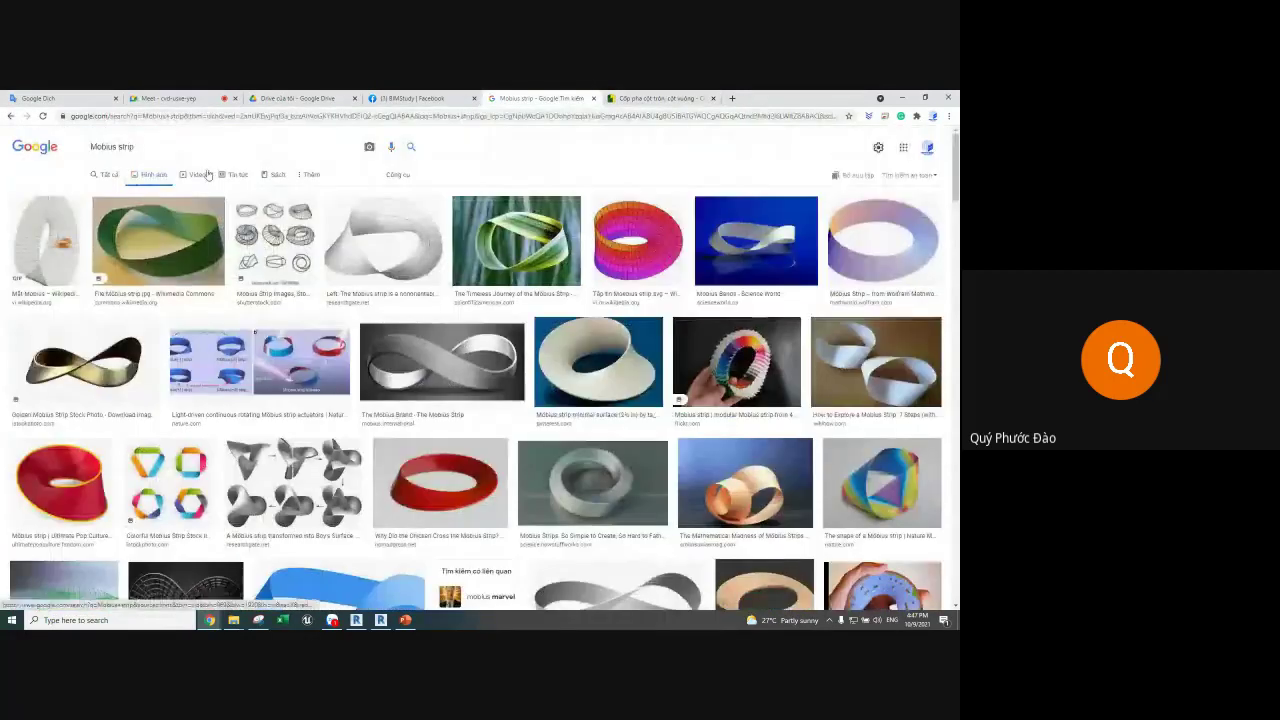
drag(134, 147, 42, 155)
text(cốp)
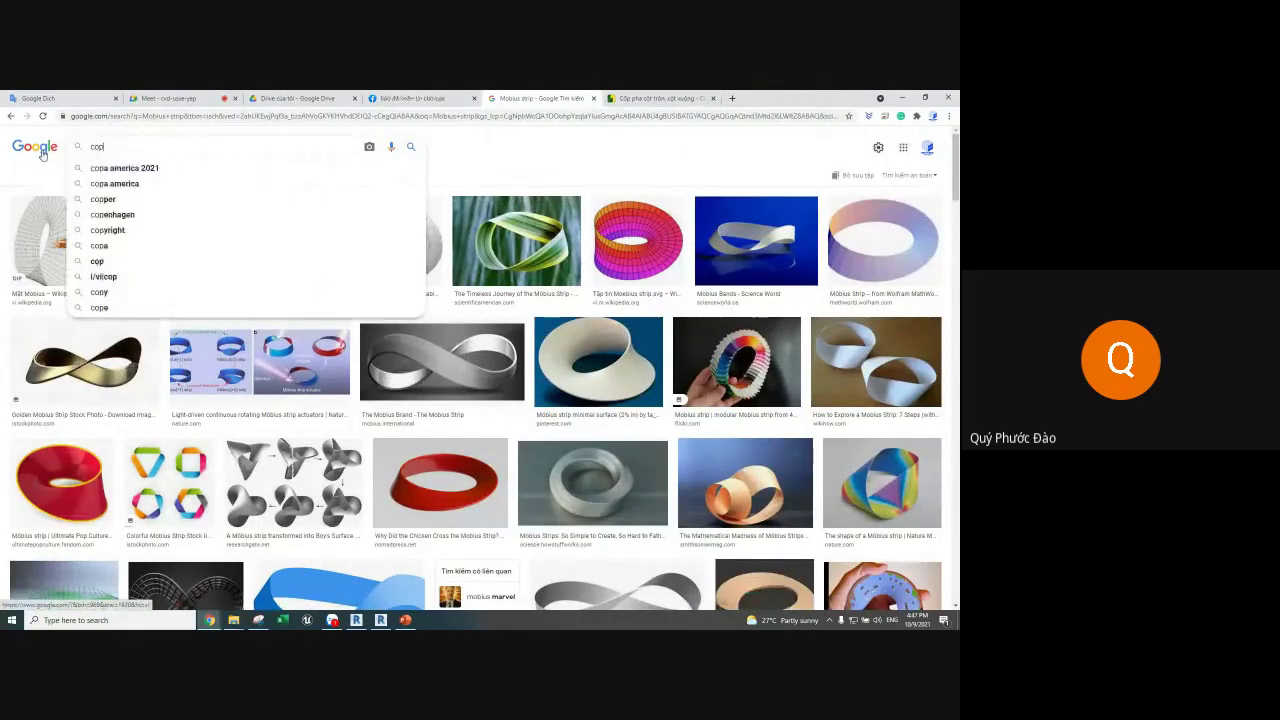
text( pha nhôm)
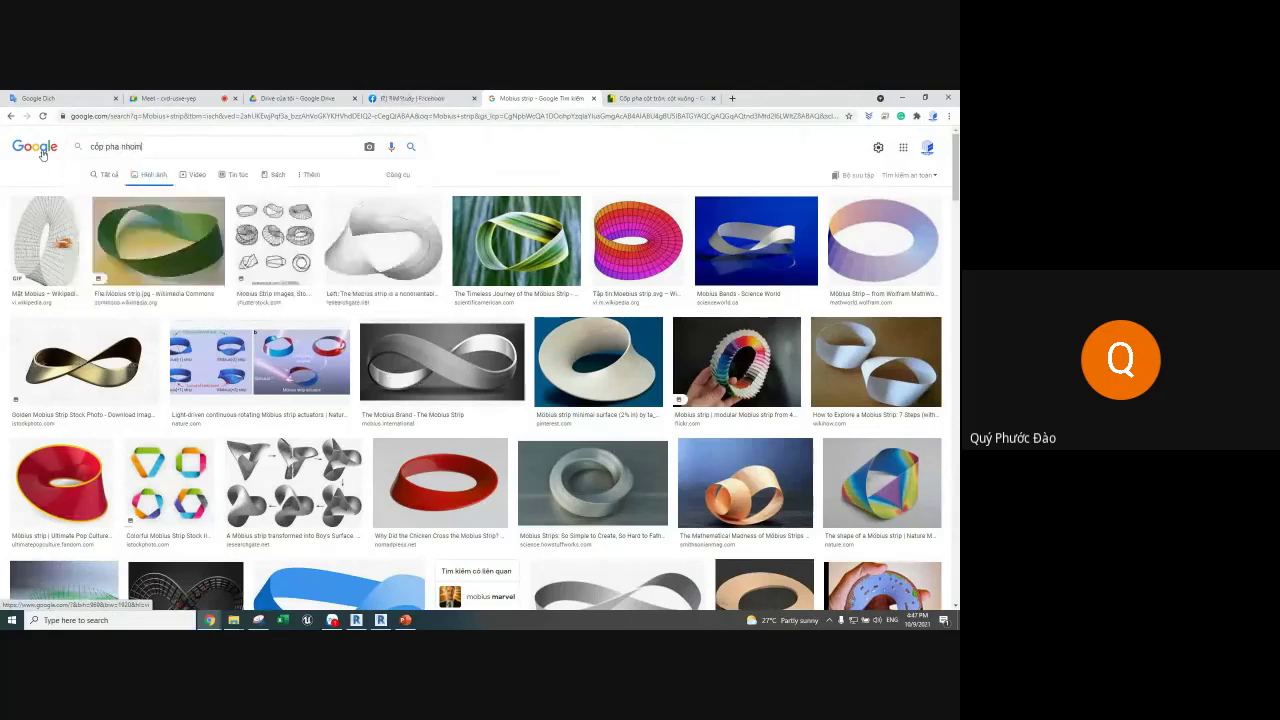
key(Return)
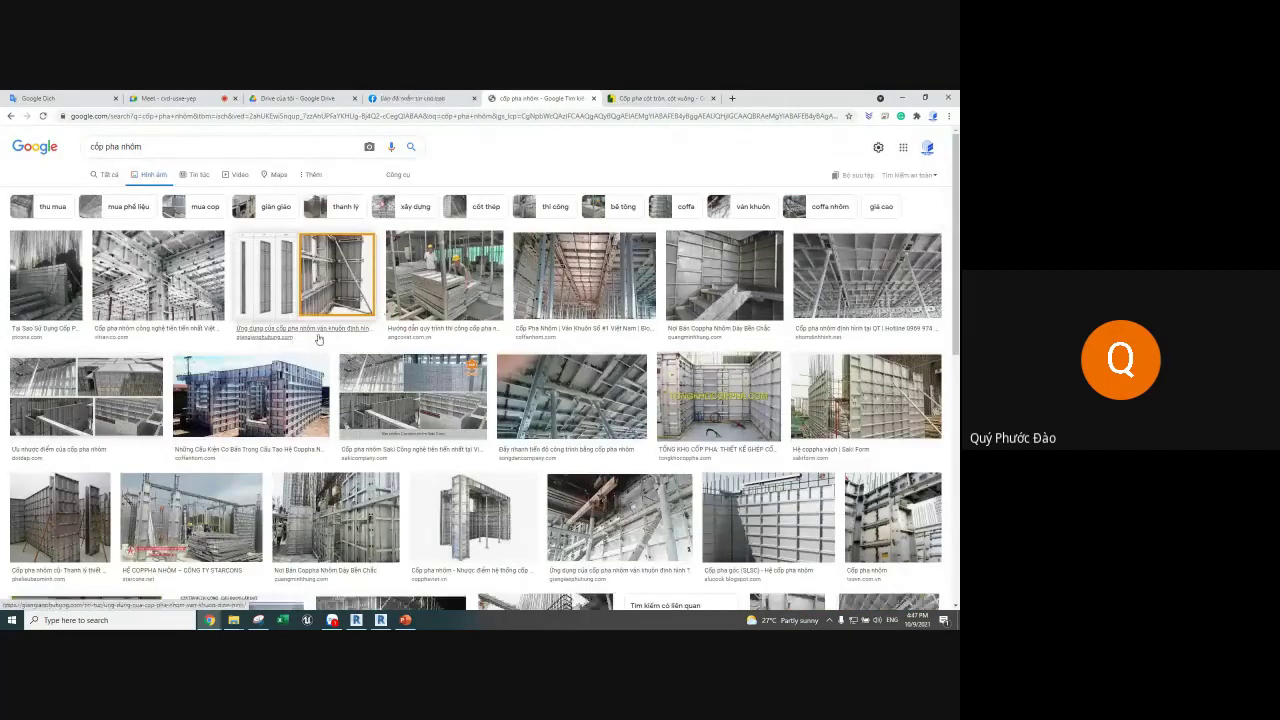
Step: Preview several aluminium formwork photos, including accessories and stairs, then return to Revit
click(310, 278)
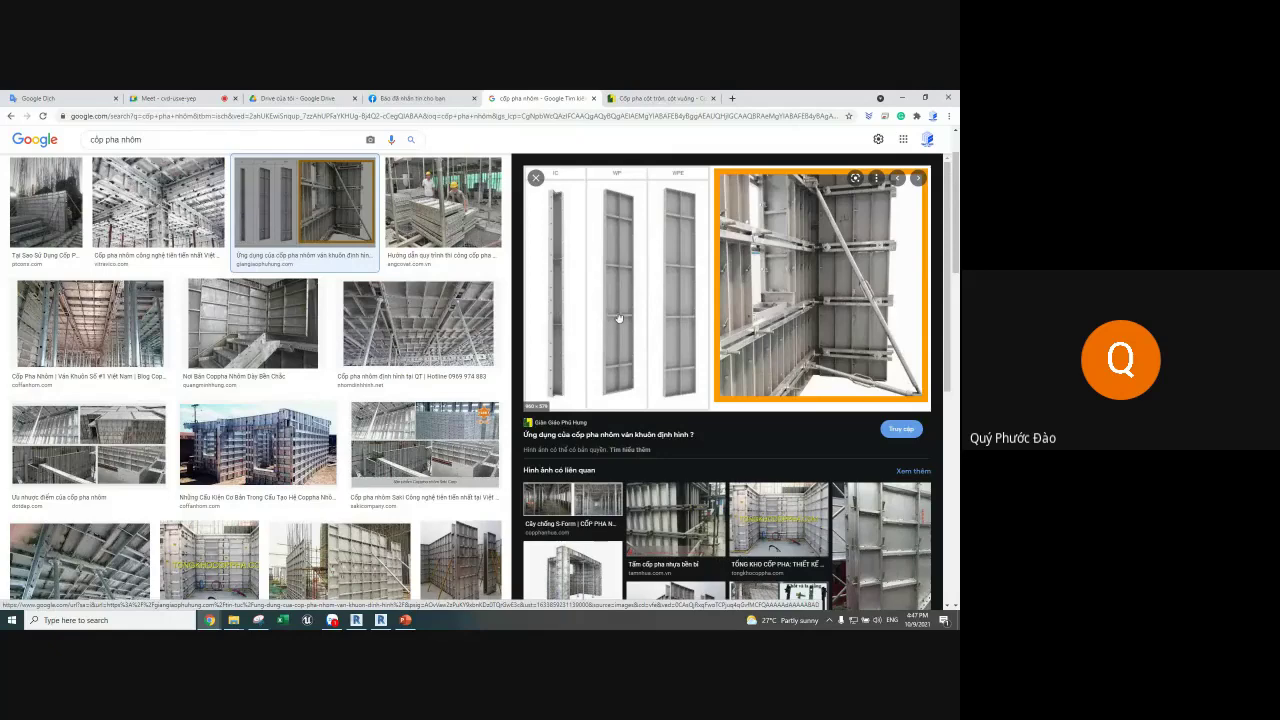
click(880, 540)
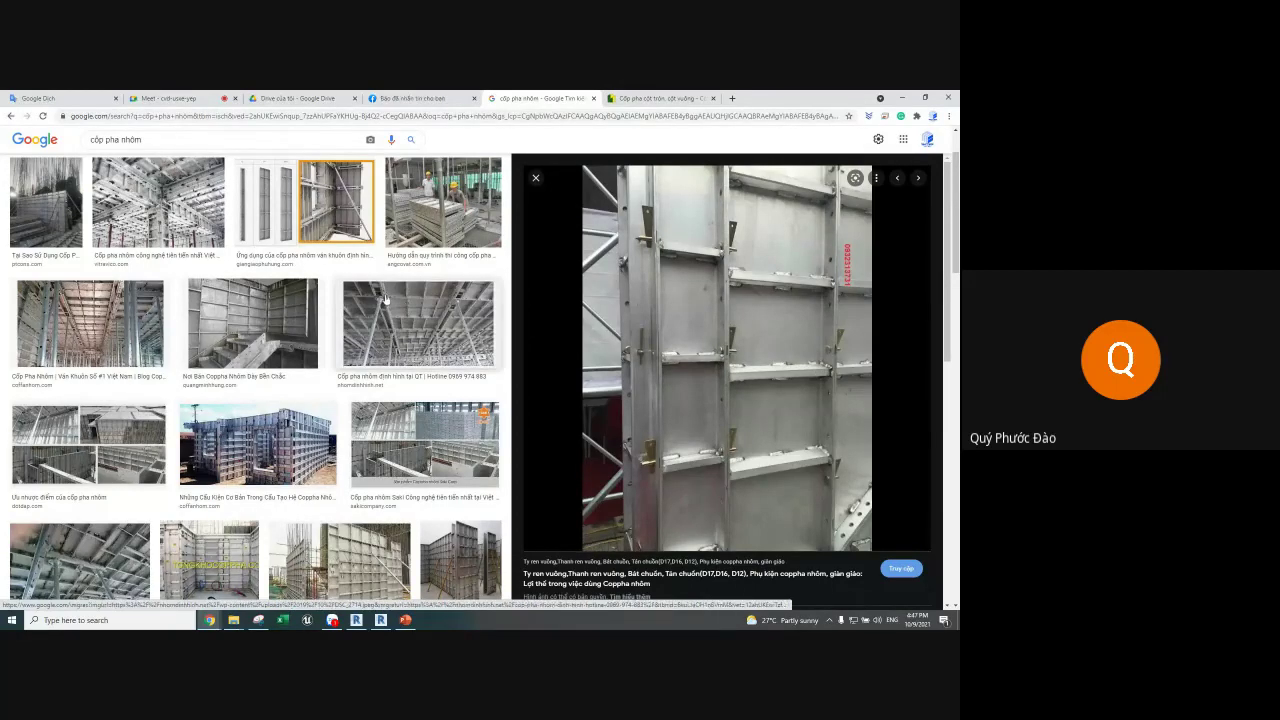
click(495, 341)
click(252, 323)
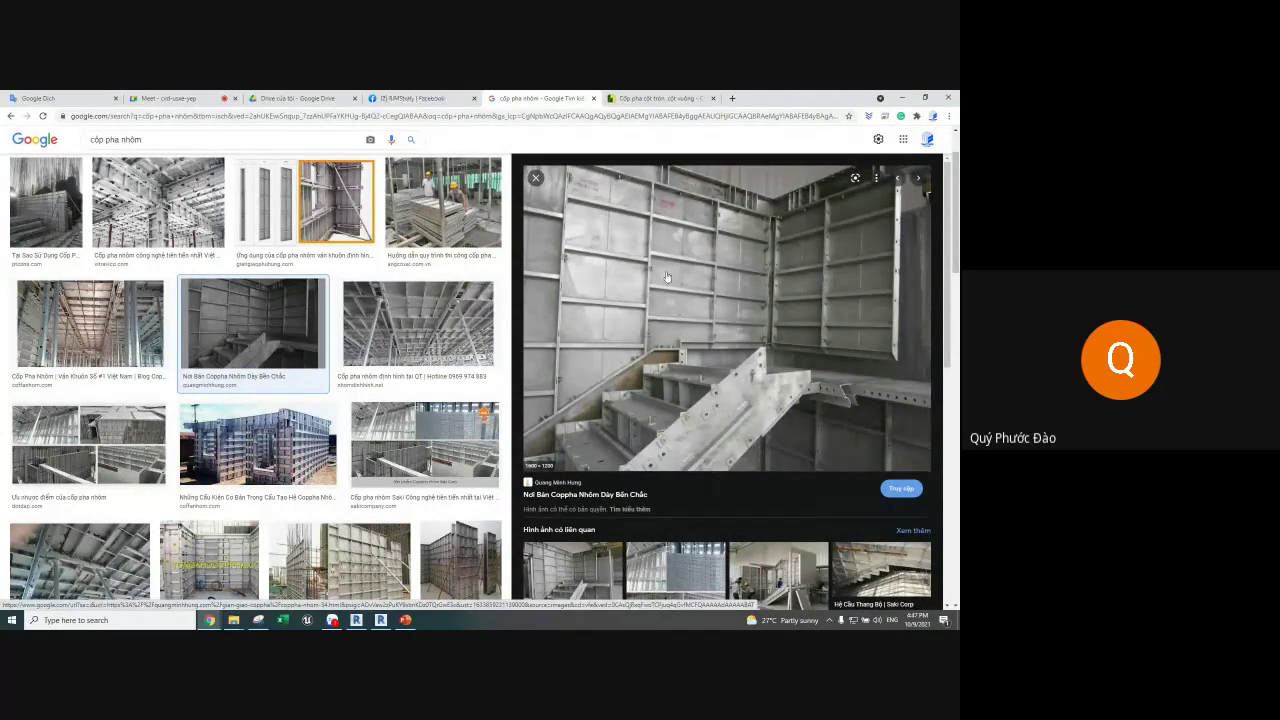
key(alt+Tab)
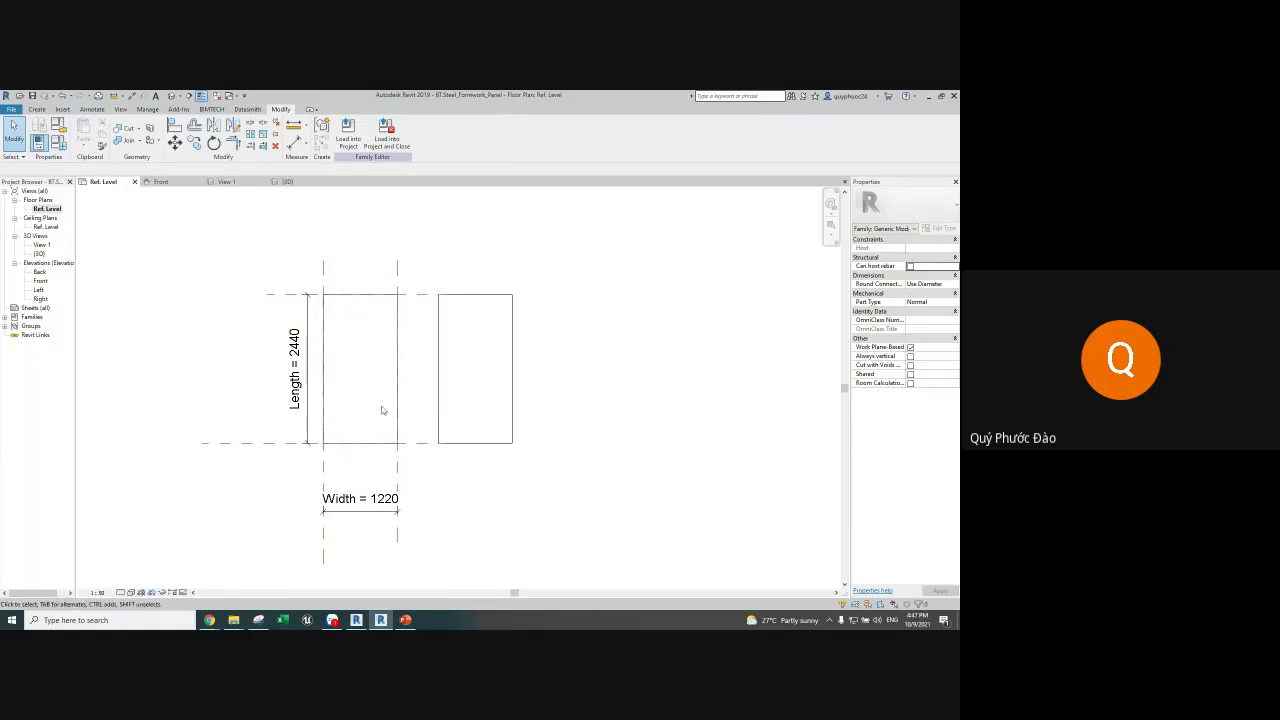
Step: Select the right-hand plate and associate its Length with the Length family parameter
click(443, 348)
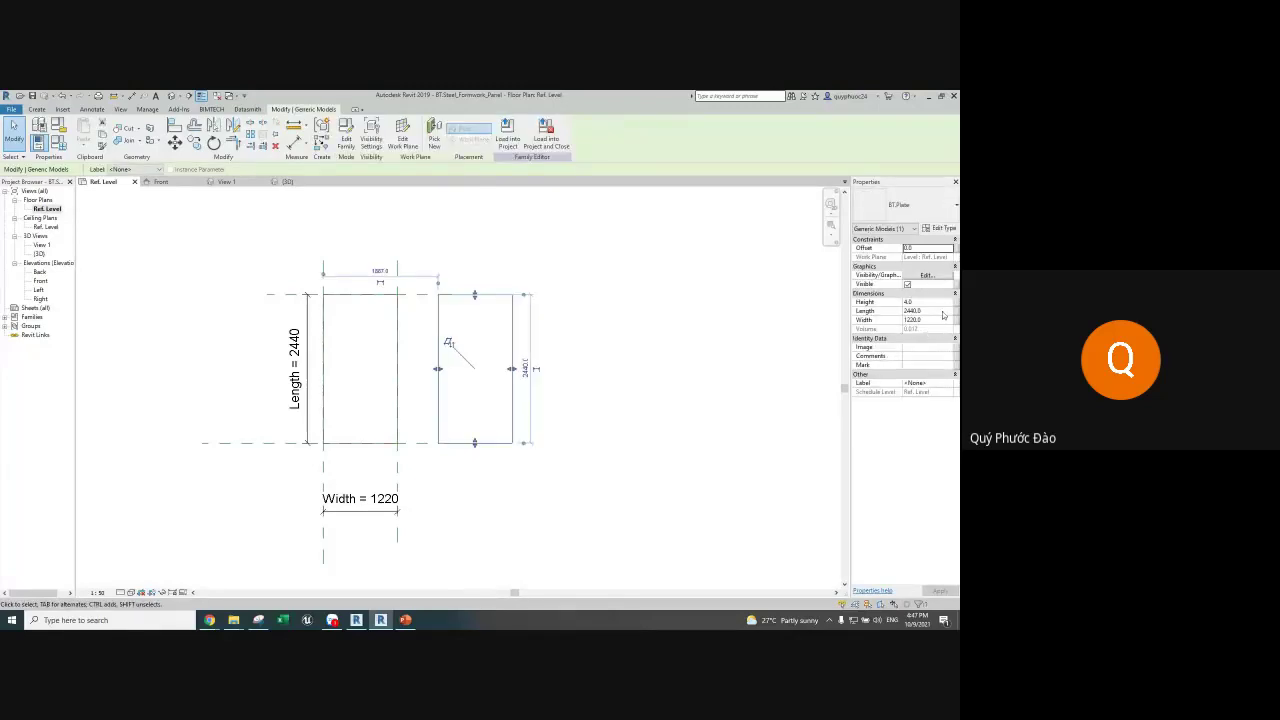
click(957, 312)
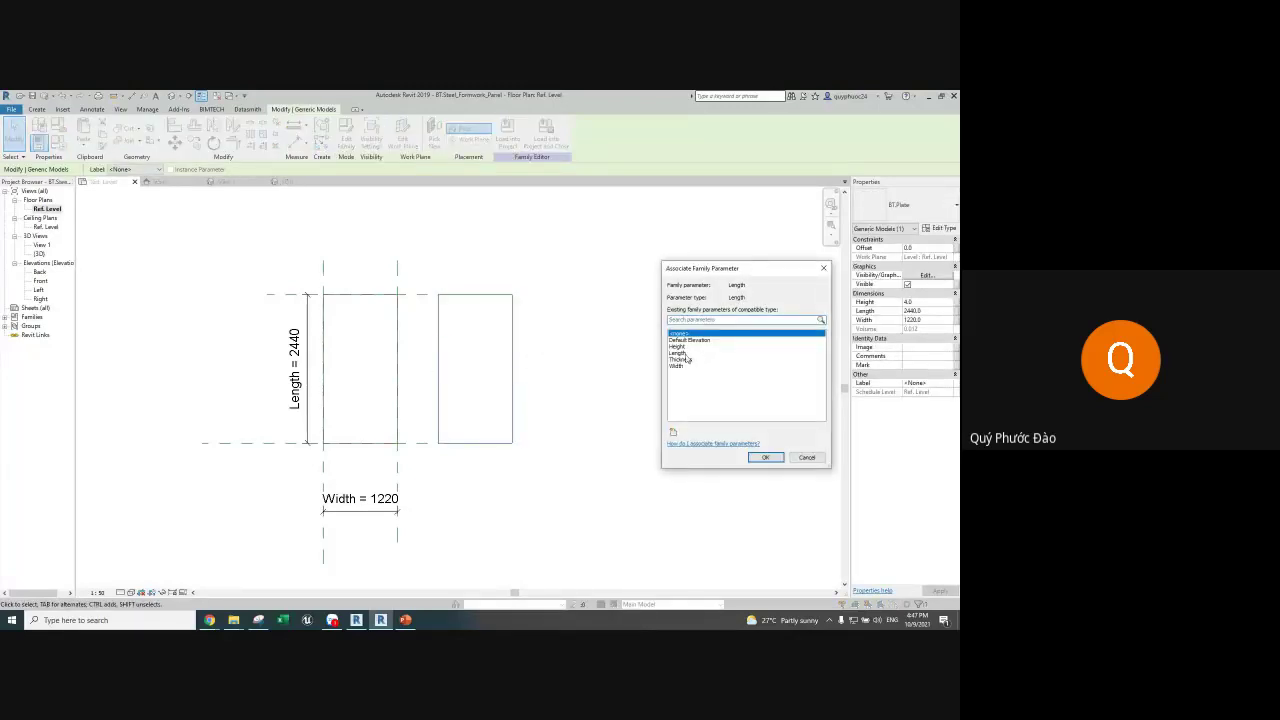
click(682, 354)
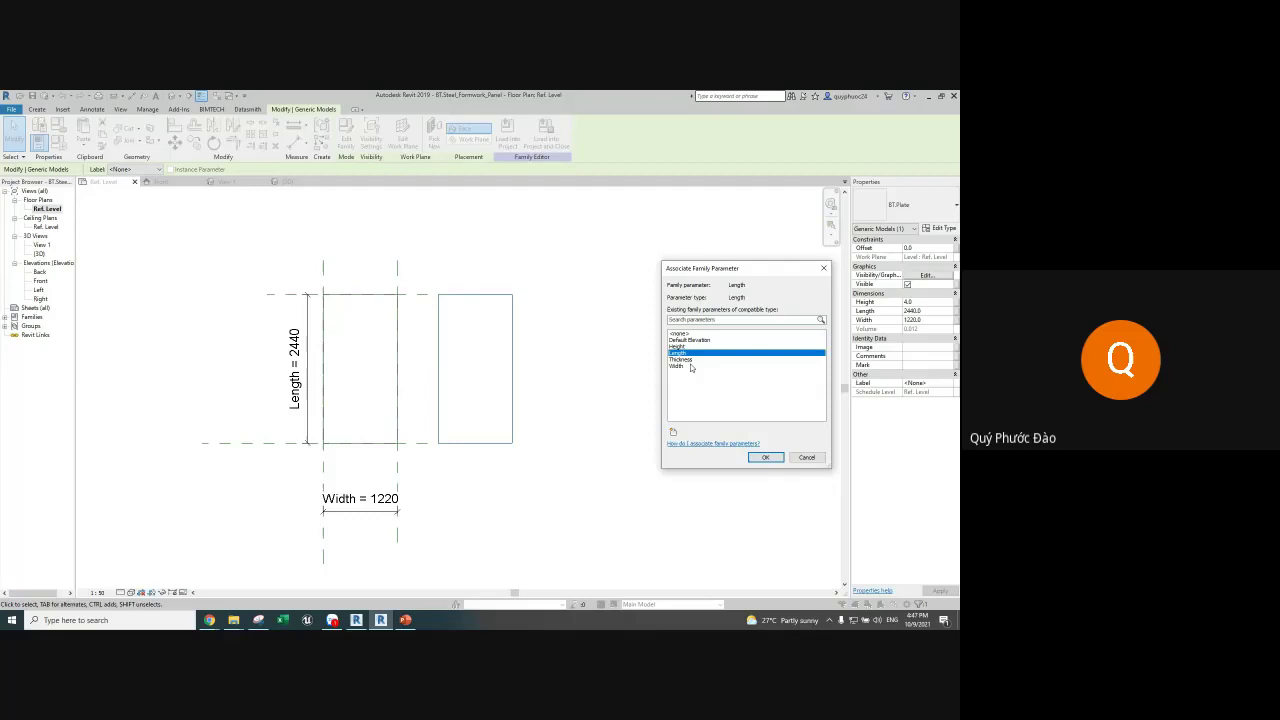
click(765, 458)
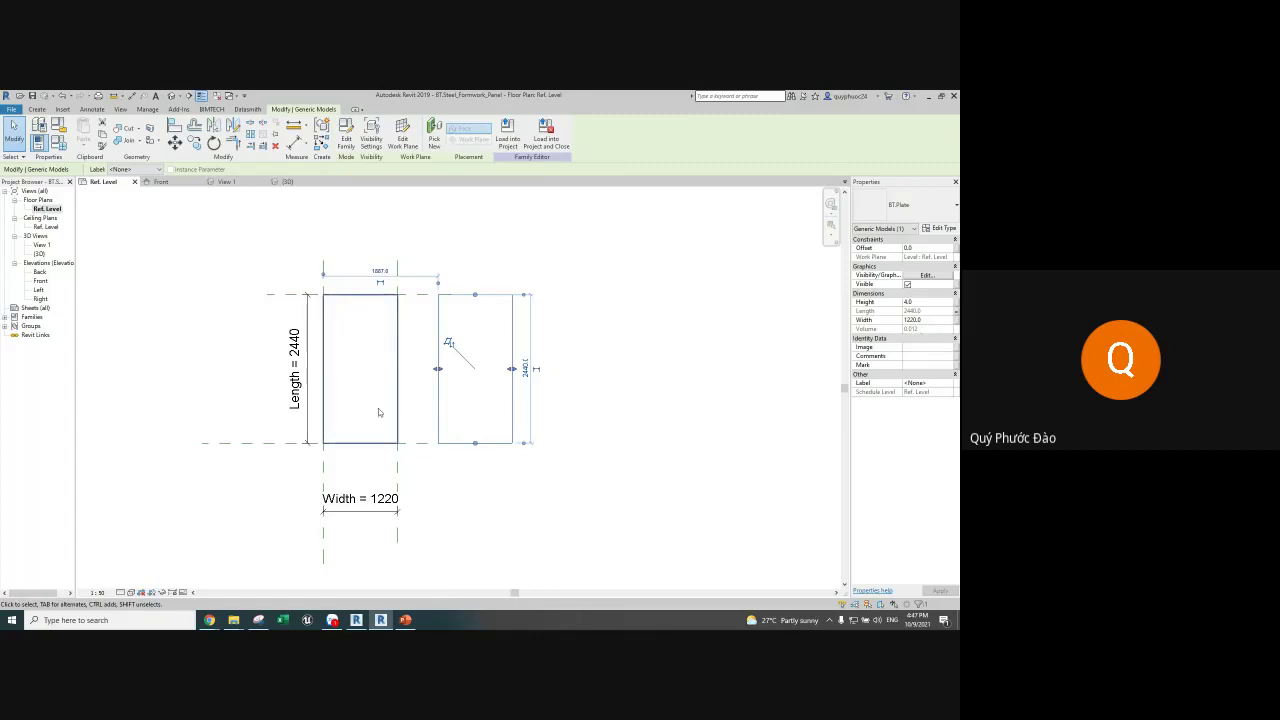
scroll(323, 423, up, 1)
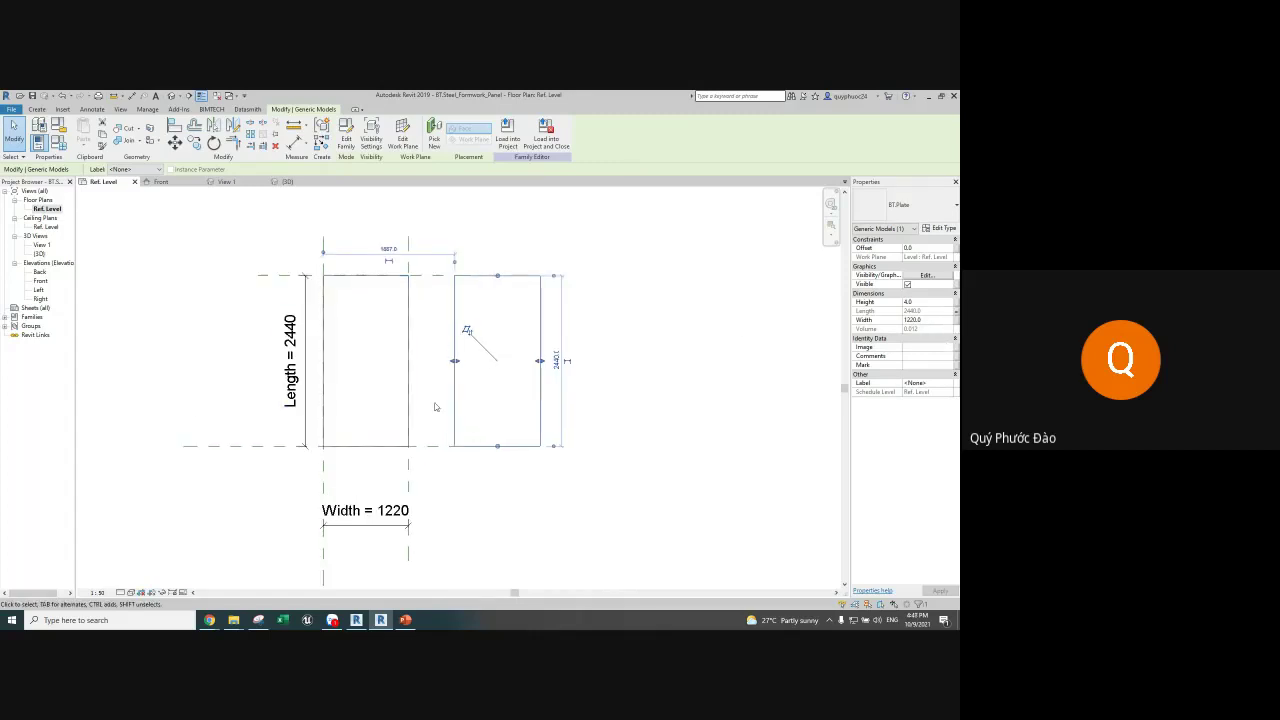
Step: Associate the plate's Width with the Thickness family parameter
click(955, 319)
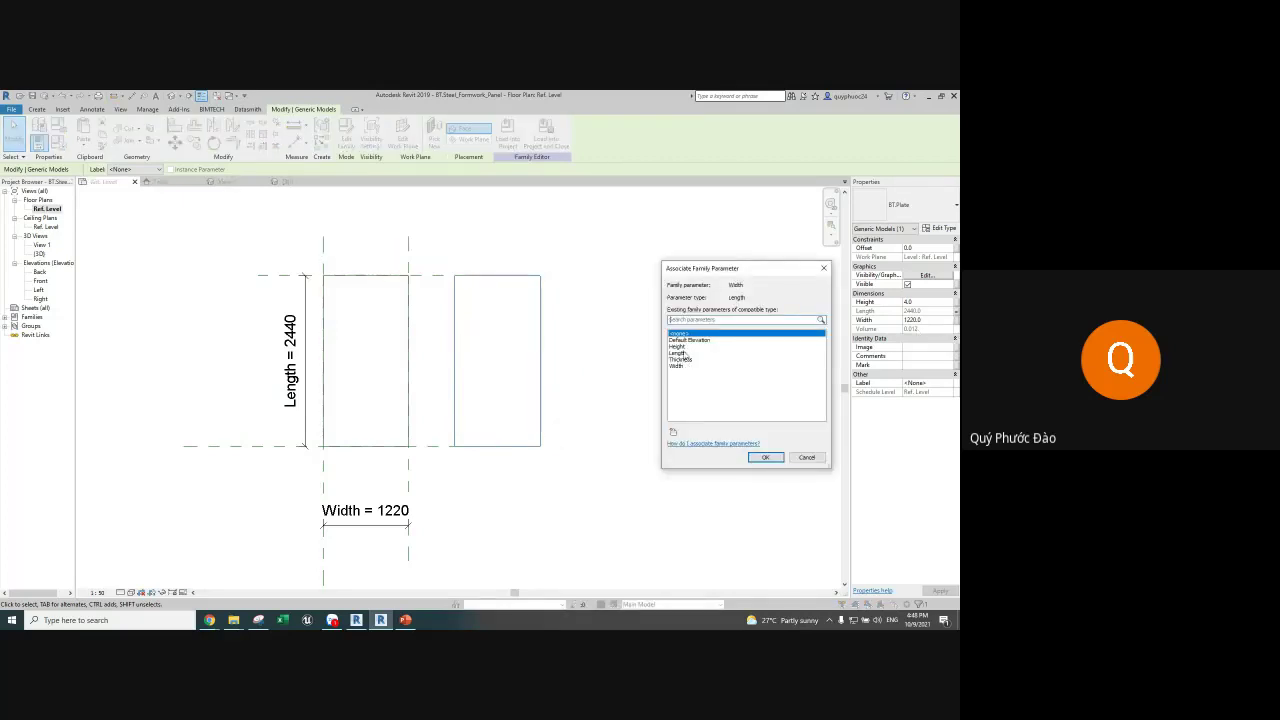
click(677, 366)
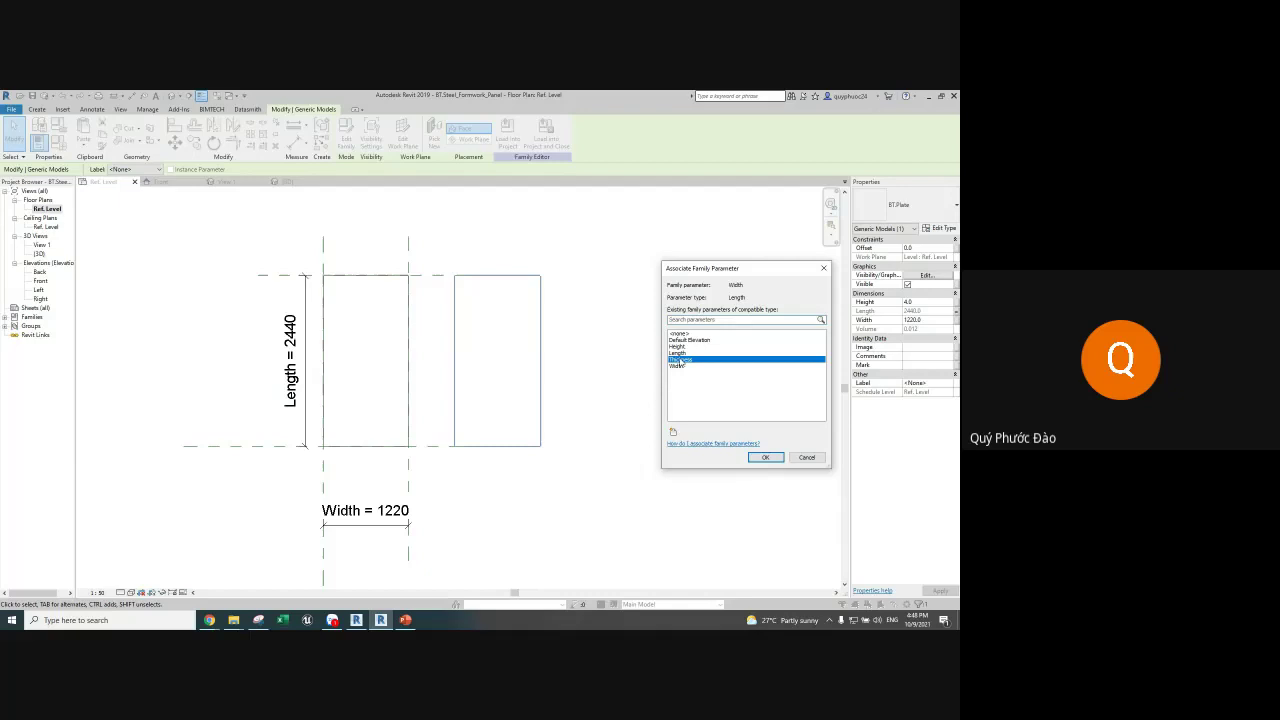
click(765, 457)
scroll(455, 376, up, 1)
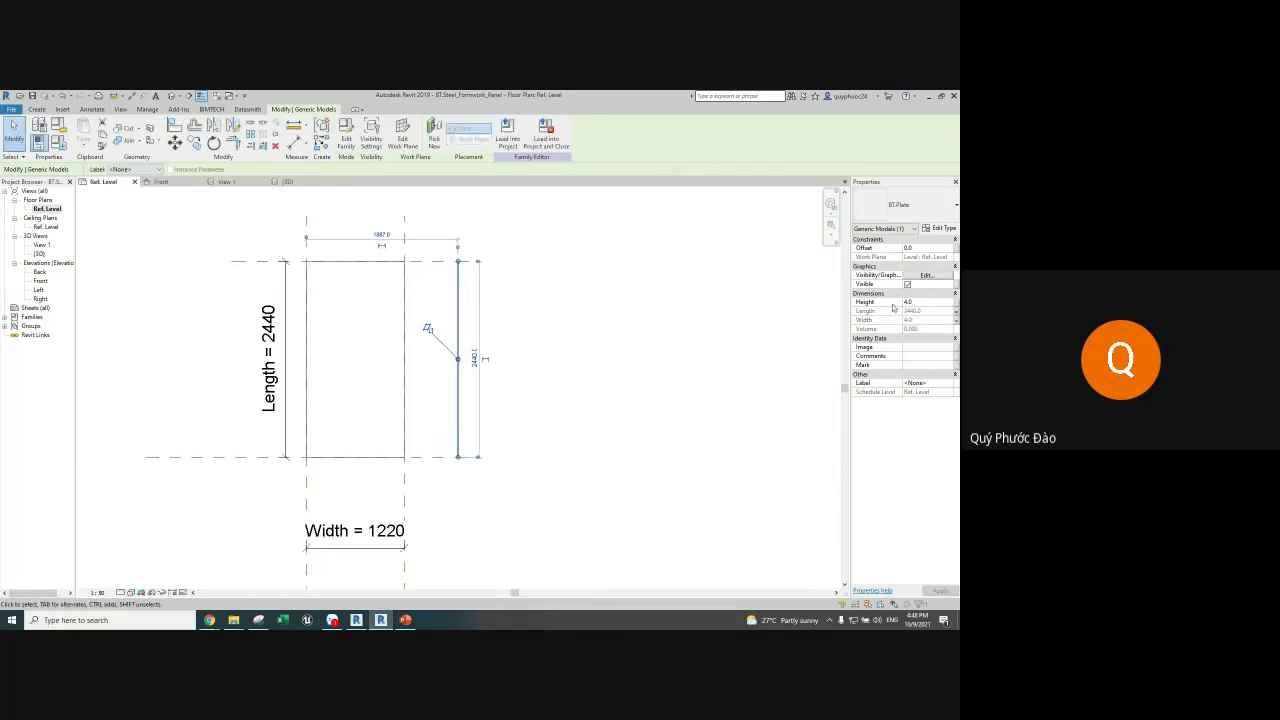
click(924, 302)
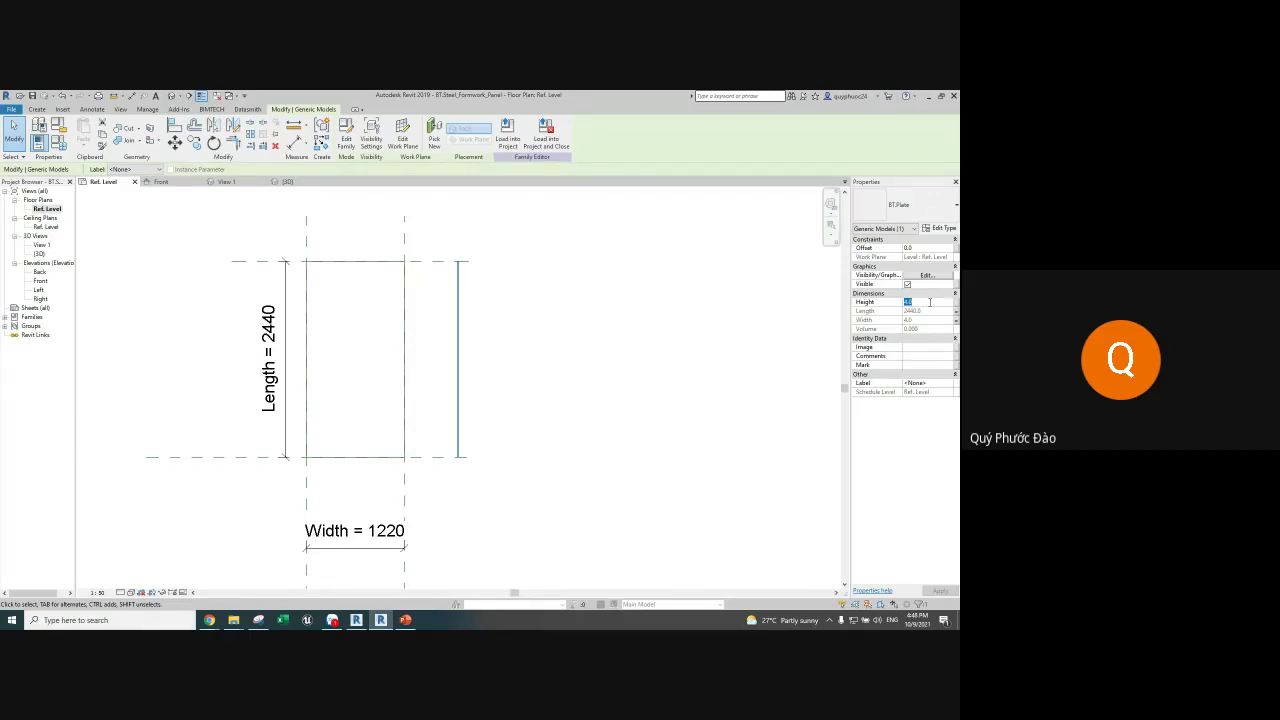
Step: Set the plate Height to 46 and start a new family parameter for it
text(46)
key(Return)
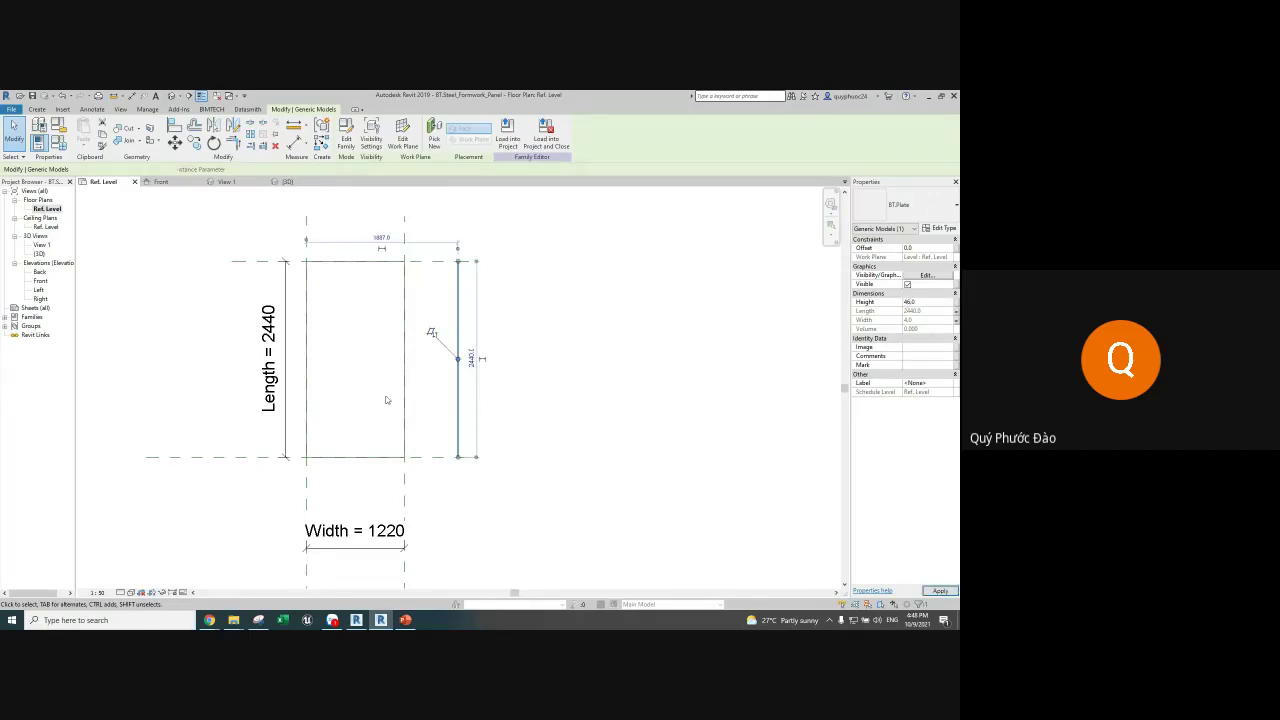
click(957, 302)
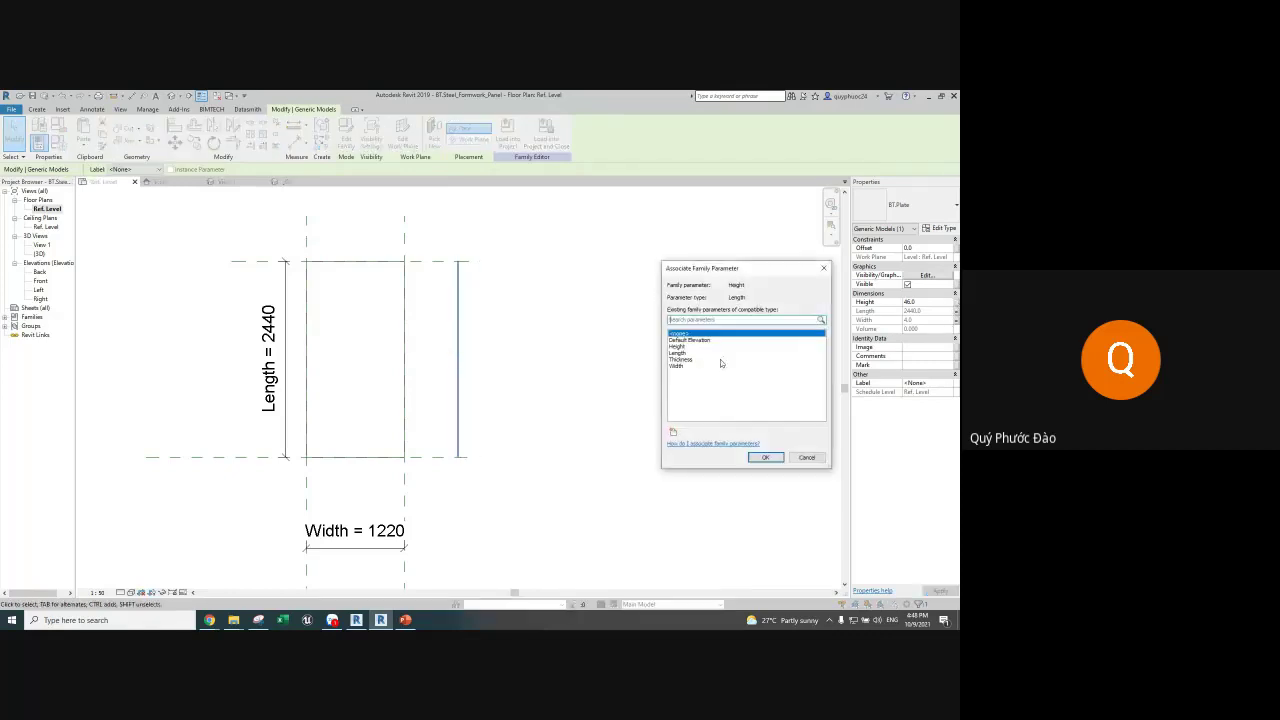
click(673, 432)
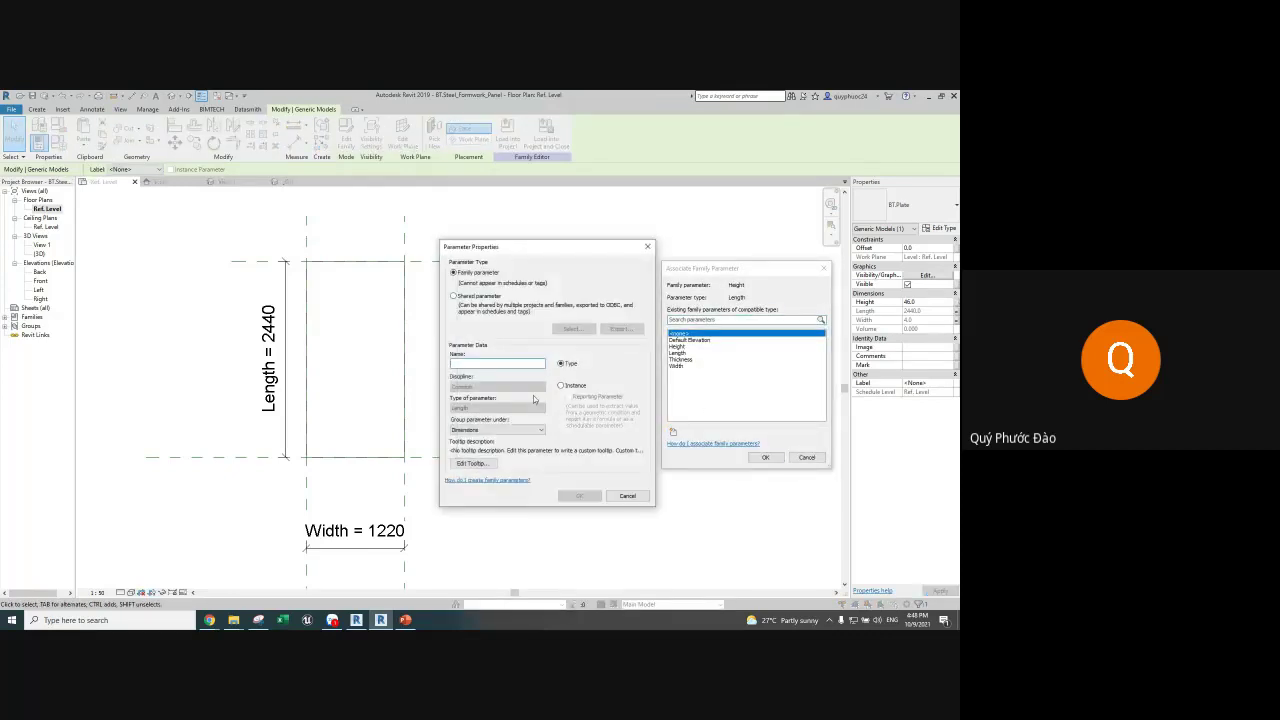
Step: Name the new parameter t and group it under Data, with Snipping Tool at hand
text(t)
click(518, 429)
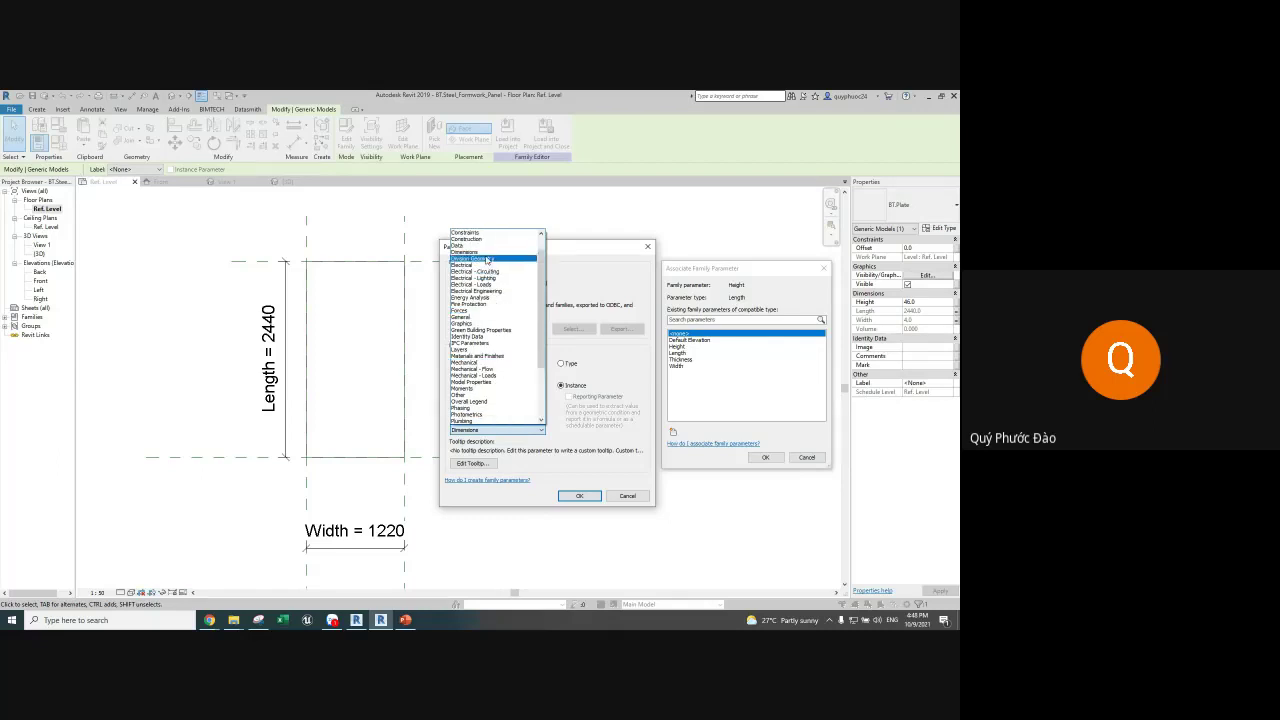
click(468, 245)
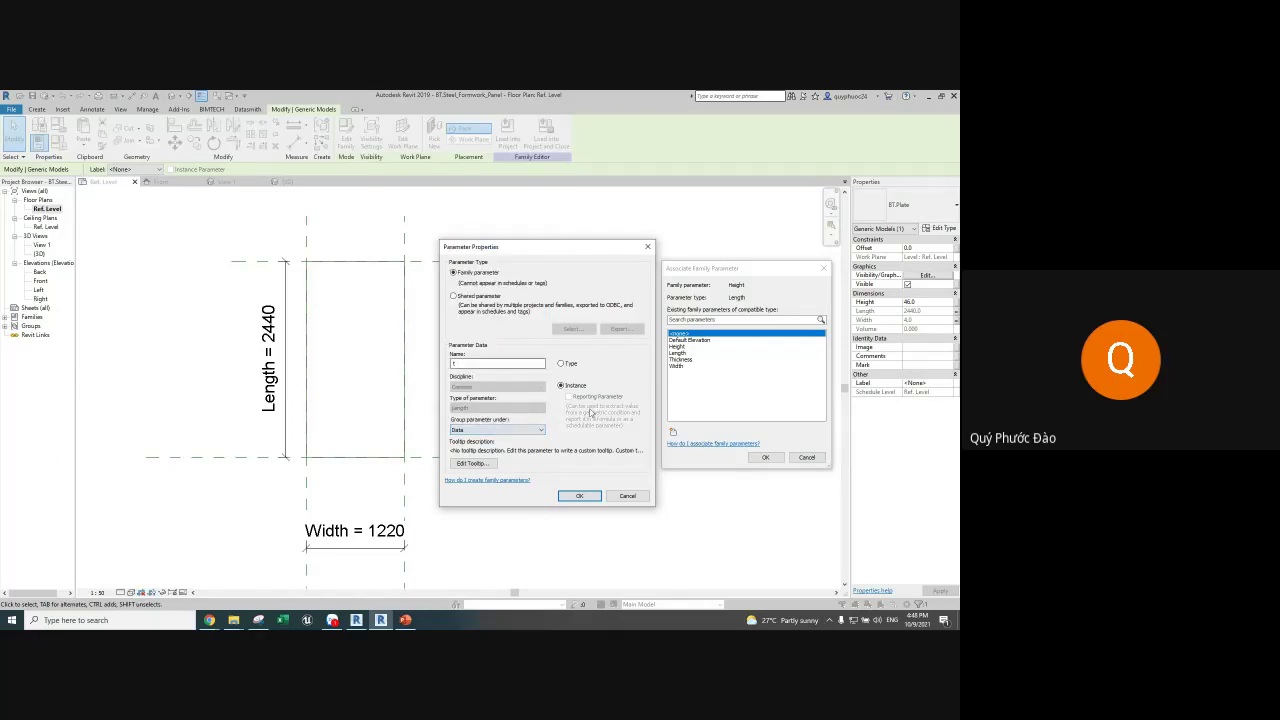
click(258, 620)
click(140, 127)
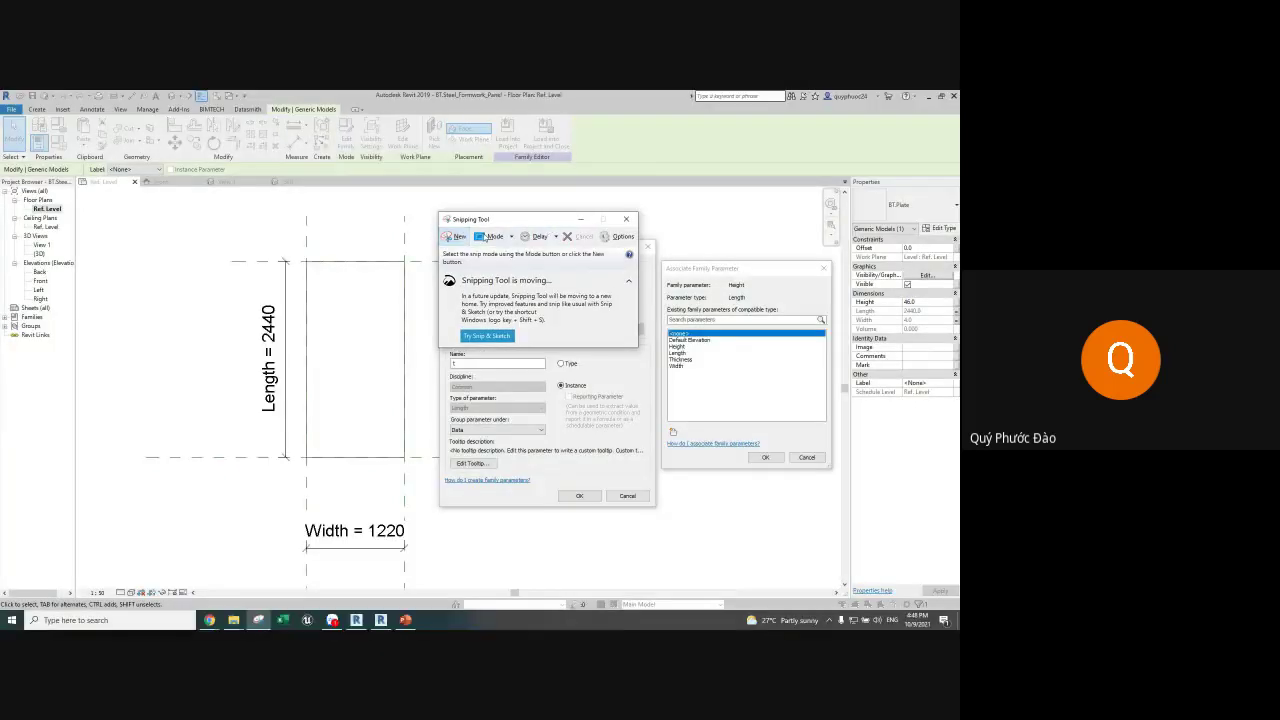
Step: Snip the Revit screen showing the open parameter dialogs
drag(480, 219, 252, 319)
drag(521, 250, 512, 353)
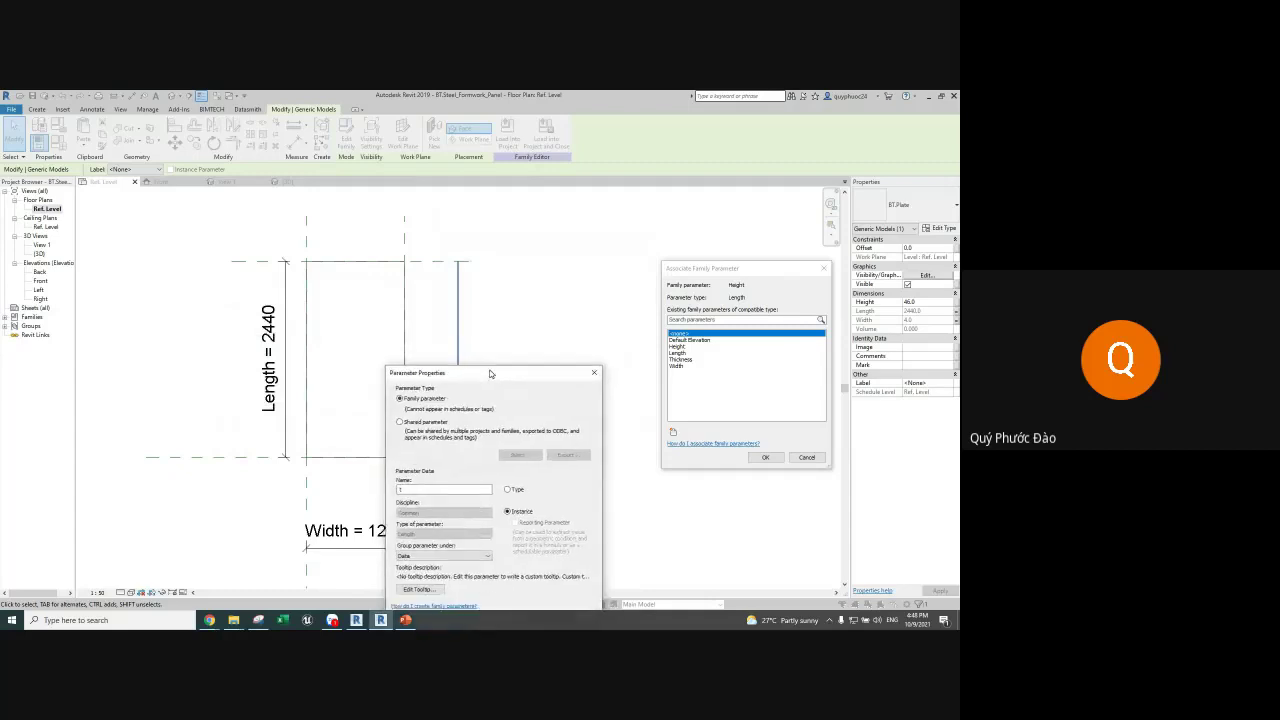
click(258, 620)
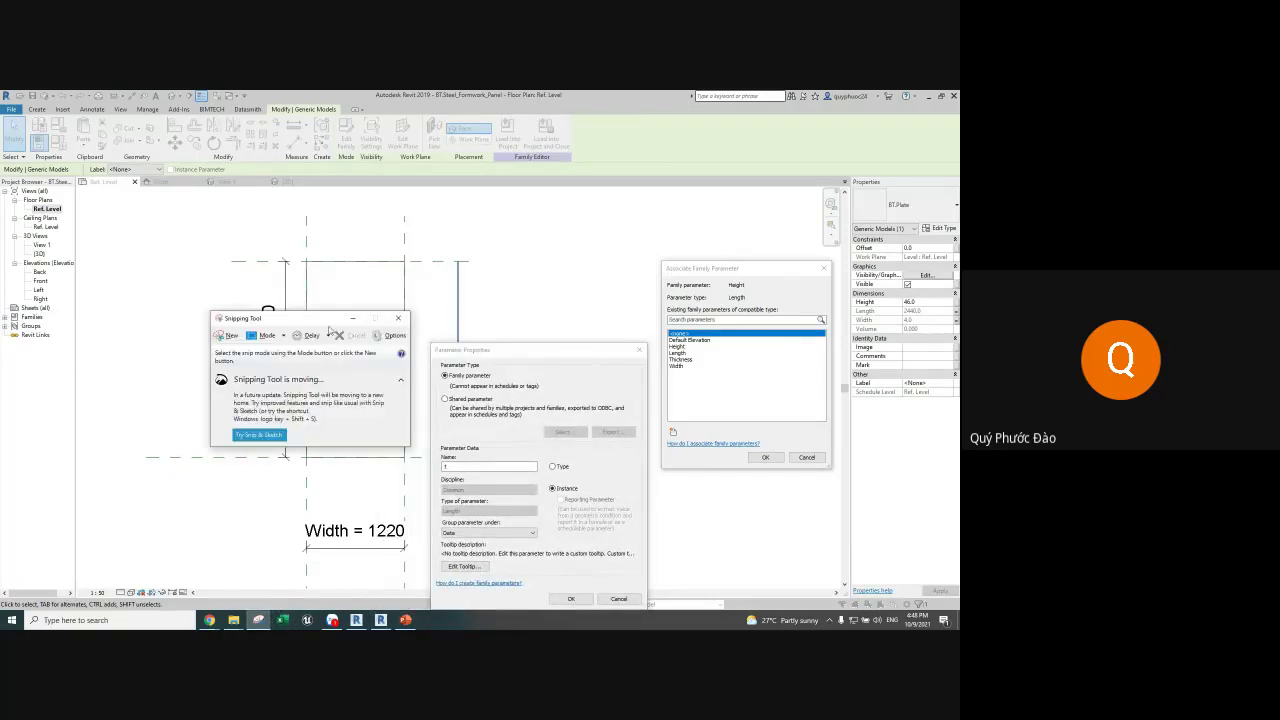
click(310, 335)
click(310, 354)
click(228, 335)
drag(420, 234, 959, 628)
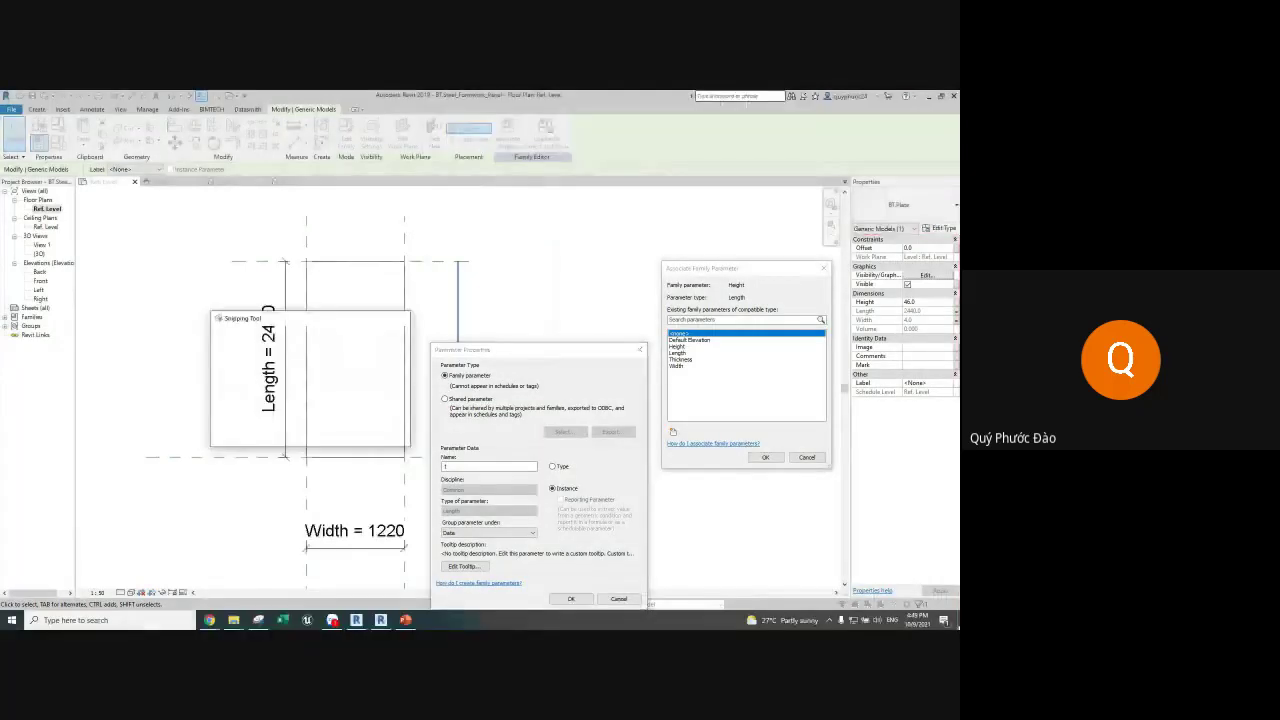
Step: Circle the Length, Height, Family parameter, Name and Instance settings in red
mouse_move(400, 209)
mouse_down()
mouse_move(387, 262)
mouse_move(405, 212)
mouse_up()
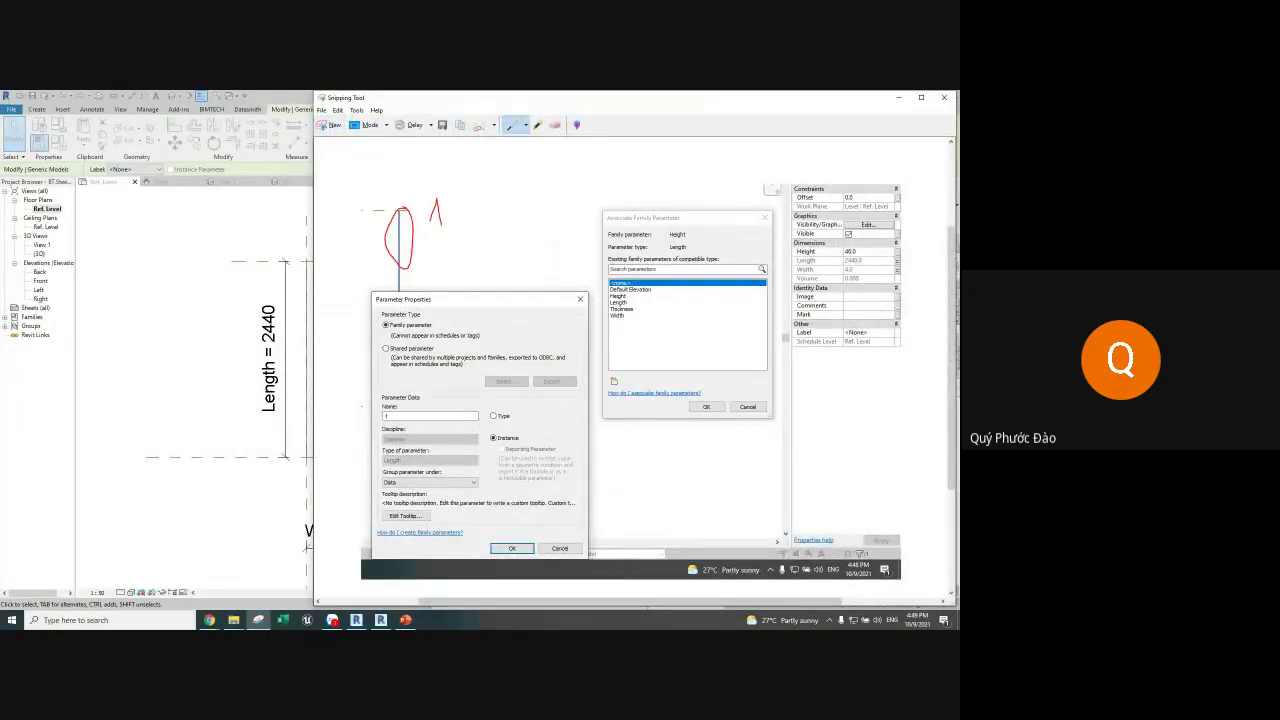
mouse_move(904, 258)
mouse_down()
mouse_move(756, 300)
mouse_move(627, 302)
mouse_move(636, 307)
mouse_up()
mouse_move(898, 268)
mouse_down()
mouse_move(800, 345)
mouse_move(590, 318)
mouse_move(606, 312)
mouse_up()
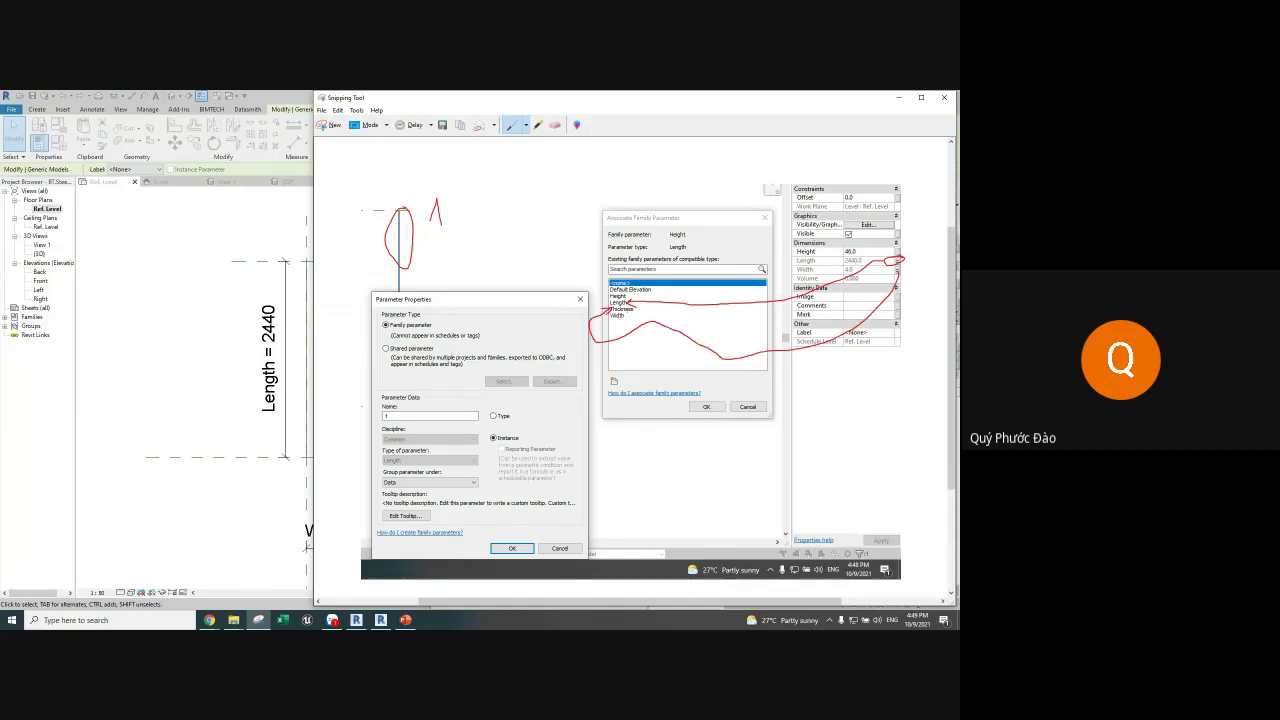
mouse_move(896, 246)
mouse_down()
mouse_move(780, 231)
mouse_move(742, 272)
mouse_move(668, 412)
mouse_move(614, 384)
mouse_move(626, 406)
mouse_move(626, 392)
mouse_up()
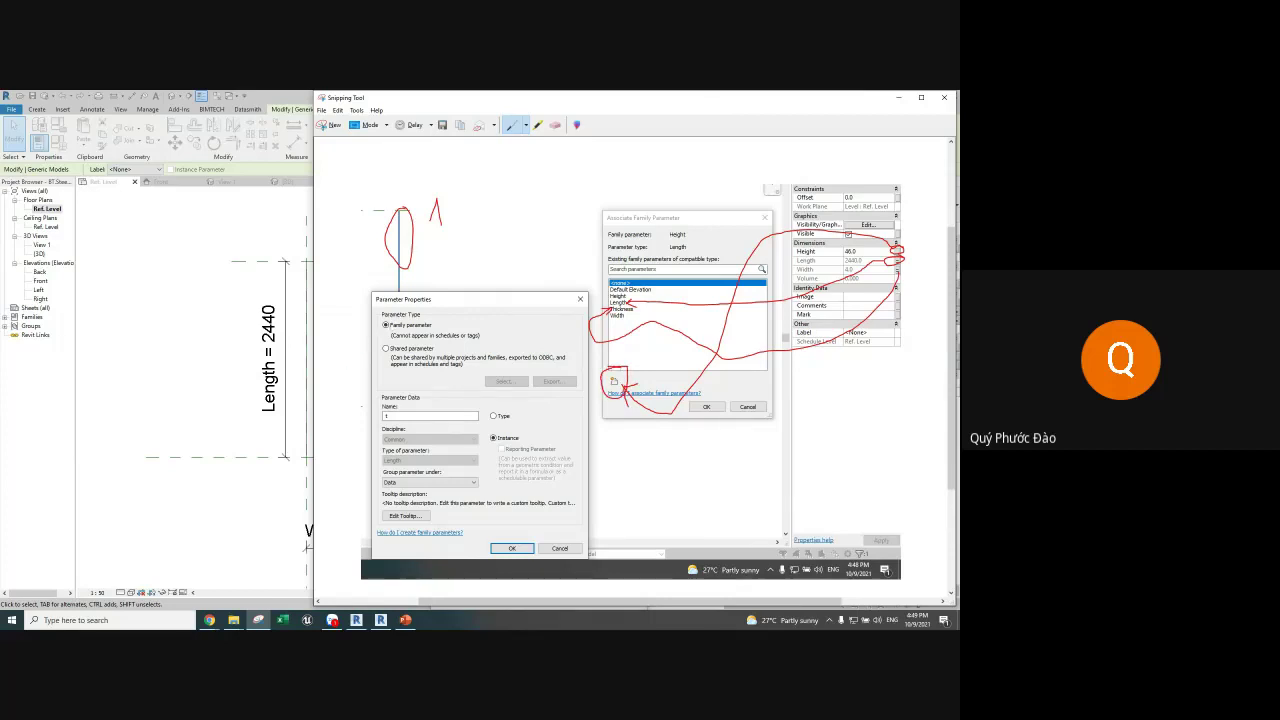
mouse_move(392, 314)
mouse_down()
mouse_move(372, 340)
mouse_move(398, 318)
mouse_up()
drag(410, 406, 388, 402)
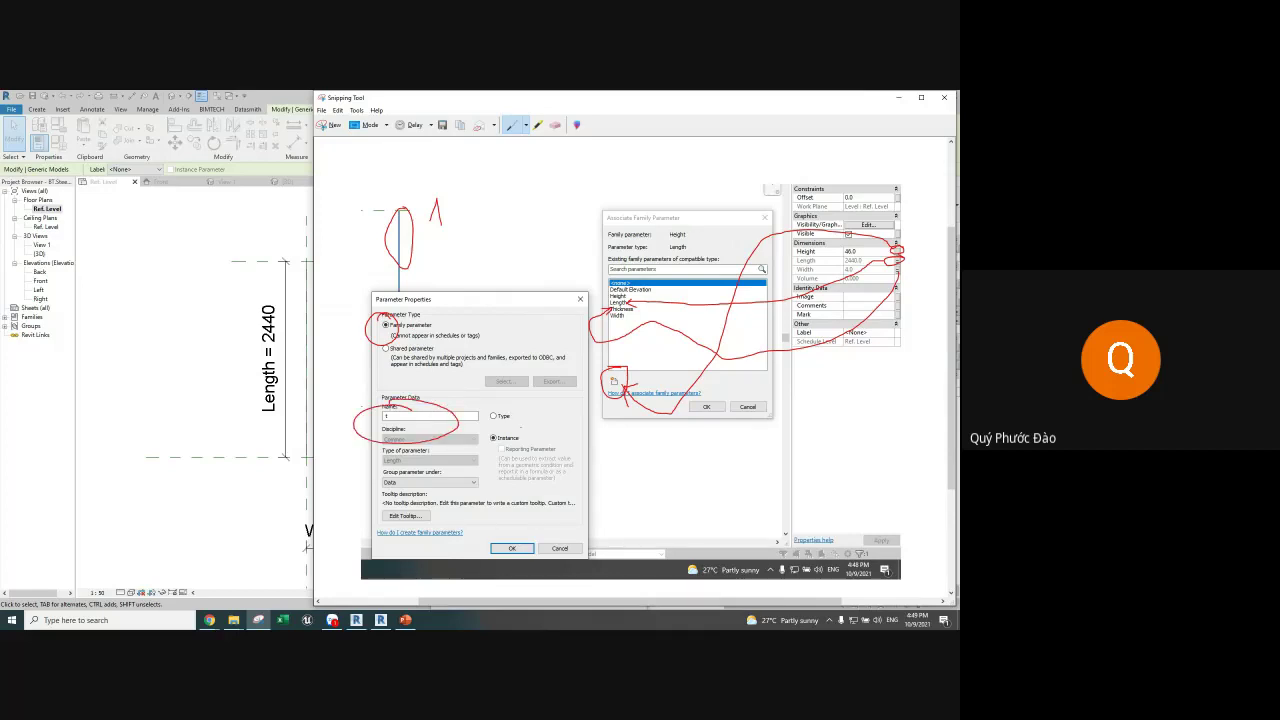
drag(528, 425, 486, 420)
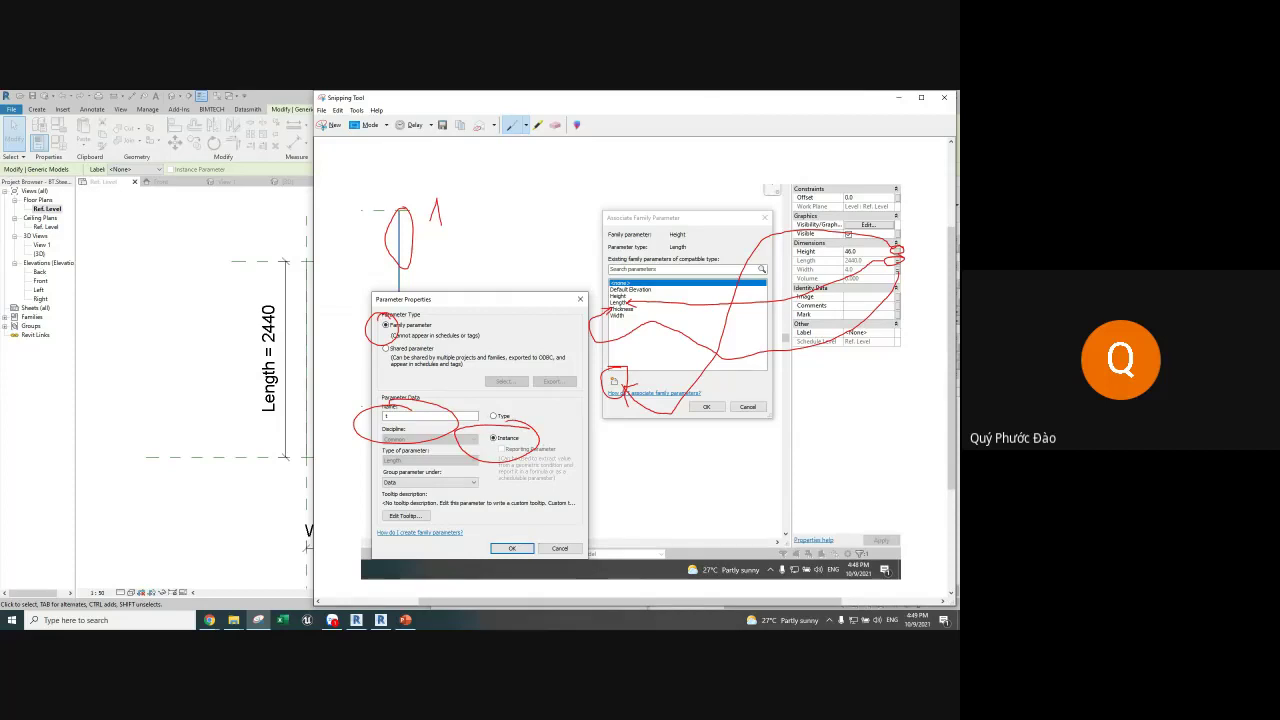
drag(538, 541, 534, 548)
Step: Paste the marked-up snip into the Zalo group chat, send it, and return to Revit
click(332, 620)
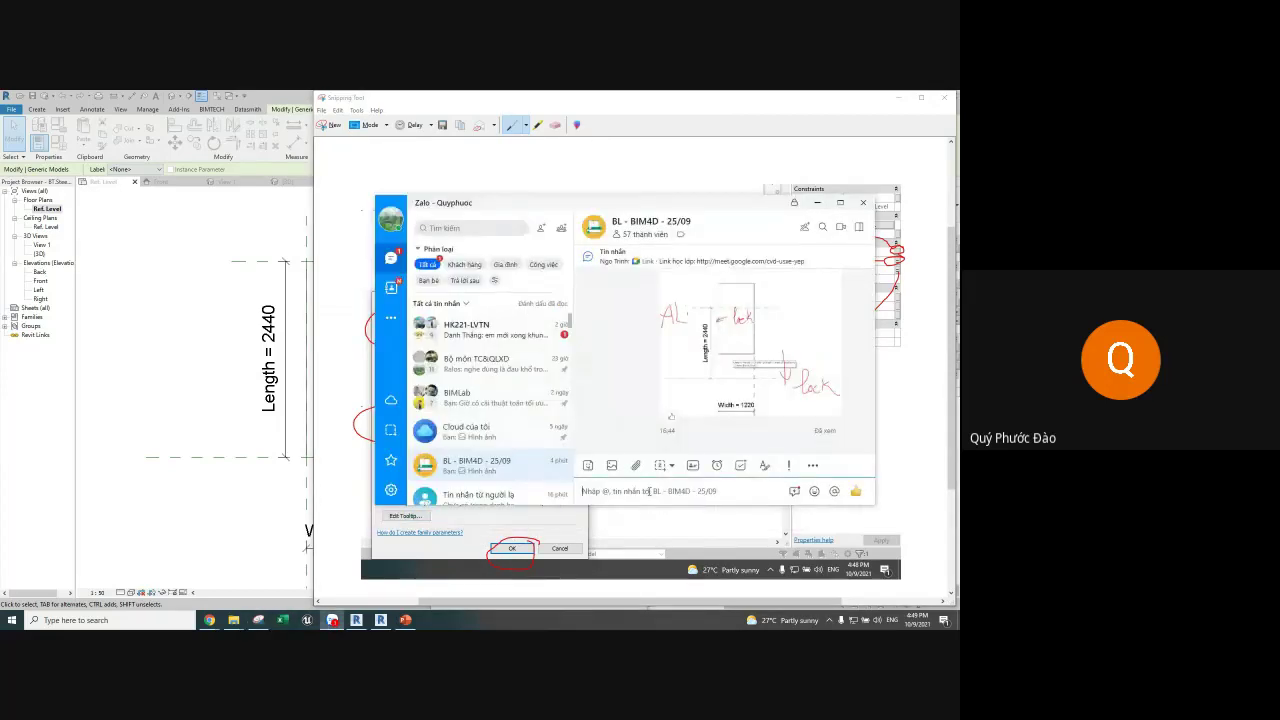
key(ctrl+v)
key(Return)
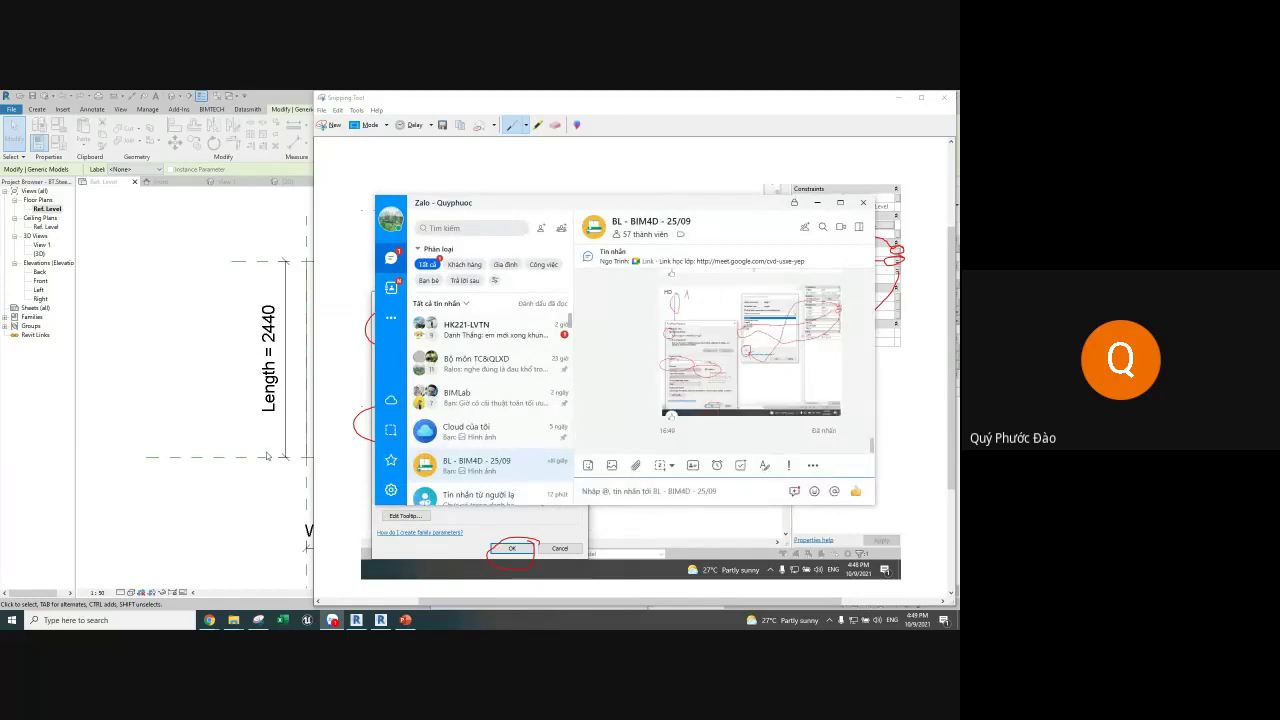
click(267, 456)
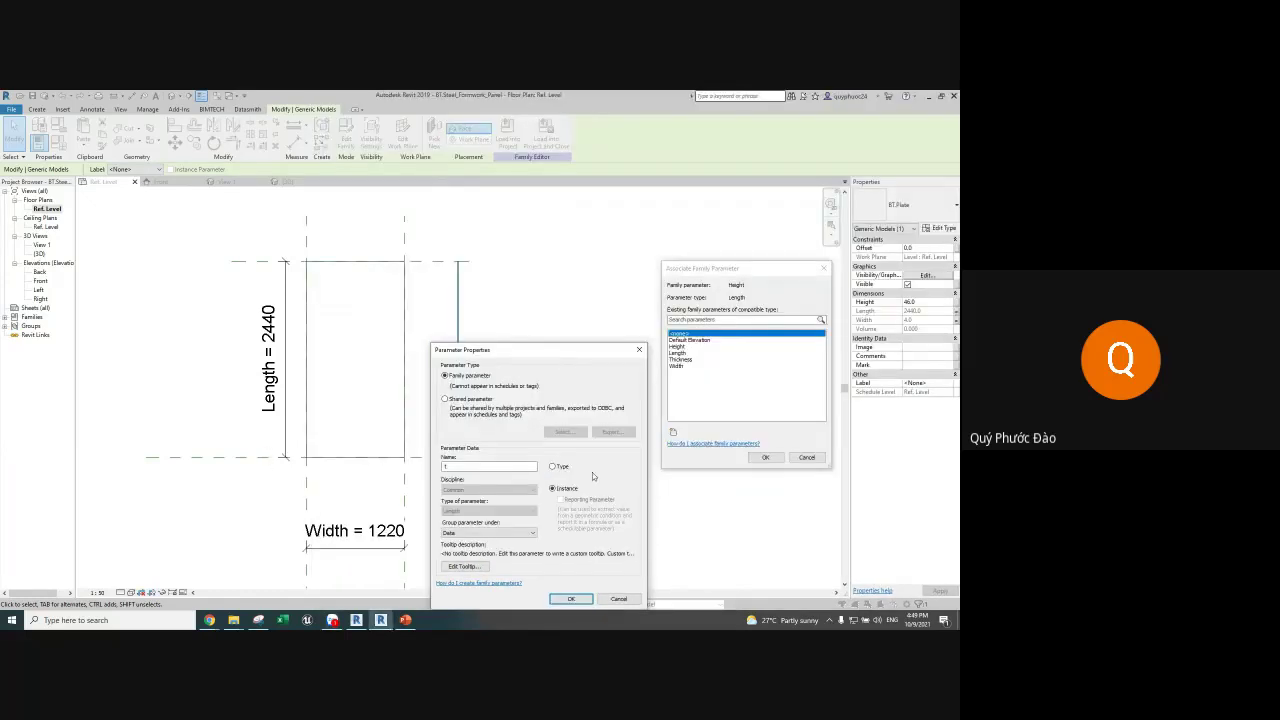
Step: Accept parameter t, then in Family Types set Height to 50 and t = Height - Thickness
click(565, 599)
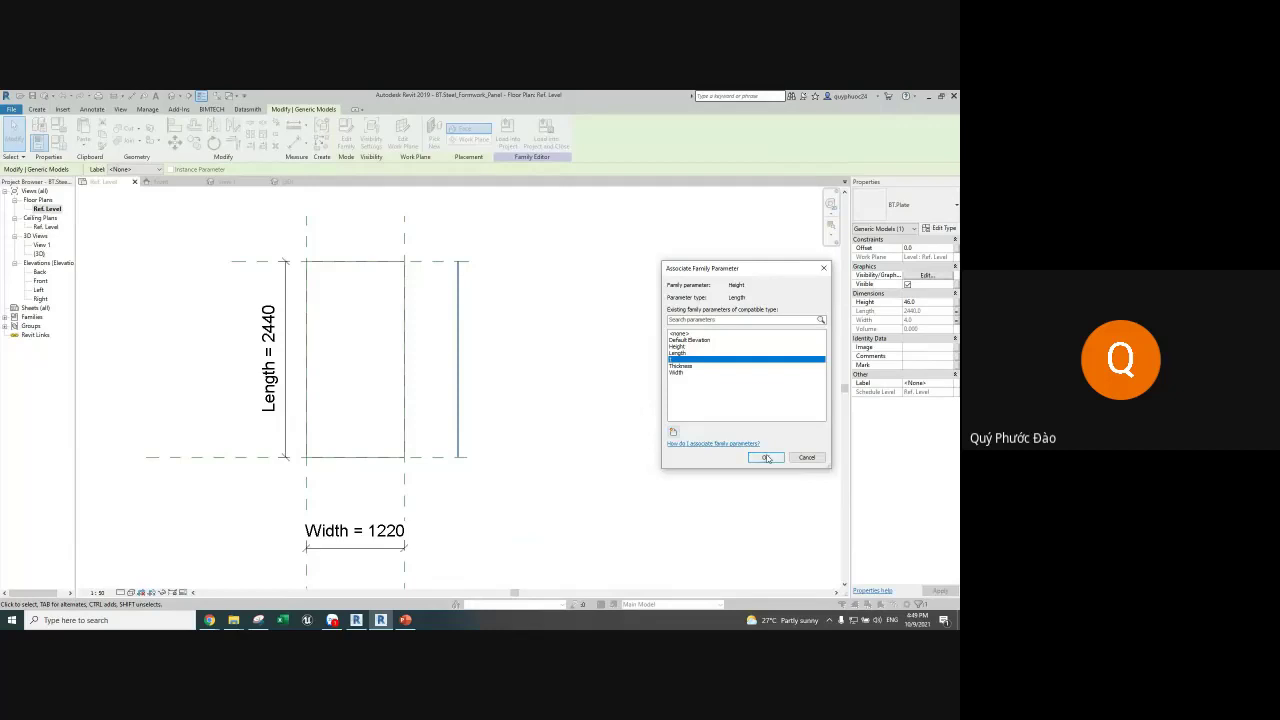
click(752, 458)
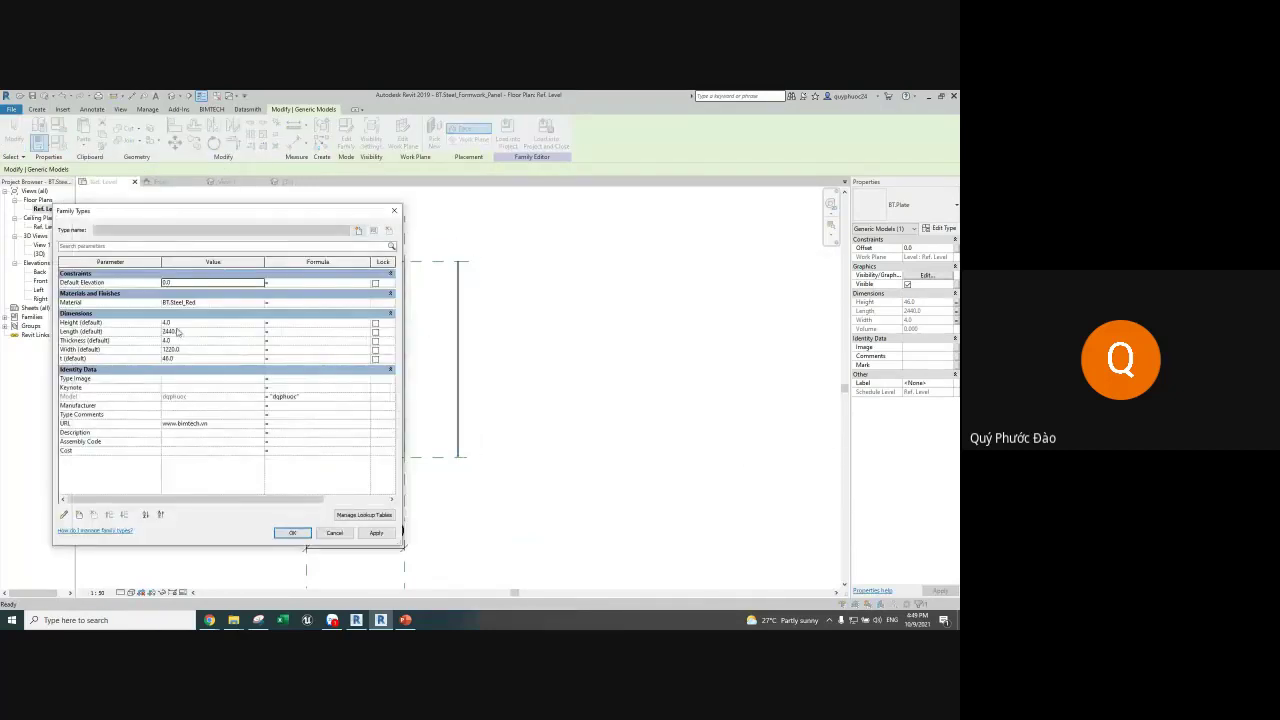
click(189, 324)
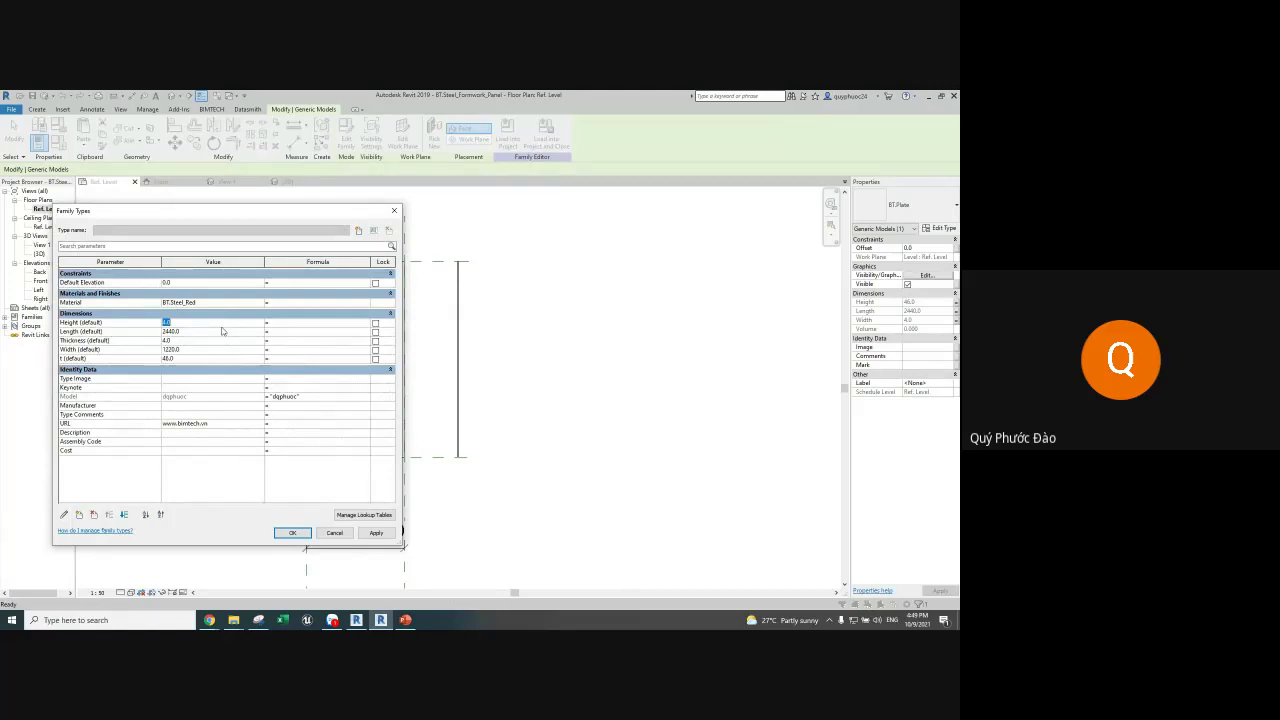
text(1)
click(292, 362)
text(Height-Thi)
text(c)
text(kness)
click(292, 532)
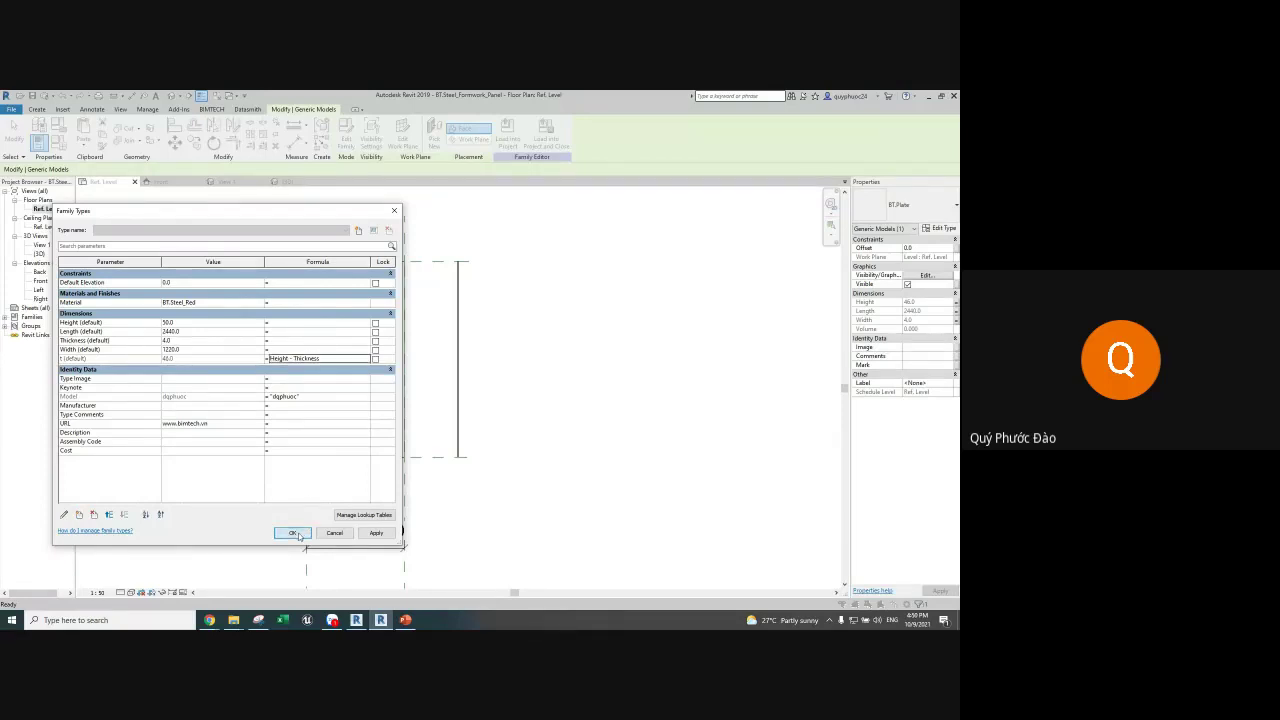
Step: Align the thin element to the plate's left edge in the Ref. Level plan using AL
click(171, 96)
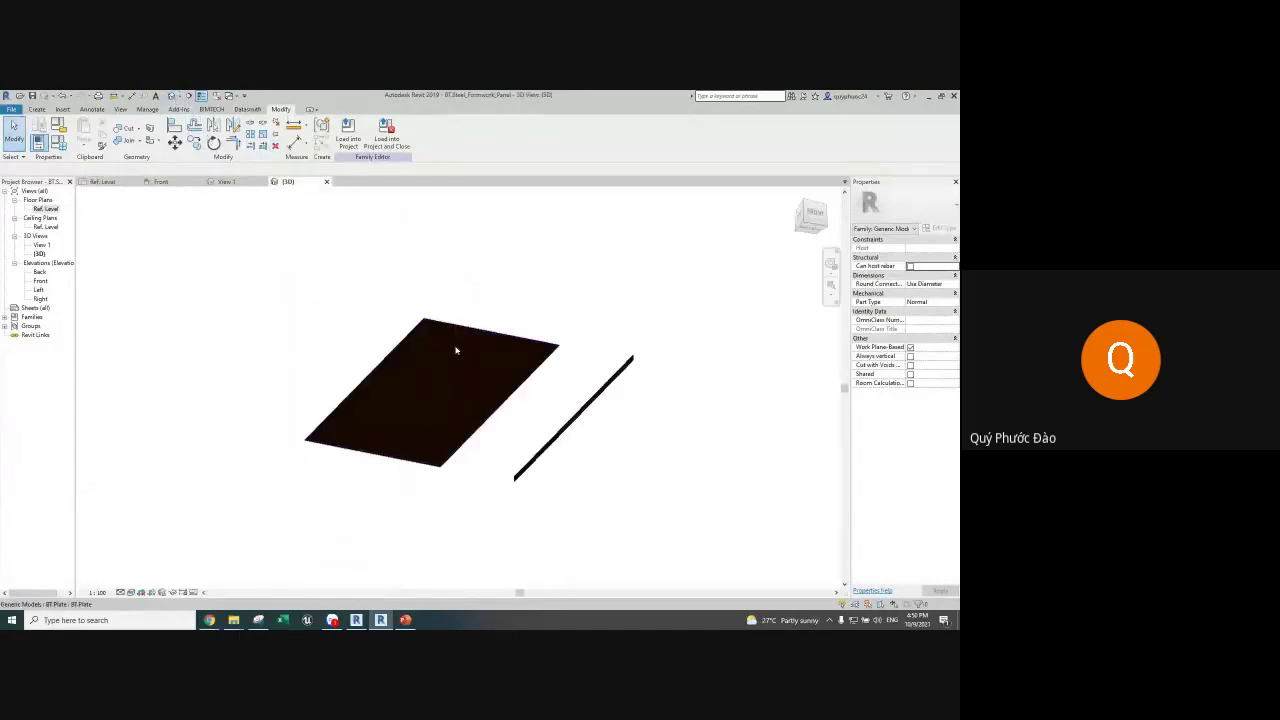
mouse_move(457, 349)
shift+middle_down()
mouse_move(620, 320)
mouse_move(399, 314)
mouse_move(566, 322)
mouse_move(598, 226)
mouse_move(611, 420)
mouse_move(637, 437)
mouse_move(621, 422)
shift+middle_up()
click(594, 352)
click(621, 422)
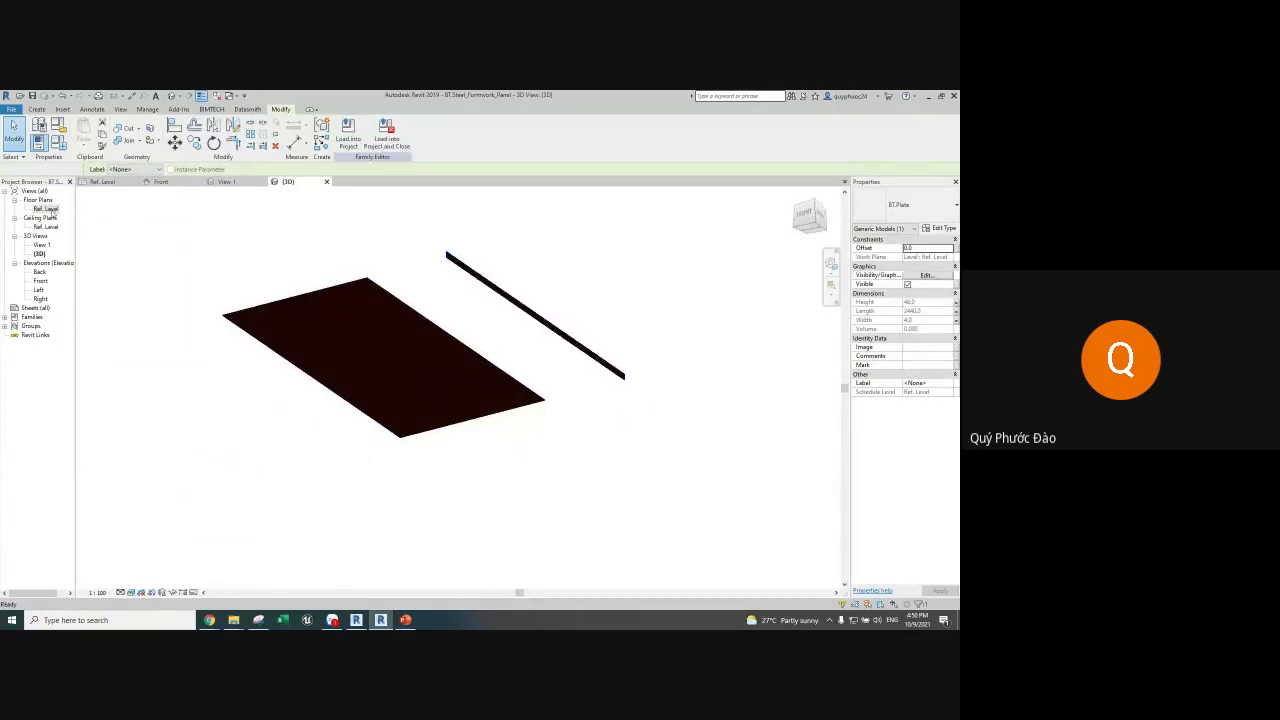
key(ctrl+Tab)
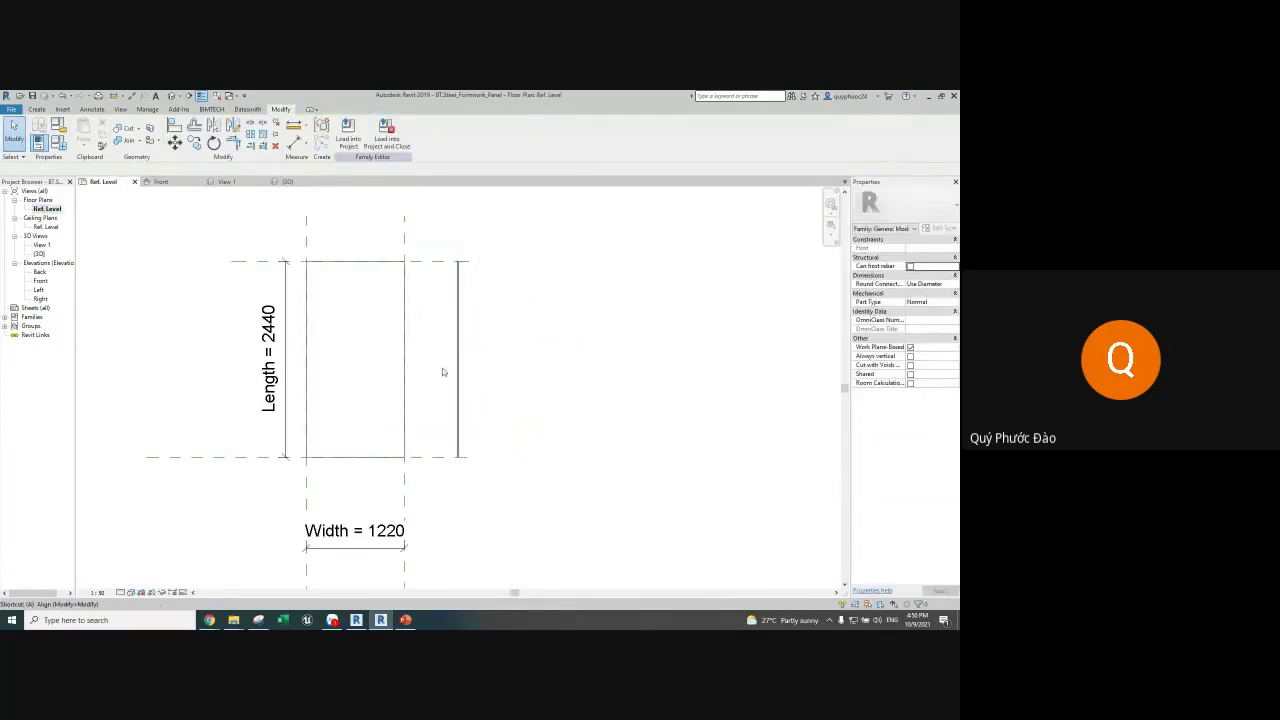
key(a)
key(l)
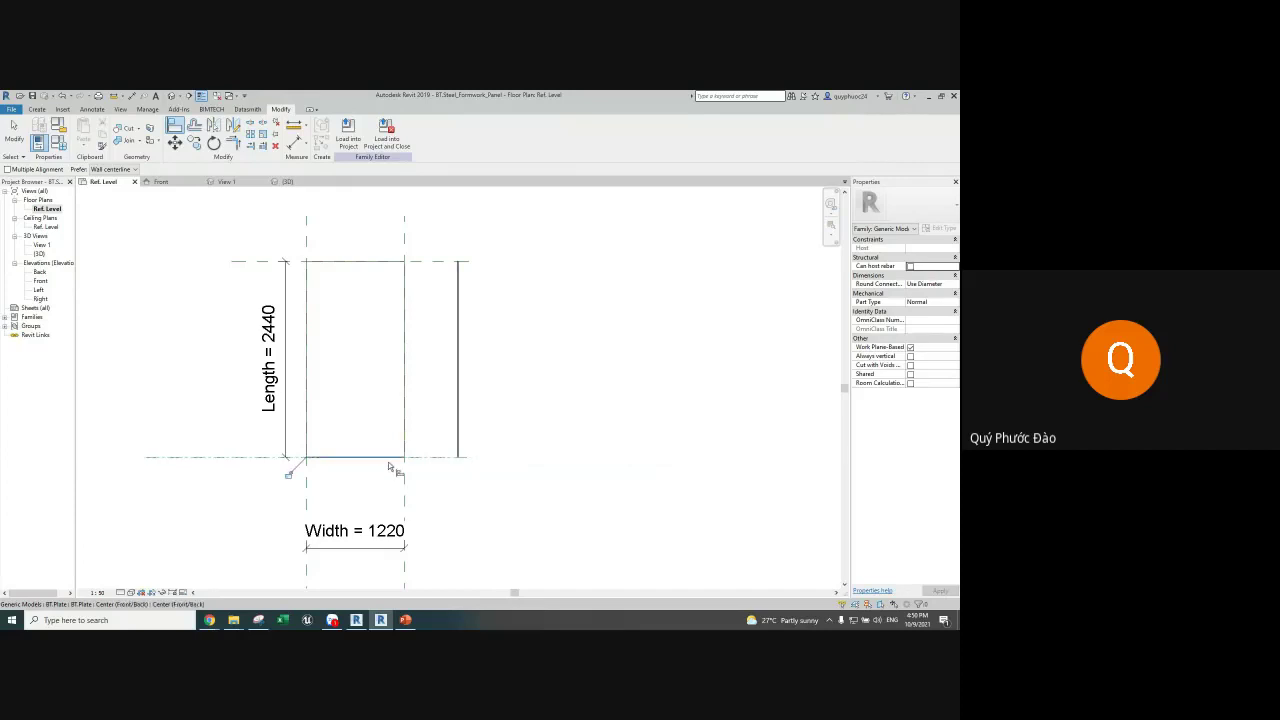
click(298, 462)
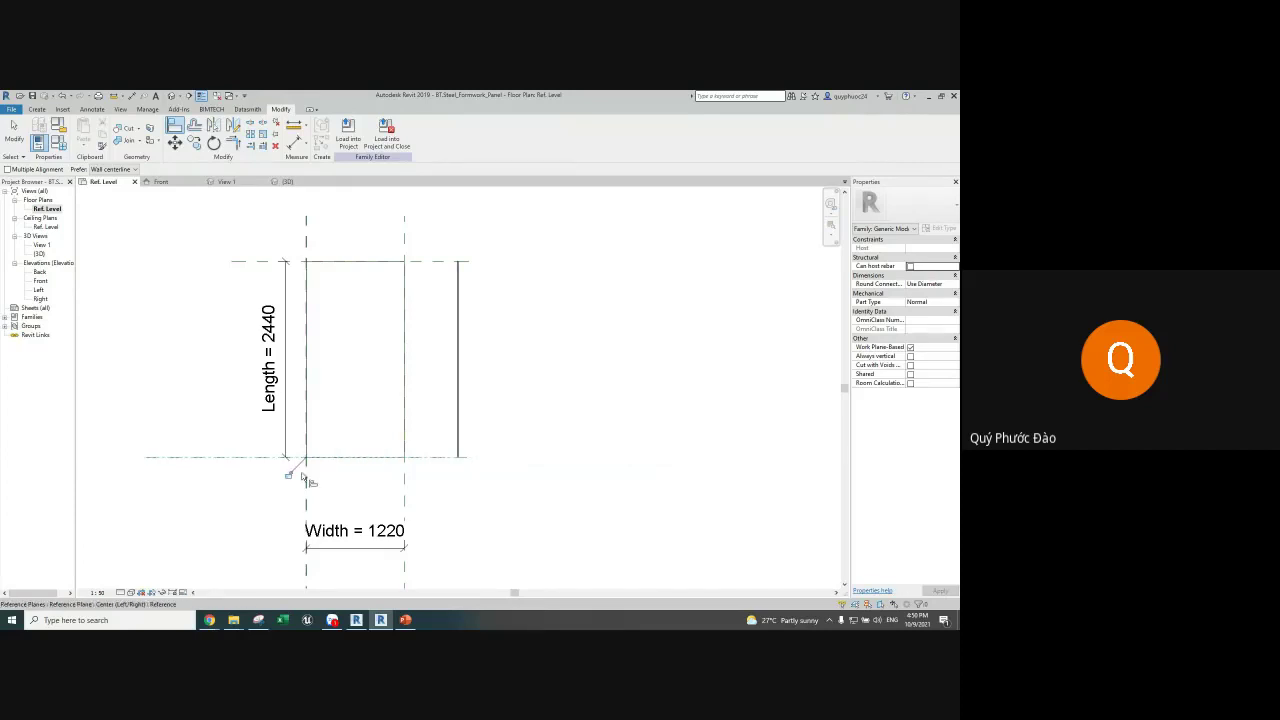
click(457, 438)
key(Escape)
key(Escape)
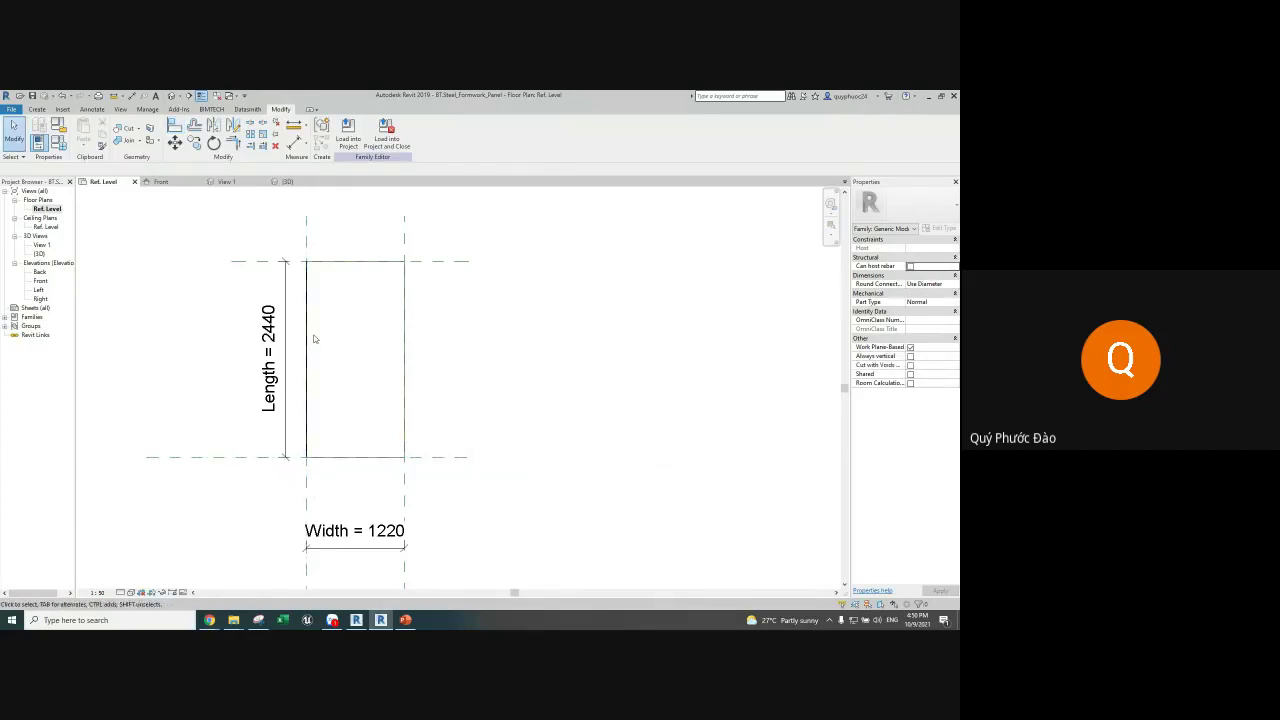
Step: Check the alignment in 3D, then open the Front elevation view
click(171, 96)
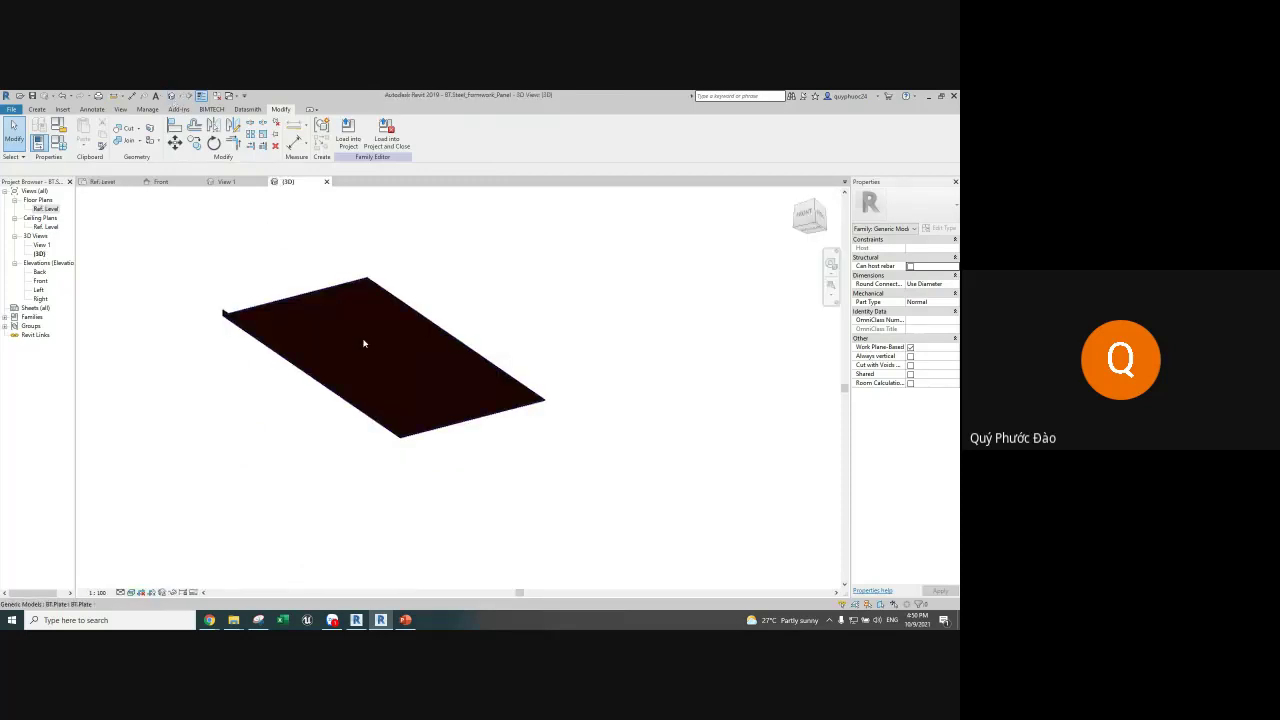
mouse_move(363, 337)
shift+middle_down()
mouse_move(294, 360)
mouse_move(464, 308)
mouse_move(546, 371)
shift+middle_up()
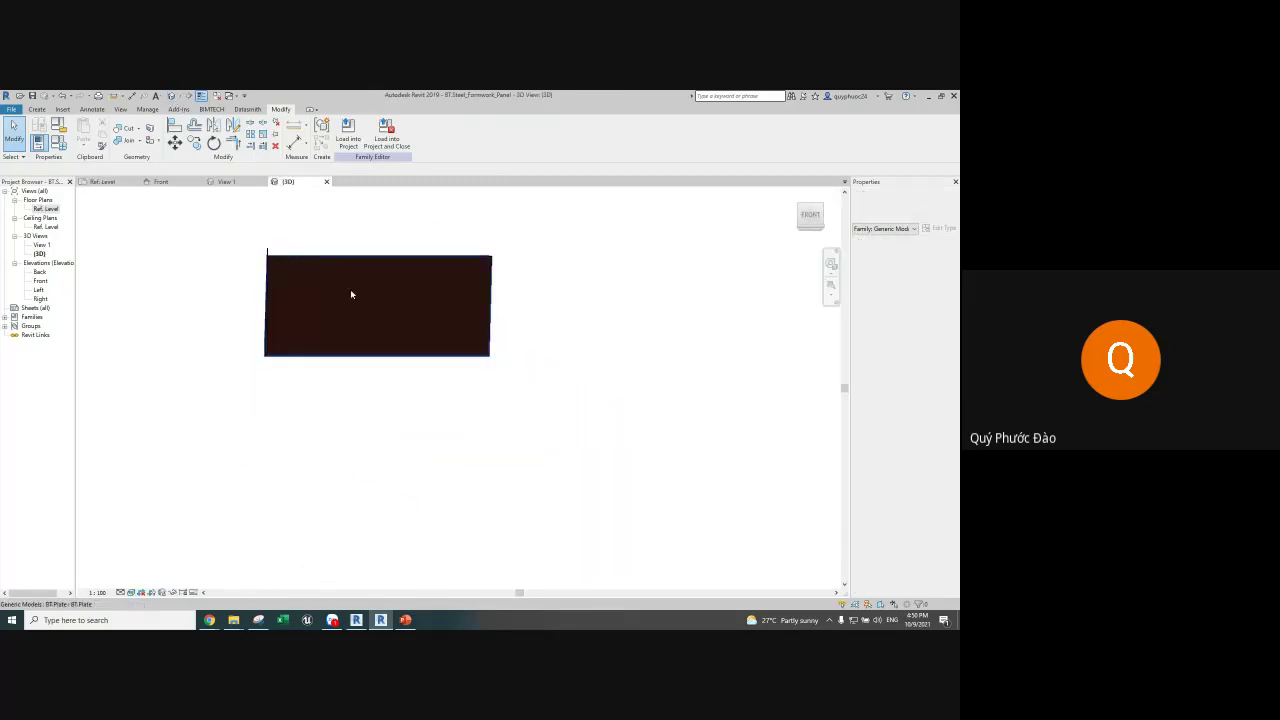
click(269, 276)
click(354, 356)
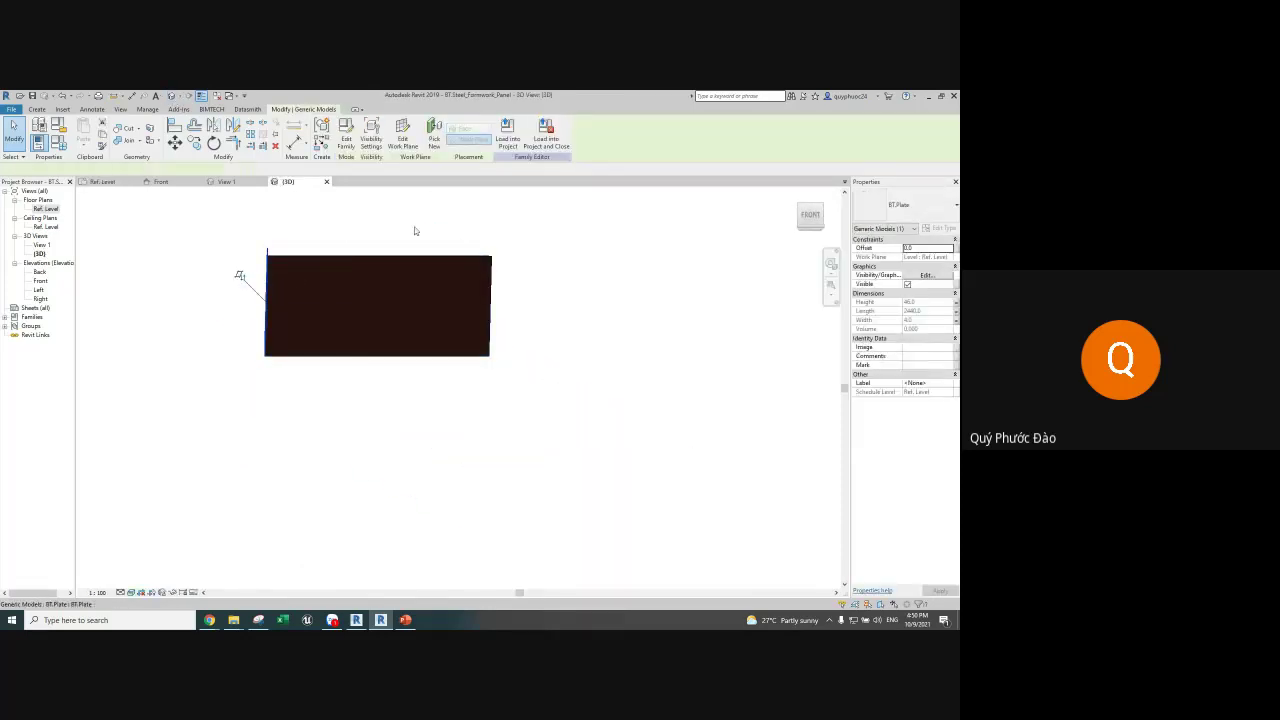
mouse_move(403, 240)
shift+middle_down()
mouse_move(403, 374)
mouse_move(386, 343)
mouse_move(461, 301)
mouse_move(308, 280)
shift+middle_up()
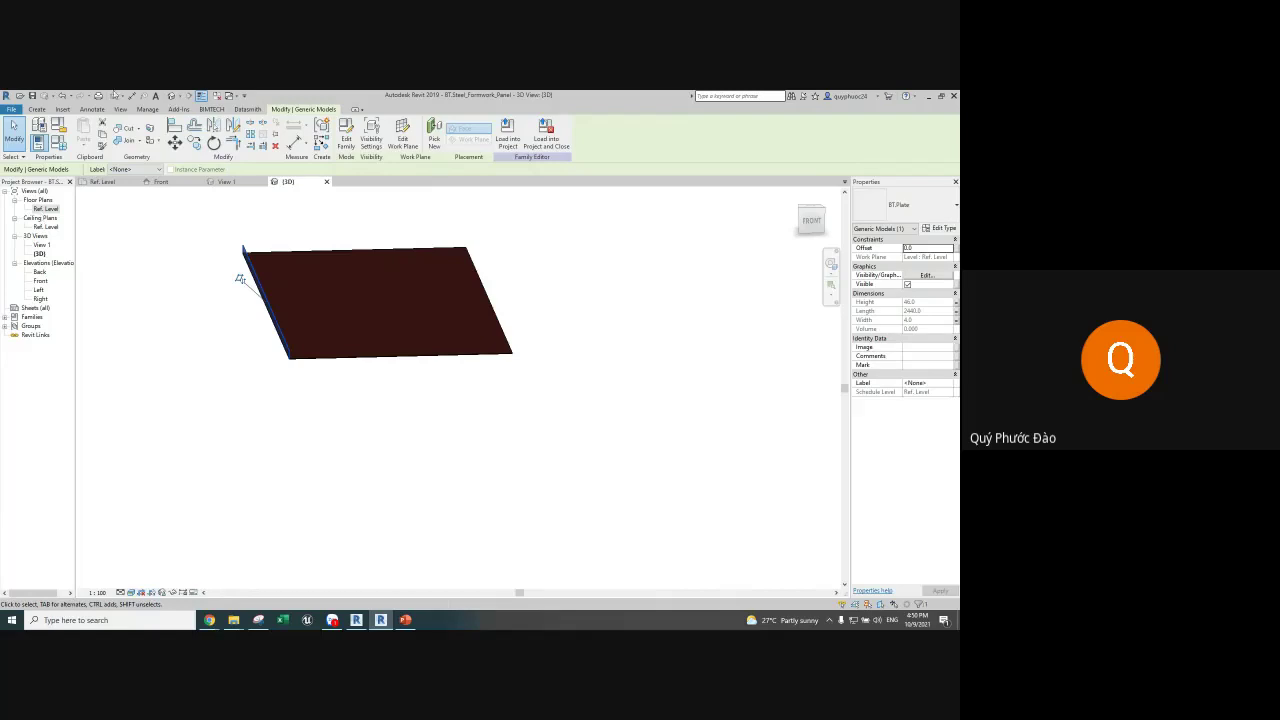
scroll(240, 279, up, 1)
scroll(238, 278, up, 4)
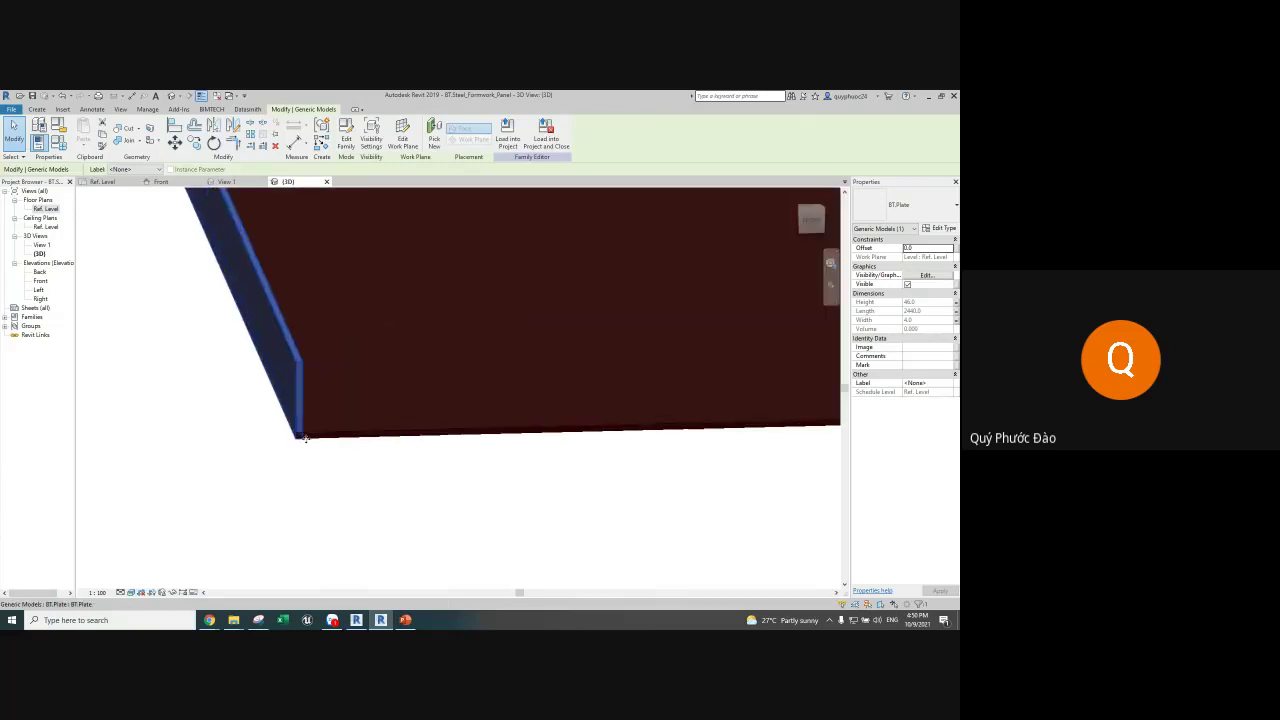
scroll(298, 430, up, 1)
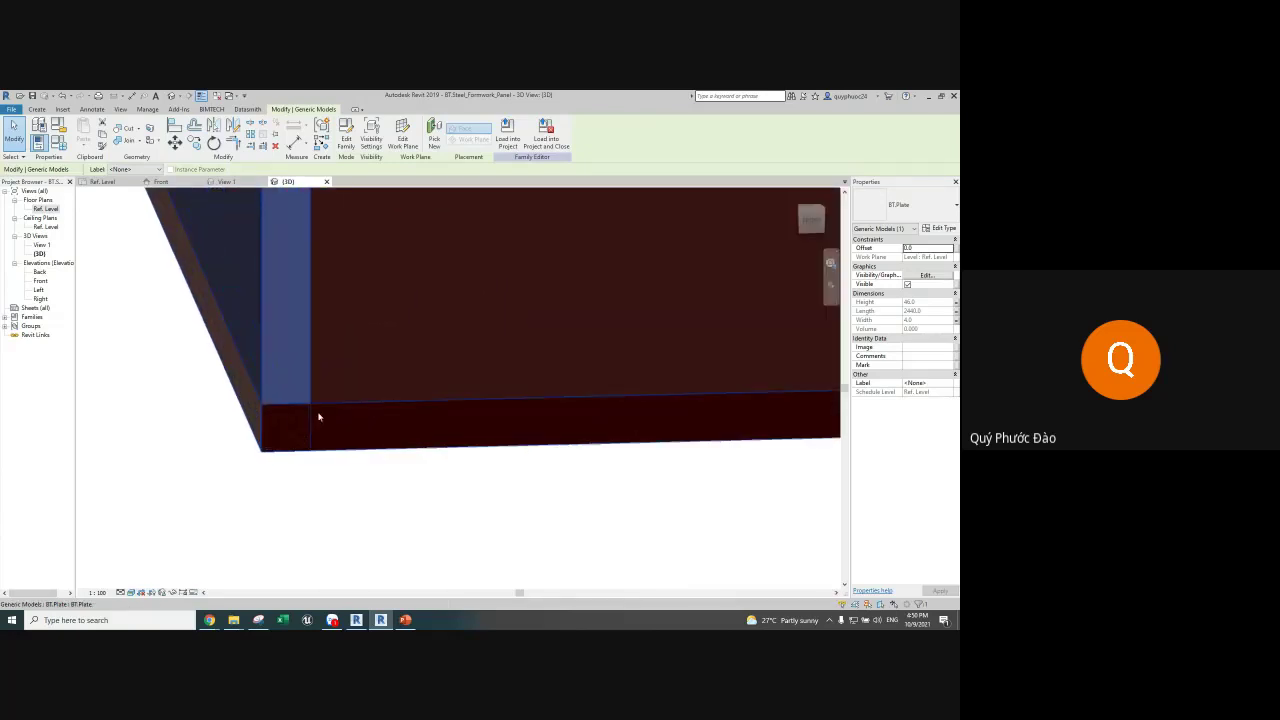
click(40, 281)
double_click(40, 281)
scroll(190, 345, up, 3)
Step: Draw a reference plane in the Front elevation with RP
scroll(165, 366, up, 3)
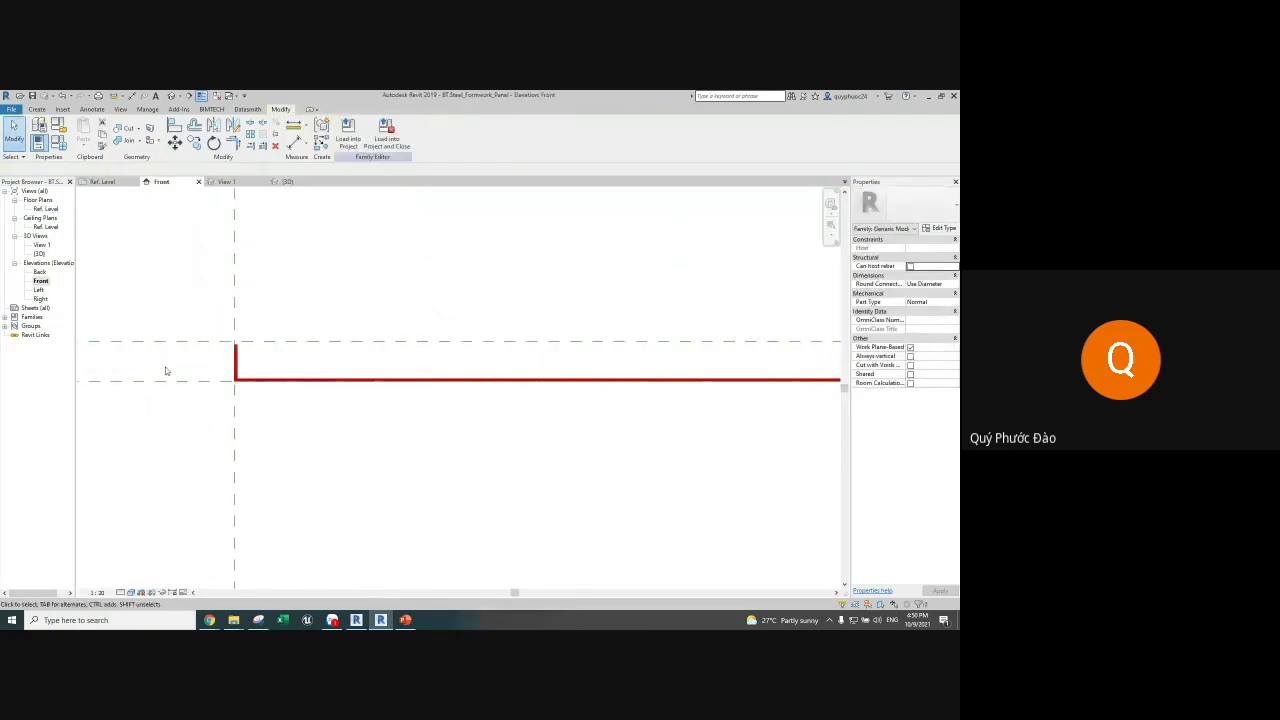
key(r)
key(p)
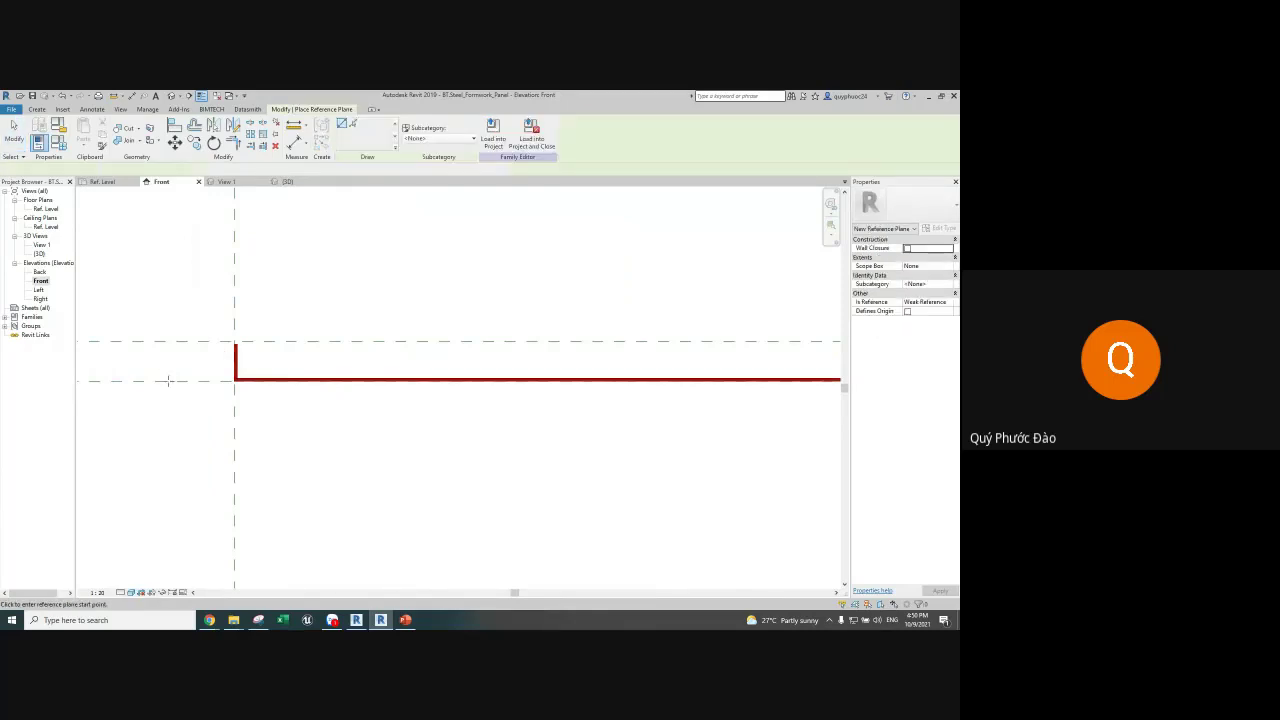
scroll(240, 370, up, 2)
click(343, 363)
scroll(490, 345, down, 2)
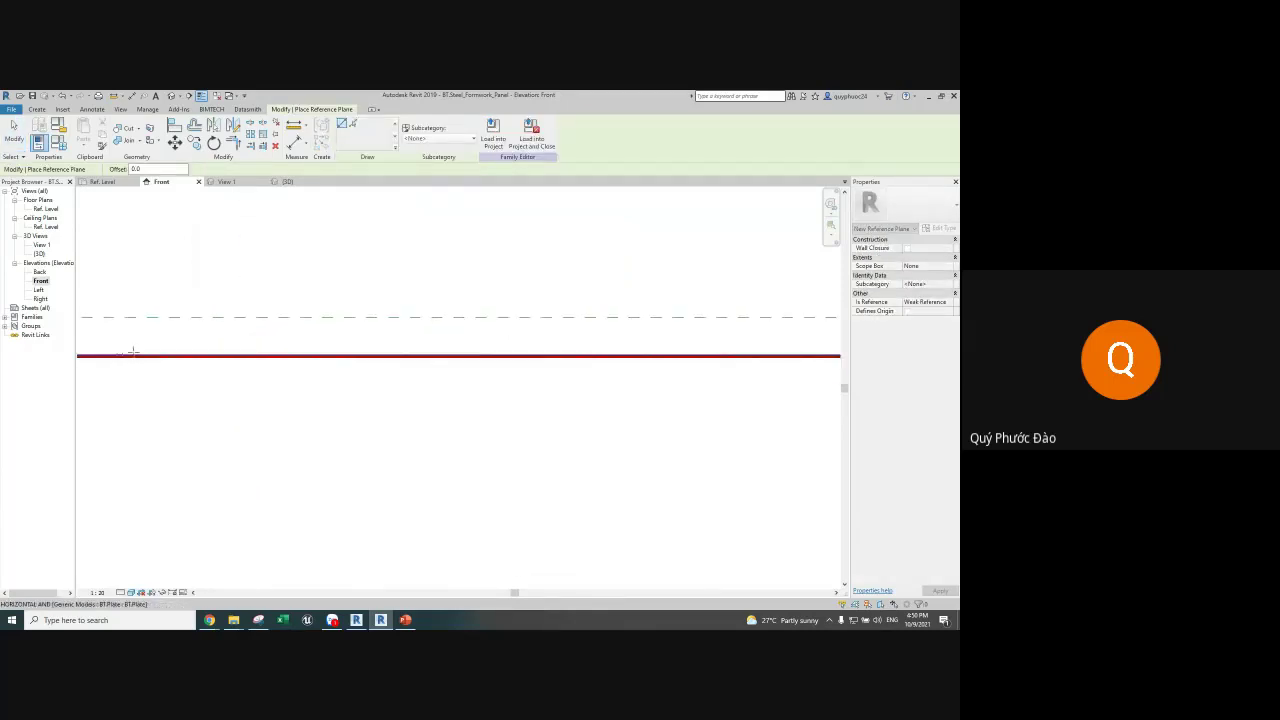
key(Escape)
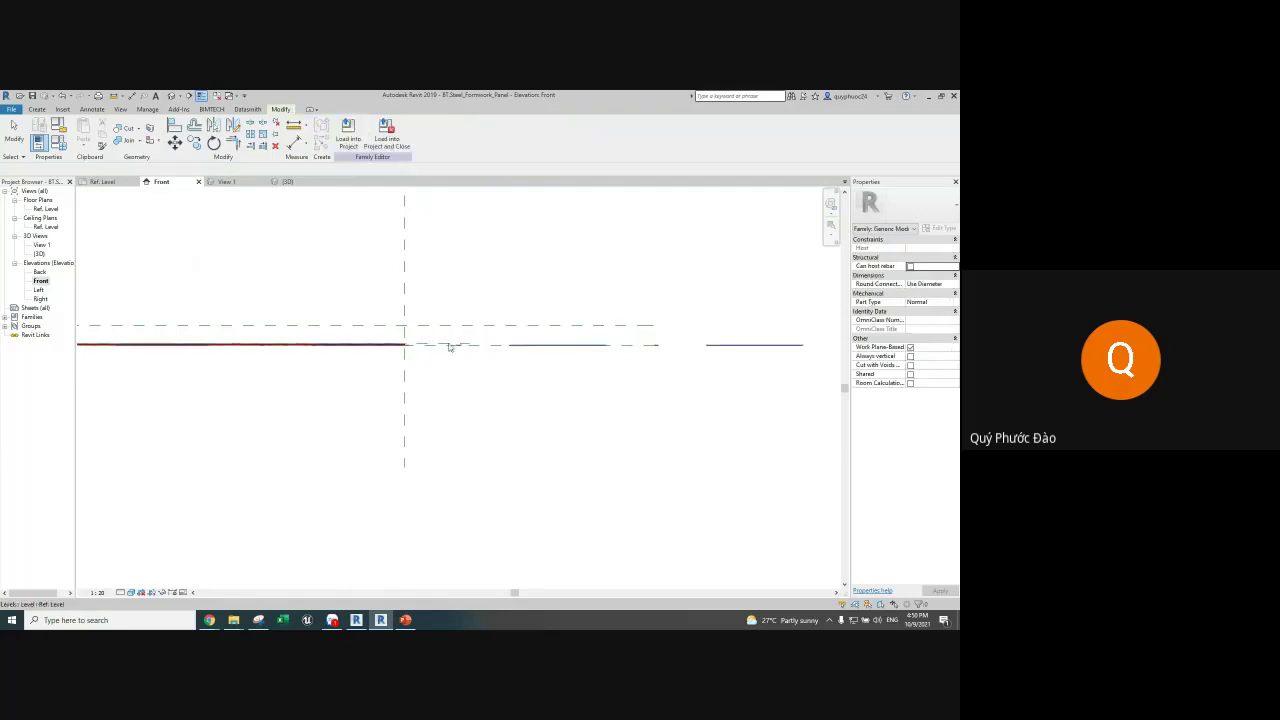
Step: Add an aligned dimension of 4 across the plate and label it Thickness
key(d)
key(i)
click(450, 347)
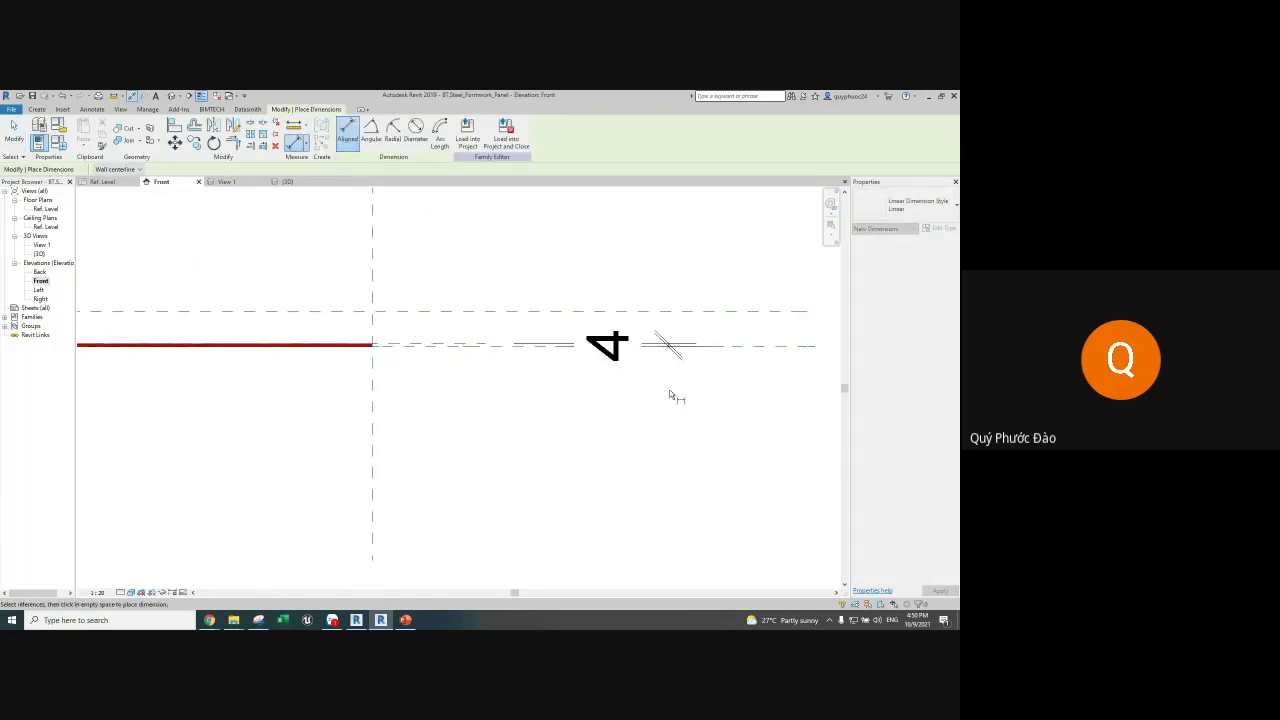
click(670, 397)
key(Escape)
click(433, 131)
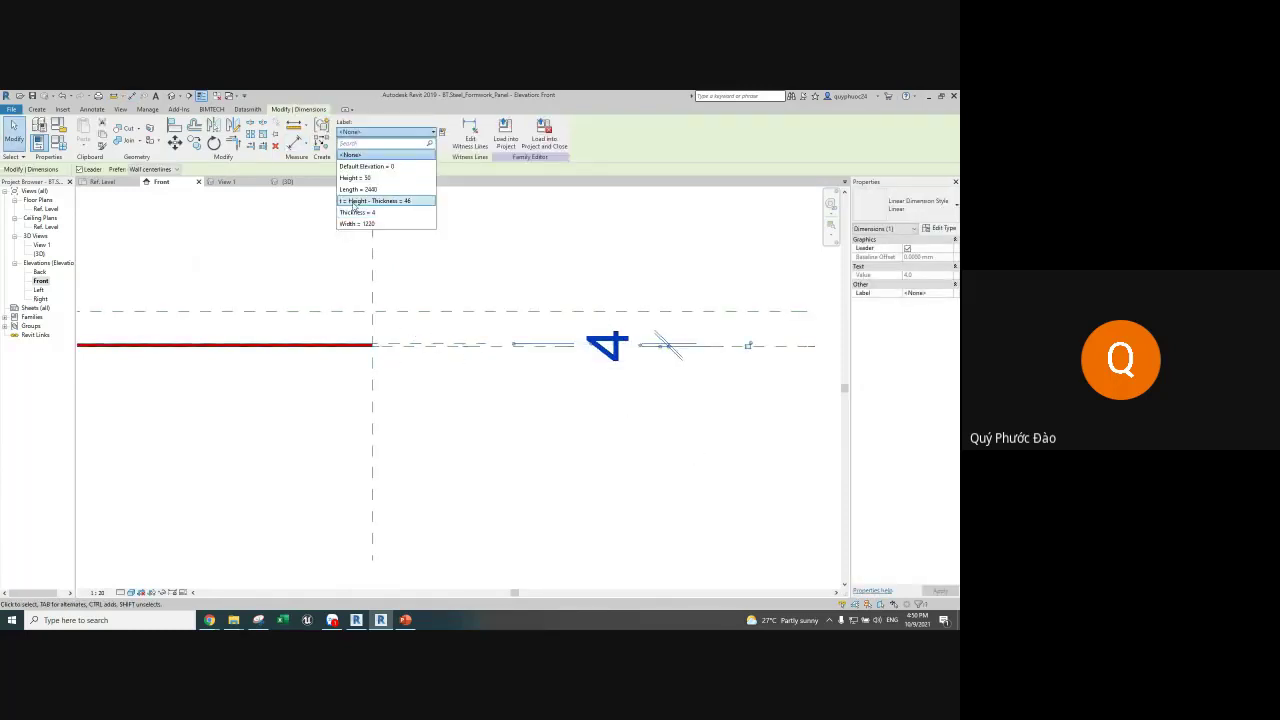
click(370, 206)
scroll(252, 295, down, 1)
middle_drag(252, 295, 674, 282)
key(Escape)
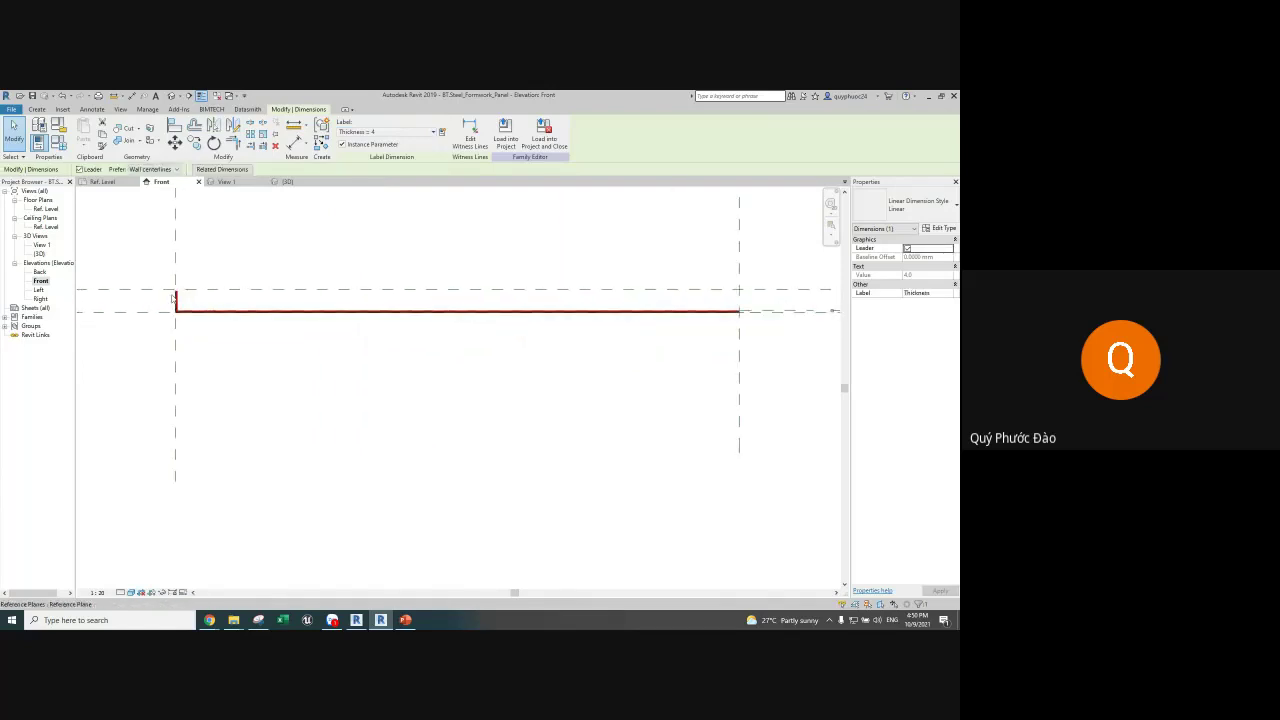
Step: Rehost the plate on the new reference plane via Edit Work Plane
click(300, 311)
click(402, 133)
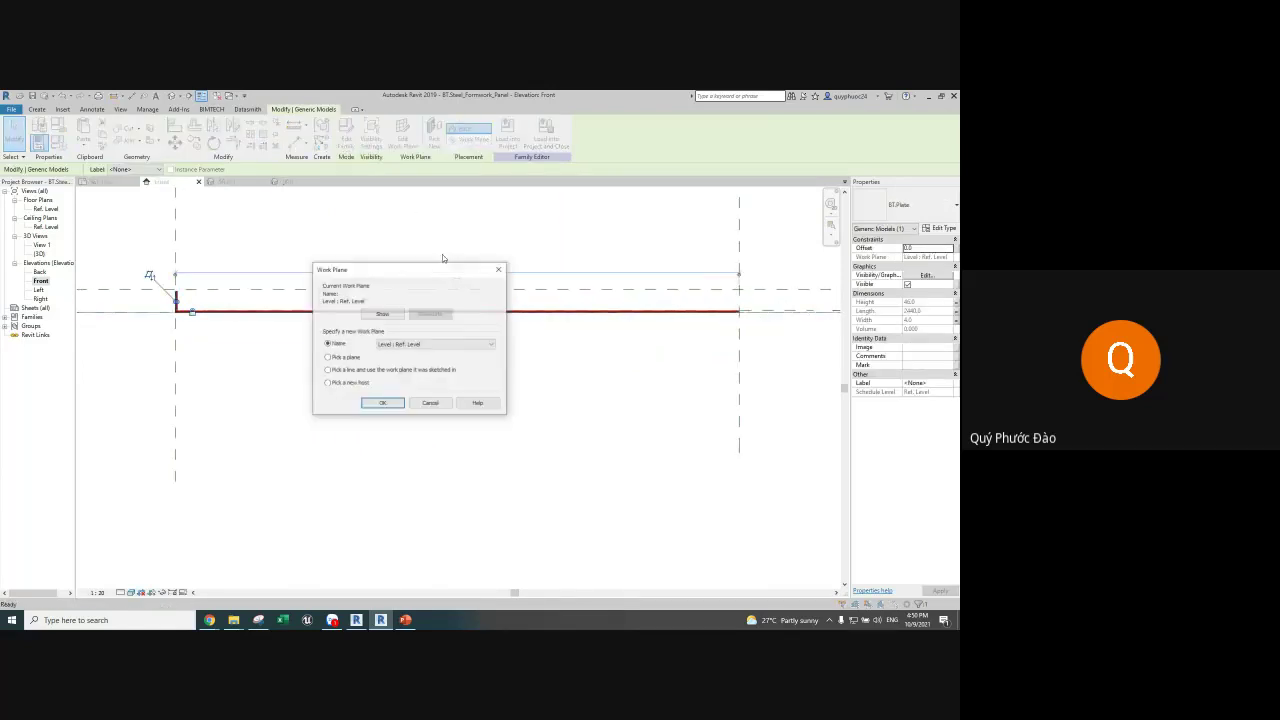
click(382, 403)
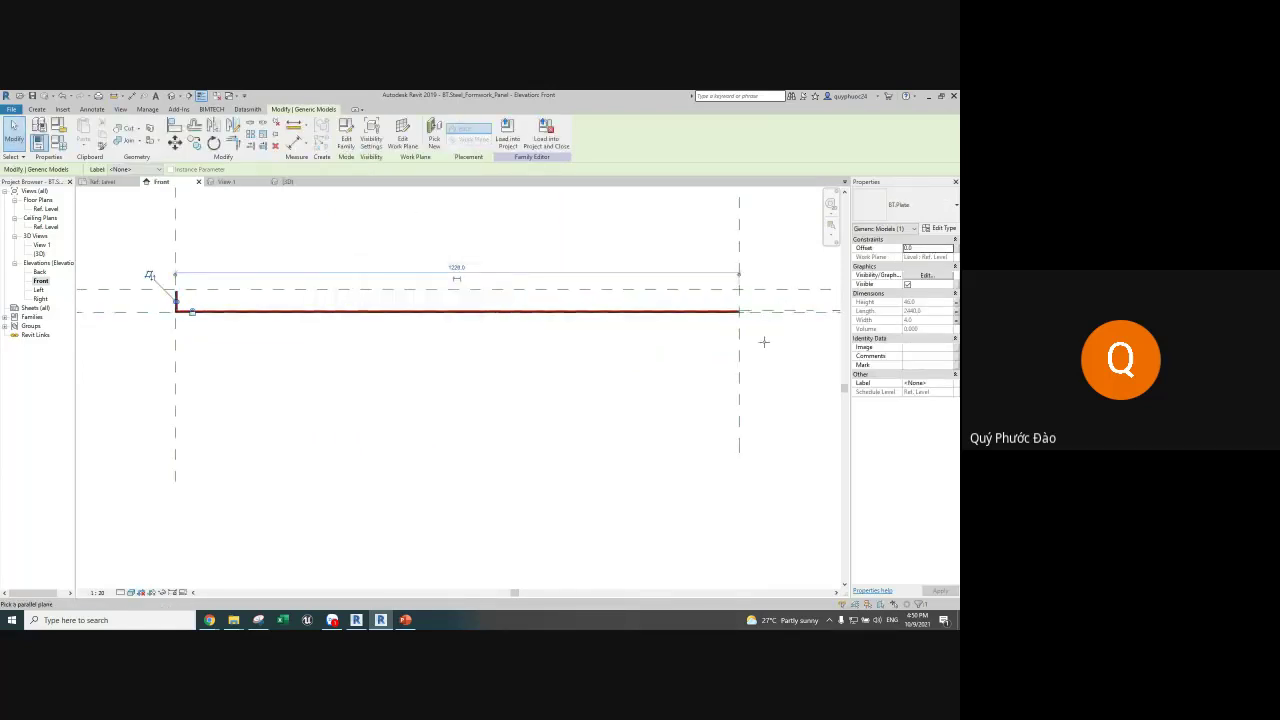
click(760, 311)
scroll(474, 366, down, 2)
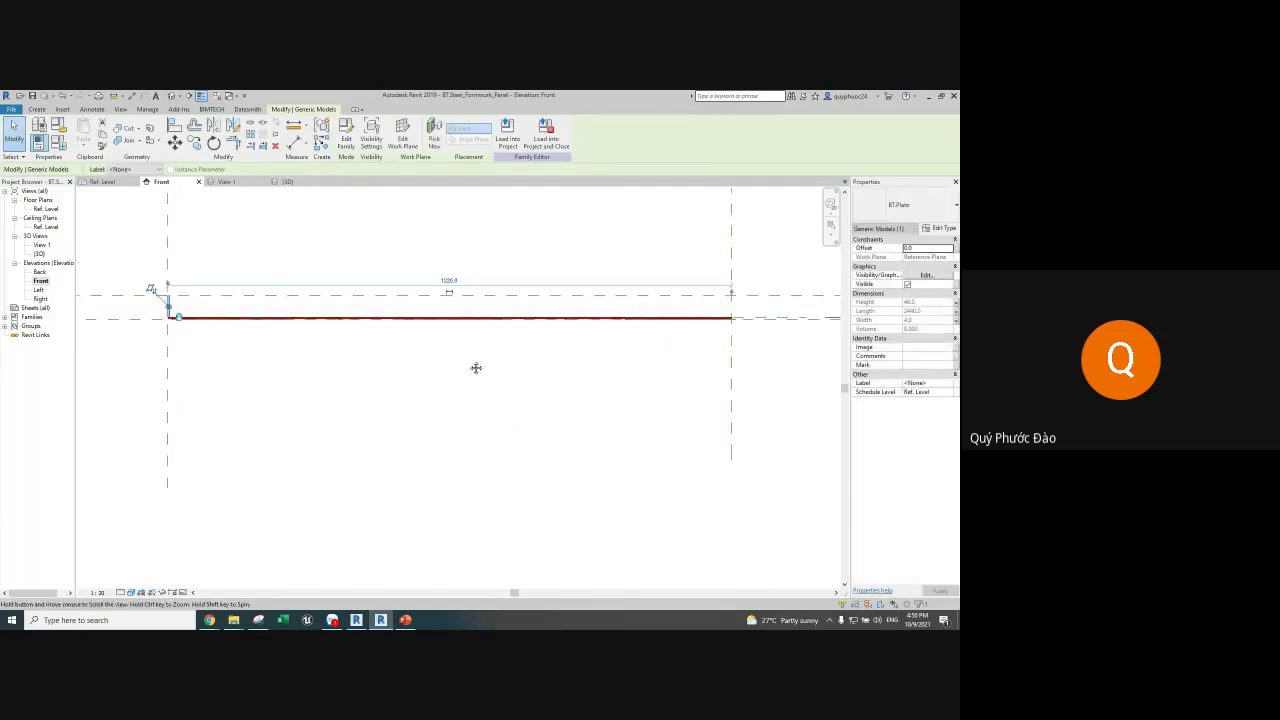
click(246, 346)
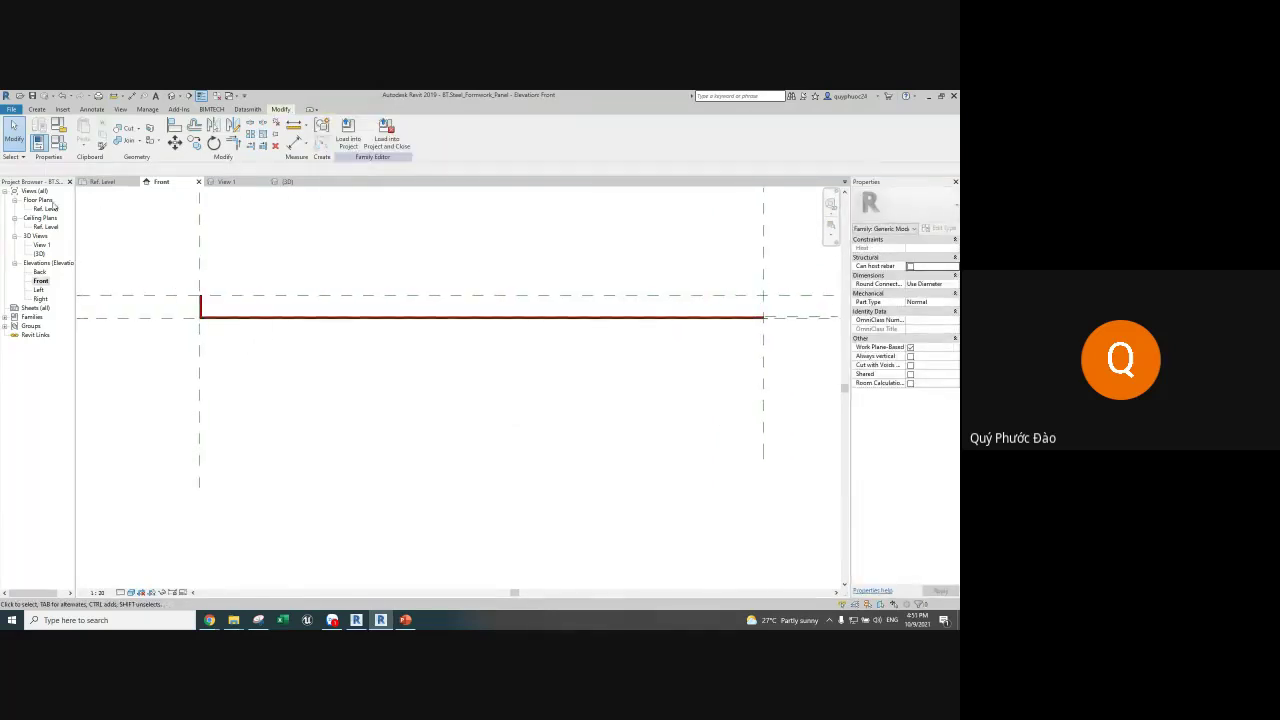
Step: Show the Ref. Level plan in Shaded visual style and select the red plate
double_click(47, 208)
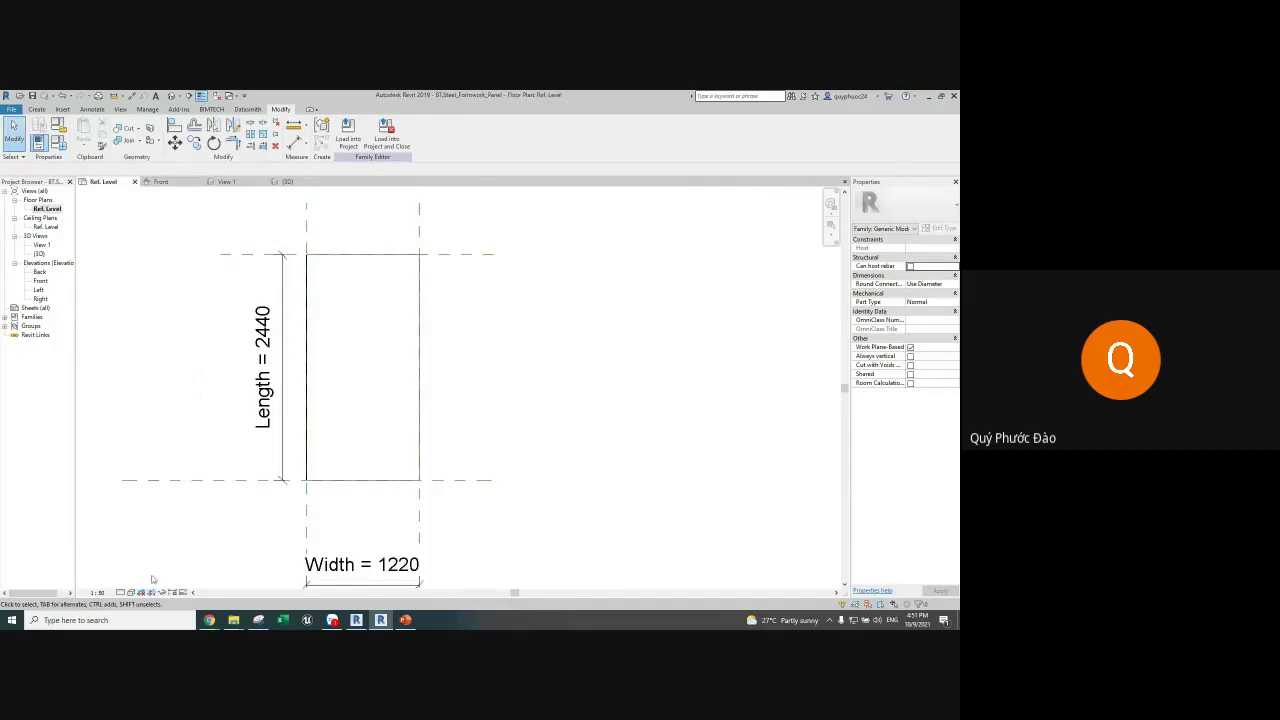
click(138, 591)
click(175, 548)
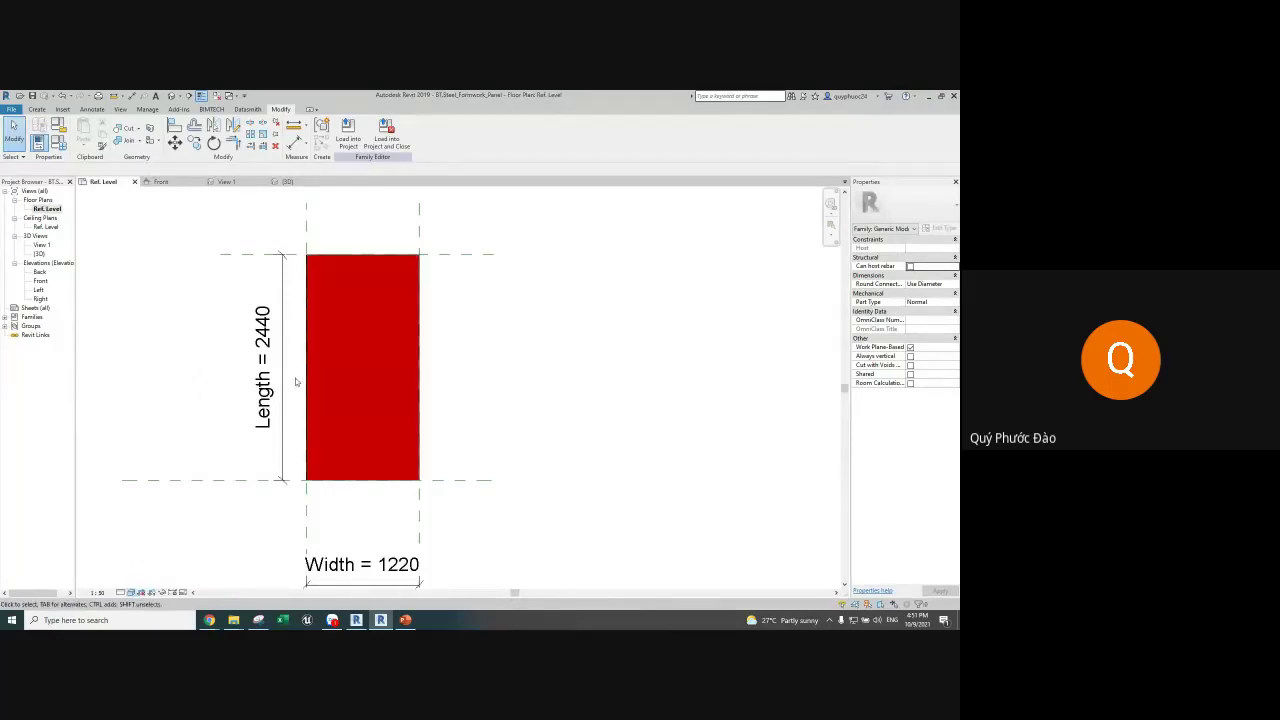
scroll(296, 381, up, 3)
scroll(305, 260, up, 2)
click(293, 247)
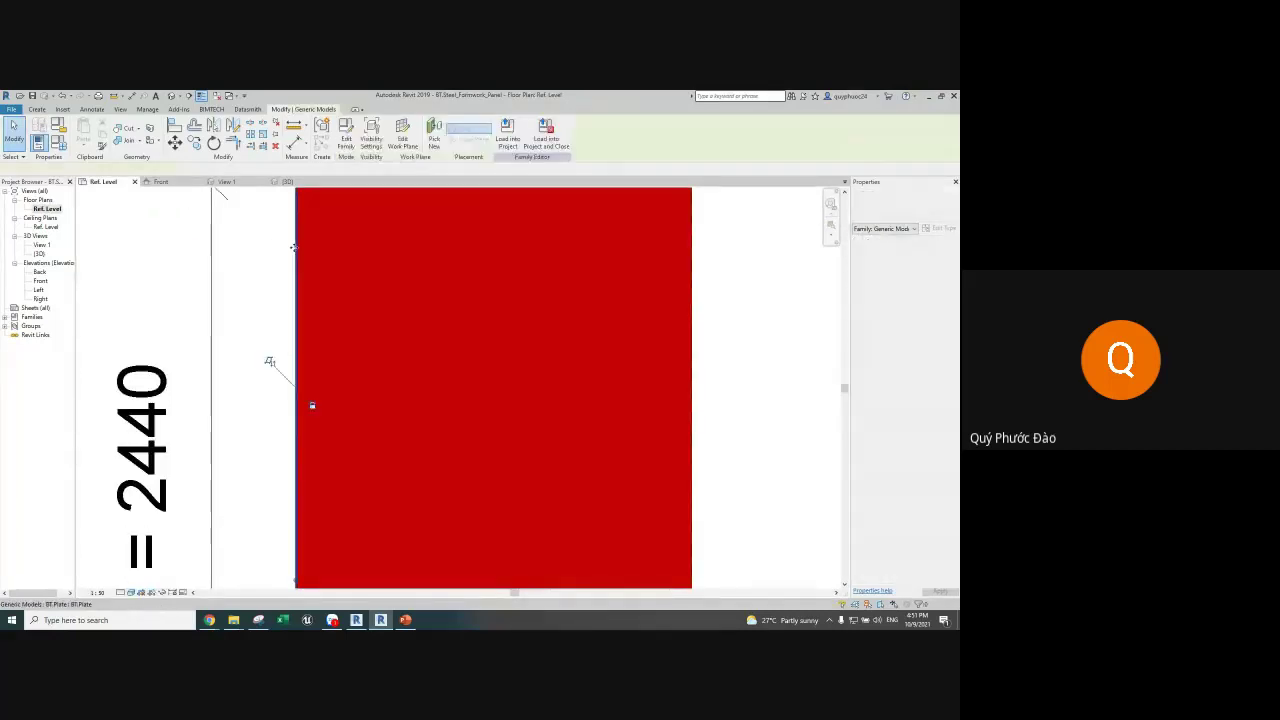
scroll(330, 320, down, 5)
Step: Array the plate with Move To: Last, from the bottom-left corner to near the right edge
scroll(385, 425, up, 1)
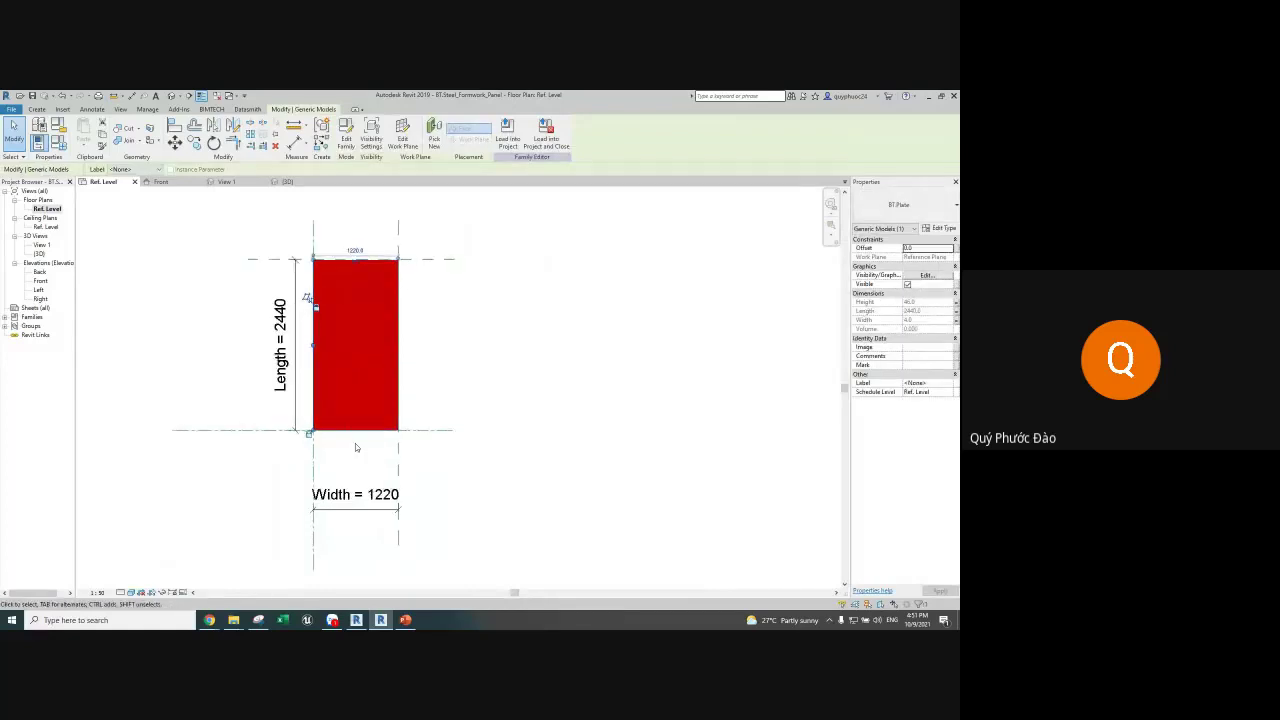
click(355, 443)
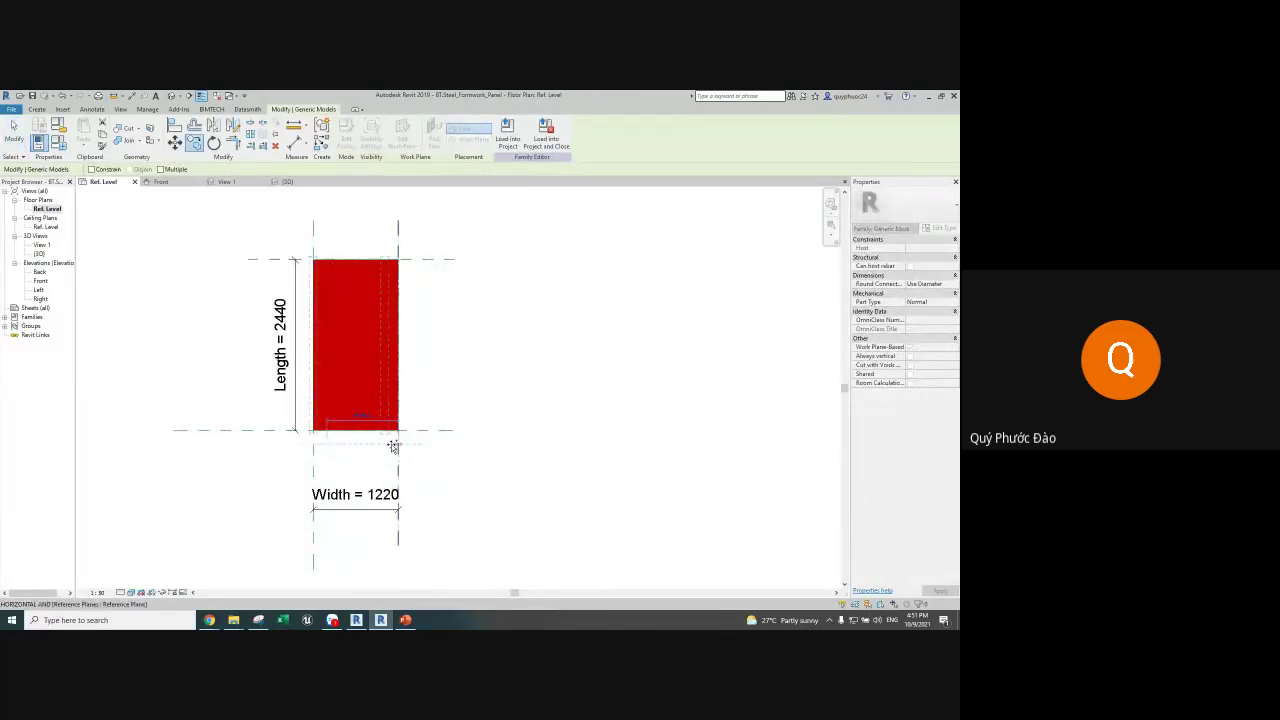
click(385, 444)
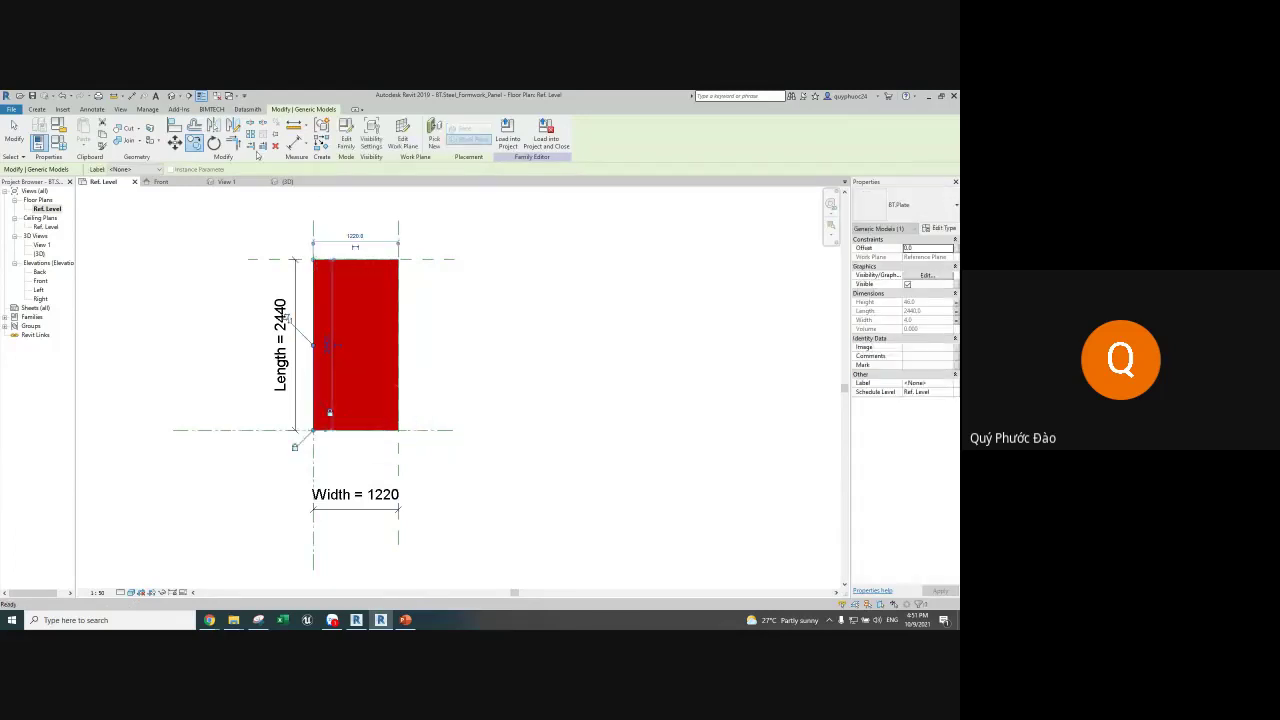
key(a)
key(r)
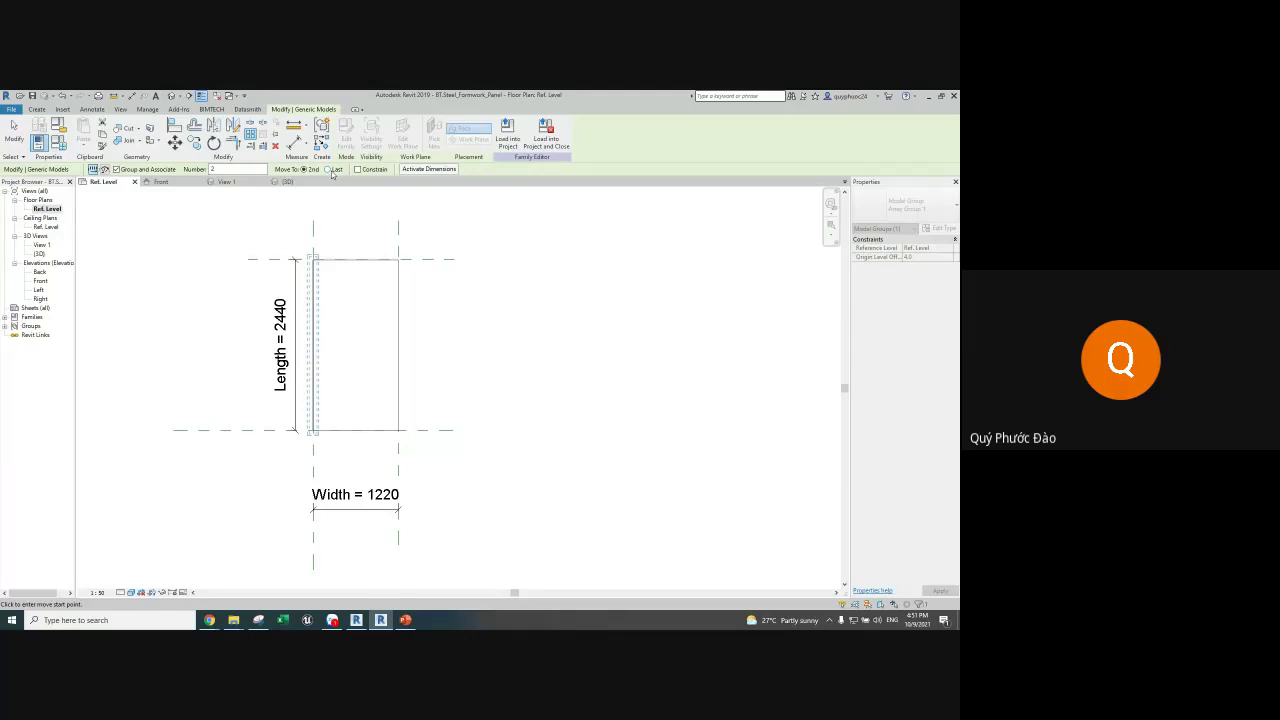
click(328, 169)
scroll(318, 439, up, 2)
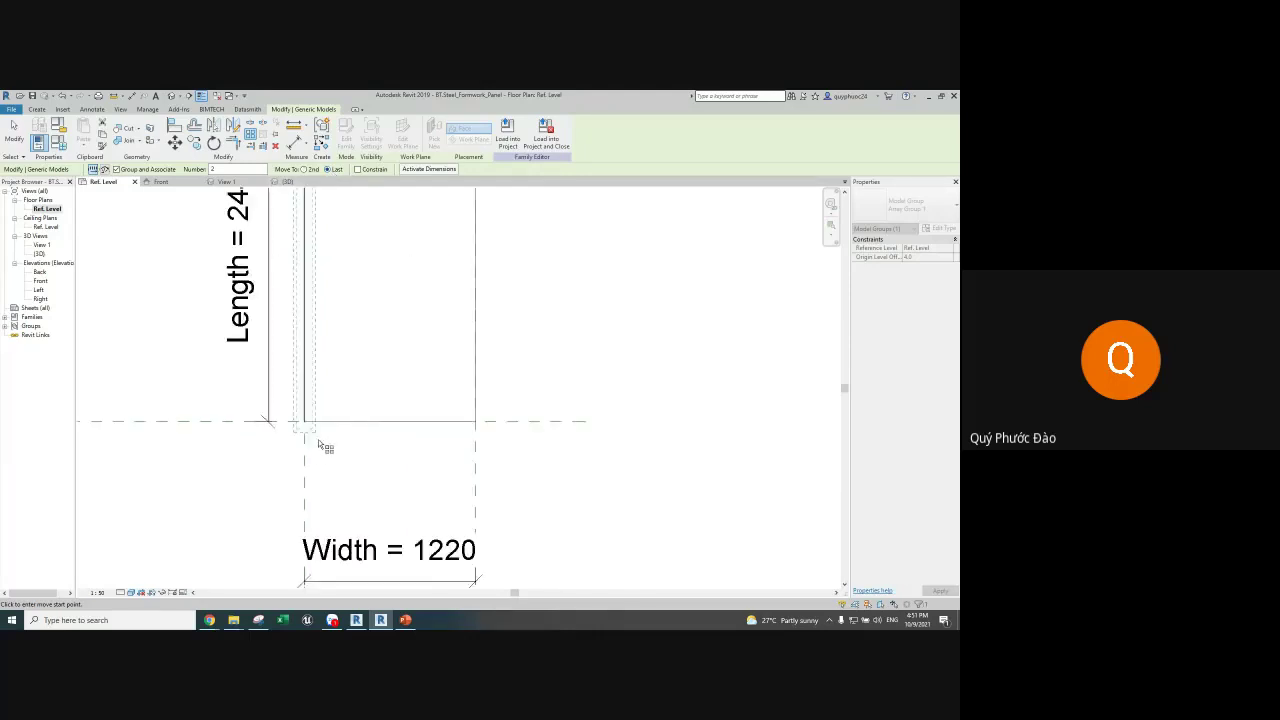
scroll(310, 420, up, 2)
scroll(296, 437, up, 1)
click(296, 440)
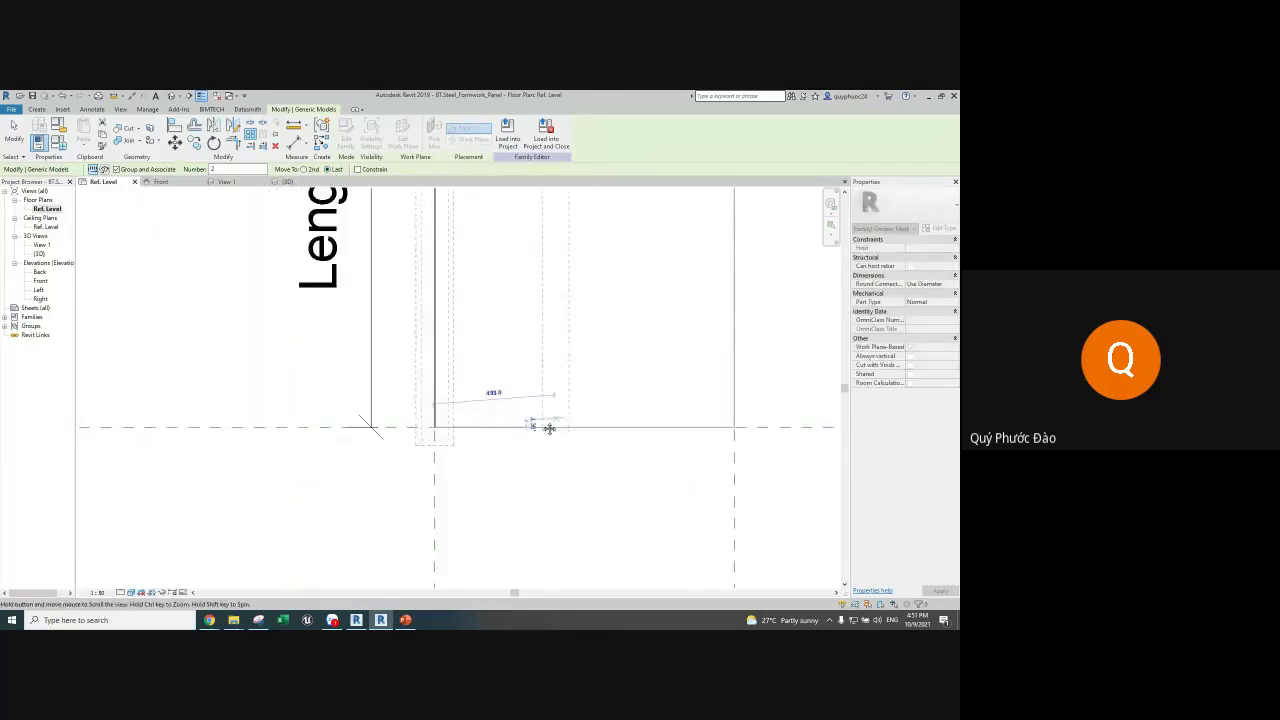
scroll(390, 416, down, 3)
click(390, 416)
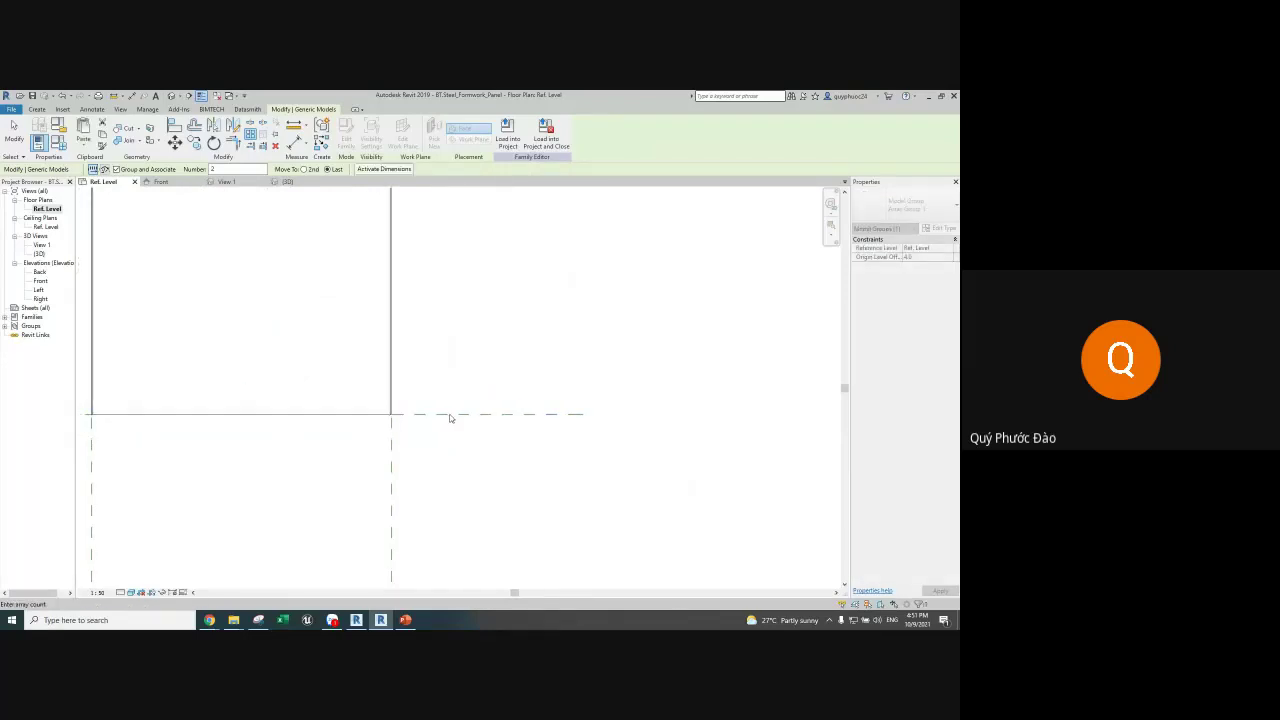
scroll(443, 390, down, 2)
Step: Start the Align tool with AL
key(a)
key(l)
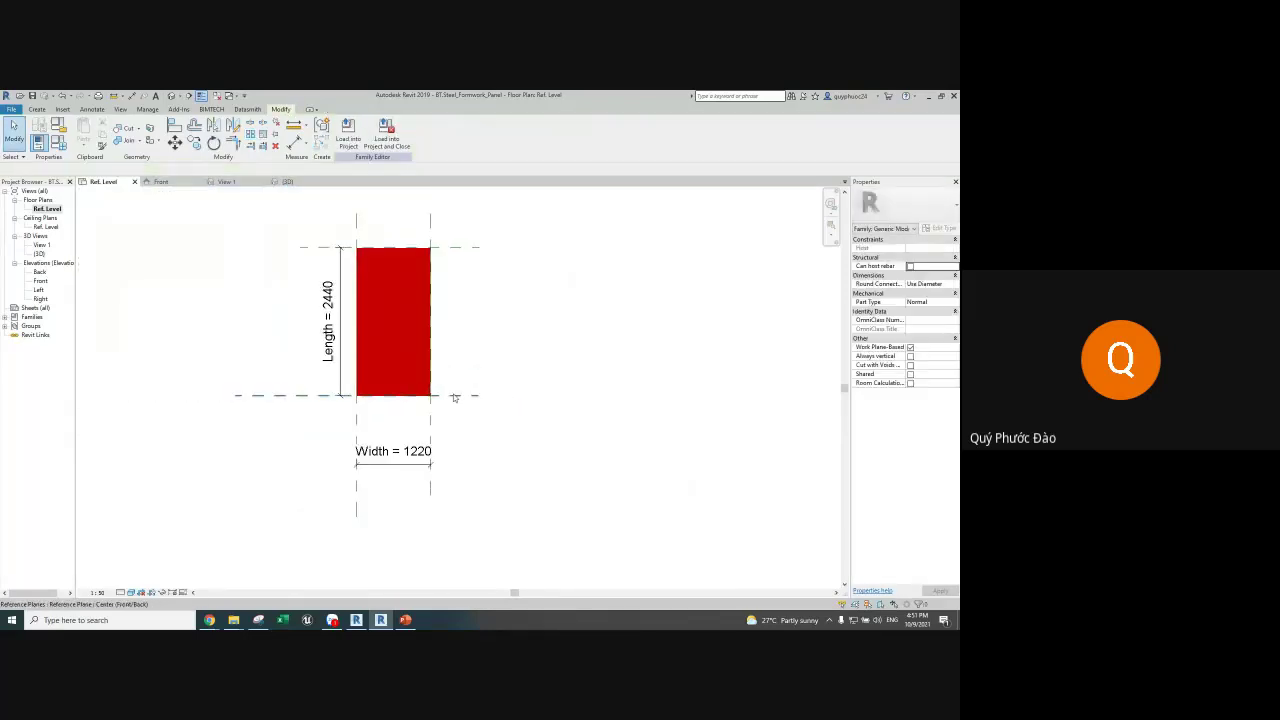
scroll(450, 395, up, 2)
scroll(410, 401, up, 3)
scroll(434, 403, up, 2)
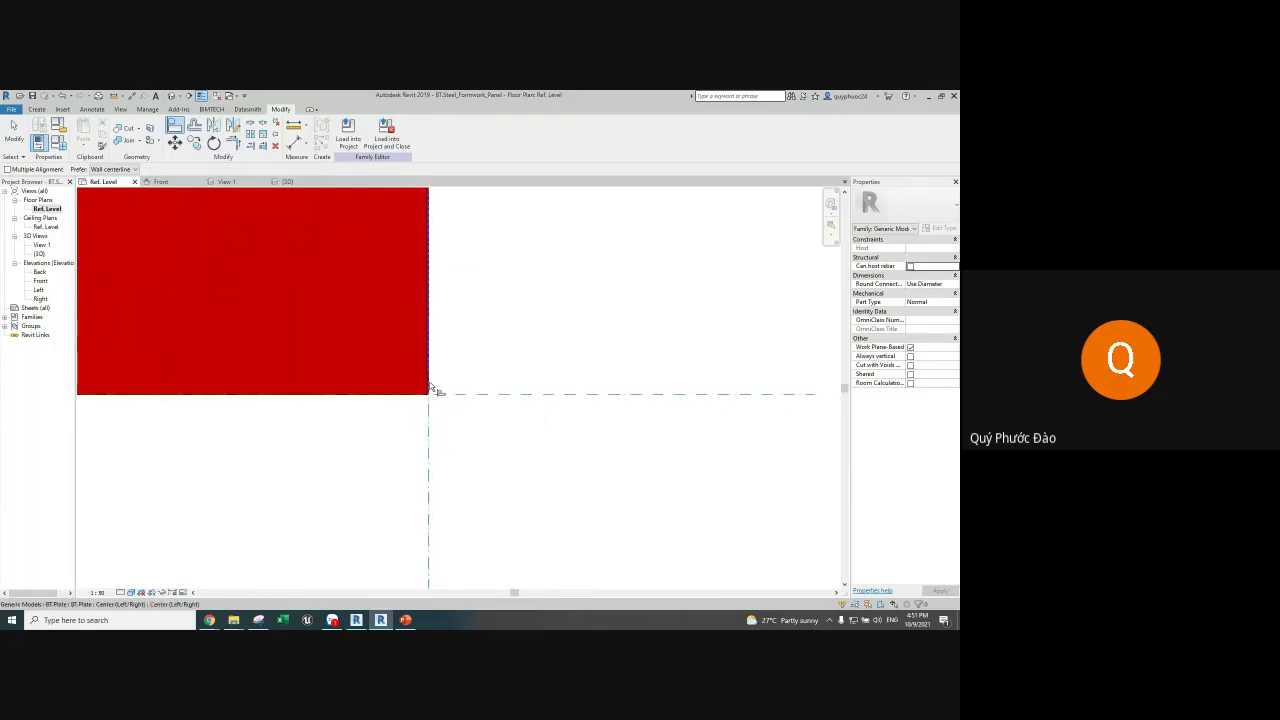
Step: Cancel the alignment and select the plate array
click(431, 390)
key(Escape)
scroll(443, 408, down, 5)
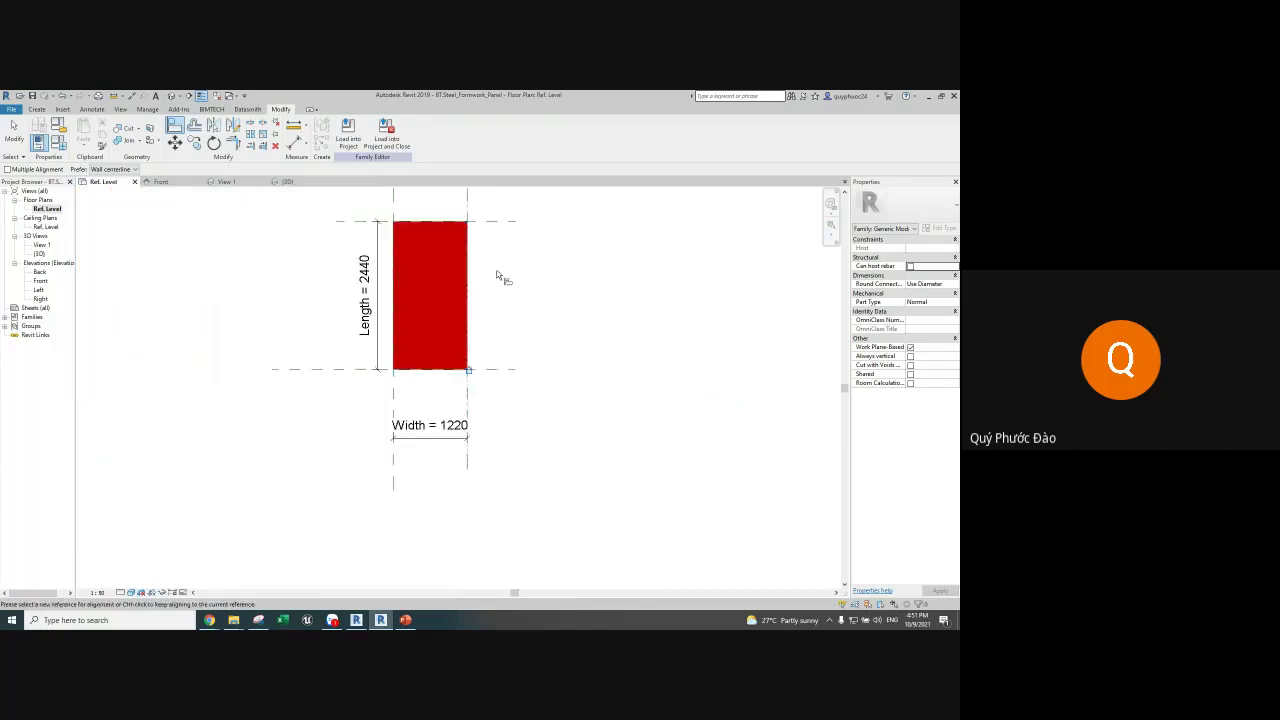
middle_drag(500, 277, 471, 329)
click(450, 318)
click(413, 279)
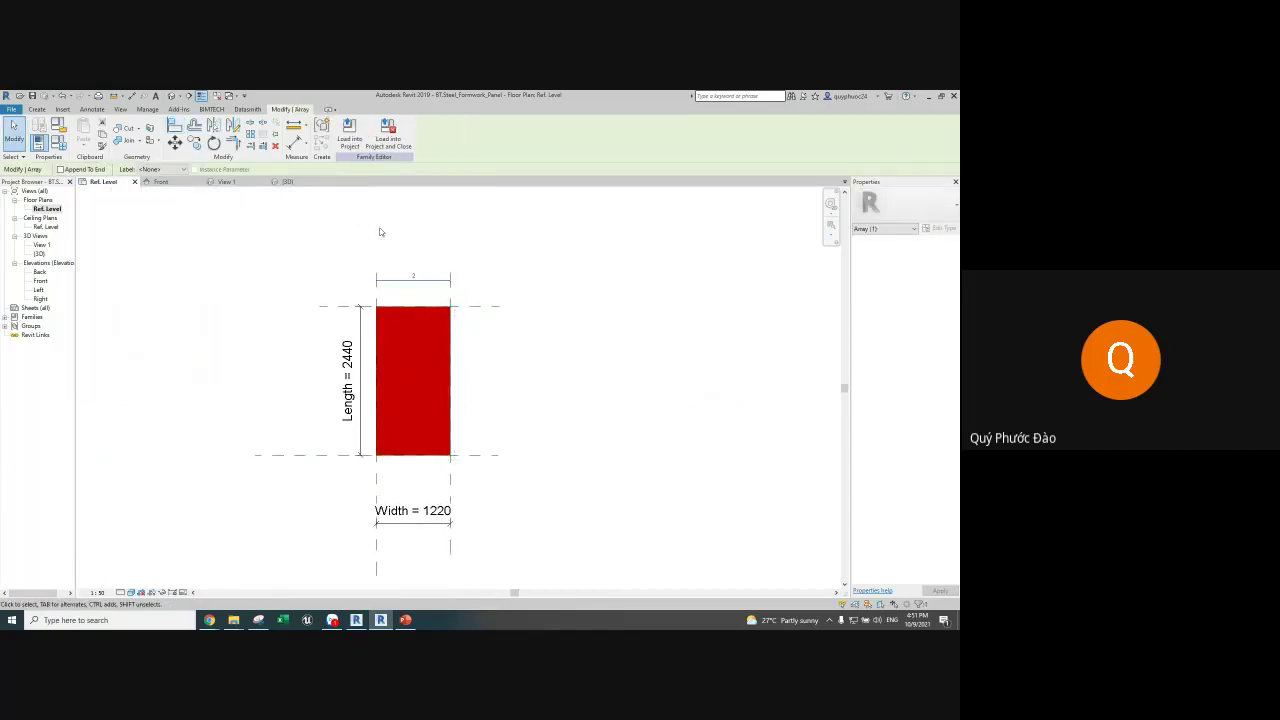
Step: Label the array count with a new instance parameter nv and open Family Types
click(160, 169)
click(165, 186)
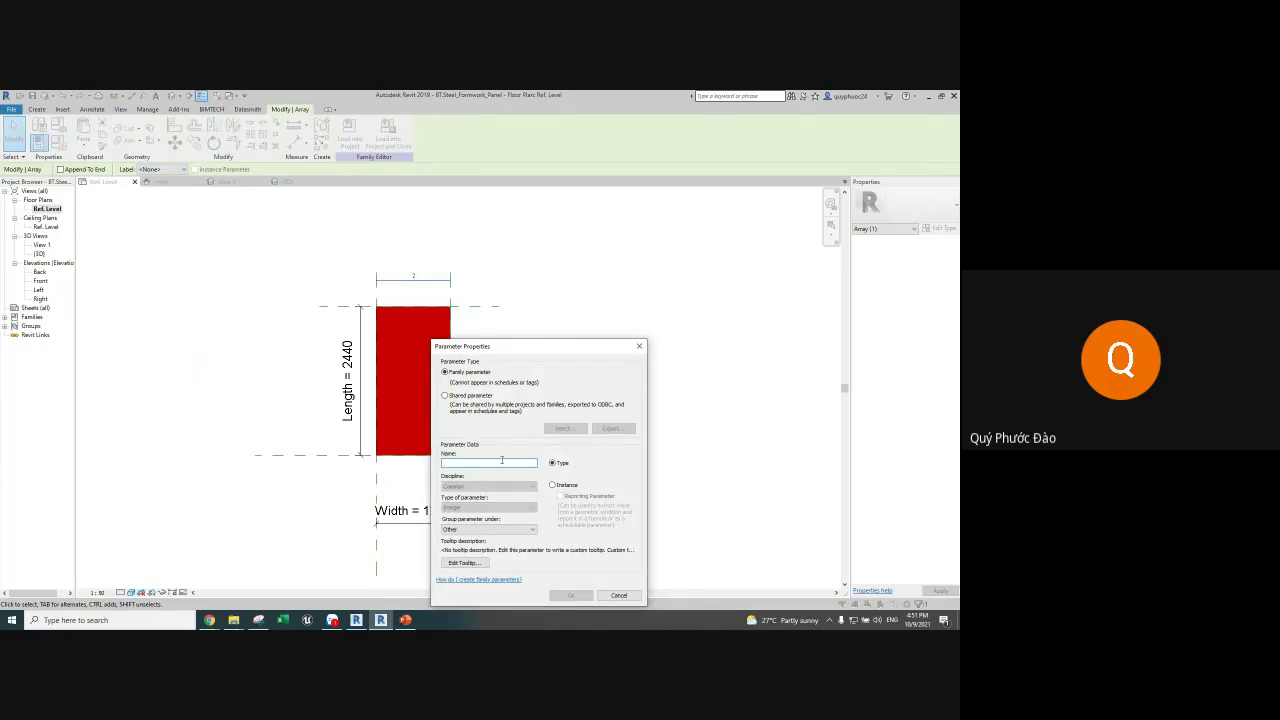
text(m)
click(553, 485)
click(510, 528)
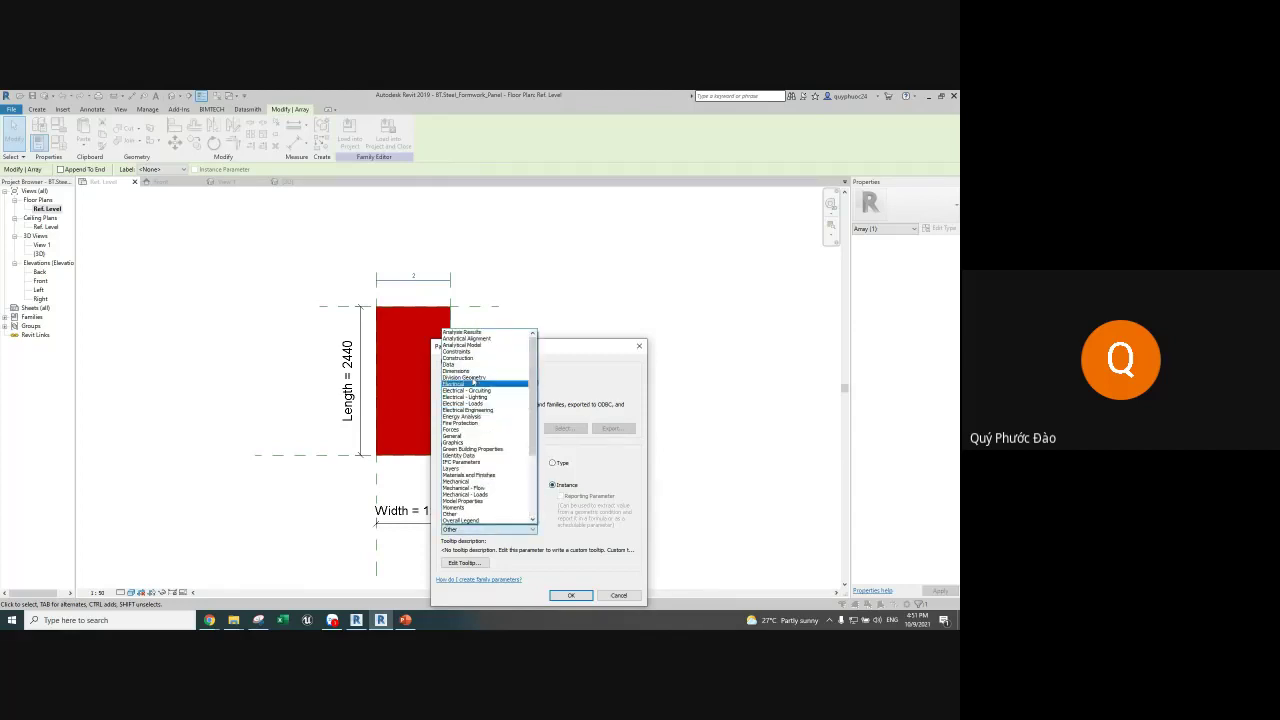
click(474, 383)
click(571, 595)
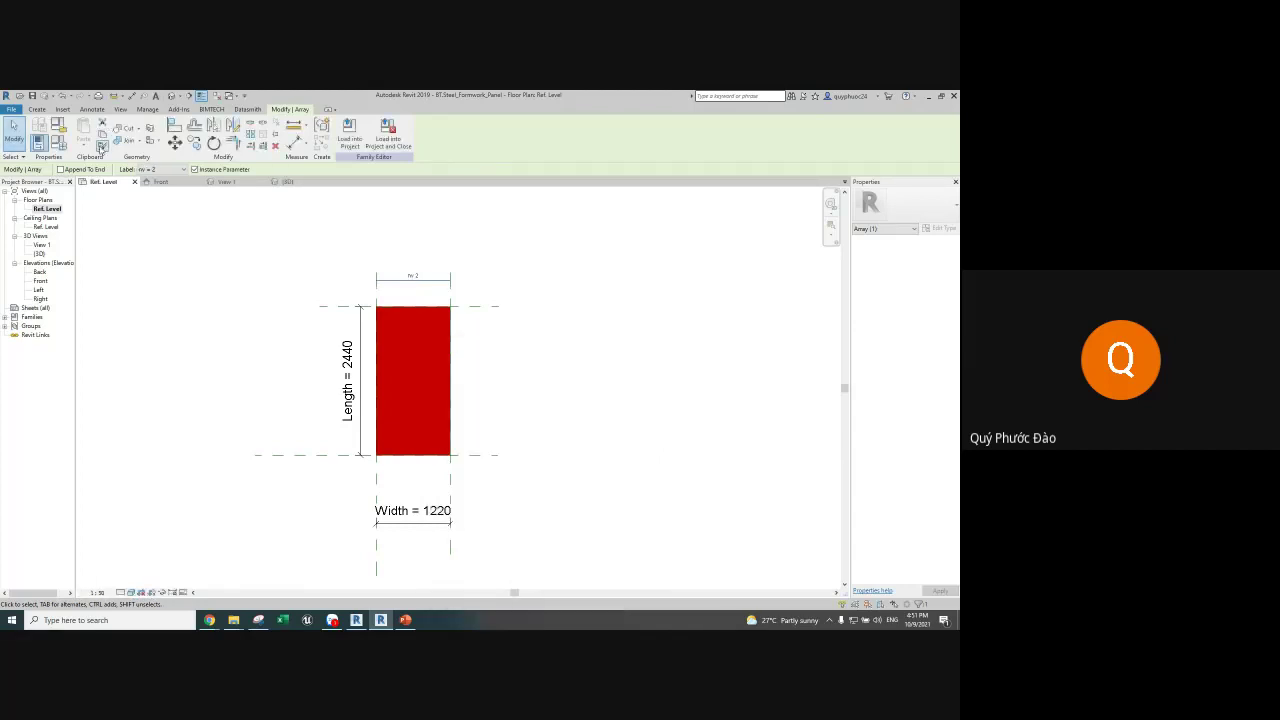
click(101, 147)
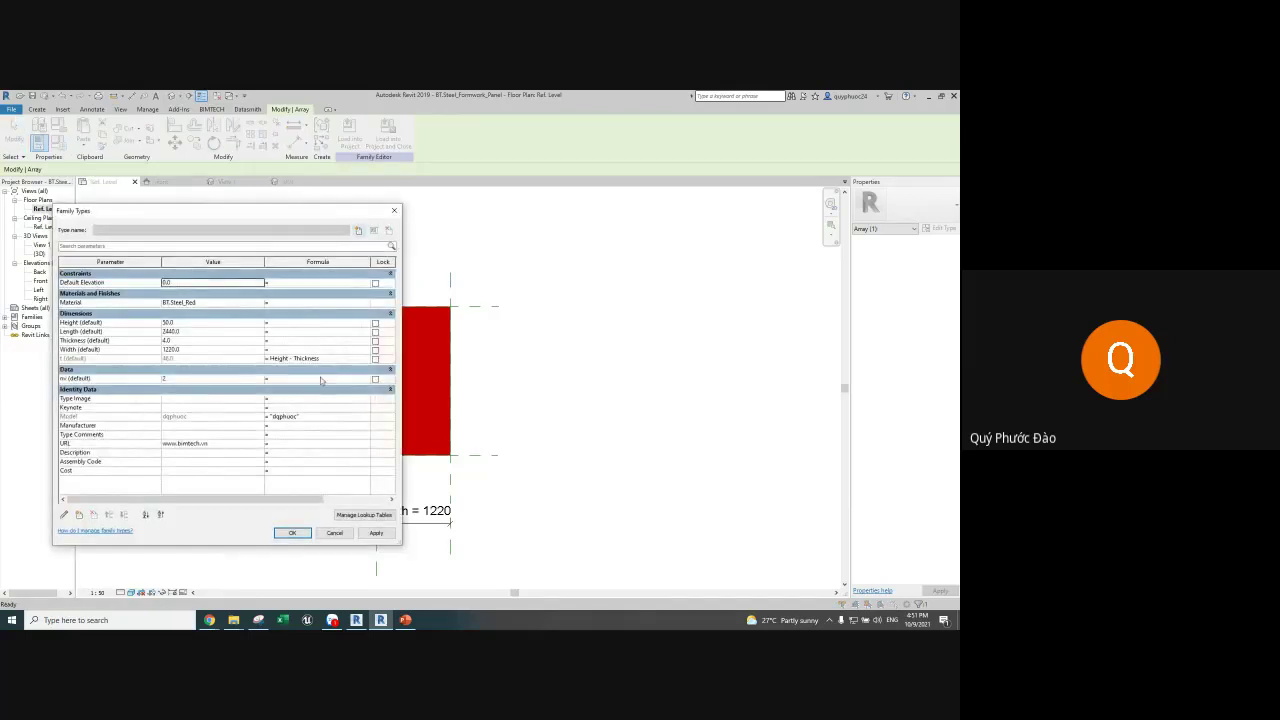
Step: Create a Space length parameter of 200 and set nv to rounddown(Width/Space)+1
click(309, 378)
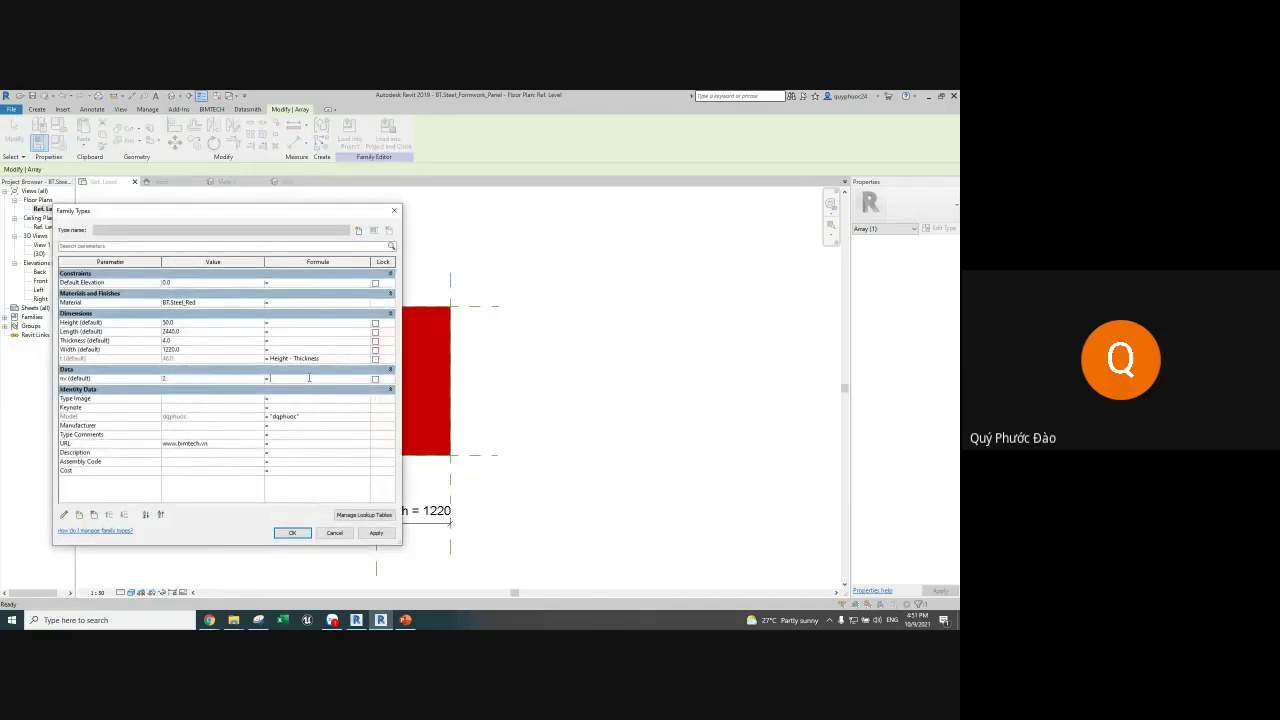
click(79, 515)
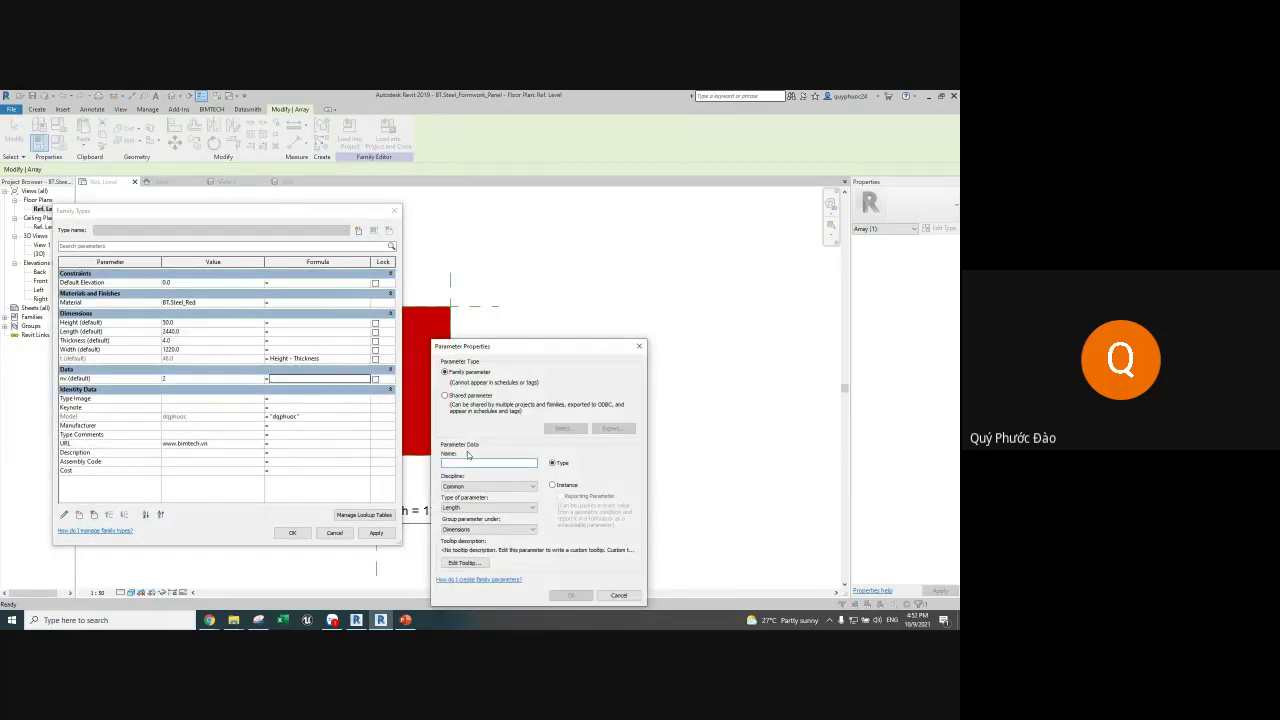
text(space)
click(578, 595)
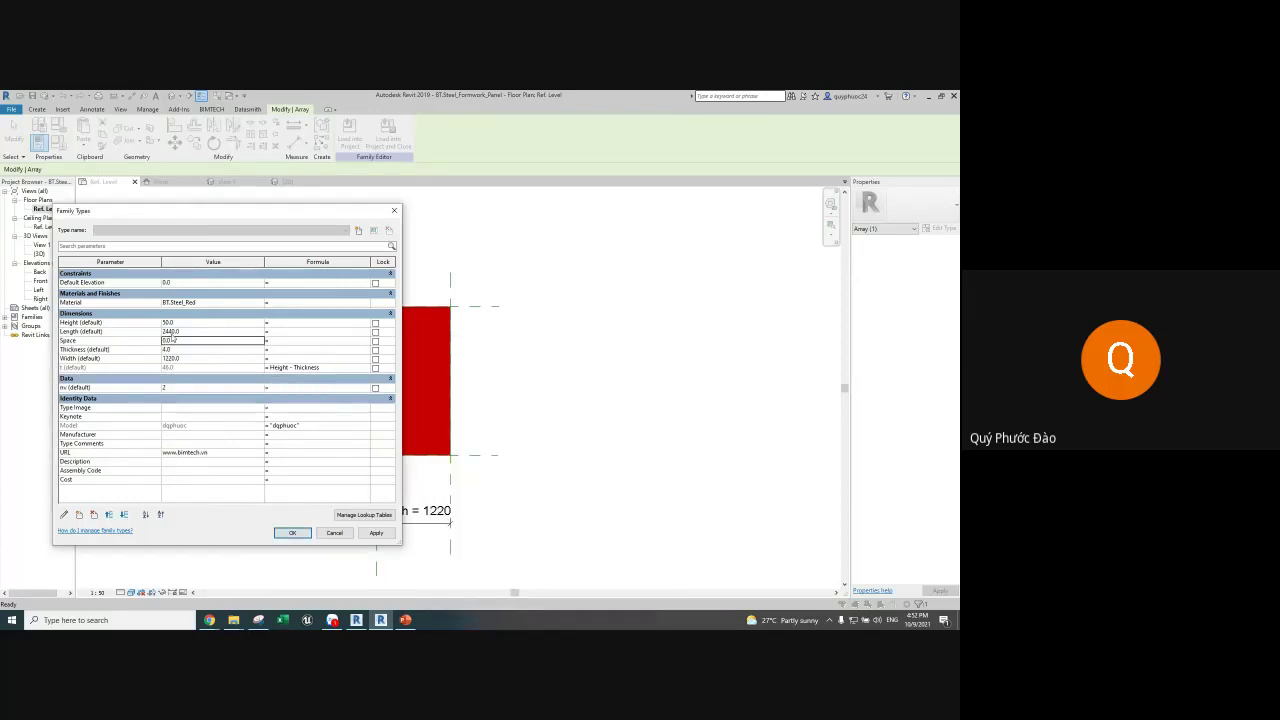
double_click(185, 341)
click(289, 387)
text(rounddown(Width/Space)+1)
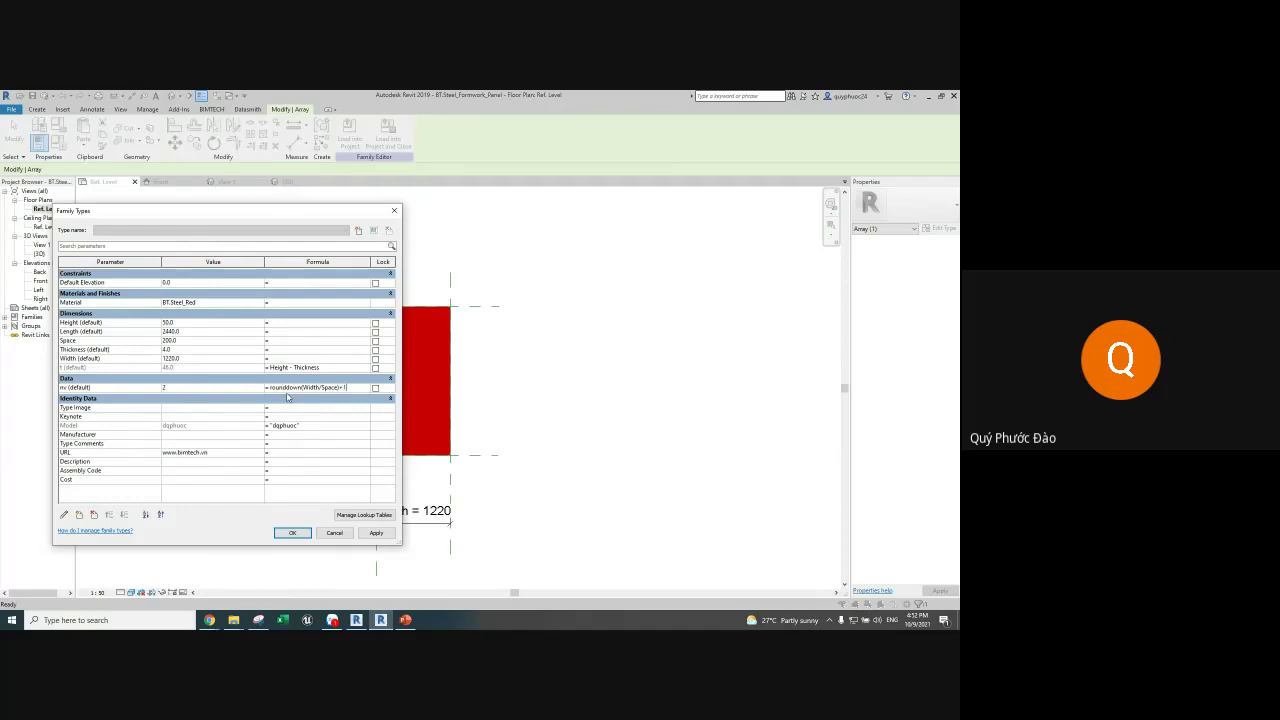
key(Tab)
Step: Apply the family parameters, dismiss the work plane prompt and start an aligned dimension (DI) in plan
click(292, 533)
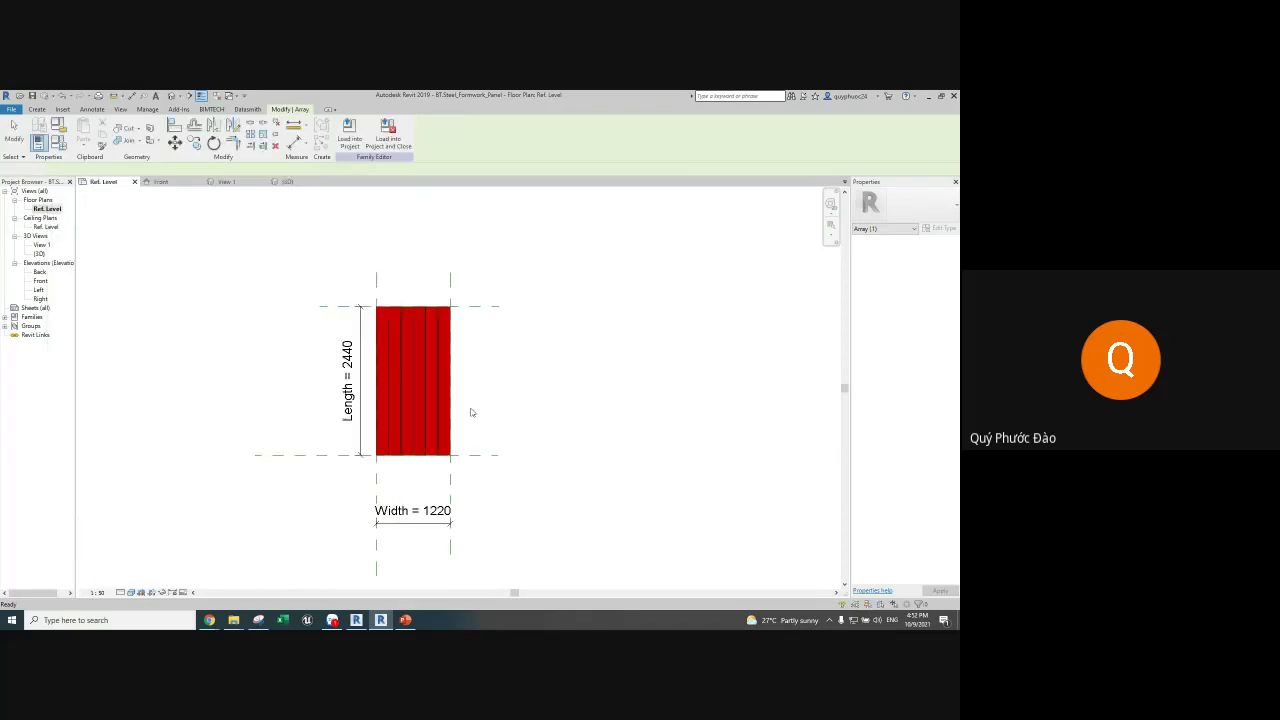
scroll(380, 477, up, 3)
scroll(372, 477, up, 2)
scroll(360, 474, up, 1)
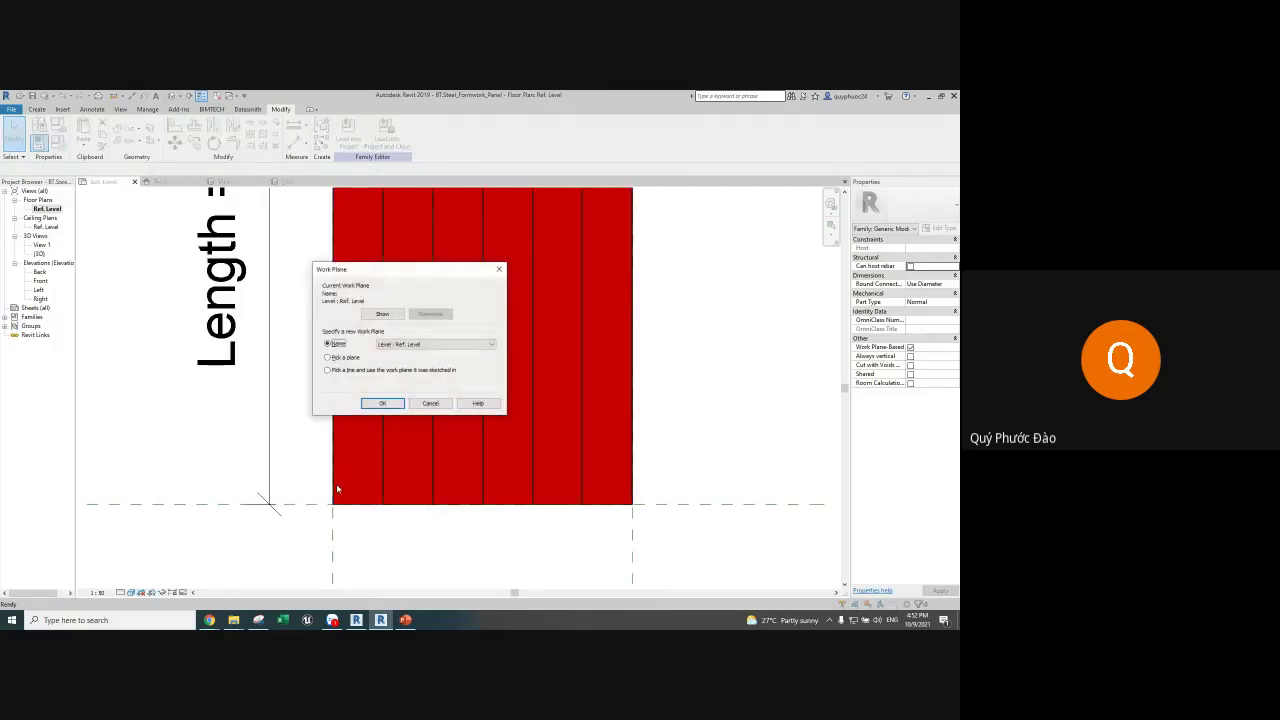
key(Escape)
key(d)
key(i)
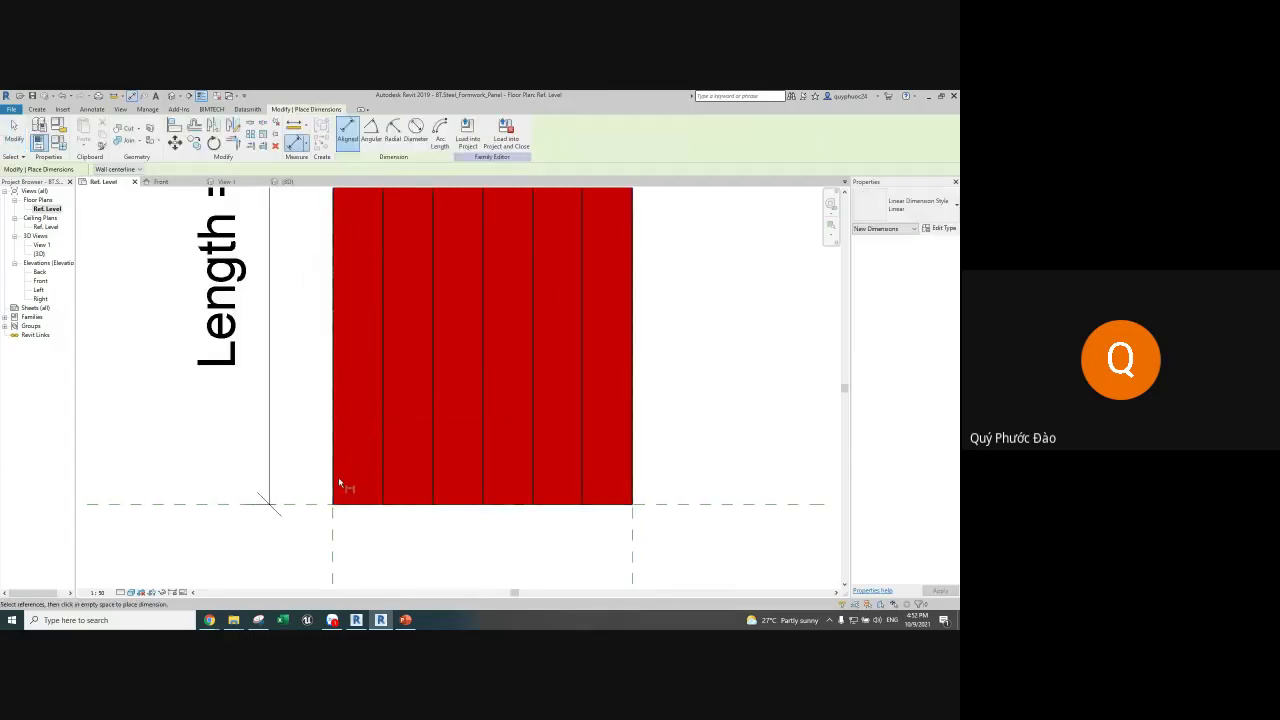
scroll(339, 485, up, 4)
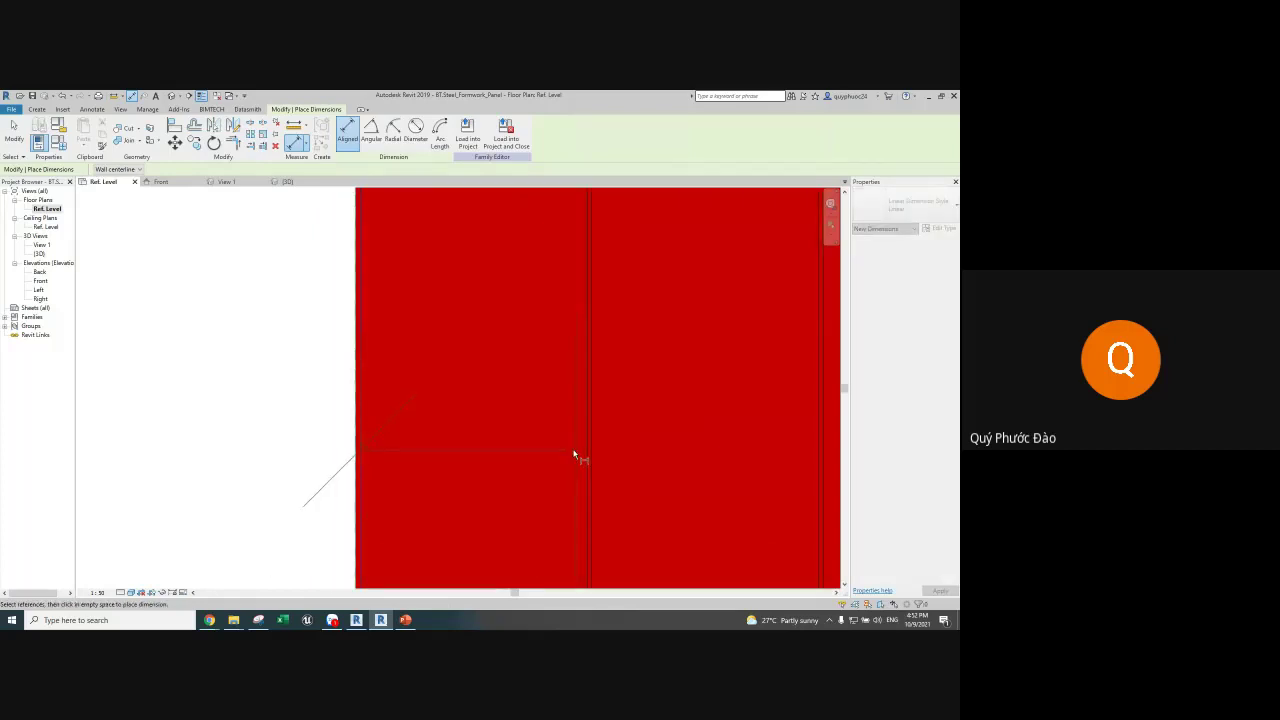
scroll(584, 447, down, 2)
scroll(560, 430, down, 1)
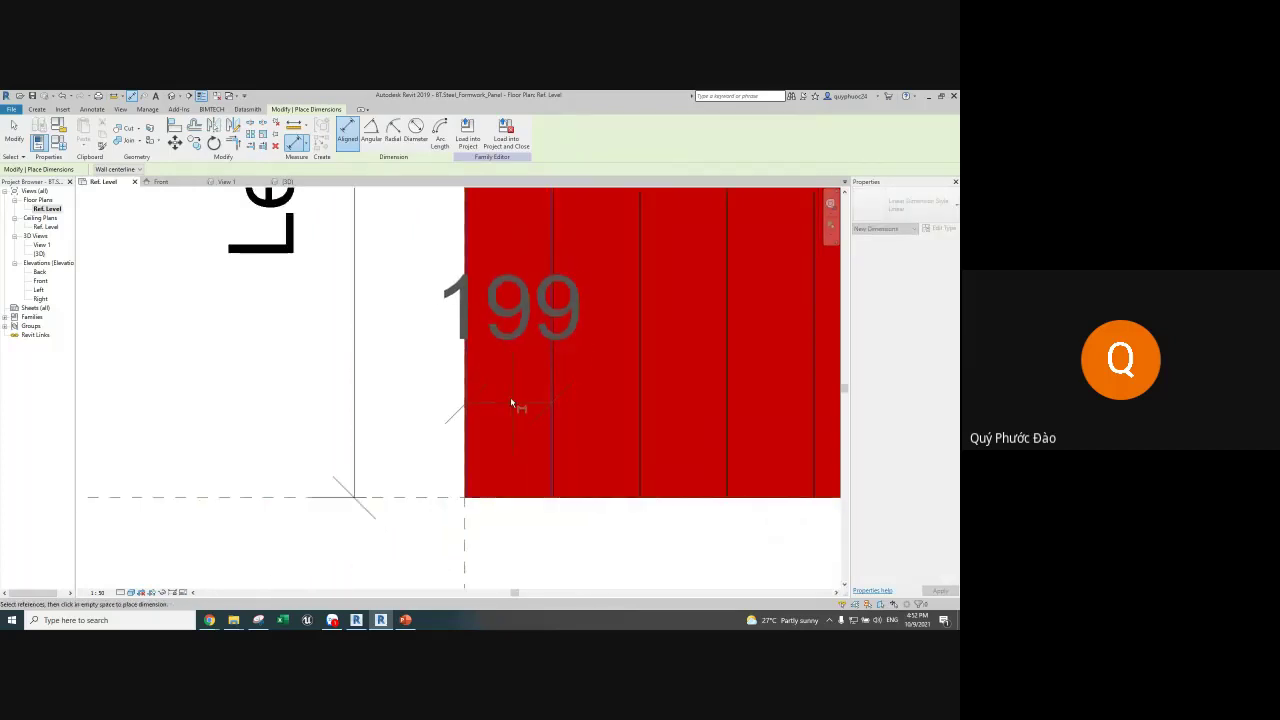
Step: Switch to the {3D} view and orbit and pan to inspect the ribbed face plate
click(286, 181)
scroll(480, 297, down, 1)
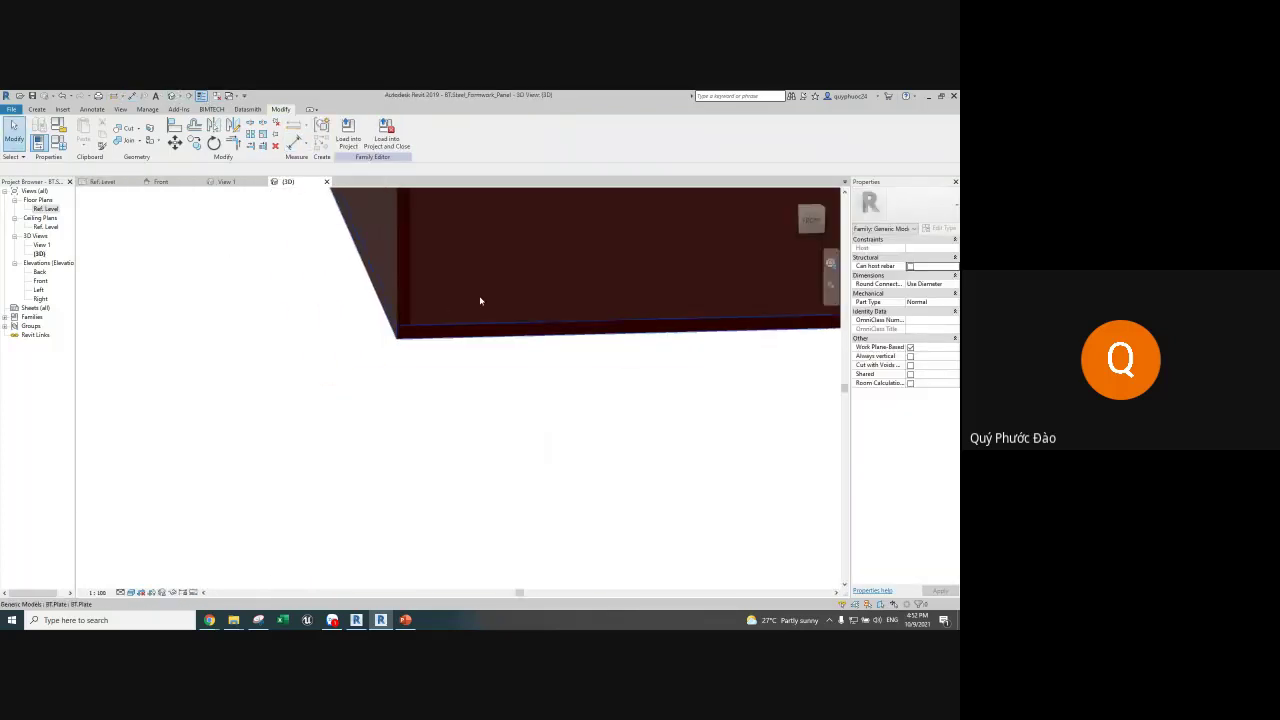
scroll(431, 334, down, 2)
scroll(529, 317, down, 2)
mouse_move(529, 317)
middle_down()
mouse_move(477, 472)
mouse_move(296, 482)
middle_up()
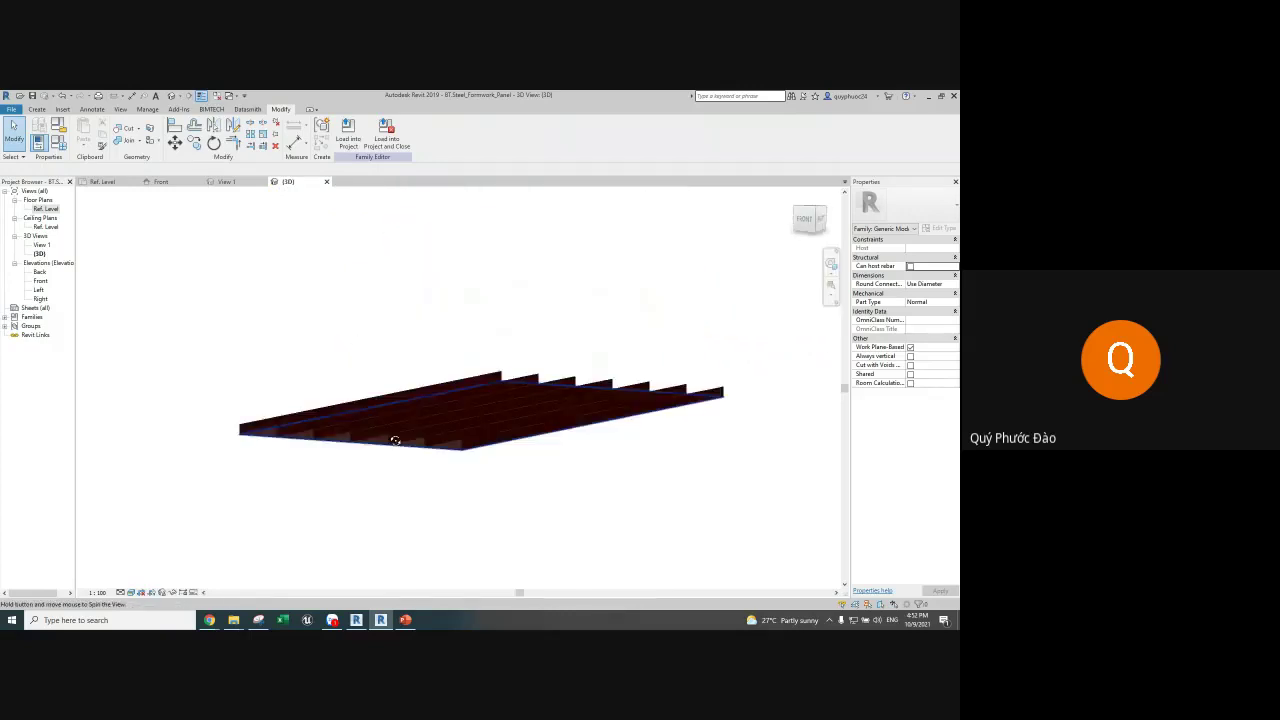
scroll(296, 482, up, 3)
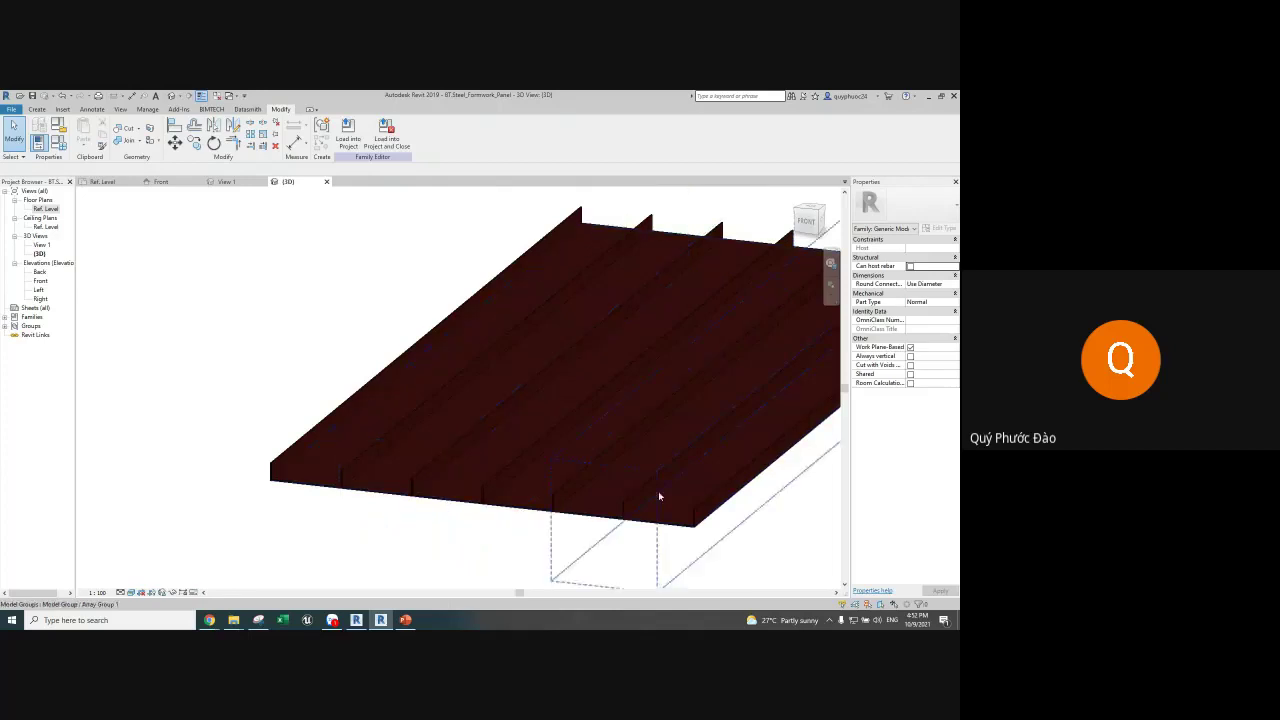
shift+middle_drag(660, 497, 526, 500)
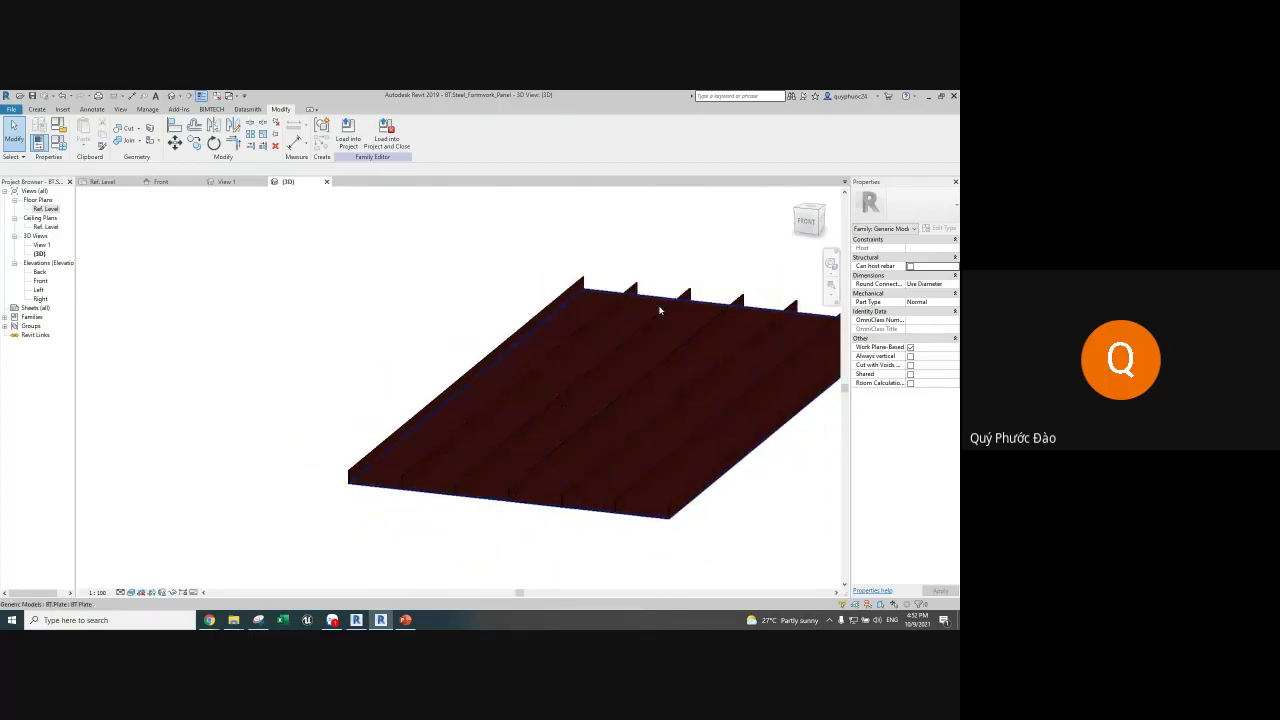
mouse_move(661, 313)
shift+middle_down()
mouse_move(402, 462)
mouse_move(643, 437)
mouse_move(680, 457)
mouse_move(622, 444)
shift+middle_up()
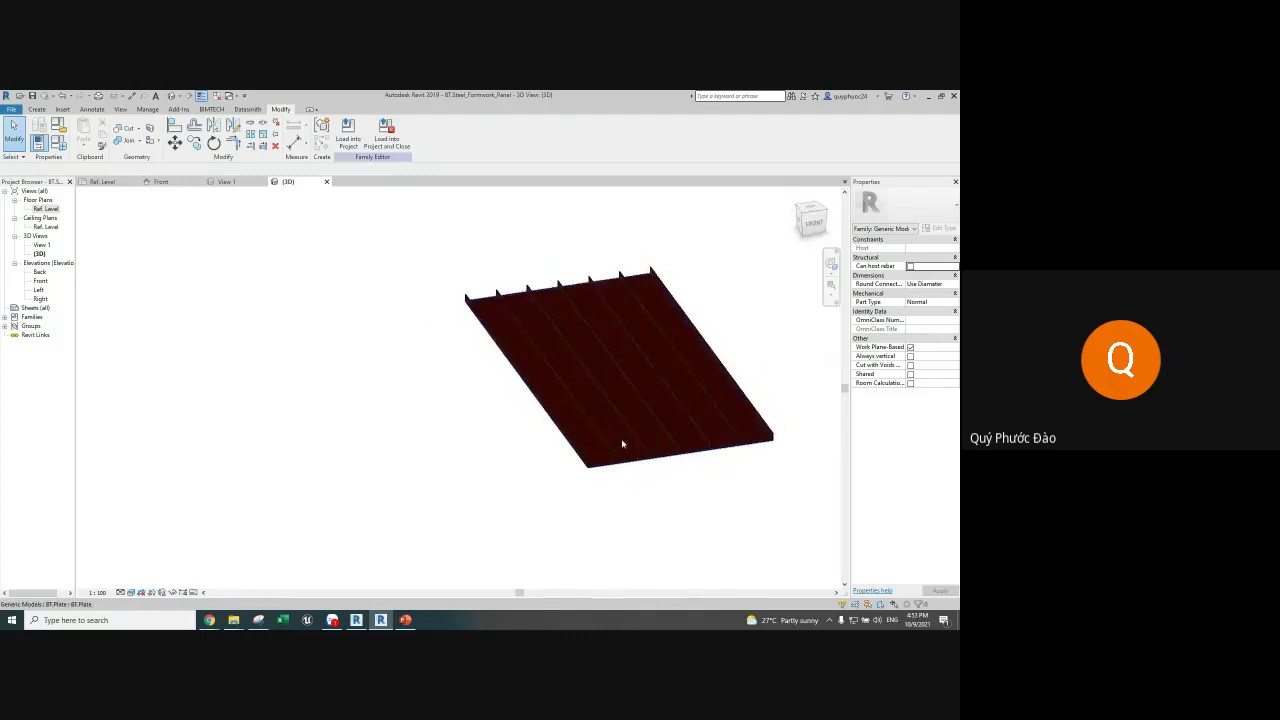
scroll(622, 444, up, 3)
scroll(630, 455, down, 2)
middle_drag(512, 459, 363, 468)
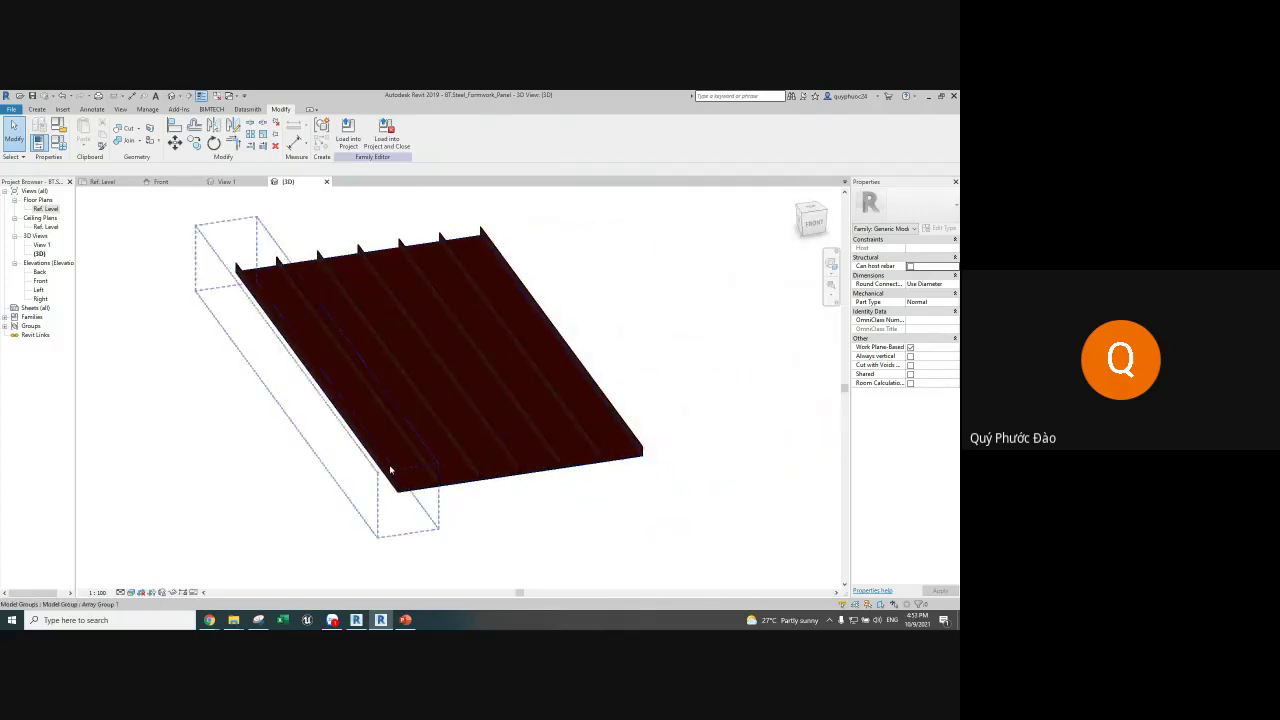
Step: Zoom in on the panel's right end, then open the View 1 3D view
scroll(391, 466, up, 3)
scroll(416, 508, up, 2)
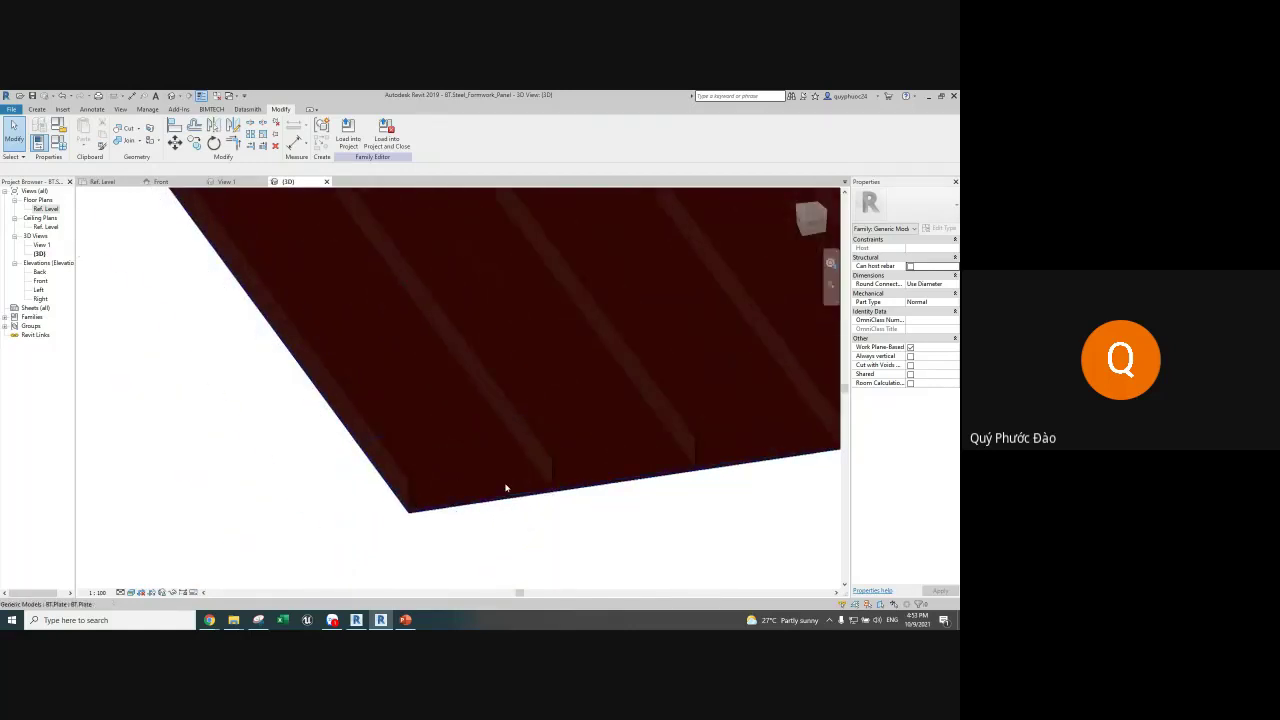
middle_drag(506, 489, 534, 430)
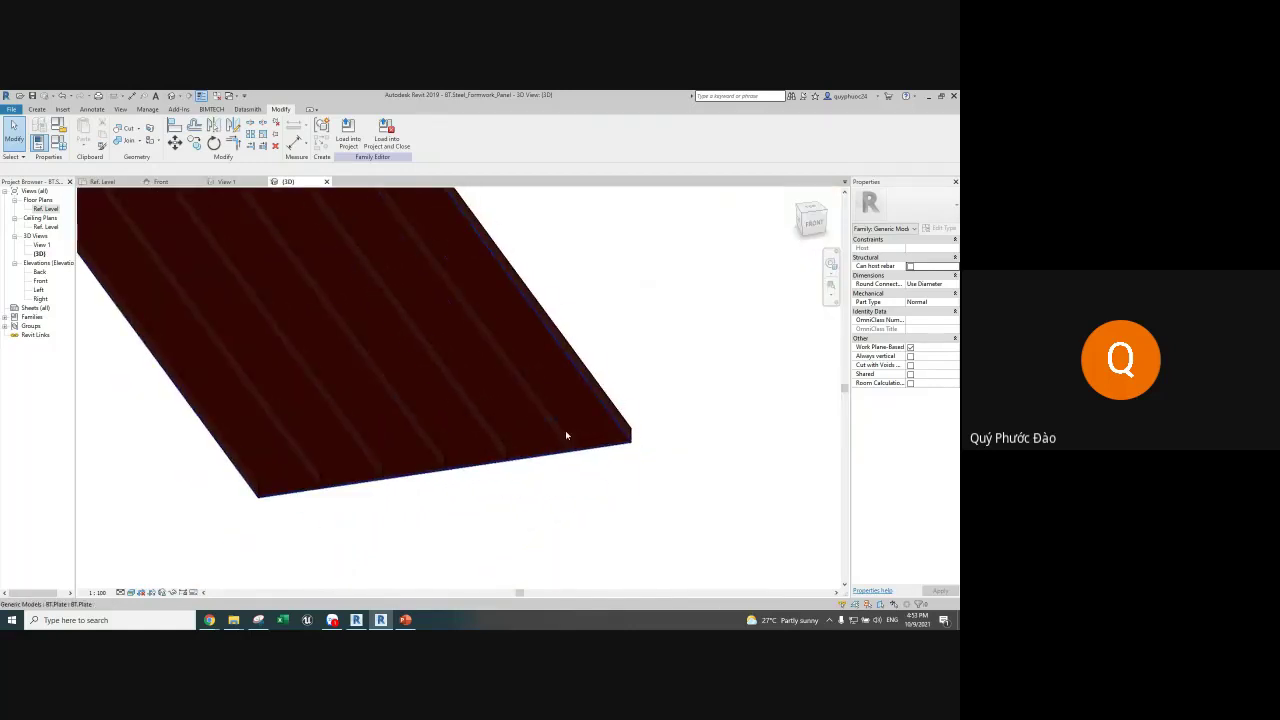
scroll(574, 441, down, 3)
scroll(591, 443, down, 1)
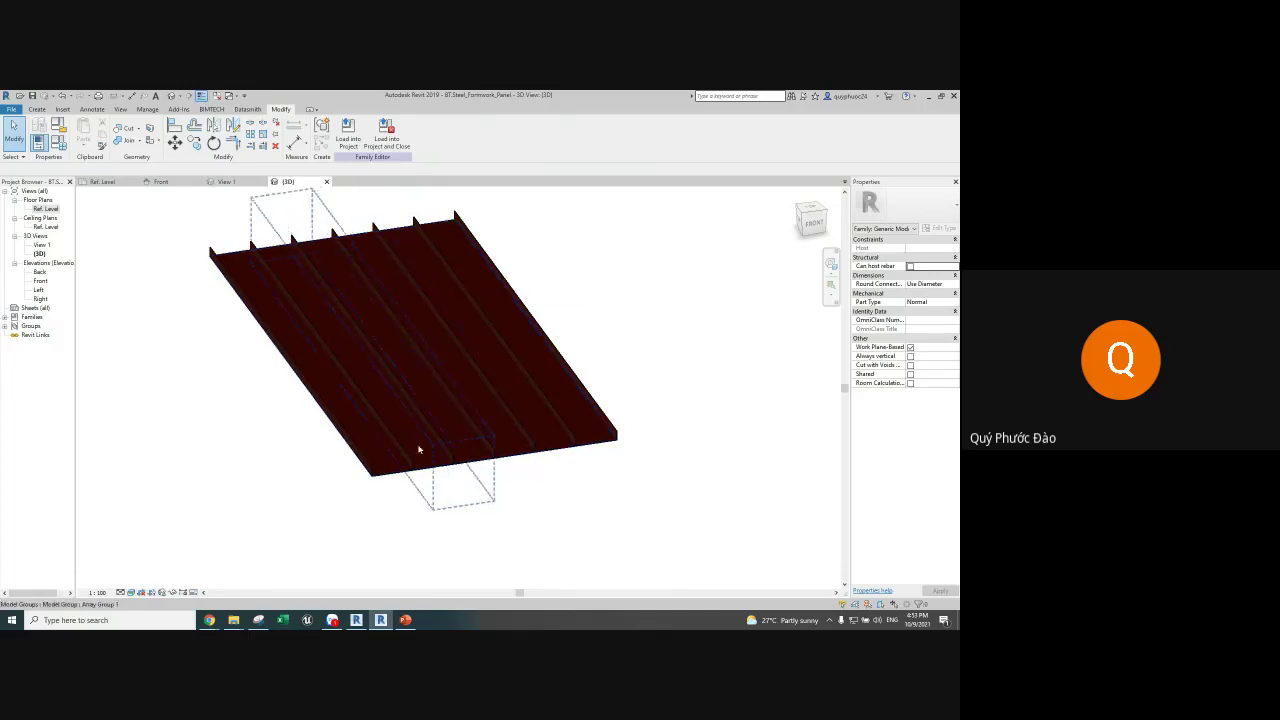
scroll(437, 446, up, 1)
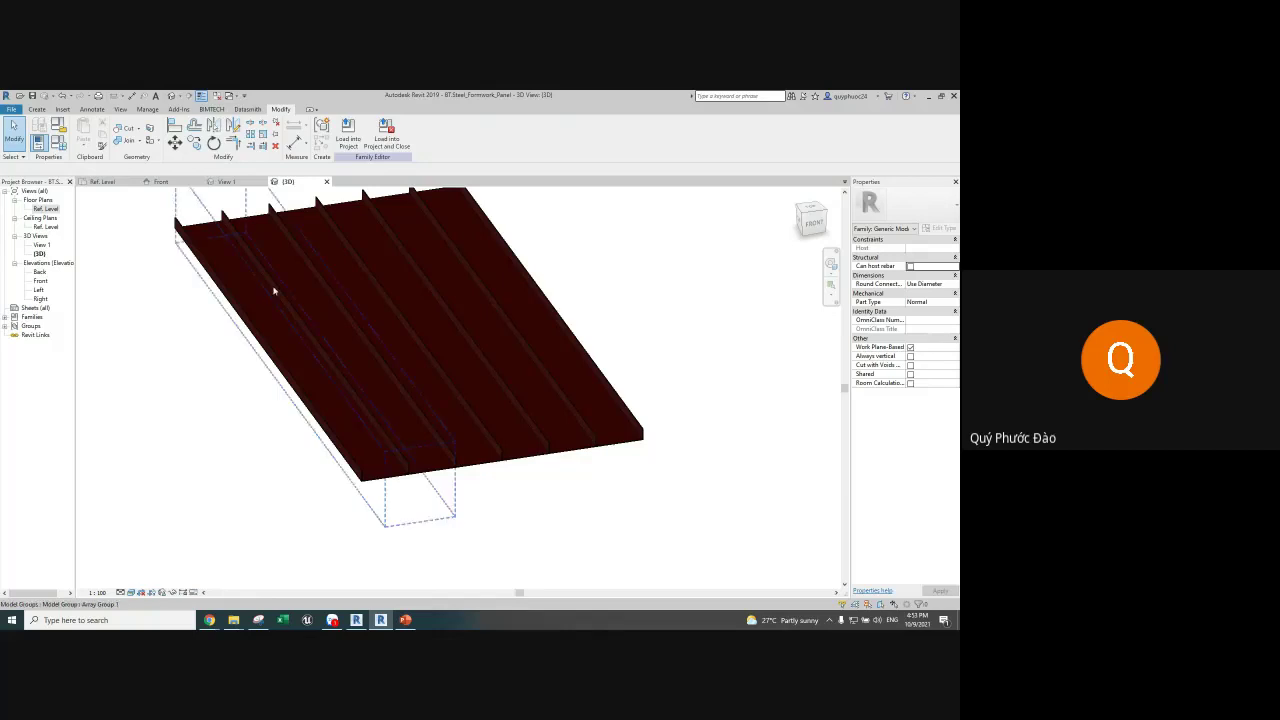
shift+middle_drag(271, 286, 346, 380)
double_click(44, 245)
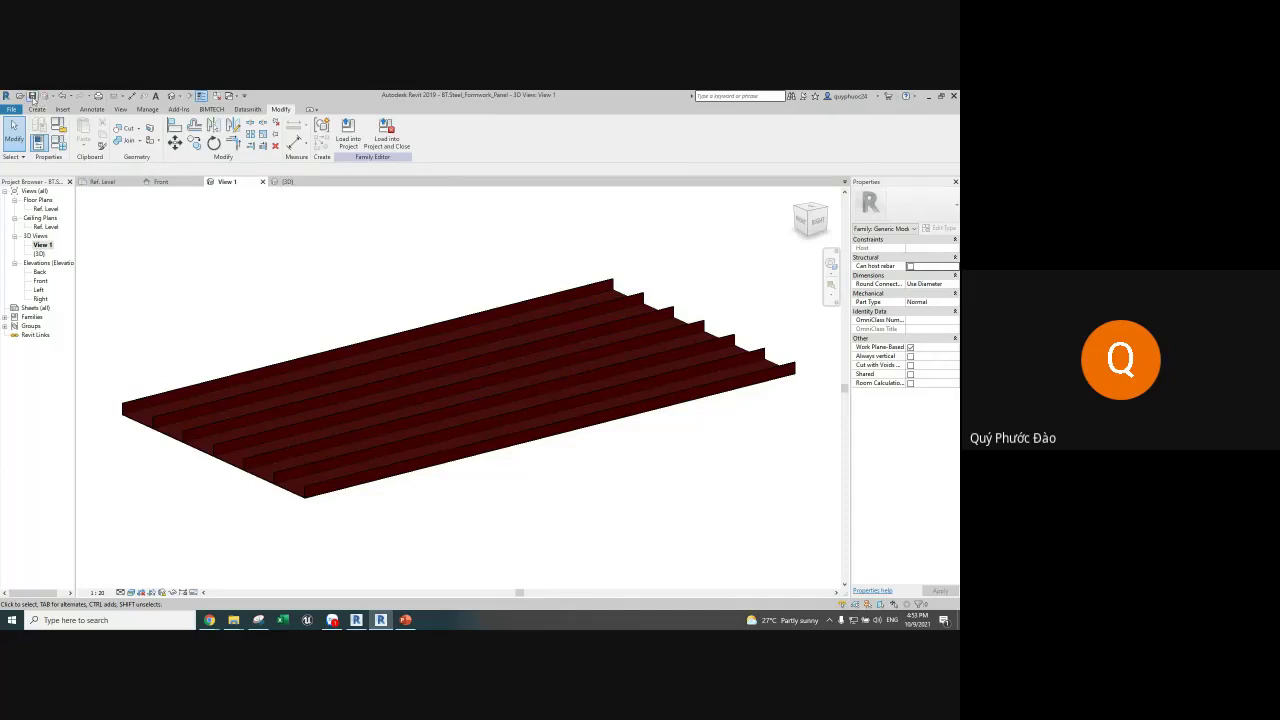
Step: Check the back, interior and front ribs of the array, then return to Chrome's formwork images
scroll(307, 494, up, 2)
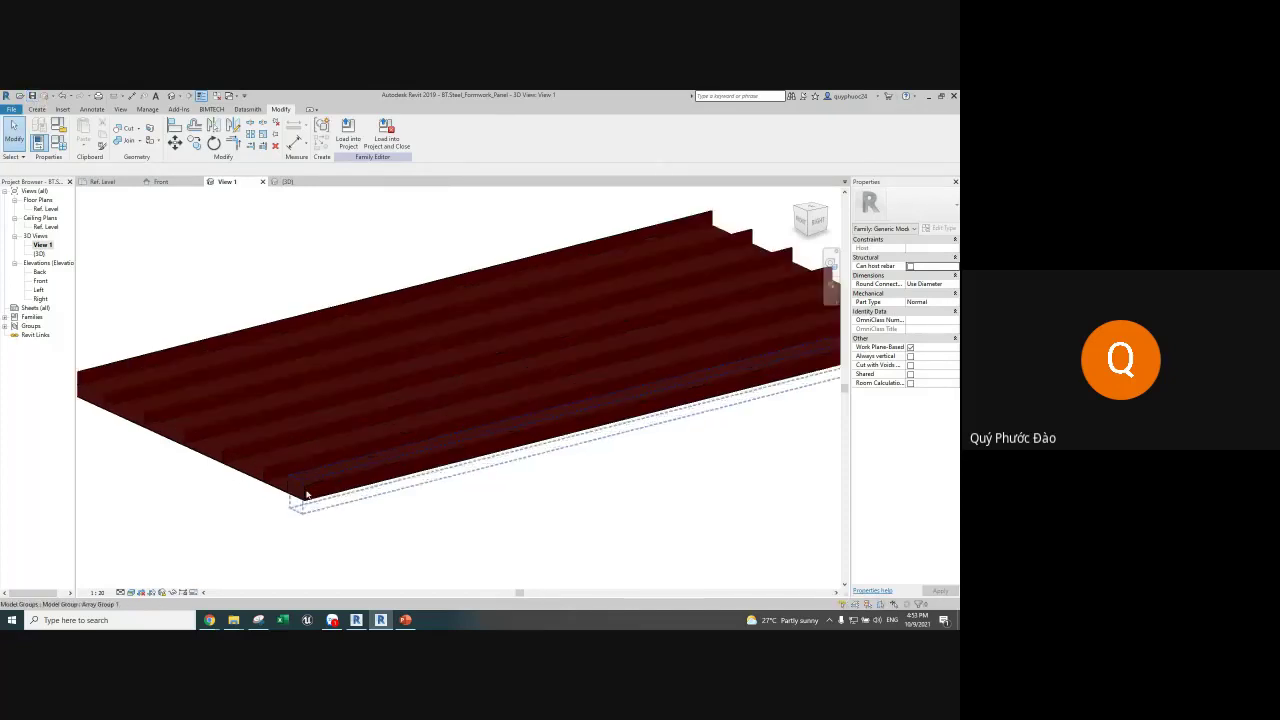
scroll(312, 492, down, 2)
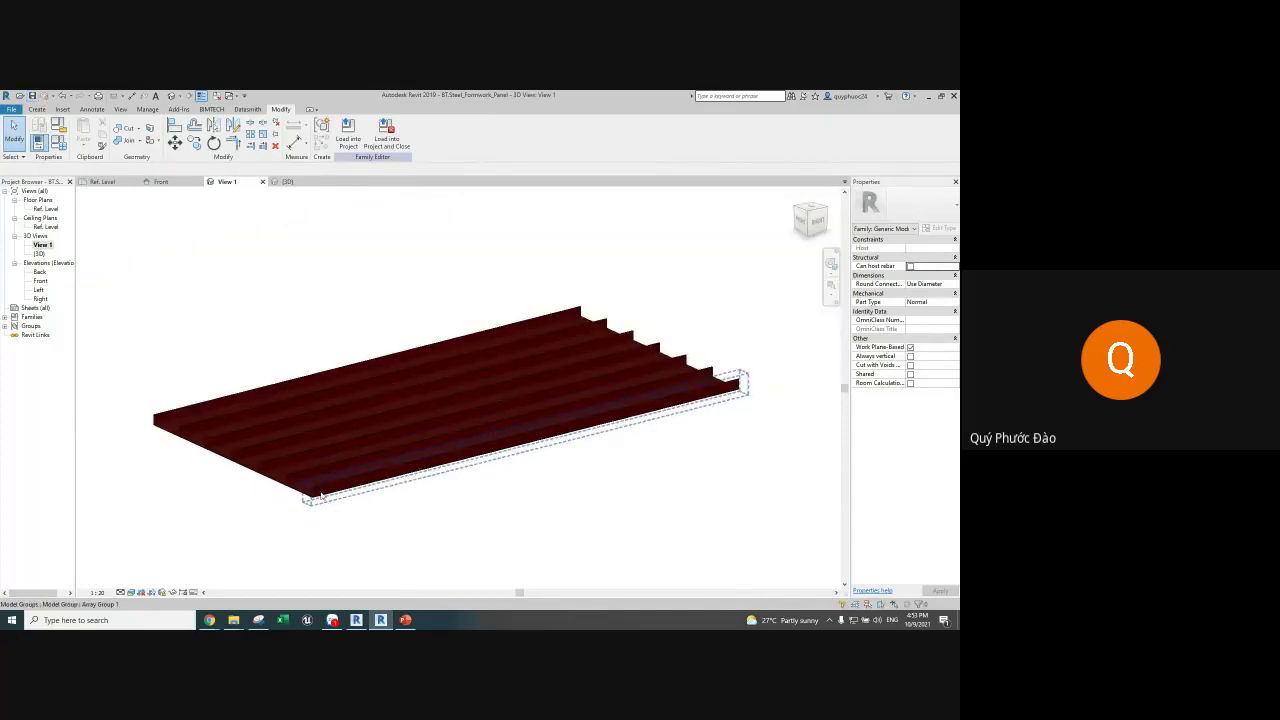
click(312, 492)
click(214, 407)
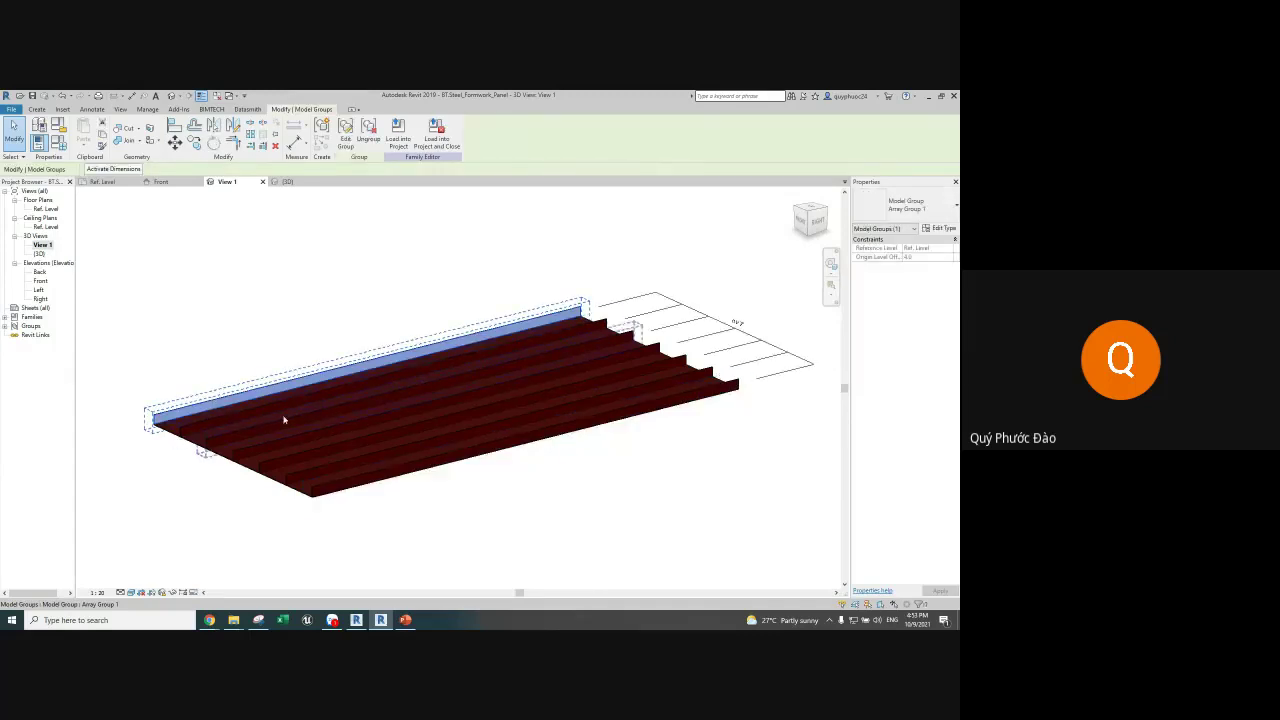
click(523, 341)
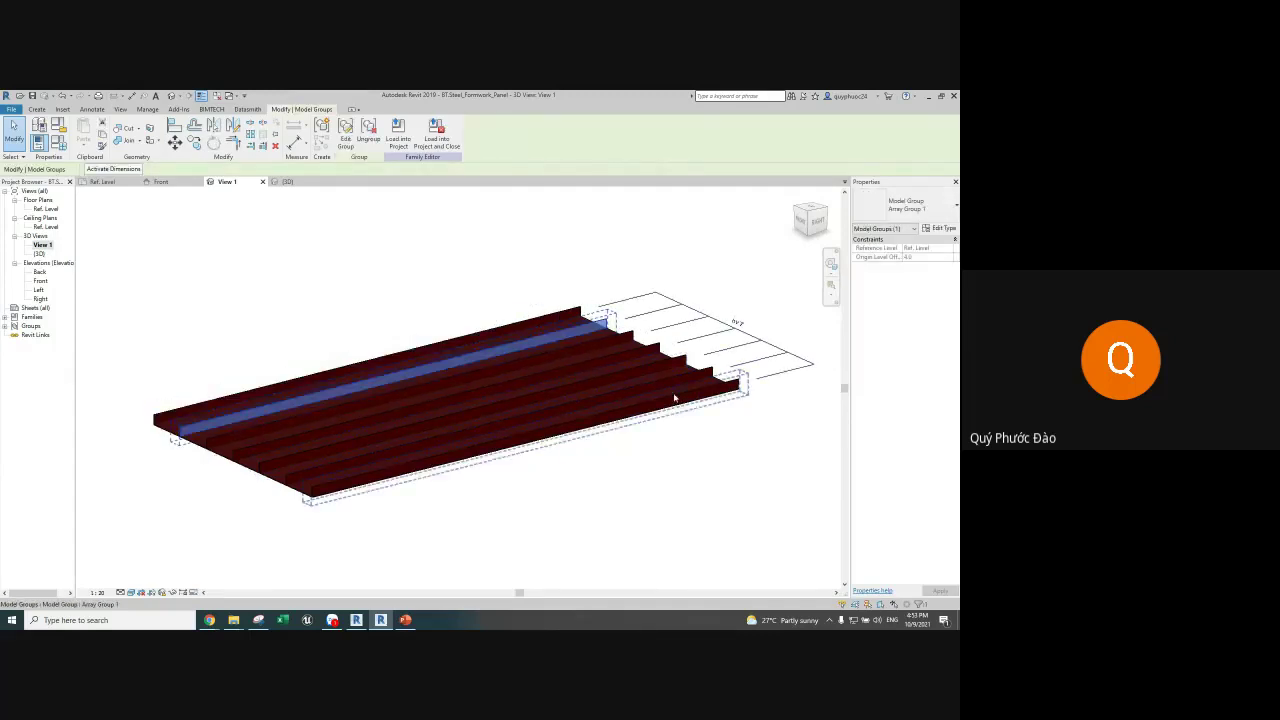
click(676, 398)
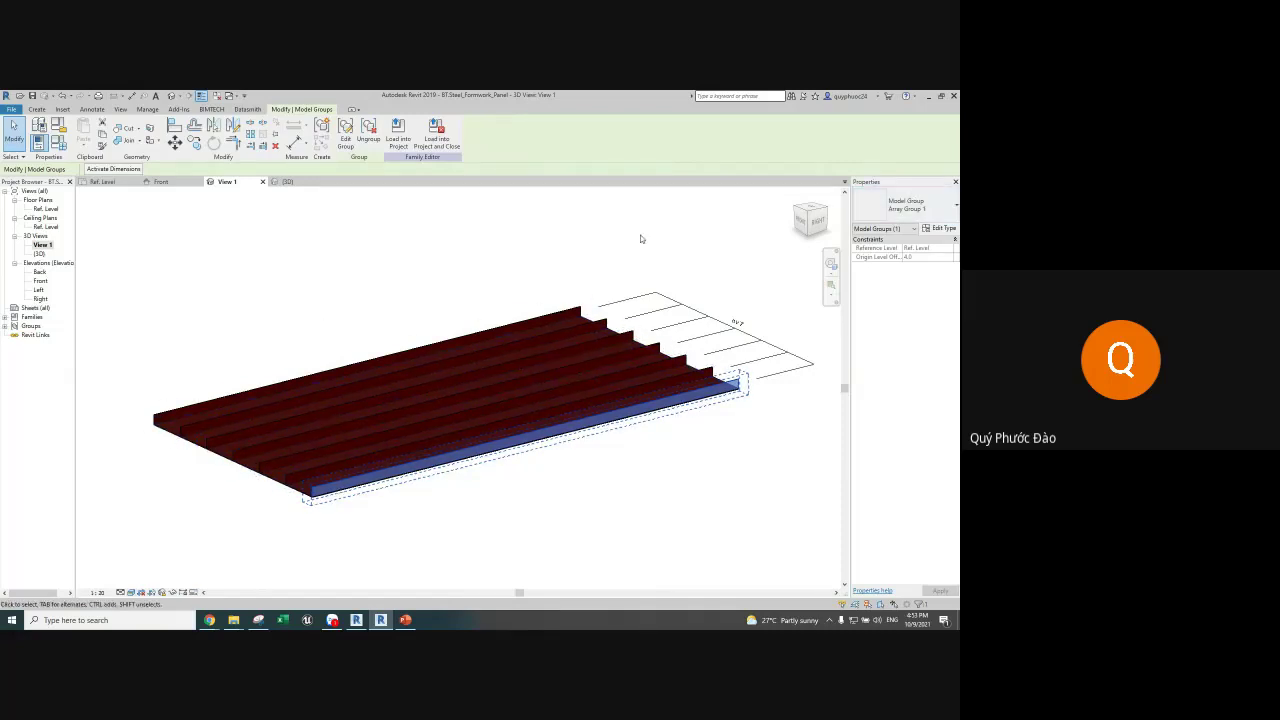
click(486, 467)
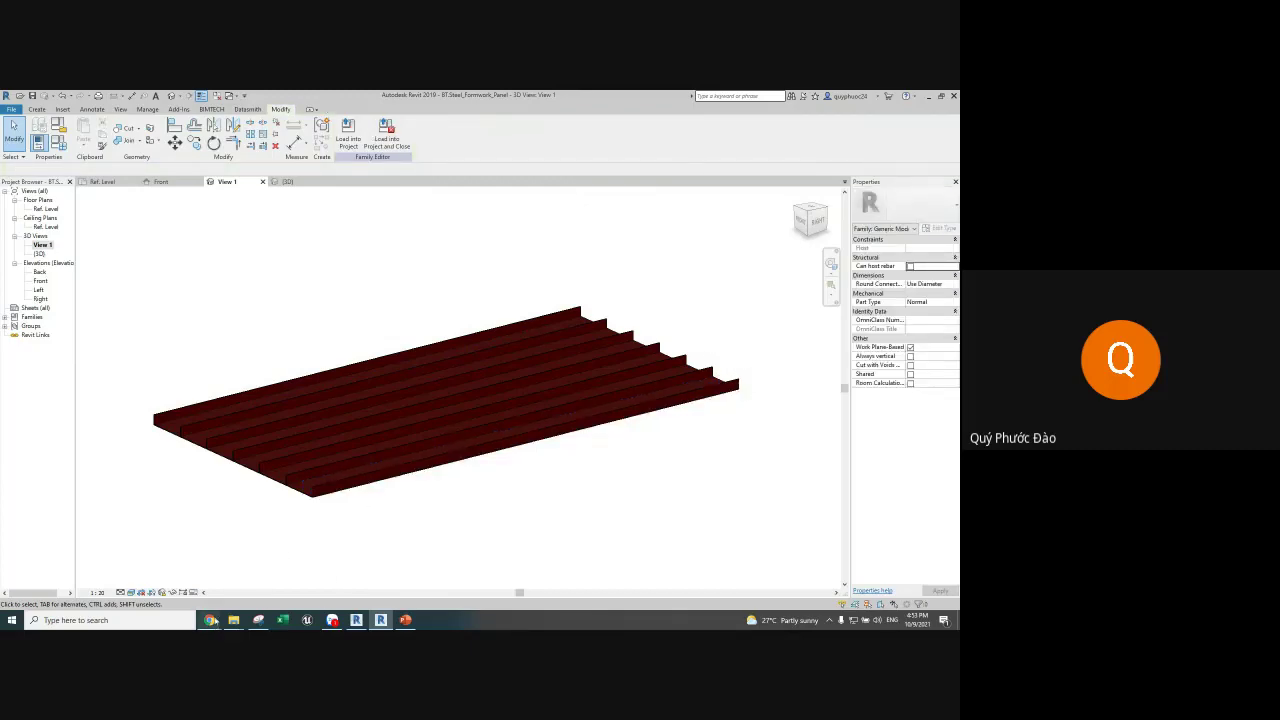
click(209, 620)
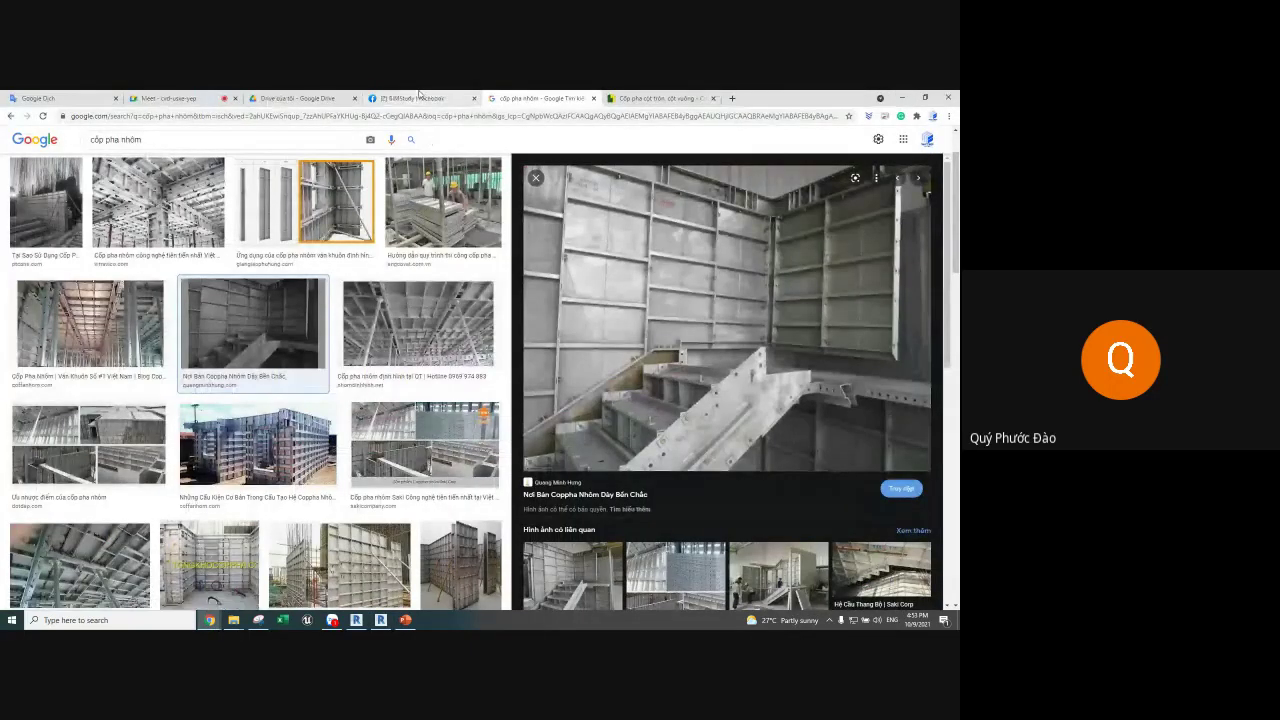
Step: Go to the Google Meet call and request stopping its recording through Activities > Recording
click(175, 98)
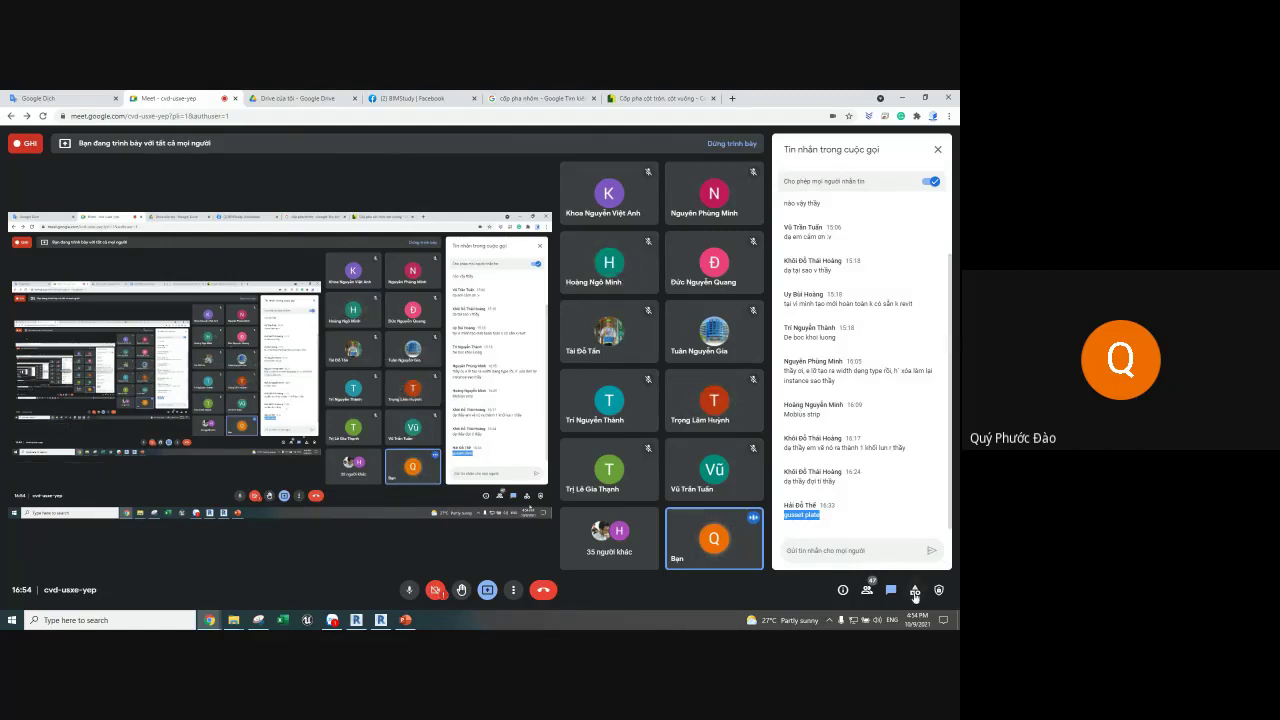
click(915, 591)
click(826, 187)
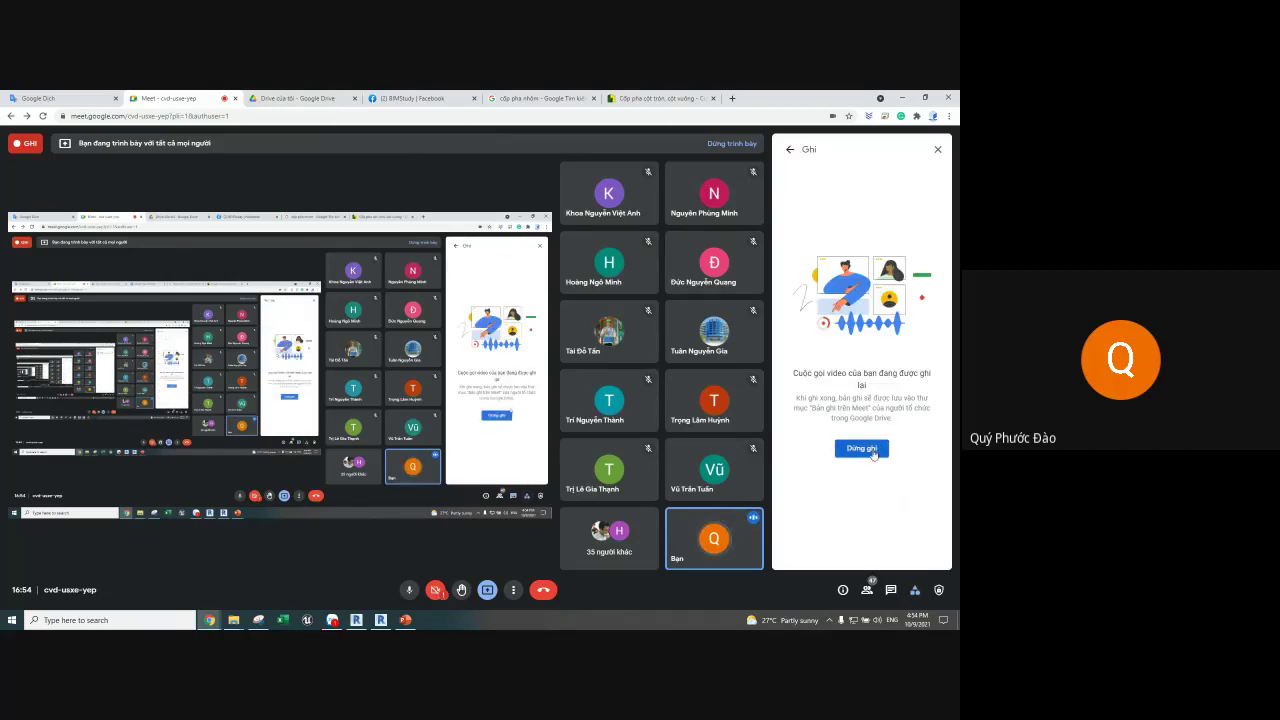
click(866, 449)
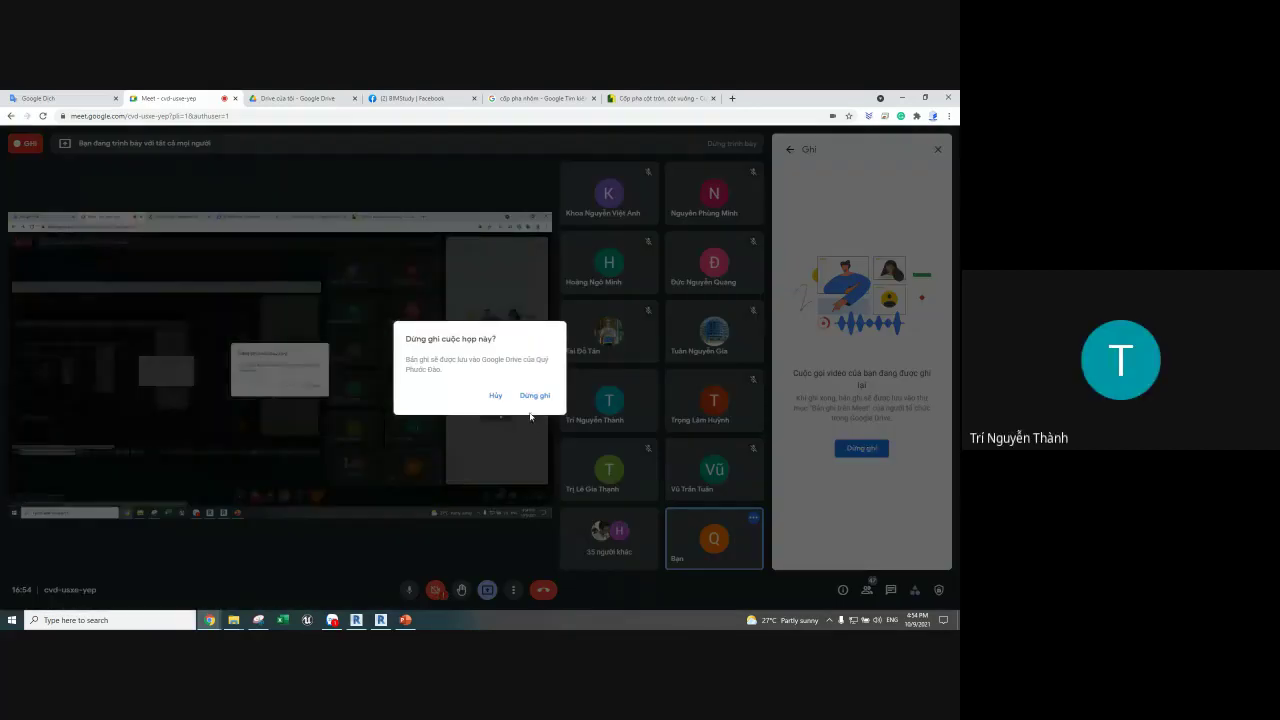